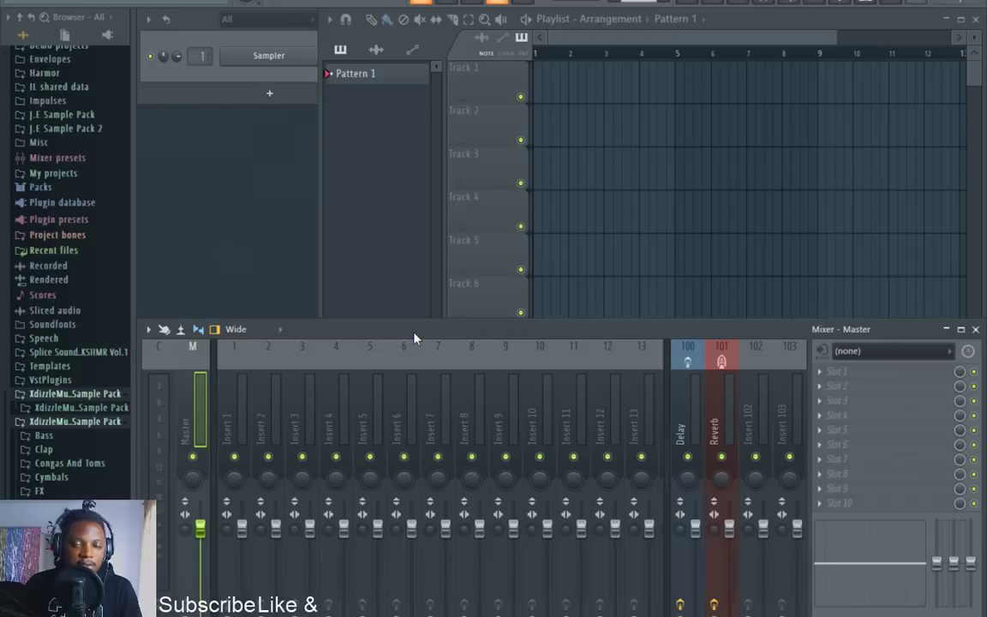
{"action": "key", "text": "F6"}
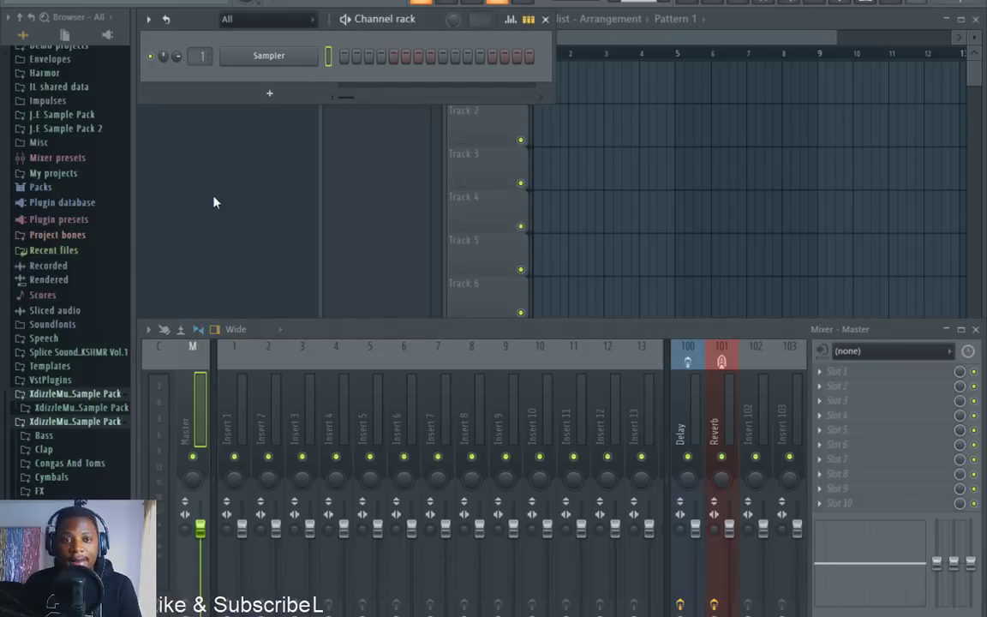
{"action": "left_click", "coordinate": [690, 25]}
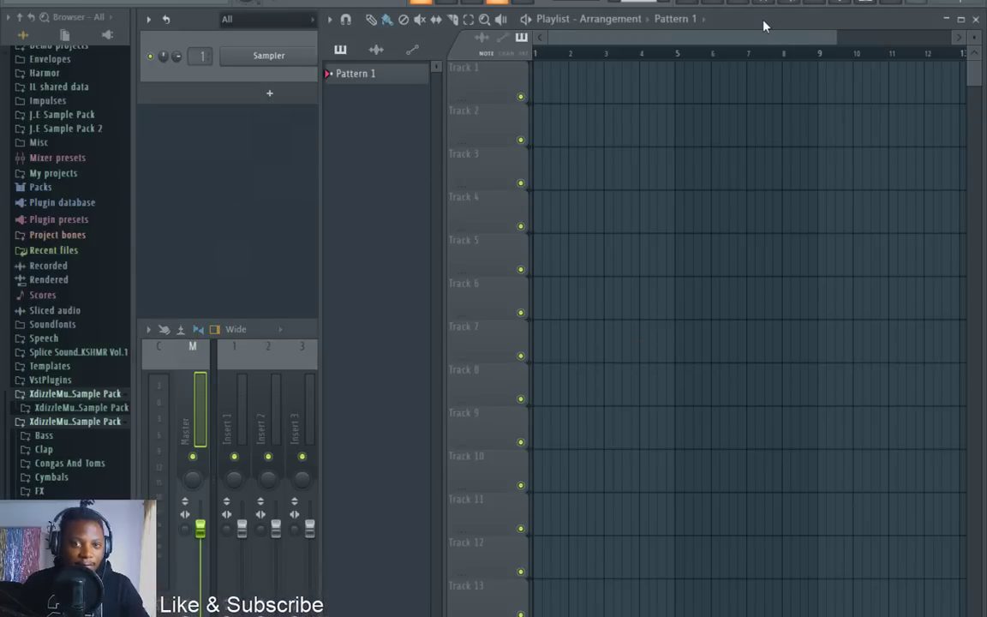
{"action": "left_click", "coordinate": [310, 351]}
{"action": "left_click", "coordinate": [313, 214]}
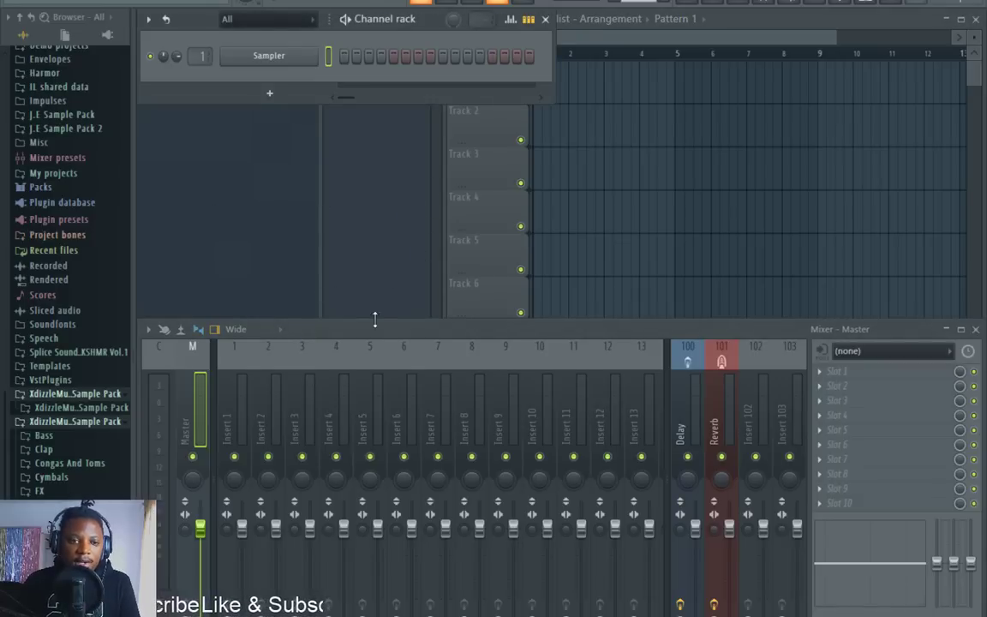
{"action": "left_click", "coordinate": [760, 24]}
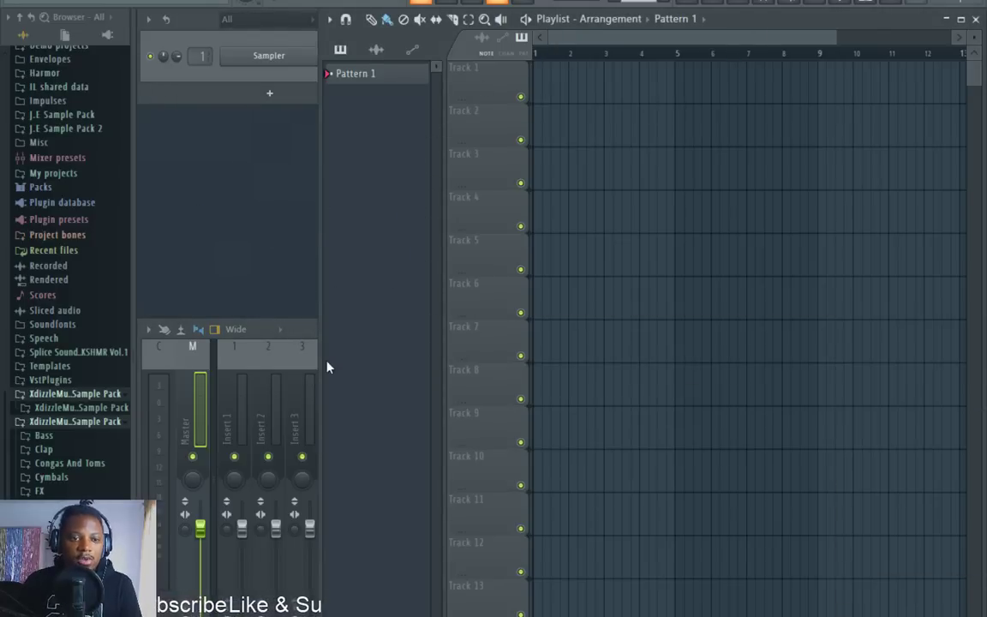
{"action": "left_click", "coordinate": [301, 331]}
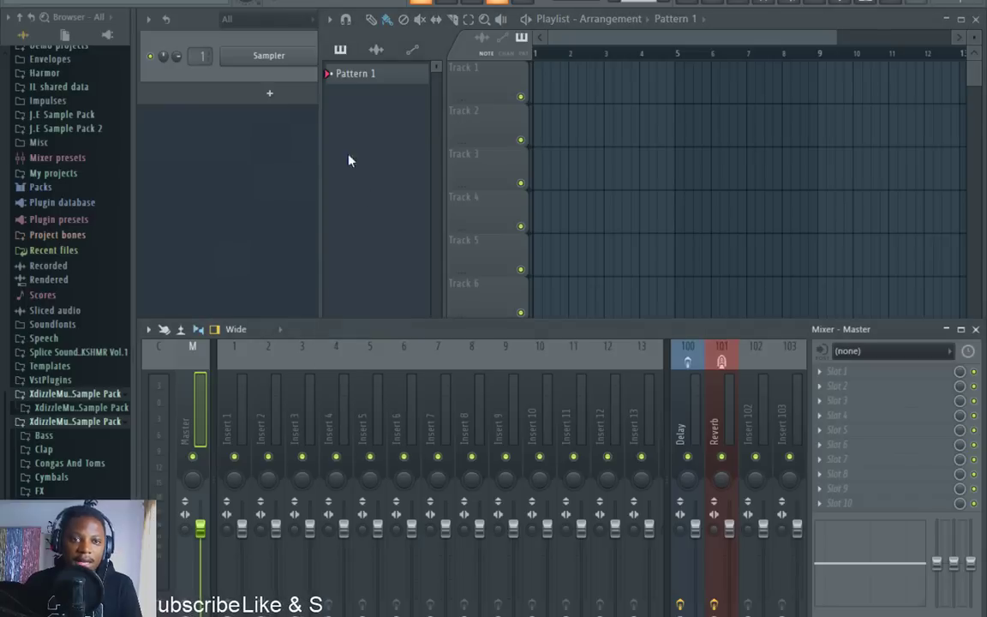
{"action": "left_click", "coordinate": [207, 40]}
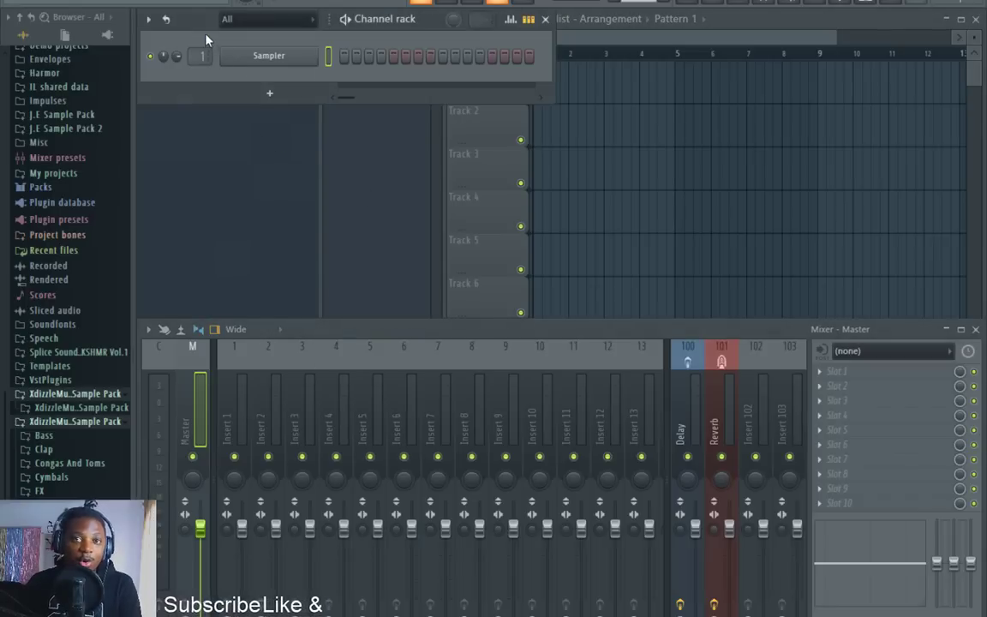
{"action": "left_click", "coordinate": [764, 25]}
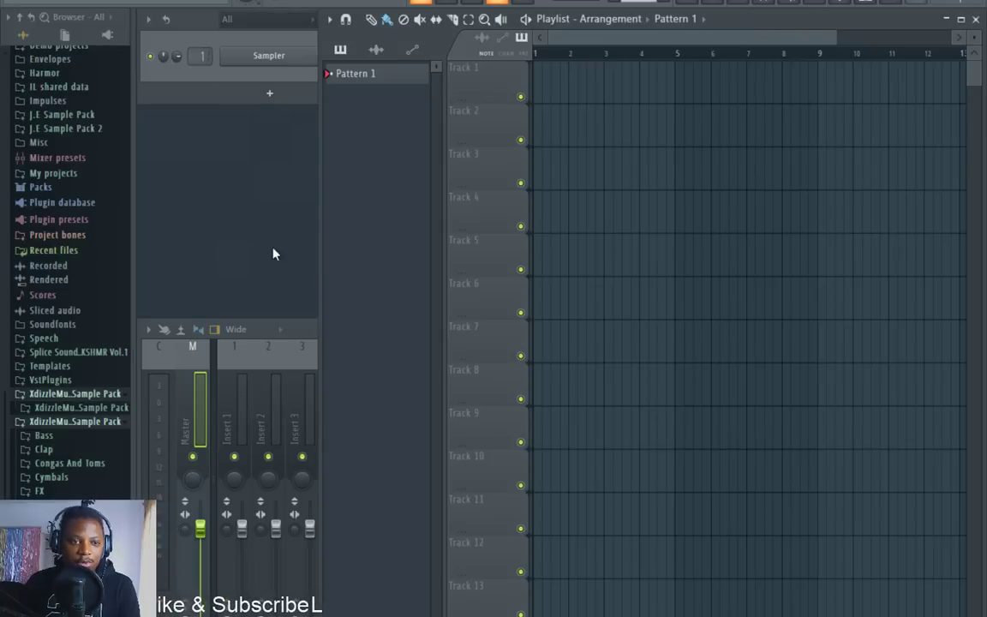
Add a Sawer synthesizer channel to the channel rack.
{"action": "left_click", "coordinate": [310, 335]}
{"action": "left_click", "coordinate": [273, 94]}
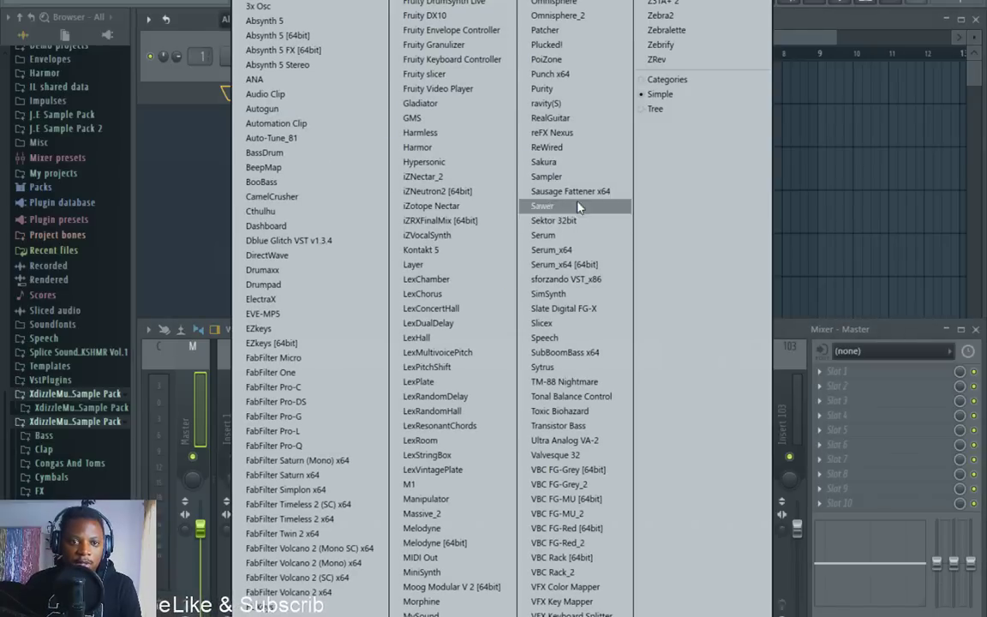
{"action": "left_click", "coordinate": [582, 212]}
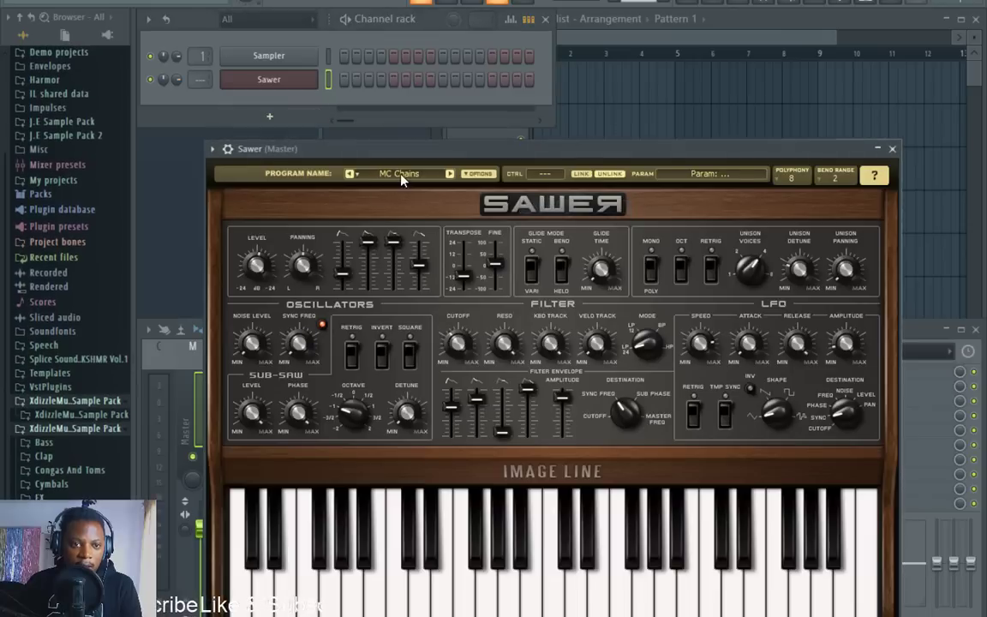
Audition presets in Sawer's Keys bank, load FG Dance Hall Pike and close the presets library.
{"action": "left_click", "coordinate": [399, 176]}
{"action": "left_click", "coordinate": [484, 397]}
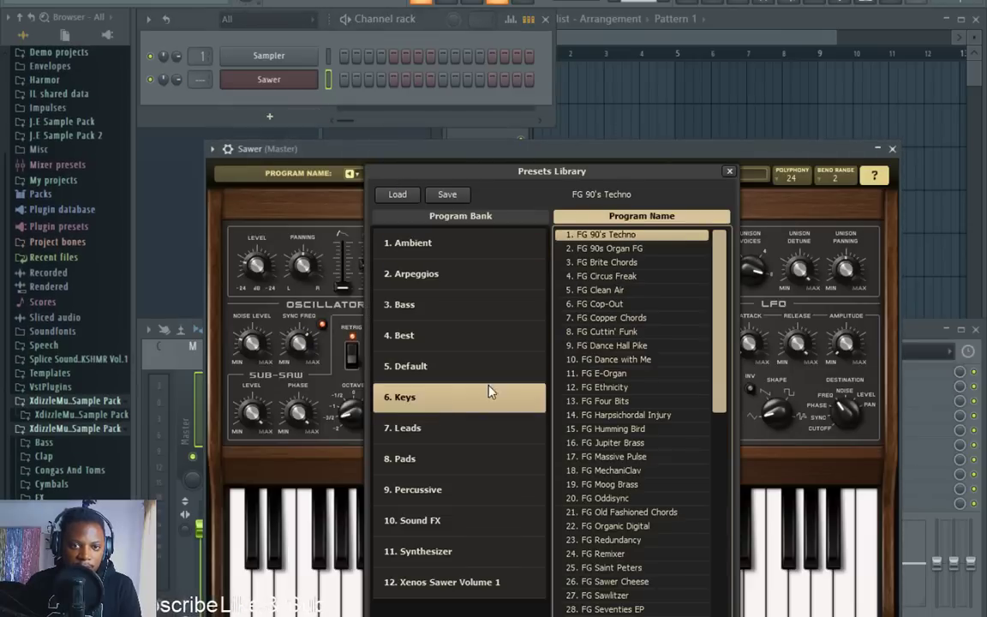
{"action": "left_click", "coordinate": [611, 347]}
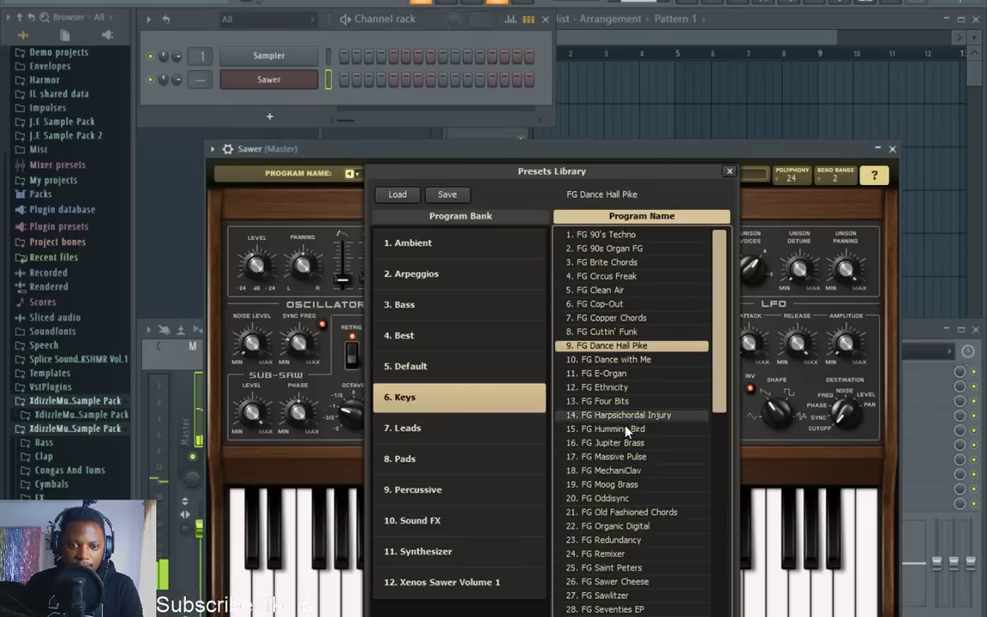
{"action": "left_click", "coordinate": [623, 388]}
{"action": "left_click", "coordinate": [611, 345]}
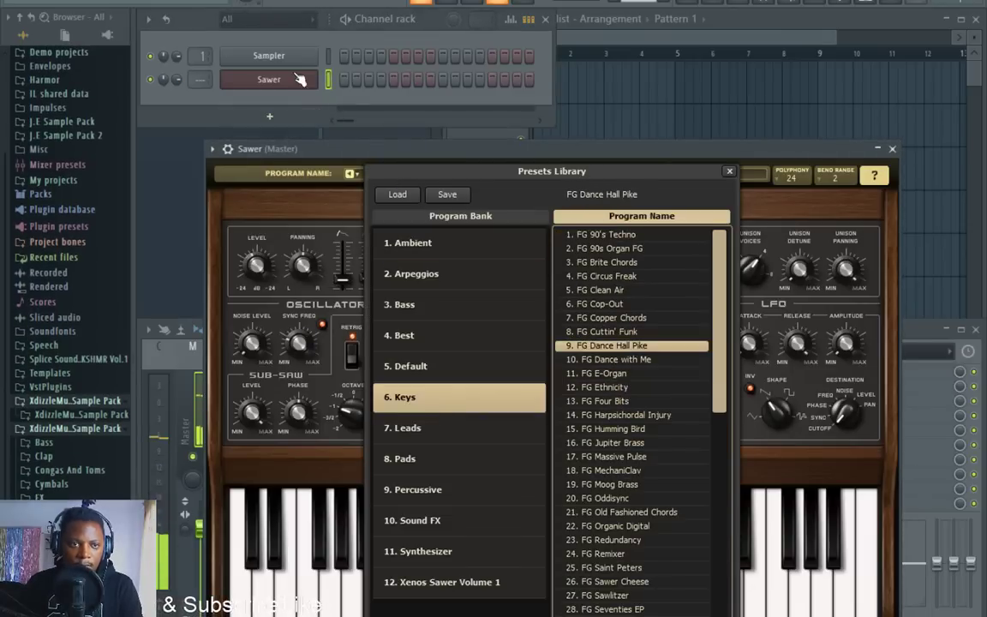
{"action": "left_click", "coordinate": [341, 39]}
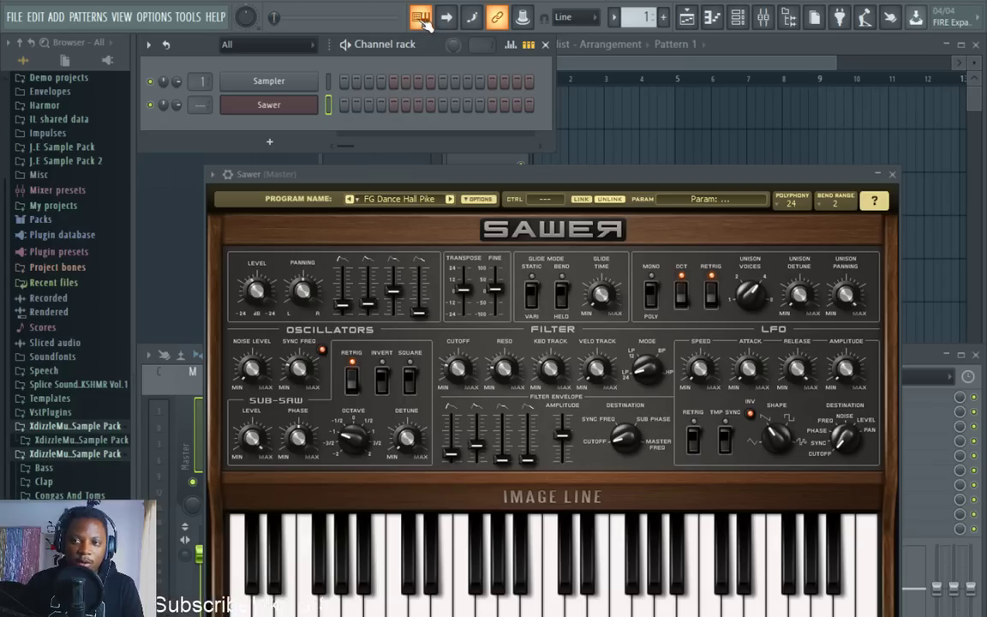
Set the typing keyboard's base note to C5, trying the Piano layout before choosing Minor Natural Chordmap.
{"action": "right_click", "coordinate": [429, 25]}
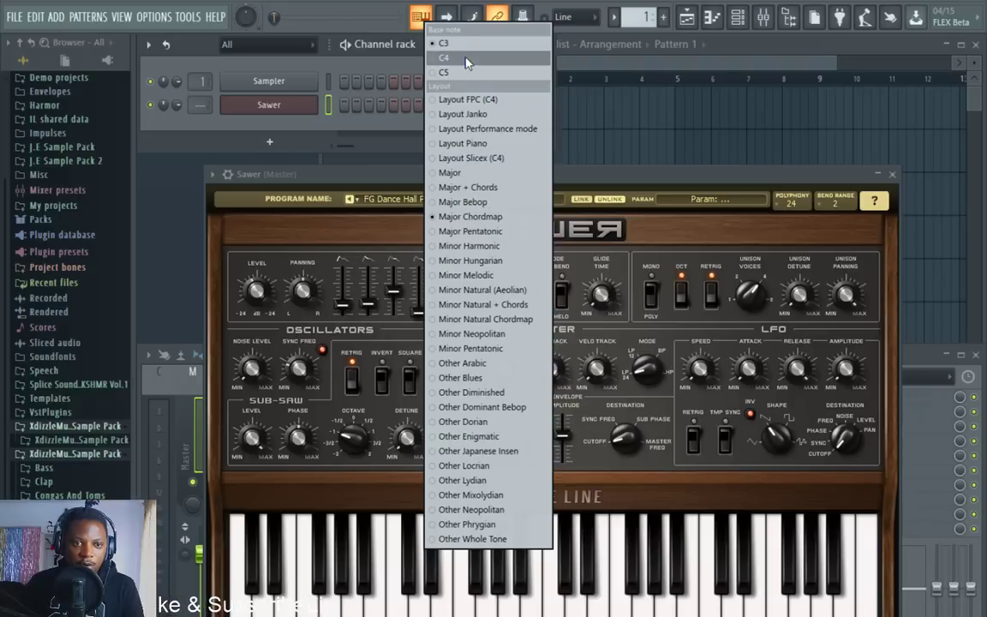
{"action": "left_click", "coordinate": [471, 143]}
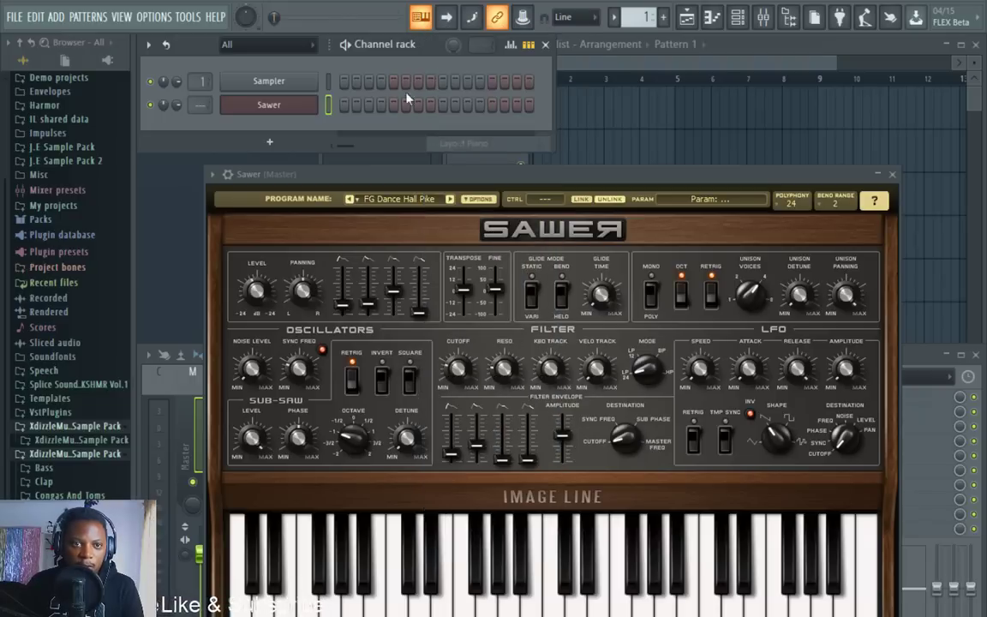
{"action": "right_click", "coordinate": [423, 23]}
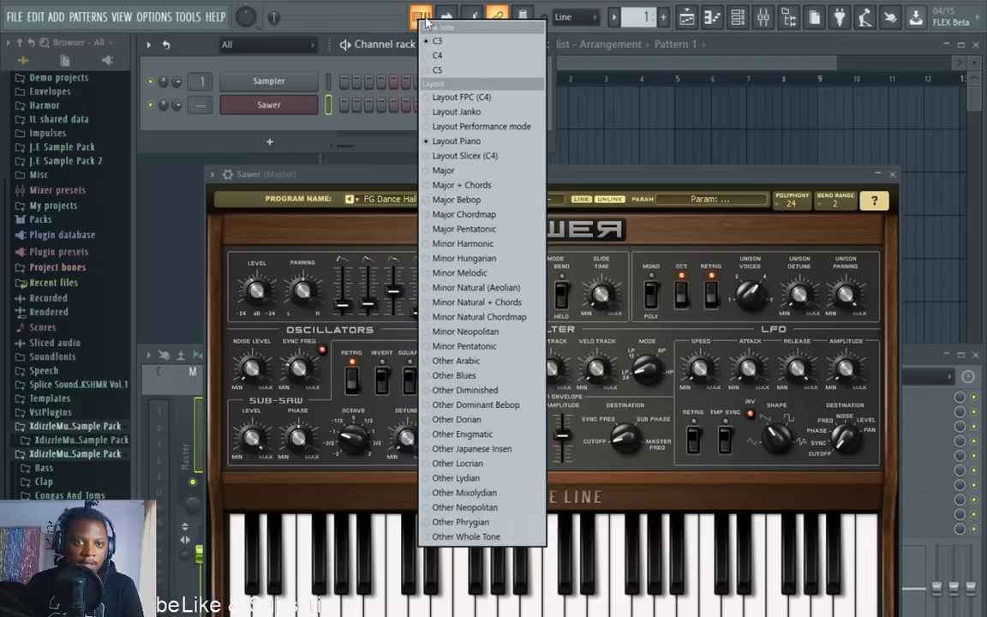
{"action": "left_click", "coordinate": [438, 71]}
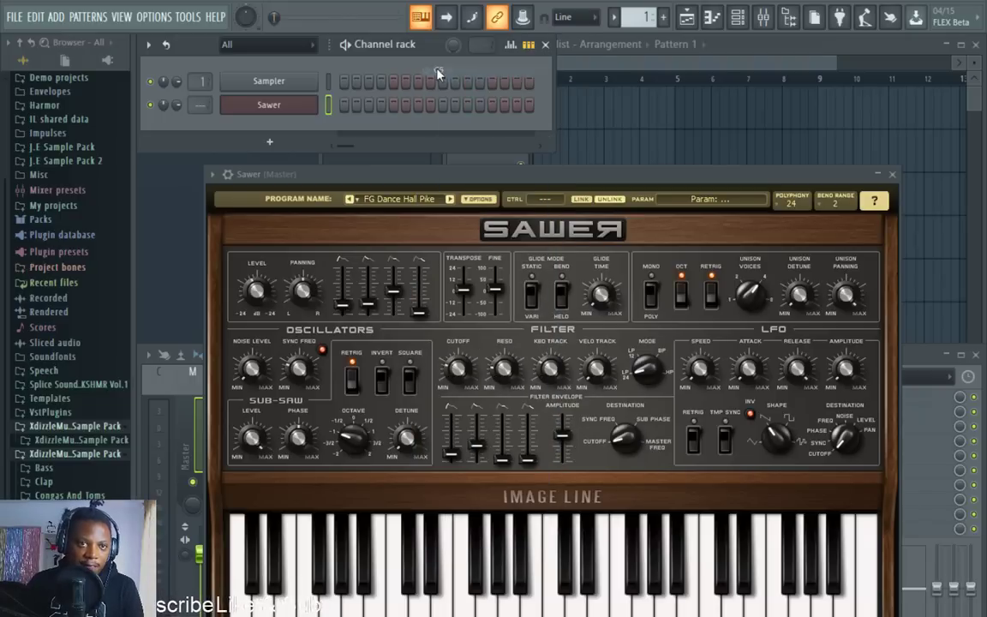
{"action": "right_click", "coordinate": [423, 21]}
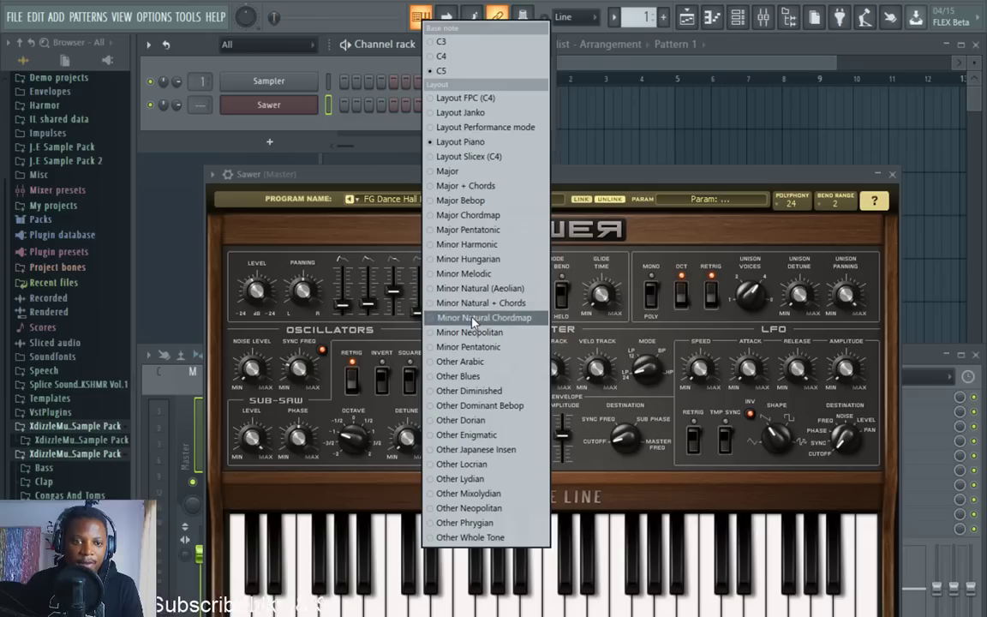
{"action": "left_click", "coordinate": [473, 318]}
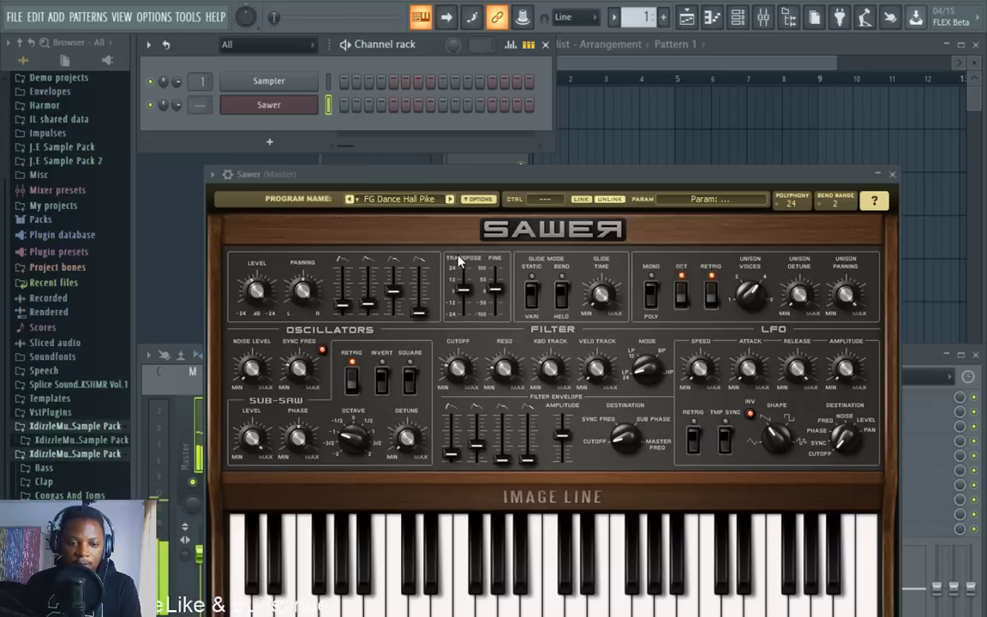
Reposition the Sawer window and open the Sawer channel's piano roll around octave 6.
{"action": "left_click_drag", "start_coordinate": [544, 186], "coordinate": [531, 100]}
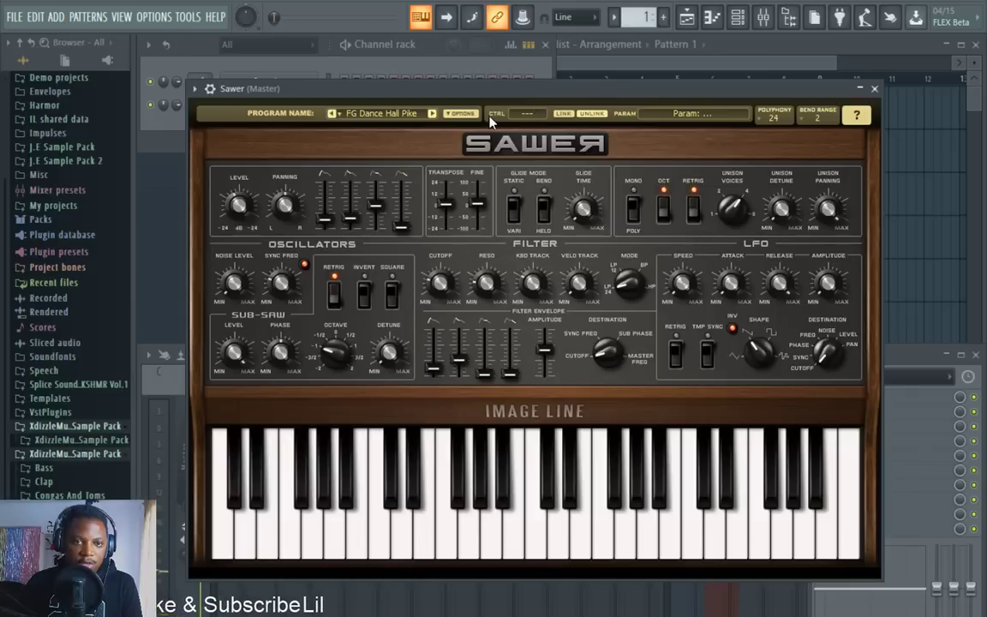
{"action": "left_click_drag", "start_coordinate": [555, 98], "coordinate": [572, 107]}
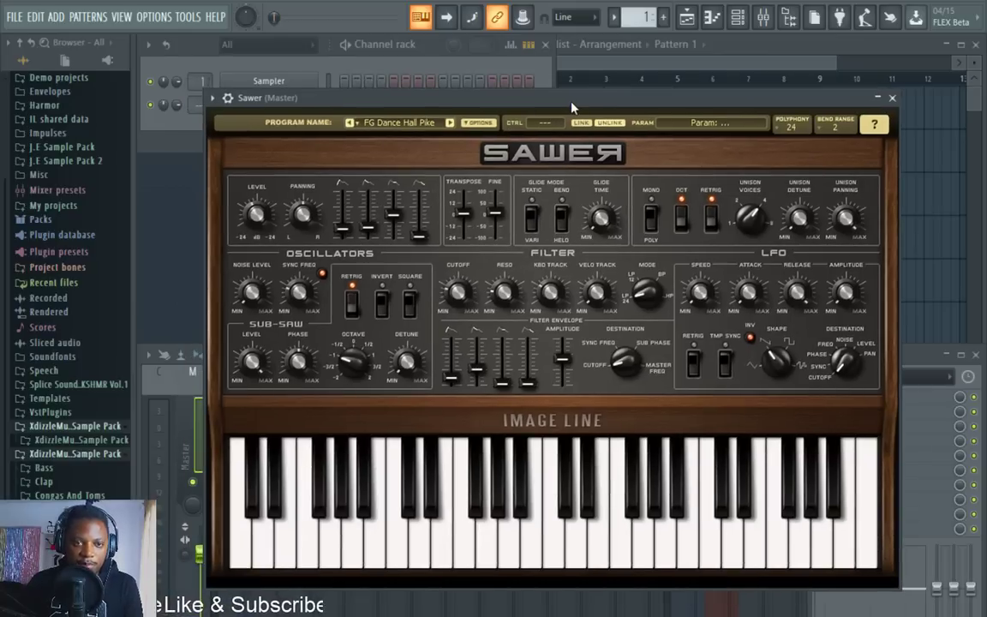
{"action": "left_click_drag", "start_coordinate": [467, 103], "coordinate": [483, 112]}
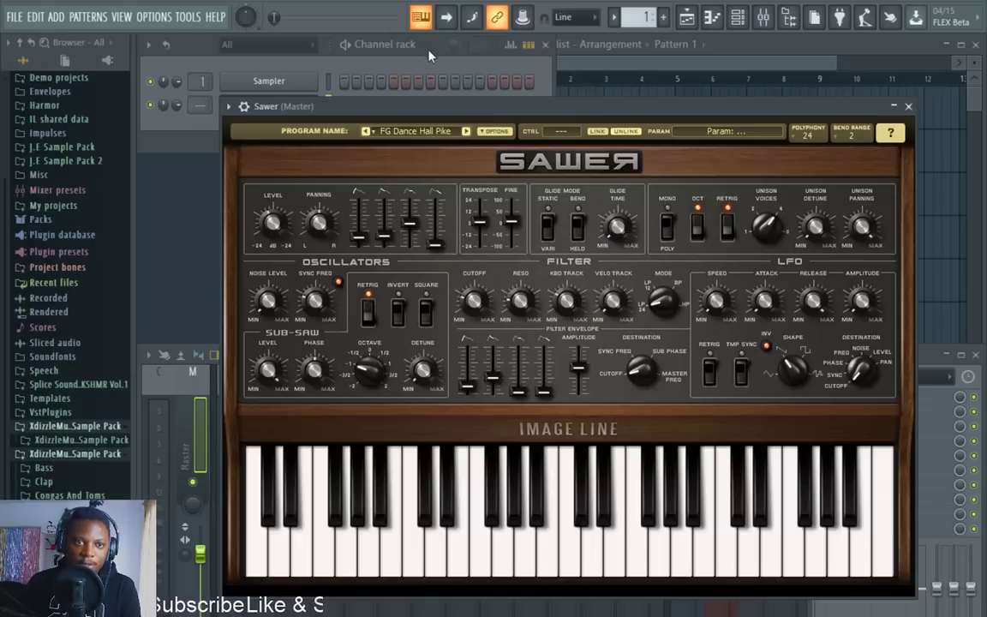
{"action": "left_click", "coordinate": [383, 46]}
{"action": "right_click", "coordinate": [274, 104]}
{"action": "left_click", "coordinate": [317, 95]}
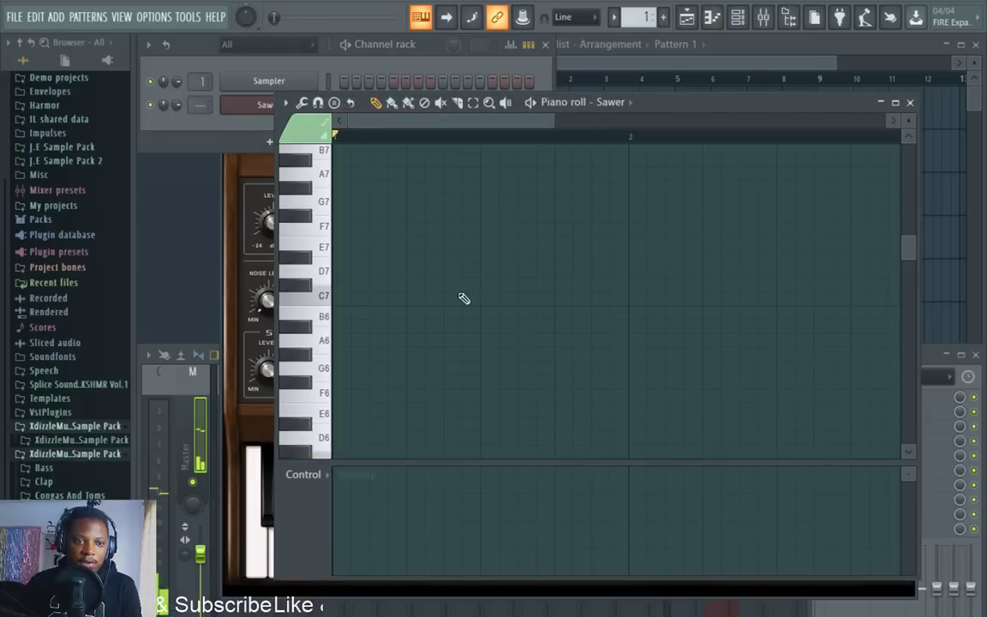
{"action": "scroll", "coordinate": [423, 290], "scroll_direction": "down", "scroll_amount": 3}
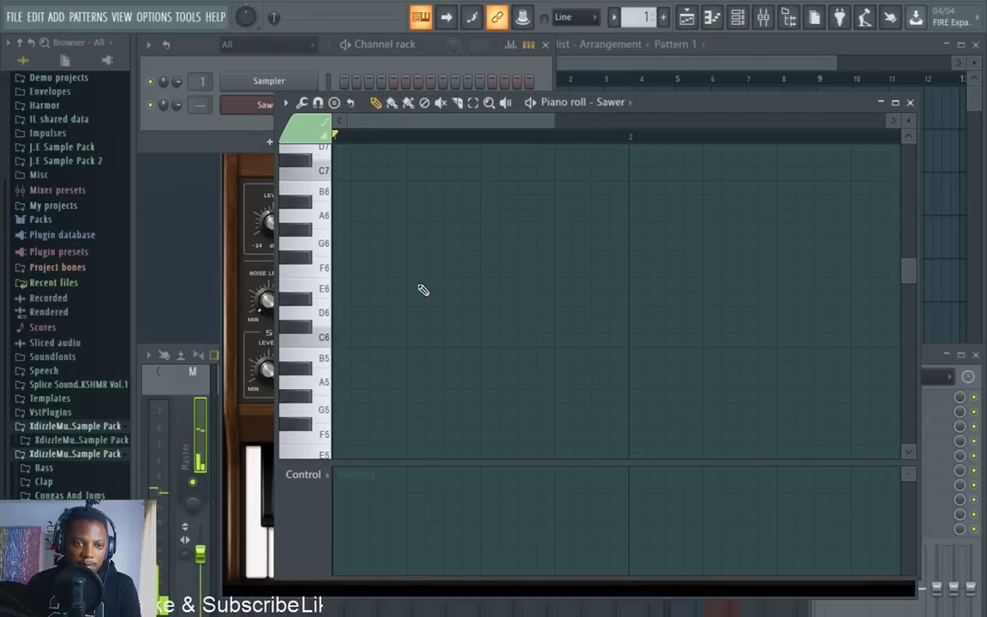
Set the project tempo to the 120 BPM preset.
{"action": "left_click", "coordinate": [439, 53]}
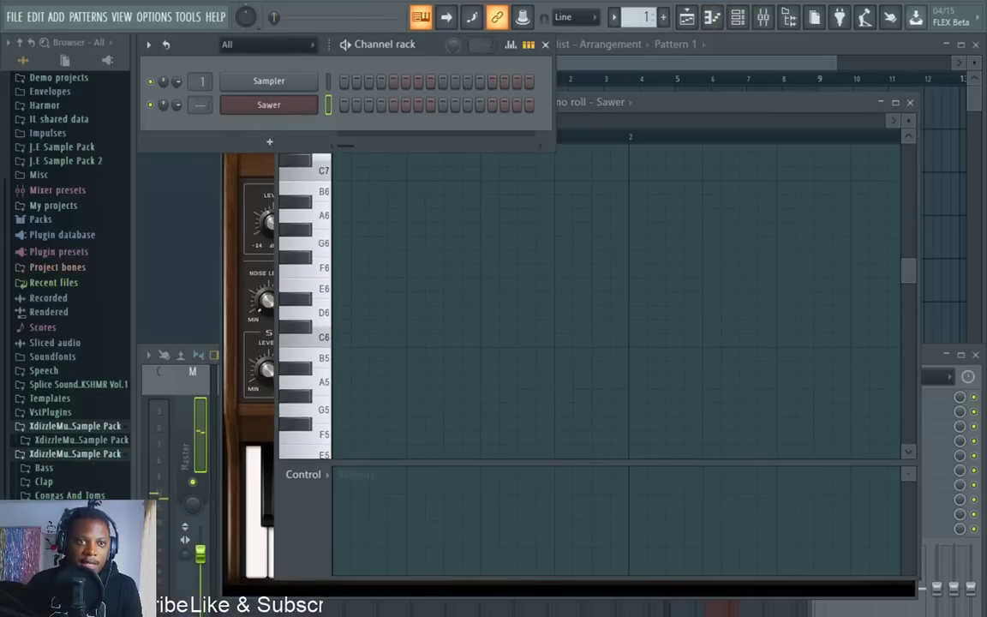
{"action": "right_click", "coordinate": [347, 65]}
{"action": "left_click", "coordinate": [184, 58]}
{"action": "right_click", "coordinate": [332, 53]}
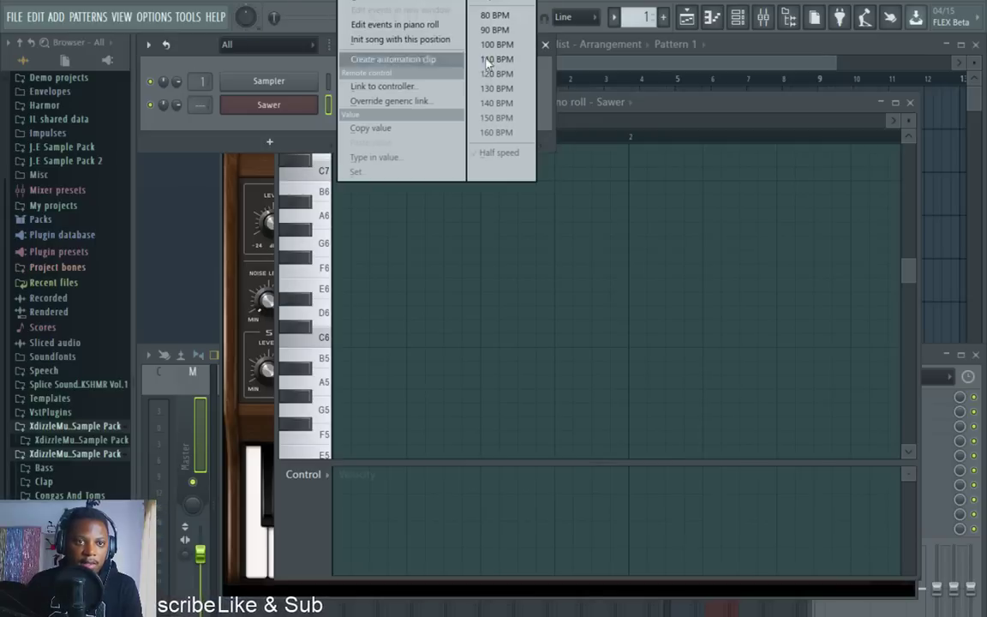
{"action": "left_click", "coordinate": [497, 74]}
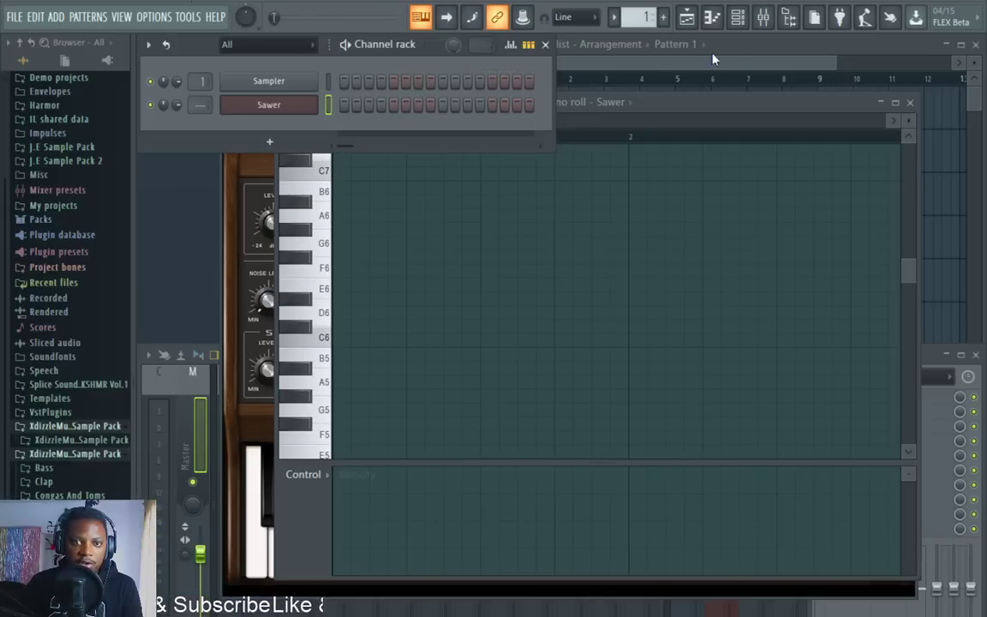
Load Sawer's FG Dance with Me preset from the Keys bank and turn down the Sawer channel's volume.
{"action": "left_click", "coordinate": [268, 104]}
{"action": "left_click", "coordinate": [394, 131]}
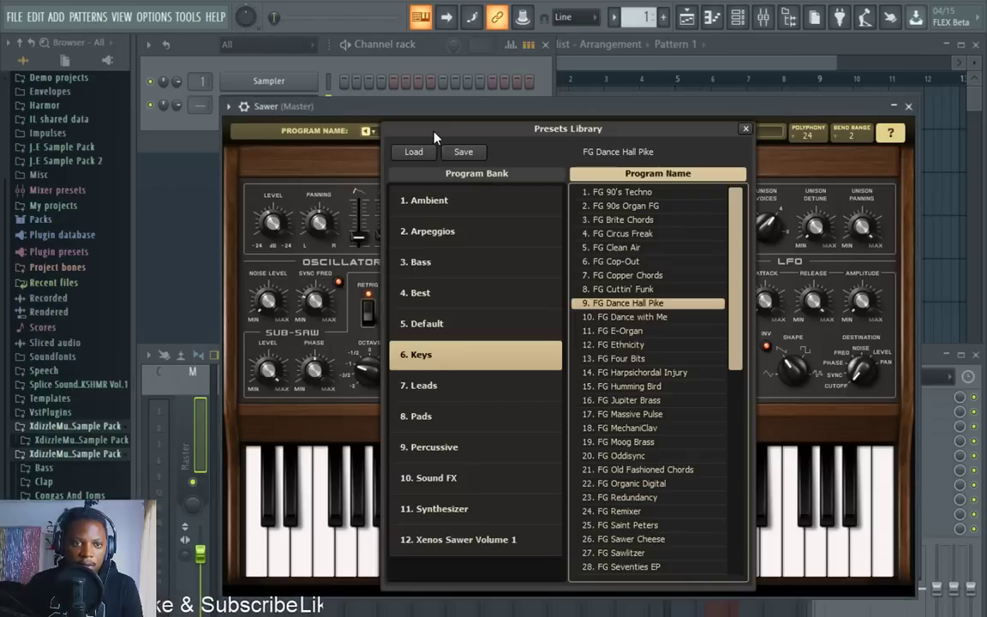
{"action": "left_click", "coordinate": [599, 316]}
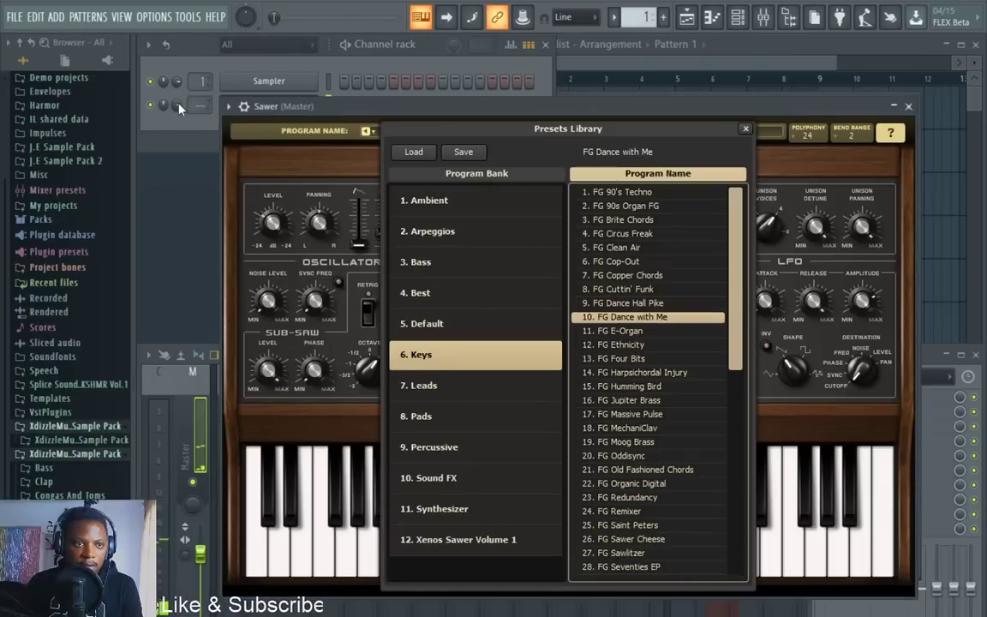
{"action": "left_click_drag", "start_coordinate": [179, 104], "coordinate": [187, 111]}
{"action": "left_click", "coordinate": [637, 106]}
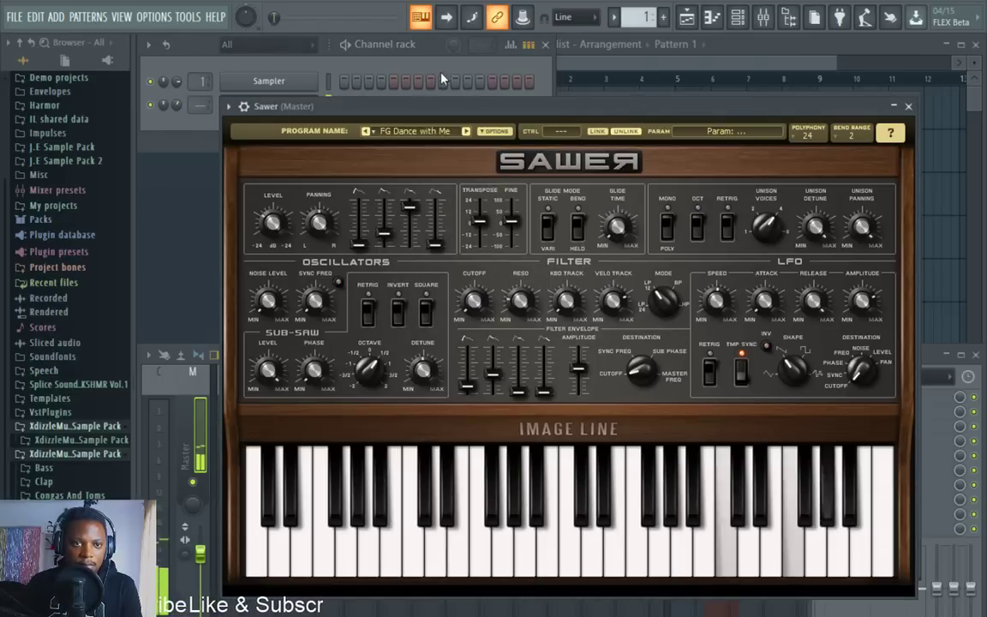
Review the Sawer chords in the piano roll and place Pattern 1 on playlist Track 2 at bar 1.
{"action": "left_click", "coordinate": [420, 54]}
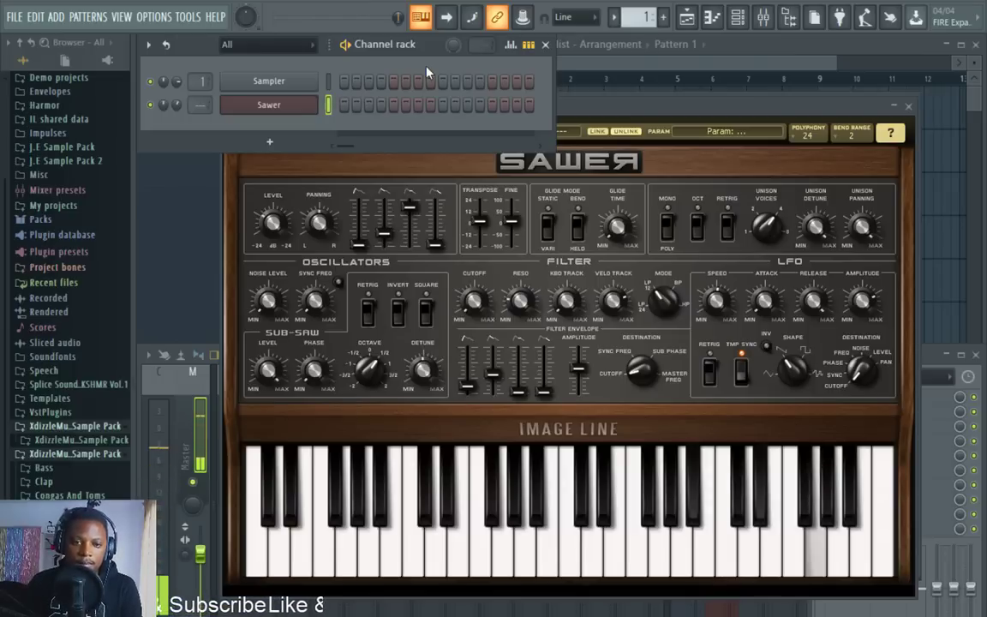
{"action": "left_click", "coordinate": [386, 103]}
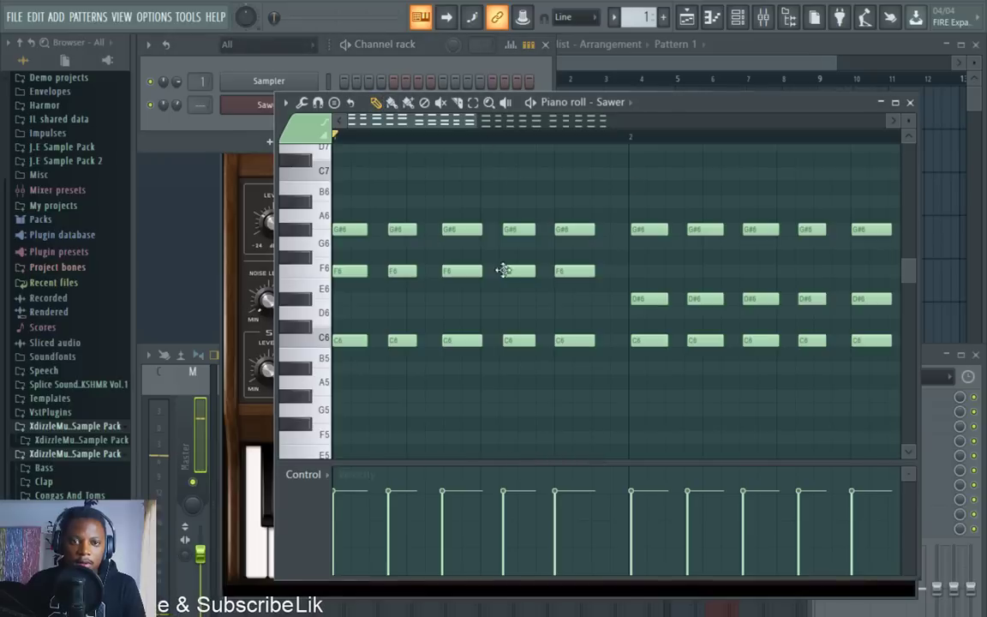
{"action": "scroll", "coordinate": [513, 139], "scroll_direction": "down", "scroll_amount": 6}
{"action": "left_click", "coordinate": [723, 47]}
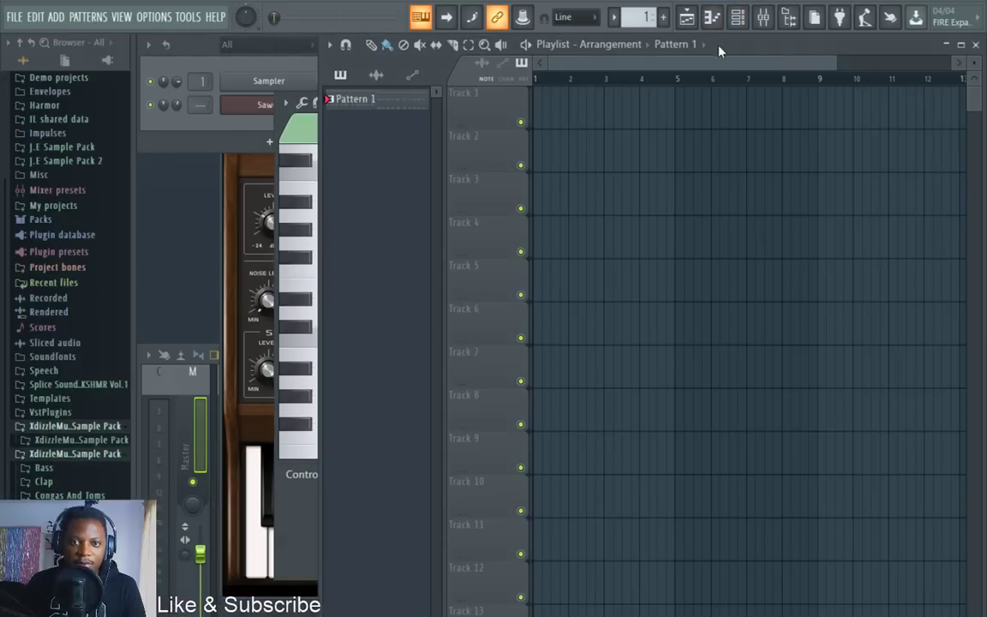
{"action": "left_click", "coordinate": [538, 153]}
Reopen Pattern 1's Sawer notes, show all four bars and quantize the chords, then return to the channel rack.
{"action": "double_click", "coordinate": [580, 150]}
{"action": "left_click_drag", "start_coordinate": [611, 120], "coordinate": [364, 131]}
{"action": "key", "text": "alt+q"}
{"action": "key", "text": "Return"}
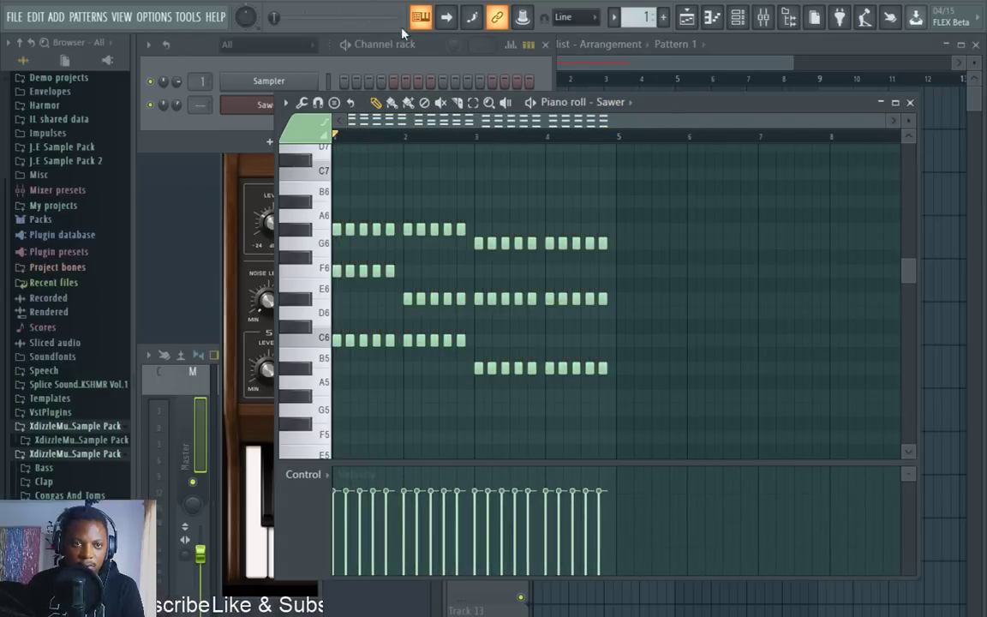
{"action": "left_click", "coordinate": [395, 47]}
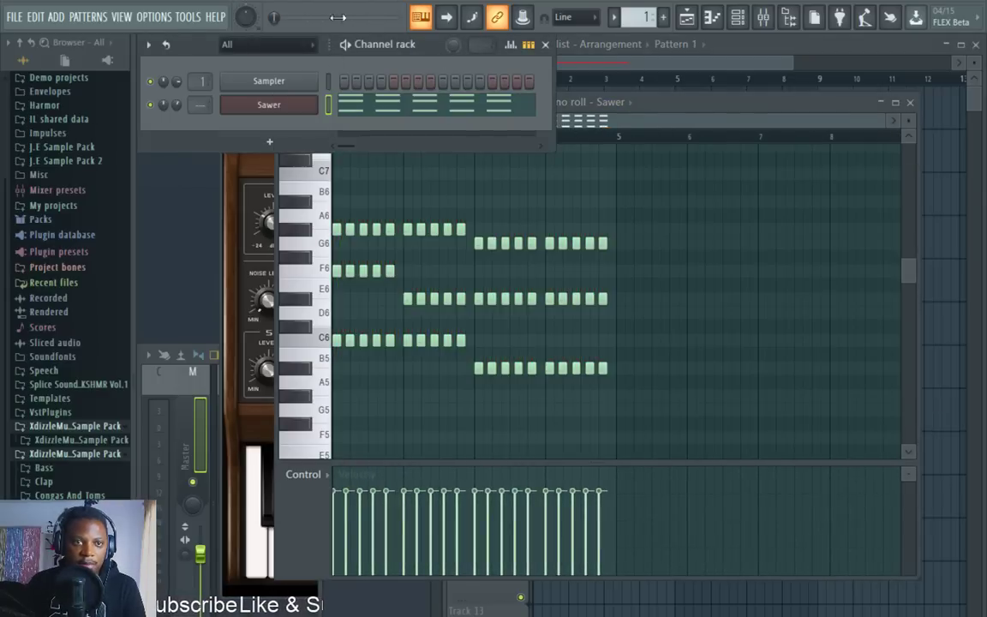
Lower the velocities of all Sawer notes to one even level across the four bars and listen to the pattern.
{"action": "key", "text": "space"}
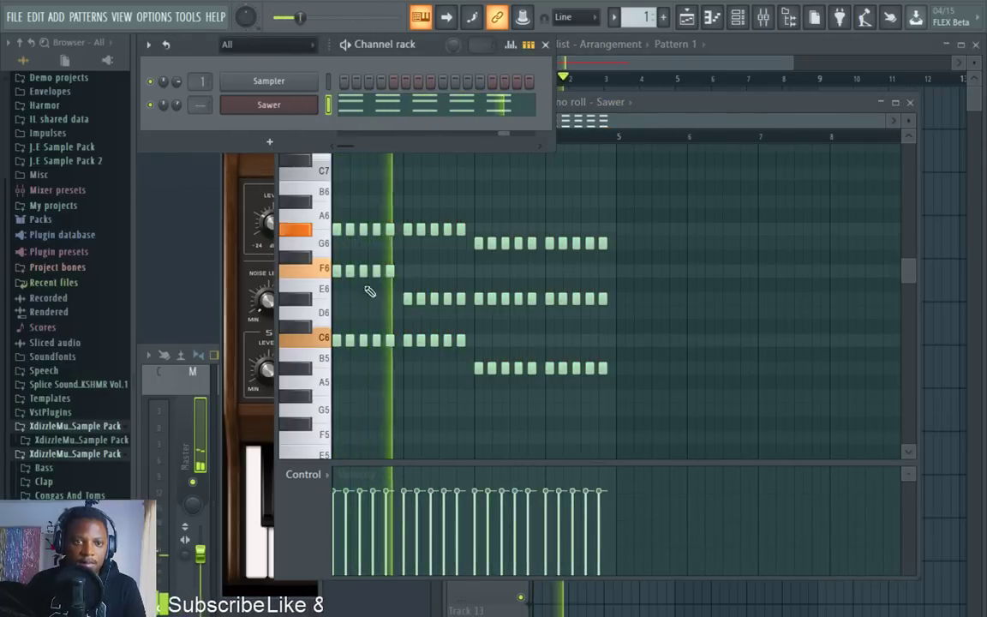
{"action": "left_click", "coordinate": [596, 104]}
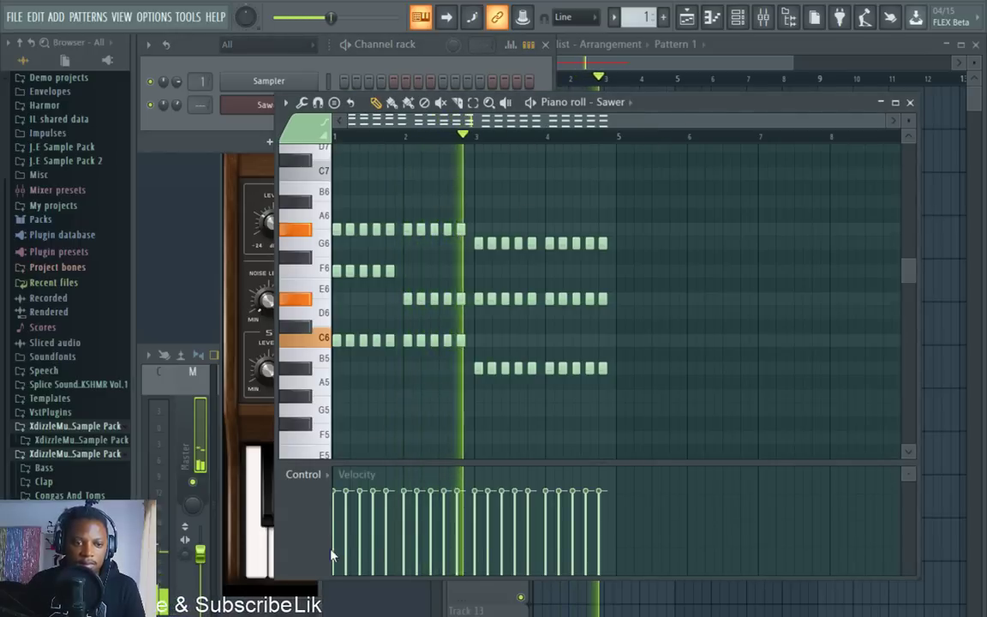
{"action": "left_click_drag", "start_coordinate": [339, 552], "coordinate": [613, 558]}
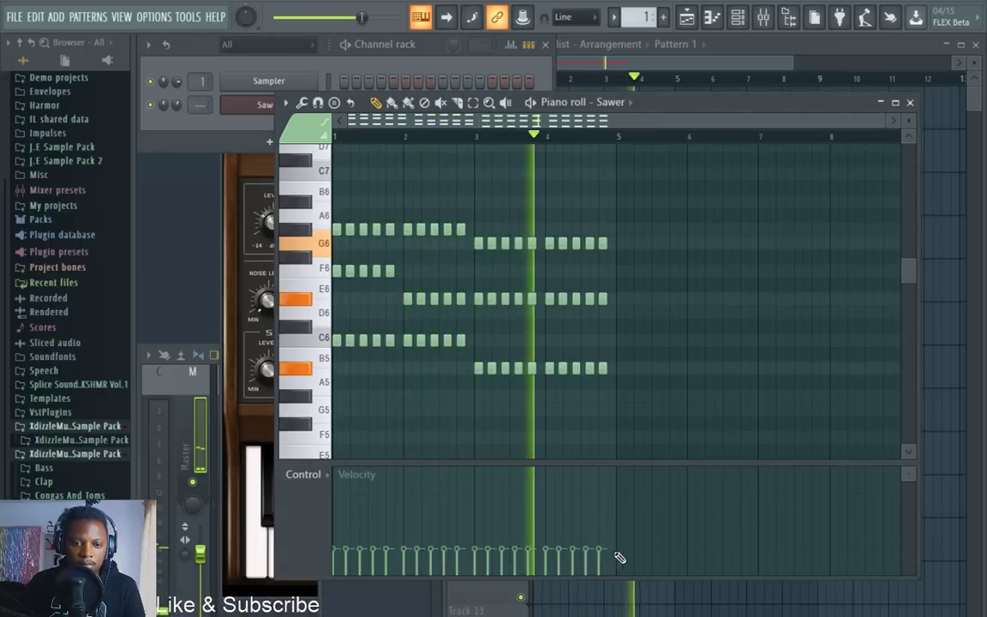
{"action": "key", "text": "space"}
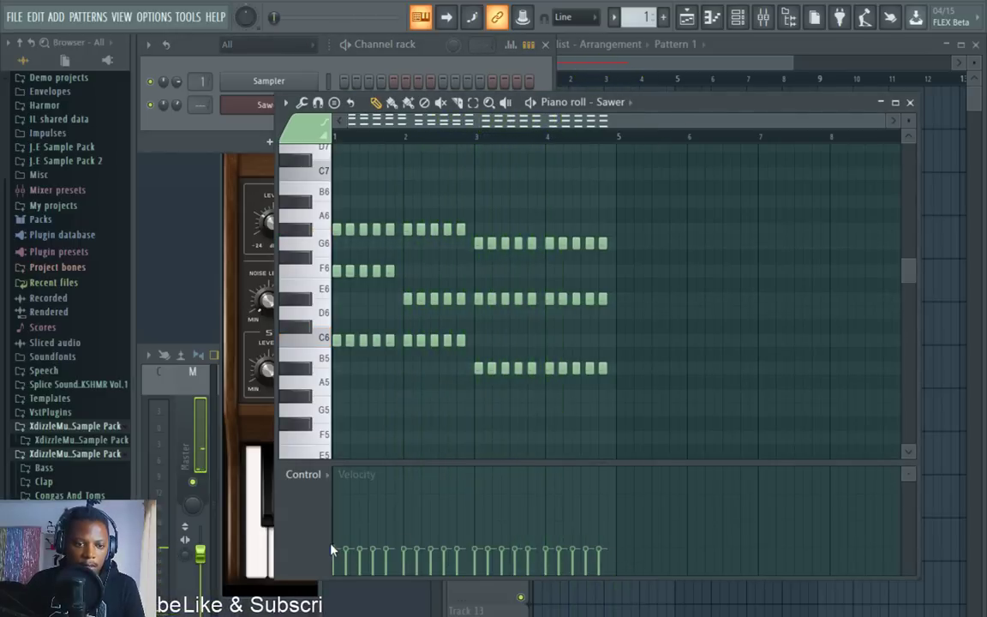
{"action": "left_click_drag", "start_coordinate": [367, 546], "coordinate": [555, 548]}
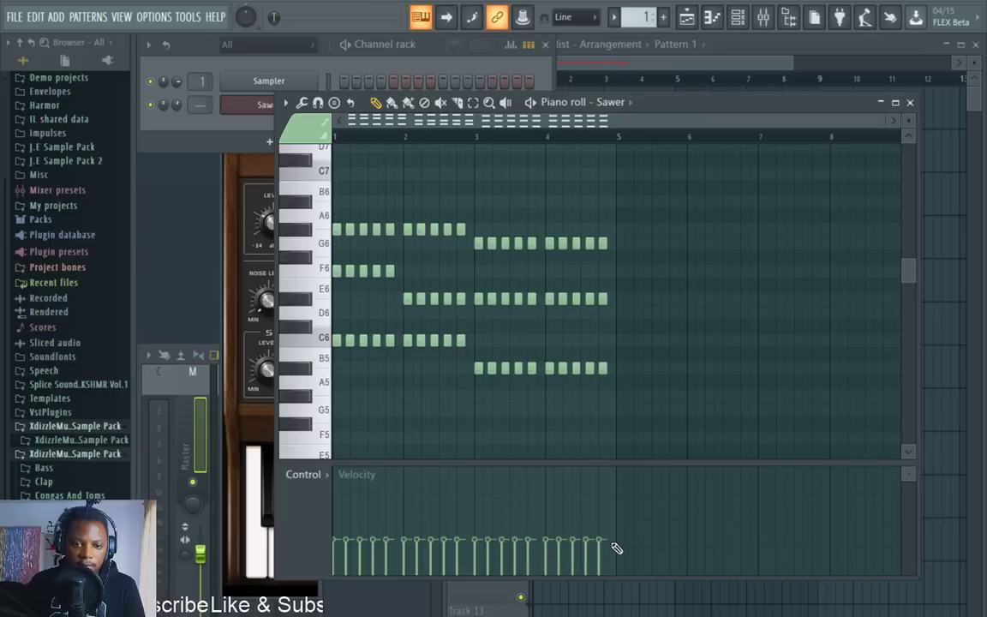
{"action": "key", "text": "space"}
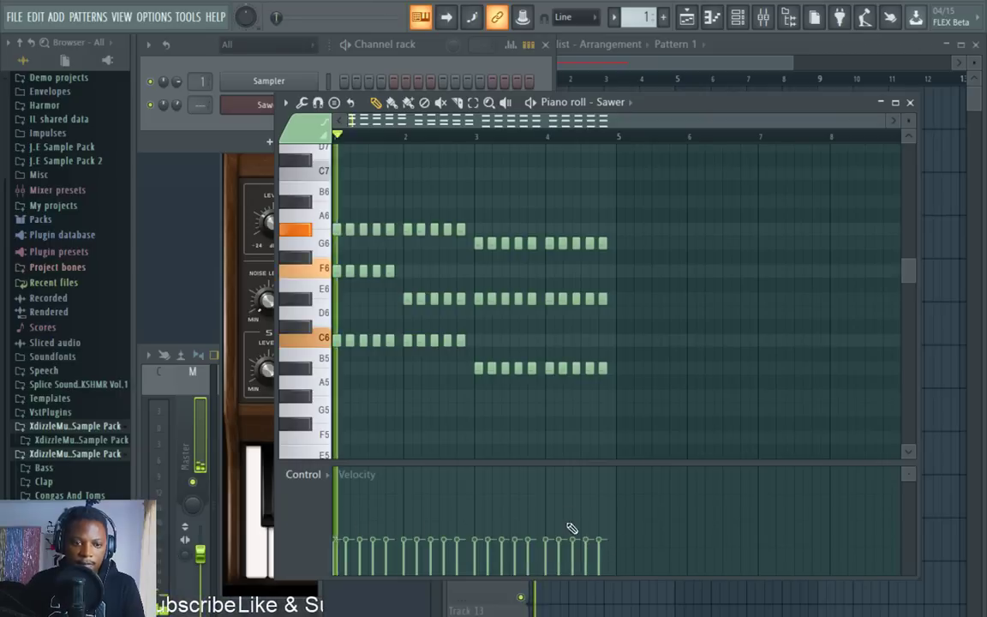
{"action": "left_click", "coordinate": [174, 108]}
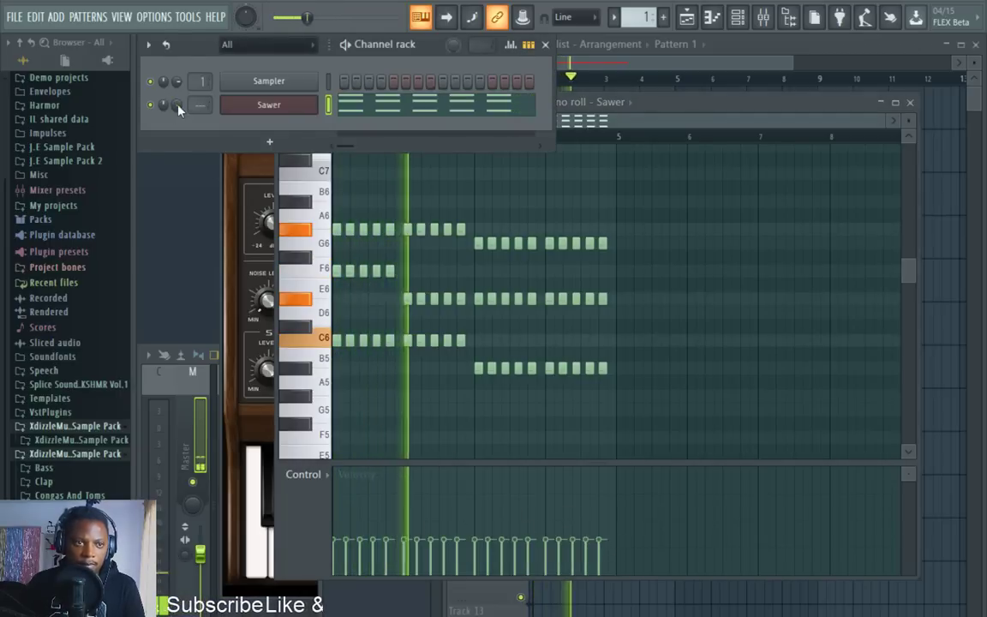
{"action": "left_click", "coordinate": [676, 108]}
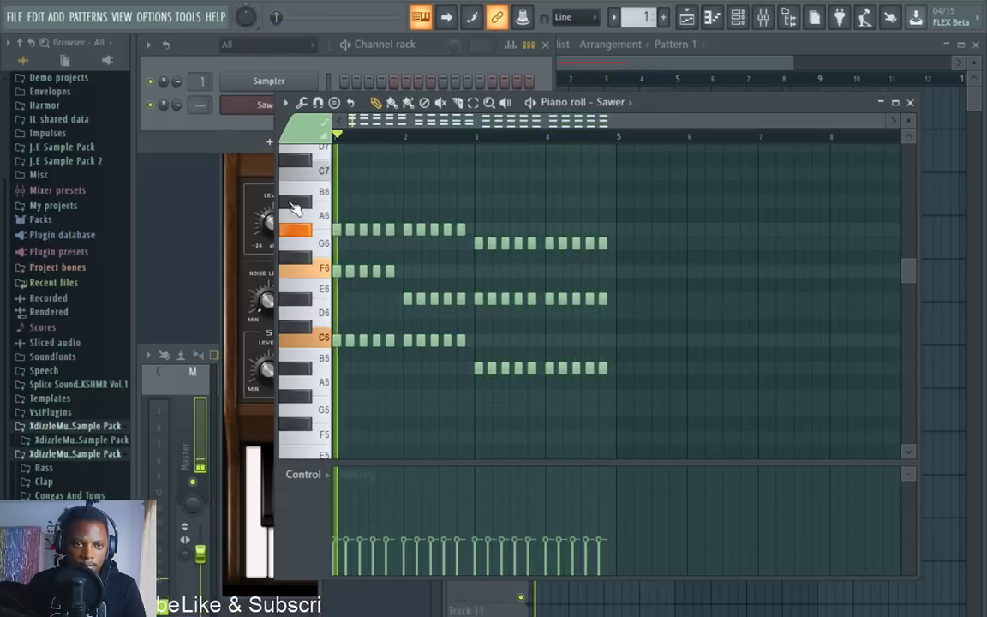
Open the Sawer plugin and adjust its master level.
{"action": "left_click", "coordinate": [261, 106]}
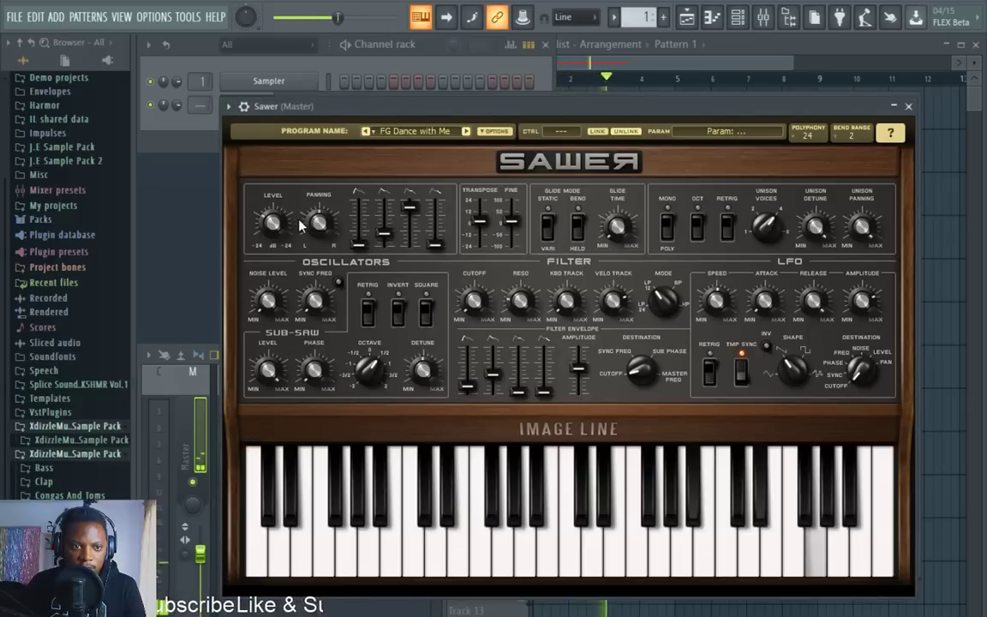
{"action": "left_click", "coordinate": [273, 223]}
{"action": "mouse_move", "coordinate": [272, 222]}
{"action": "left_mouse_down"}
{"action": "mouse_move", "coordinate": [272, 198]}
{"action": "mouse_move", "coordinate": [272, 221]}
{"action": "left_mouse_up"}
Route the Sawer channel to mixer track 2 and load Fruity parametric EQ 2 in effect slot 4.
{"action": "left_click", "coordinate": [228, 106]}
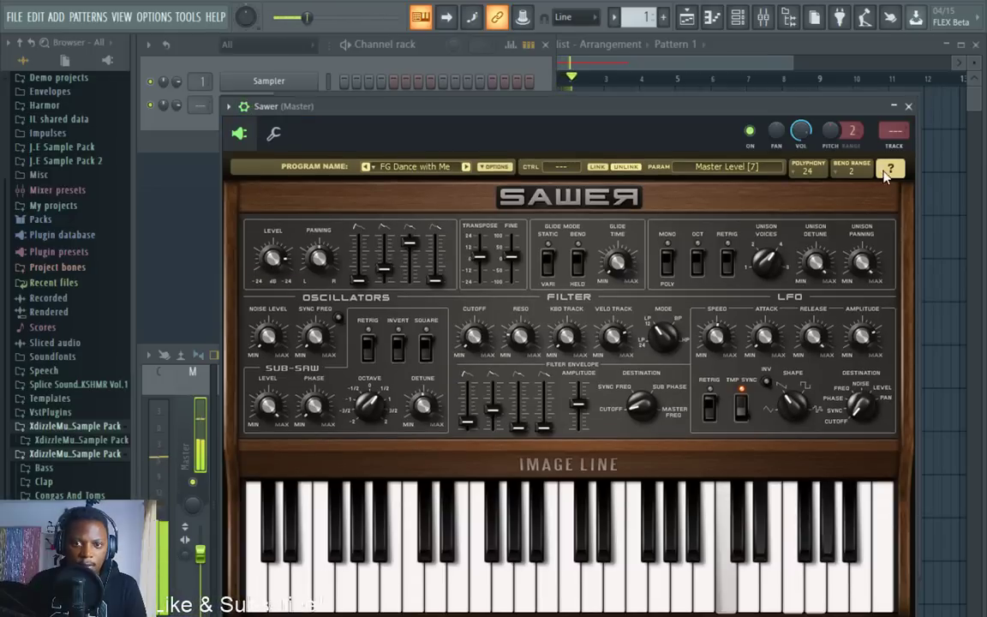
{"action": "left_click", "coordinate": [893, 147]}
{"action": "left_click", "coordinate": [848, 441]}
{"action": "left_click", "coordinate": [566, 159]}
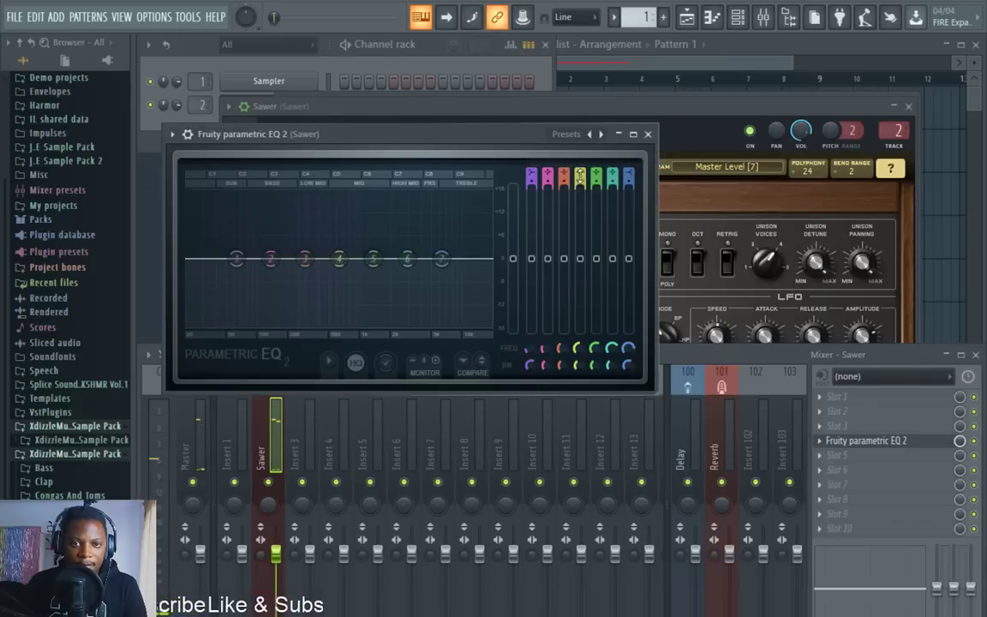
Cut Sawer's low frequencies with EQ band 1 and dip the low mids slightly with band 3 during playback.
{"action": "left_click_drag", "start_coordinate": [236, 259], "coordinate": [278, 315]}
{"action": "left_click_drag", "start_coordinate": [305, 258], "coordinate": [330, 277]}
{"action": "left_click_drag", "start_coordinate": [274, 313], "coordinate": [268, 312]}
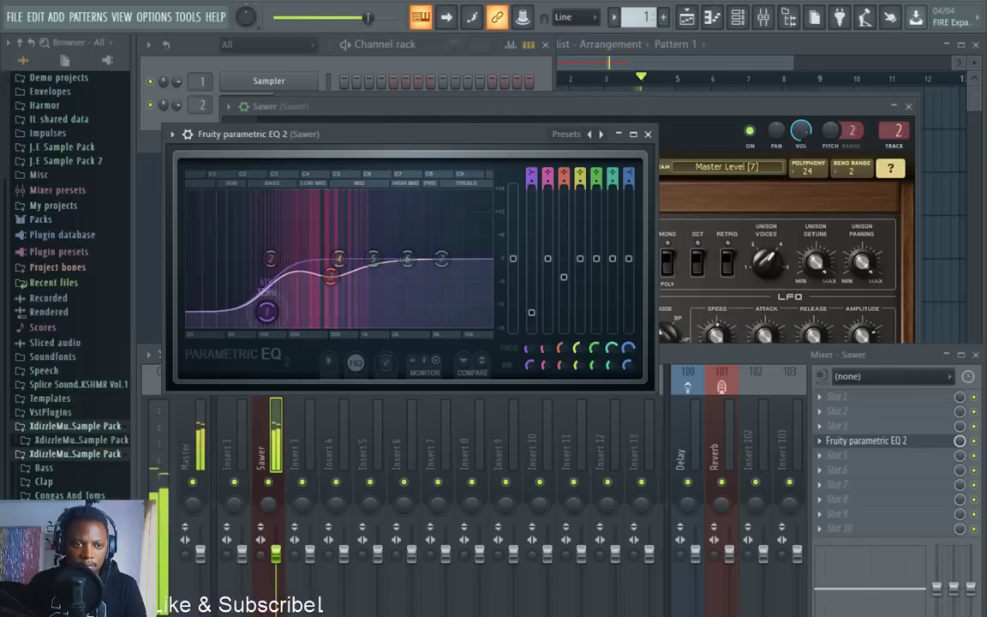
{"action": "key", "text": "space"}
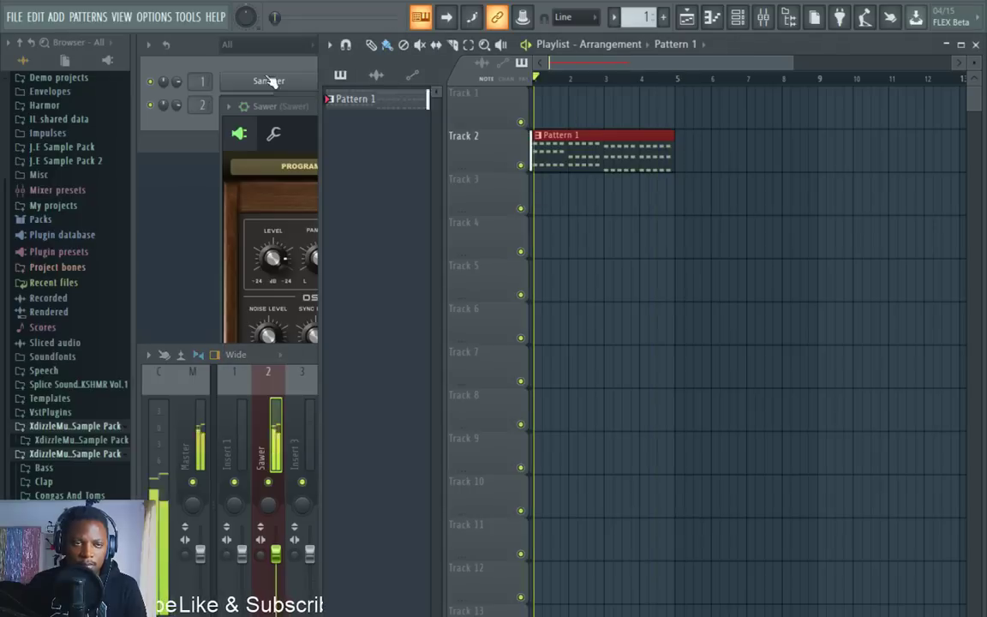
{"action": "left_click", "coordinate": [212, 62]}
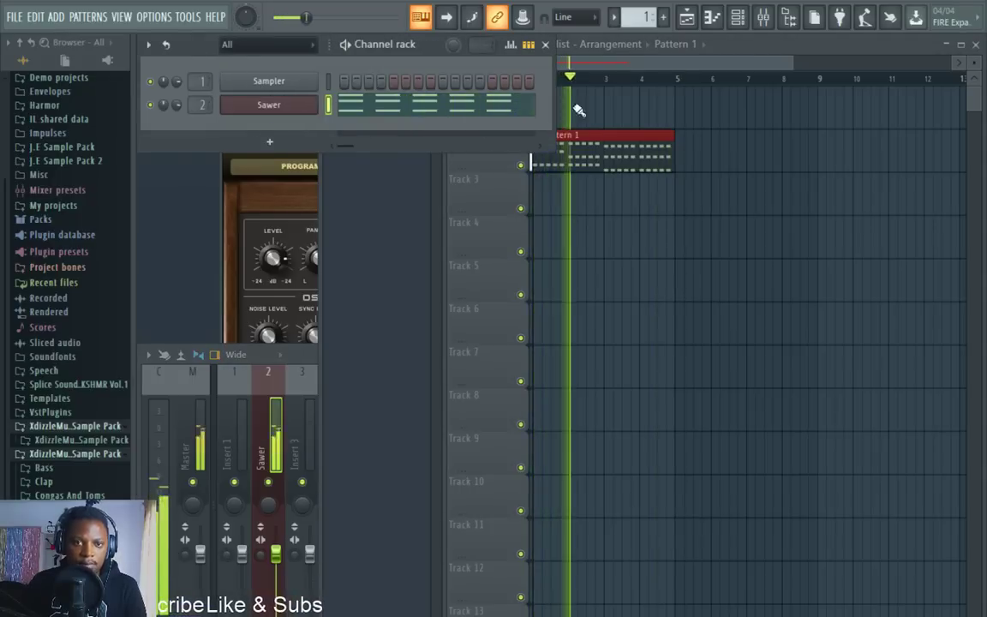
{"action": "left_click", "coordinate": [728, 53]}
{"action": "left_click", "coordinate": [268, 104]}
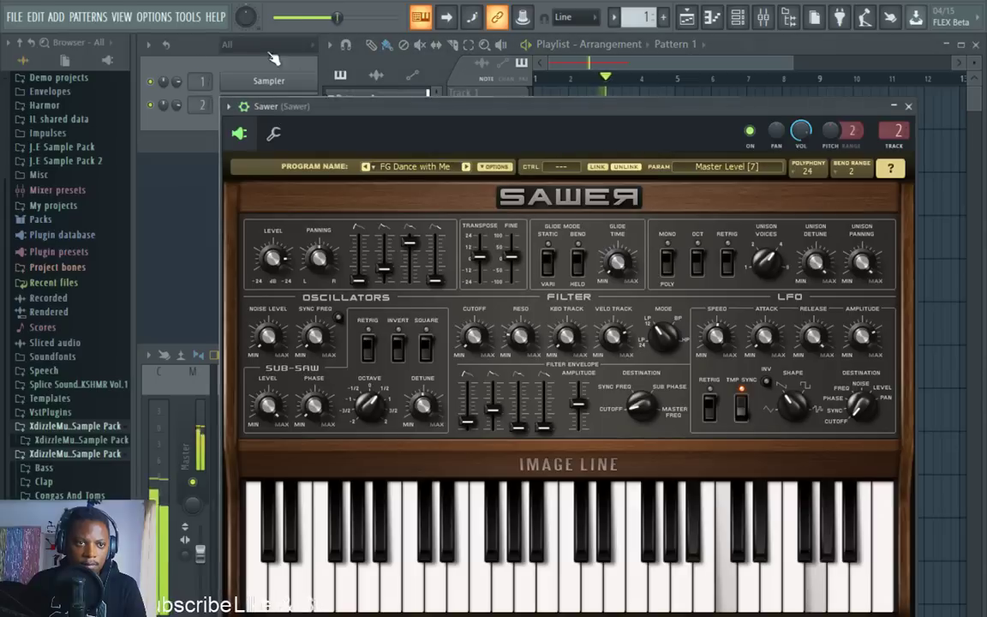
{"action": "left_click", "coordinate": [203, 55]}
Create Pattern 2 and place four one-bar clips of it on playlist Track 1 from bar 1.
{"action": "scroll", "coordinate": [79, 339], "scroll_direction": "down", "scroll_amount": 1}
{"action": "left_click", "coordinate": [724, 66]}
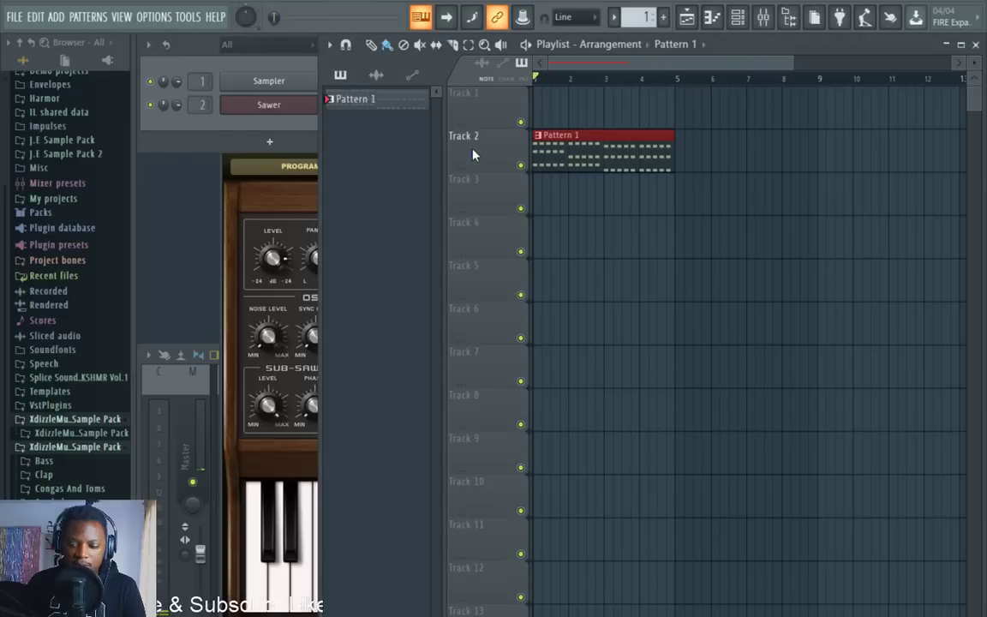
{"action": "key", "text": "F4"}
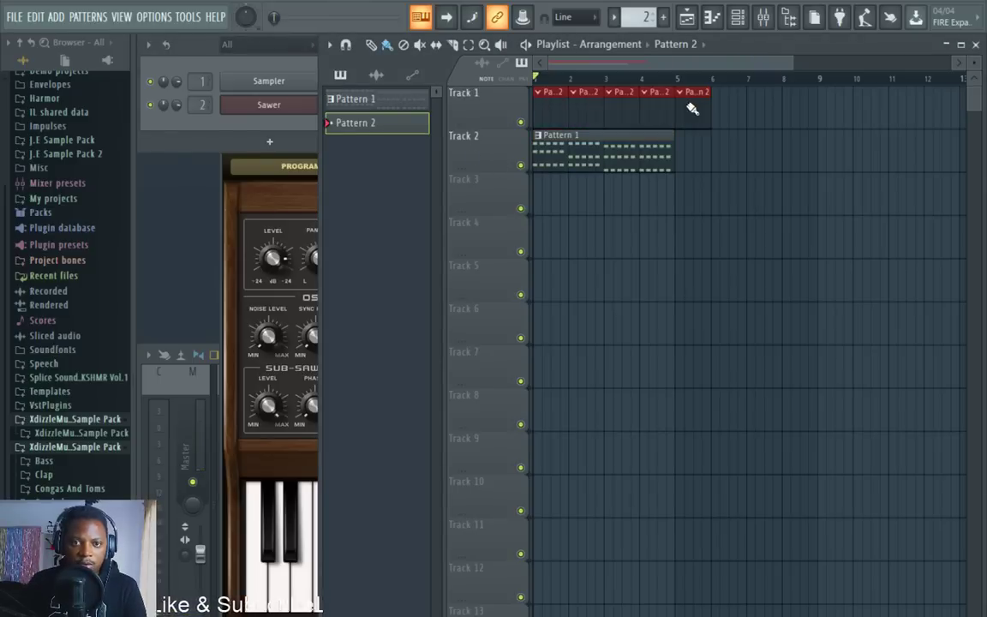
Add the Shaker (10) sample from the sample pack's Shakers folder as a new channel in Pattern 2.
{"action": "left_click", "coordinate": [205, 68]}
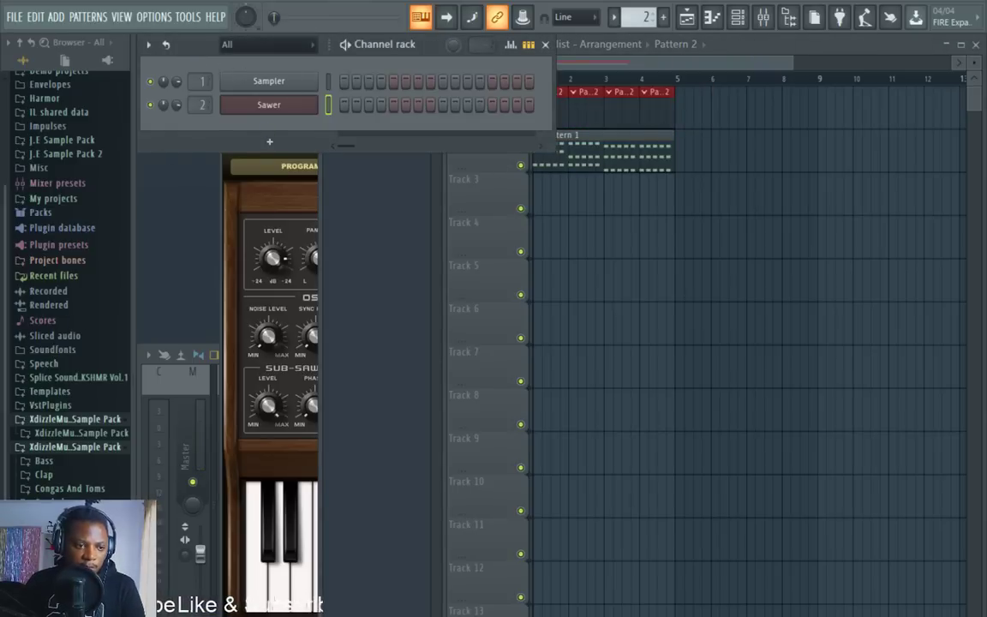
{"action": "scroll", "coordinate": [69, 343], "scroll_direction": "down", "scroll_amount": 2}
{"action": "left_click", "coordinate": [43, 522]}
{"action": "scroll", "coordinate": [49, 383], "scroll_direction": "down", "scroll_amount": 5}
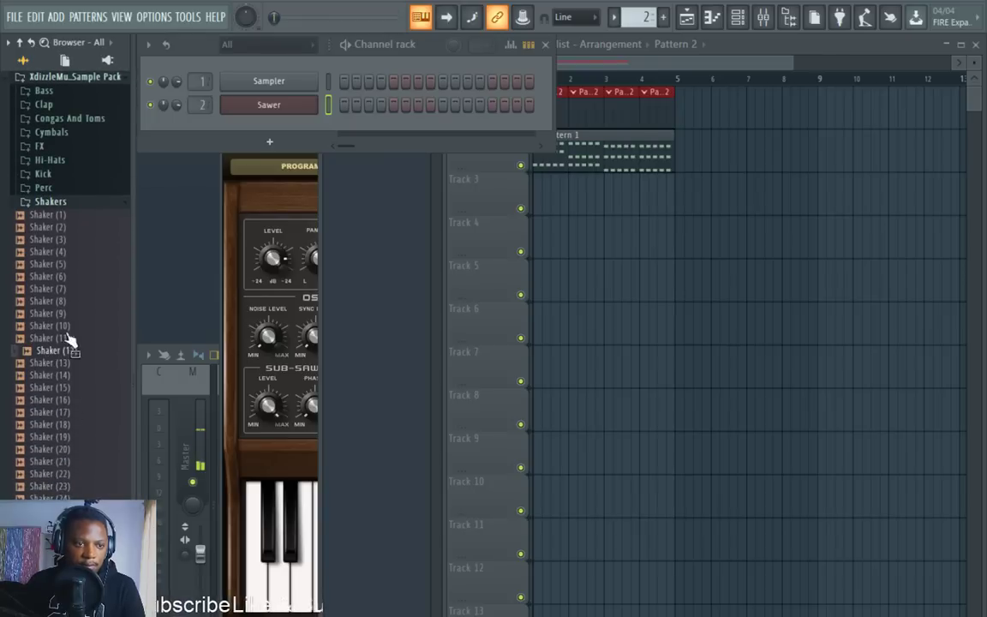
{"action": "key", "text": "Down"}
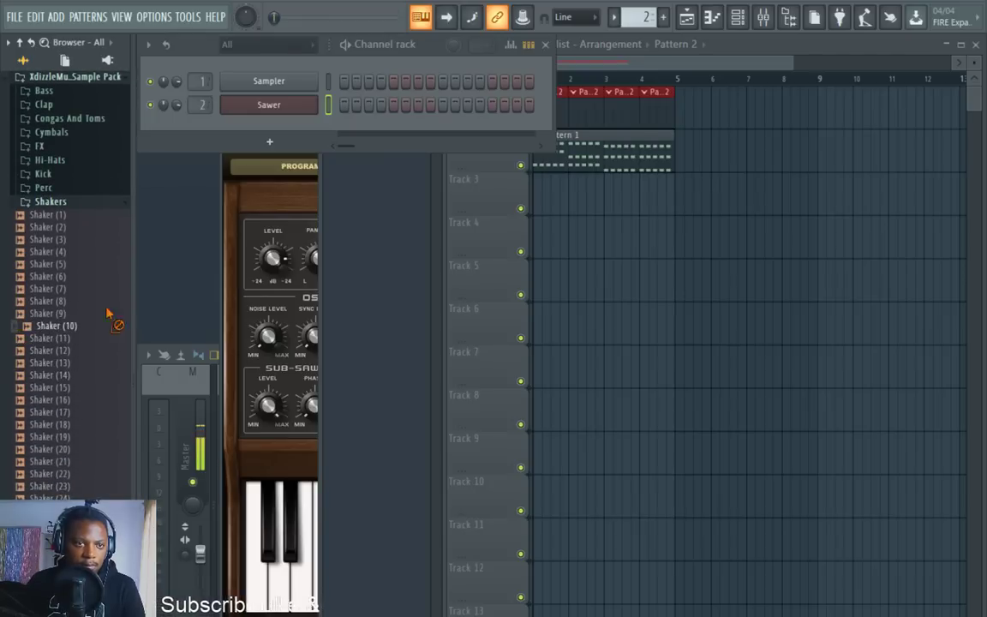
{"action": "left_click_drag", "start_coordinate": [256, 128], "coordinate": [303, 148]}
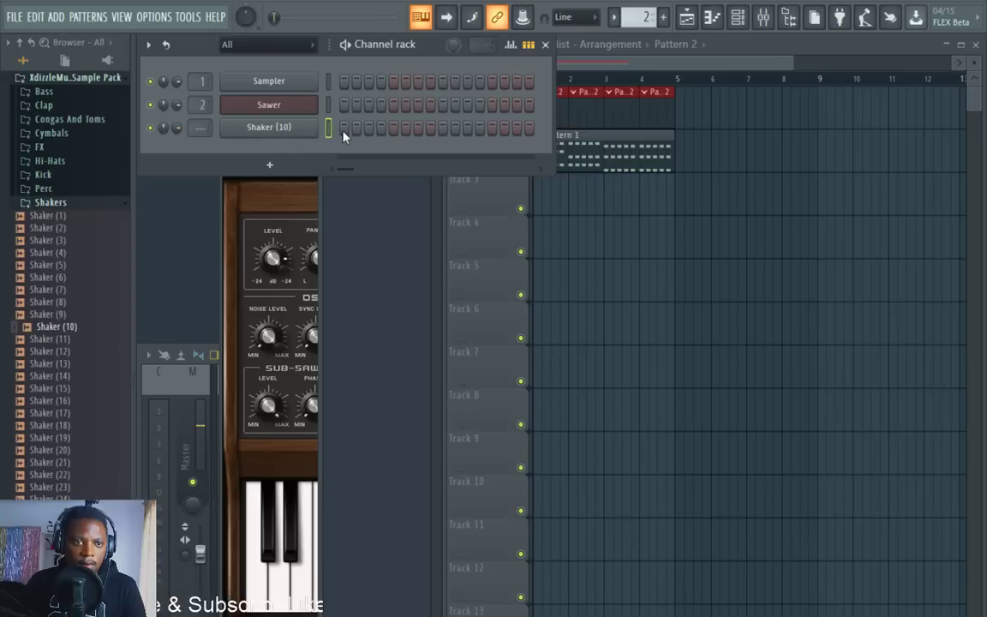
Program Shaker (10) hits on steps 3, 7, 11 and 15 and turn down its channel volume during playback.
{"action": "right_click", "coordinate": [267, 129]}
{"action": "left_click", "coordinate": [369, 128]}
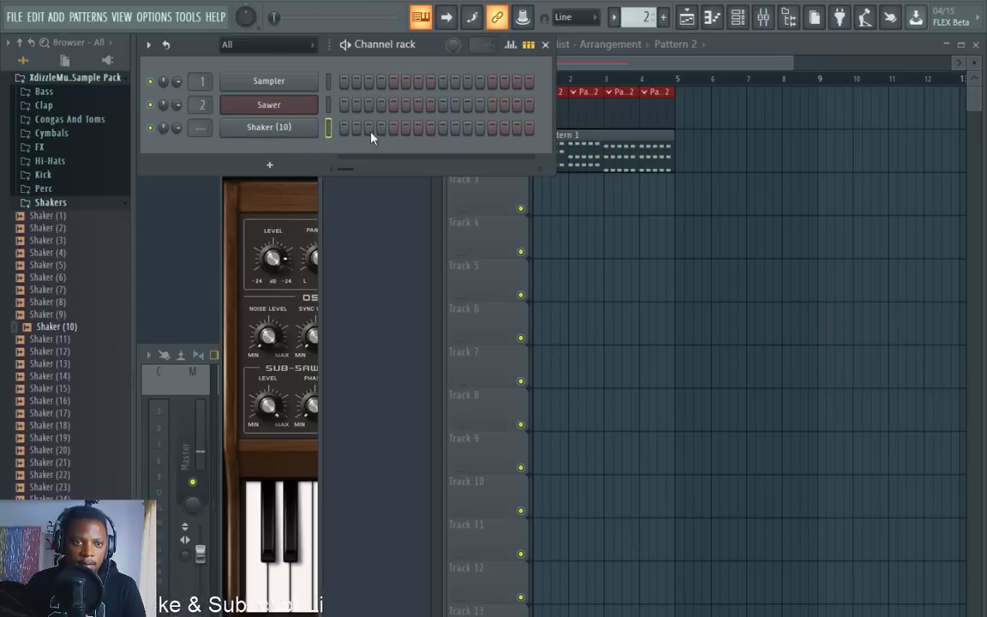
{"action": "key", "text": "space"}
{"action": "left_click", "coordinate": [418, 128]}
{"action": "left_click", "coordinate": [467, 128]}
{"action": "left_click", "coordinate": [518, 128]}
{"action": "left_click", "coordinate": [734, 50]}
{"action": "left_click", "coordinate": [185, 46]}
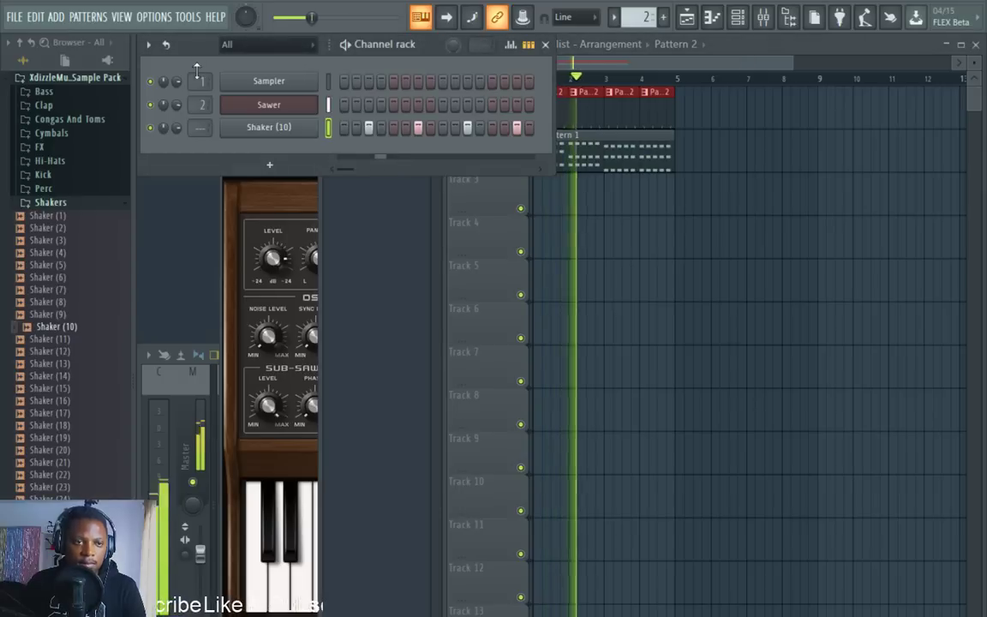
{"action": "left_click_drag", "start_coordinate": [176, 128], "coordinate": [177, 152]}
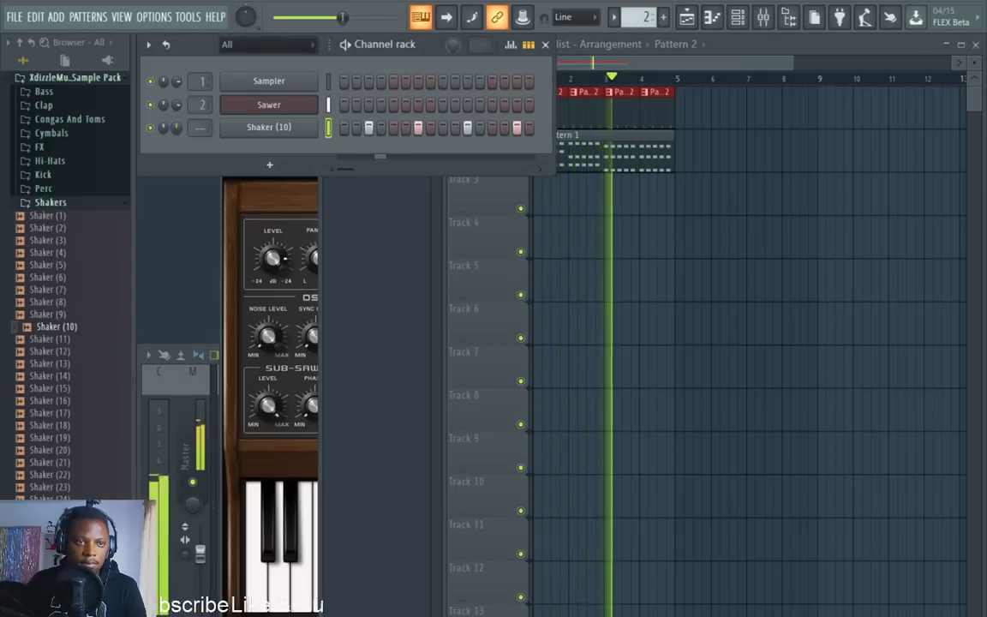
Audition other samples in the Shakers folder against the playing beat.
{"action": "left_click", "coordinate": [69, 388]}
{"action": "left_click", "coordinate": [70, 367]}
{"action": "left_click", "coordinate": [72, 375]}
{"action": "left_click", "coordinate": [80, 265]}
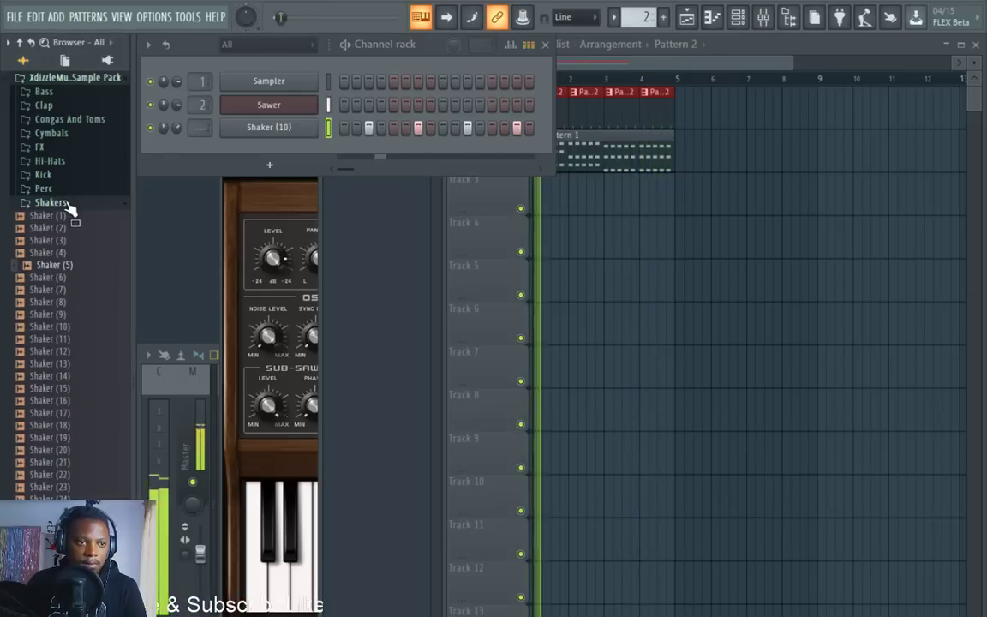
Add Hi-Hat (7) from the Hi-Hats folder as a new channel and fill all 16 of its steps.
{"action": "left_click", "coordinate": [53, 160]}
{"action": "left_click", "coordinate": [68, 297]}
{"action": "left_click", "coordinate": [67, 235]}
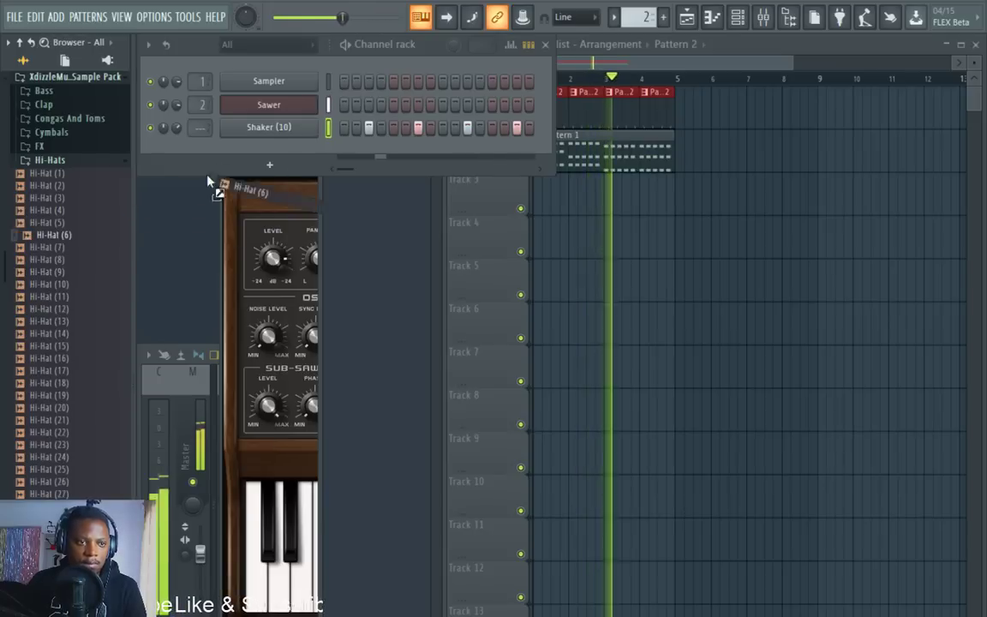
{"action": "left_click", "coordinate": [62, 249]}
{"action": "left_click_drag", "start_coordinate": [69, 257], "coordinate": [274, 155]}
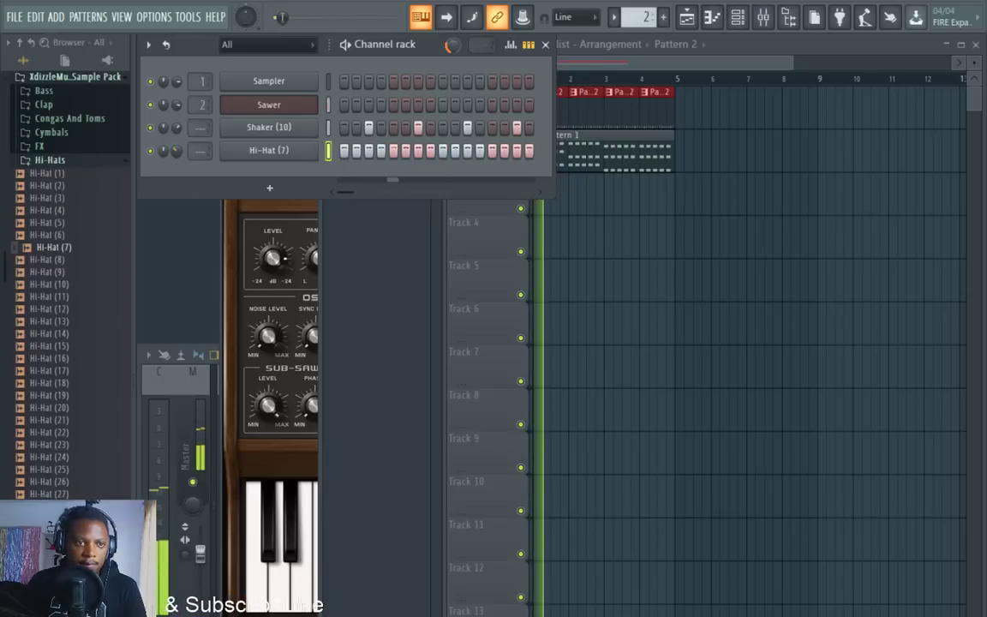
Add Hi-Hat (24) as a new channel and program its hits on steps 3 and 11.
{"action": "scroll", "coordinate": [59, 376], "scroll_direction": "down", "scroll_amount": 3}
{"action": "left_click", "coordinate": [62, 384]}
{"action": "left_click_drag", "start_coordinate": [67, 394], "coordinate": [374, 177]}
{"action": "left_click", "coordinate": [369, 174]}
{"action": "left_click", "coordinate": [466, 174]}
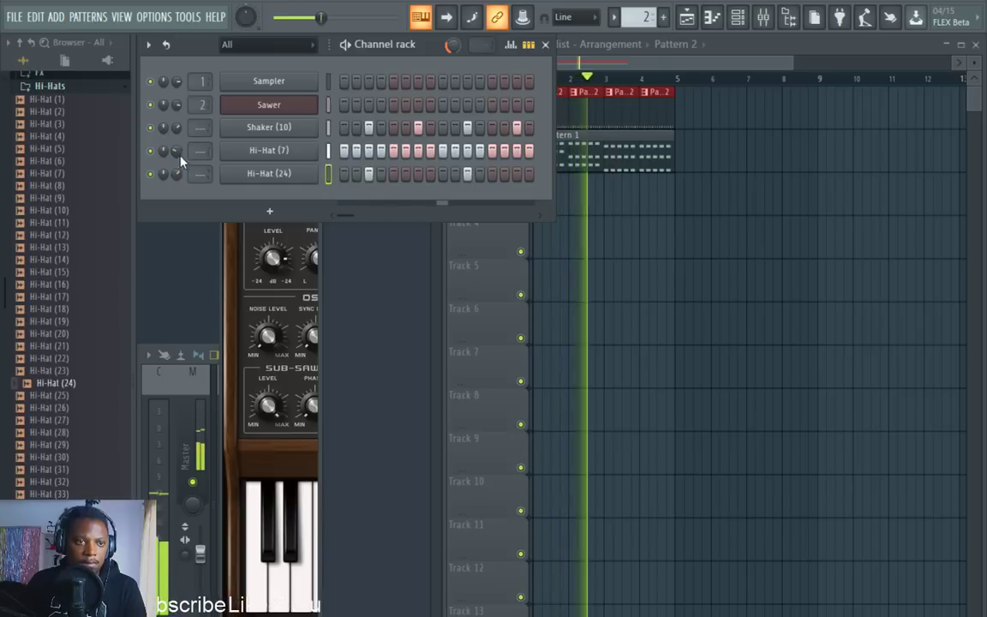
Audition samples in the Shakers folder, add Shaker (23) as a new channel and fill every fourth step from step 1.
{"action": "left_click", "coordinate": [81, 86]}
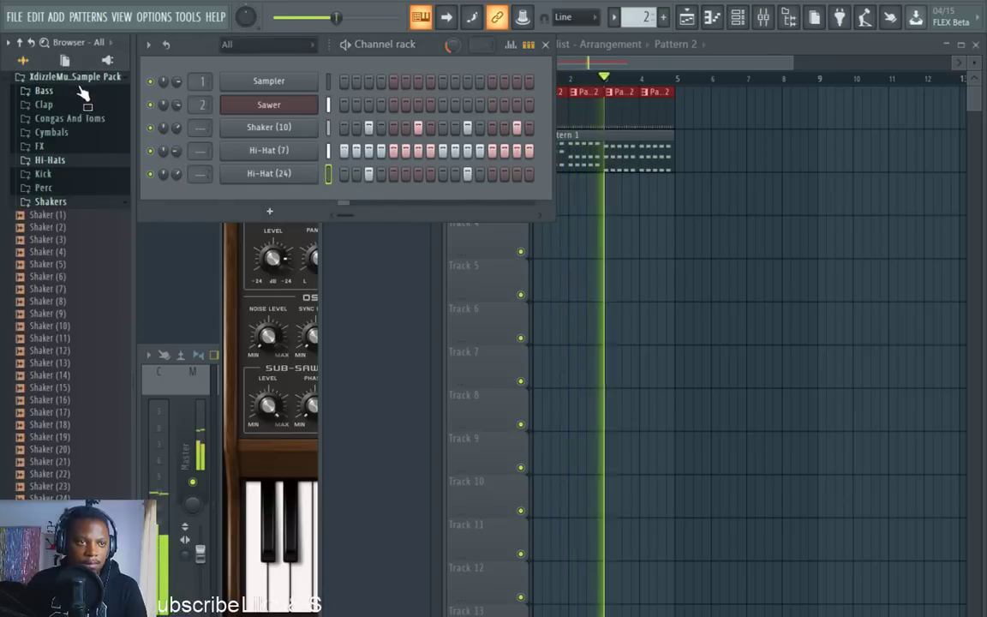
{"action": "left_click", "coordinate": [69, 376]}
{"action": "left_click", "coordinate": [60, 424]}
{"action": "left_click", "coordinate": [60, 474]}
{"action": "left_click", "coordinate": [69, 486]}
{"action": "key", "text": "space"}
{"action": "left_click_drag", "start_coordinate": [304, 214], "coordinate": [293, 209]}
{"action": "right_click", "coordinate": [291, 196]}
{"action": "left_click", "coordinate": [488, 255]}
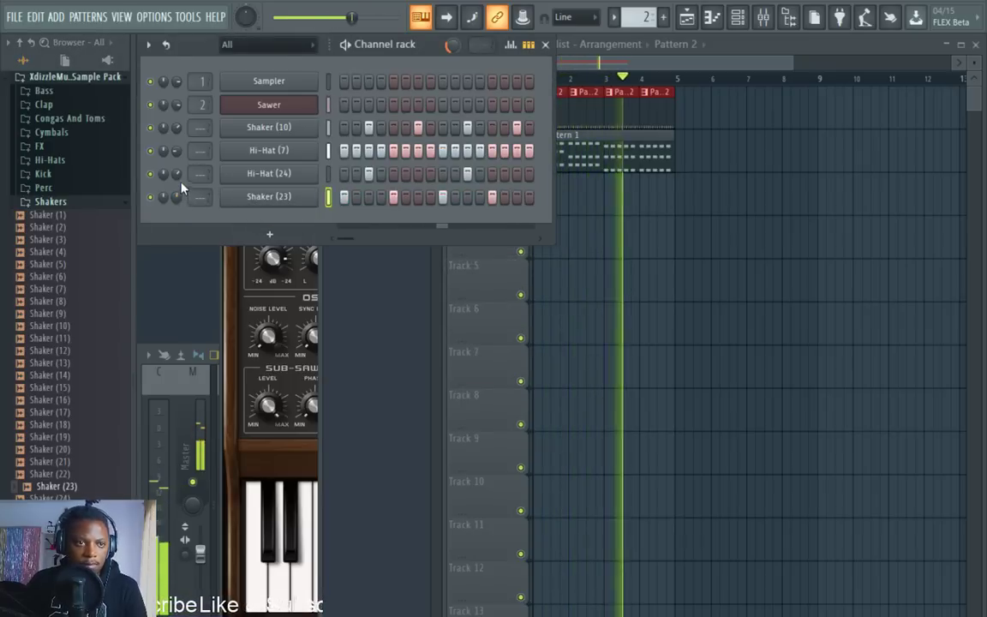
Place the Perc (25) sample from the Perc folder on playlist Track 3 at bar 1.
{"action": "scroll", "coordinate": [77, 208], "scroll_direction": "up", "scroll_amount": 8}
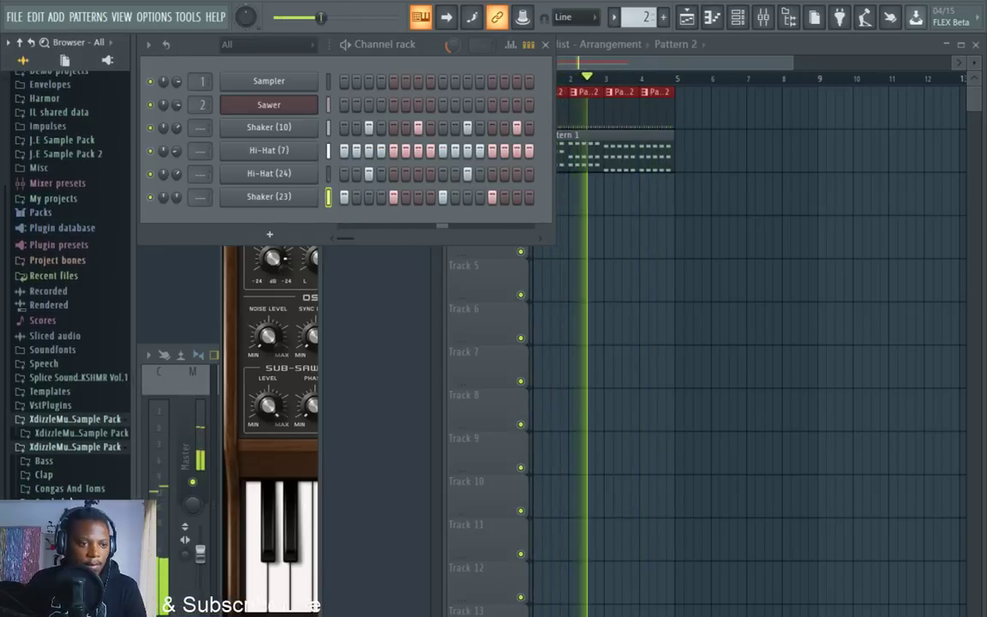
{"action": "left_click", "coordinate": [45, 557]}
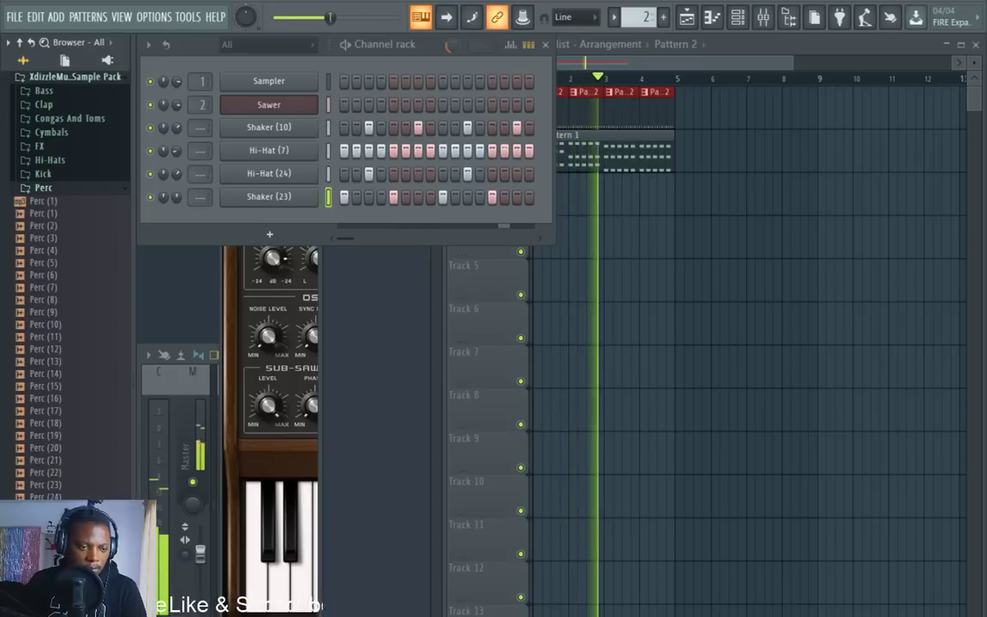
{"action": "scroll", "coordinate": [68, 405], "scroll_direction": "down", "scroll_amount": 3}
{"action": "left_click", "coordinate": [631, 126]}
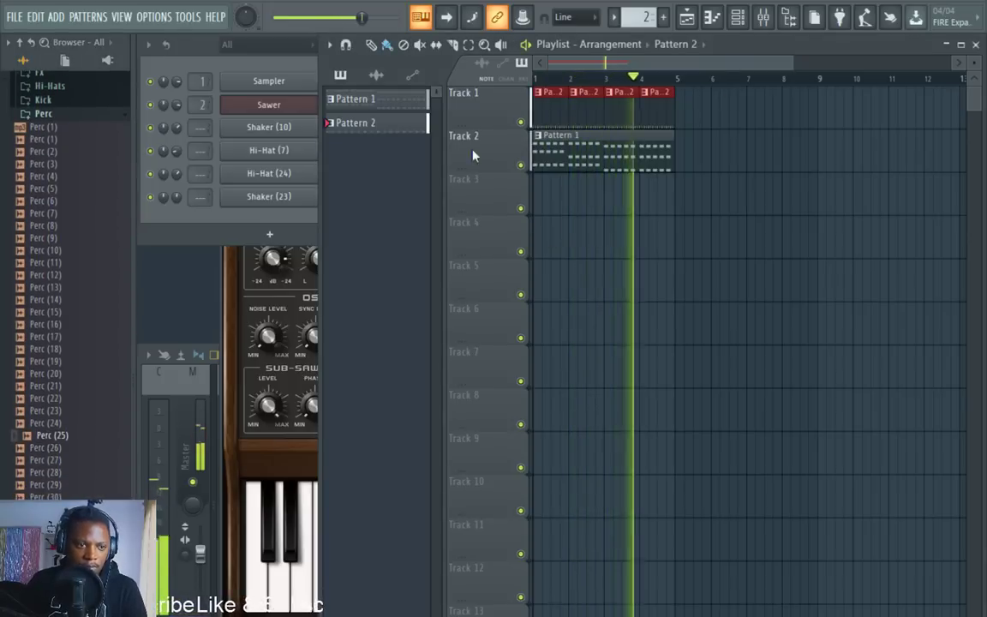
{"action": "left_click_drag", "start_coordinate": [60, 435], "coordinate": [539, 200]}
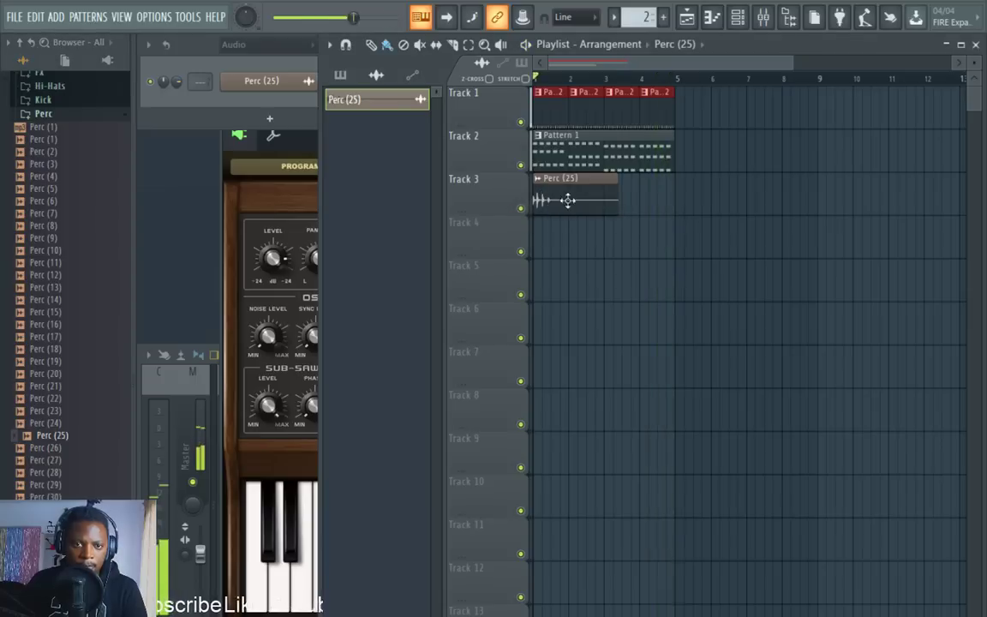
{"action": "scroll", "coordinate": [561, 88], "scroll_direction": "up", "scroll_amount": 4}
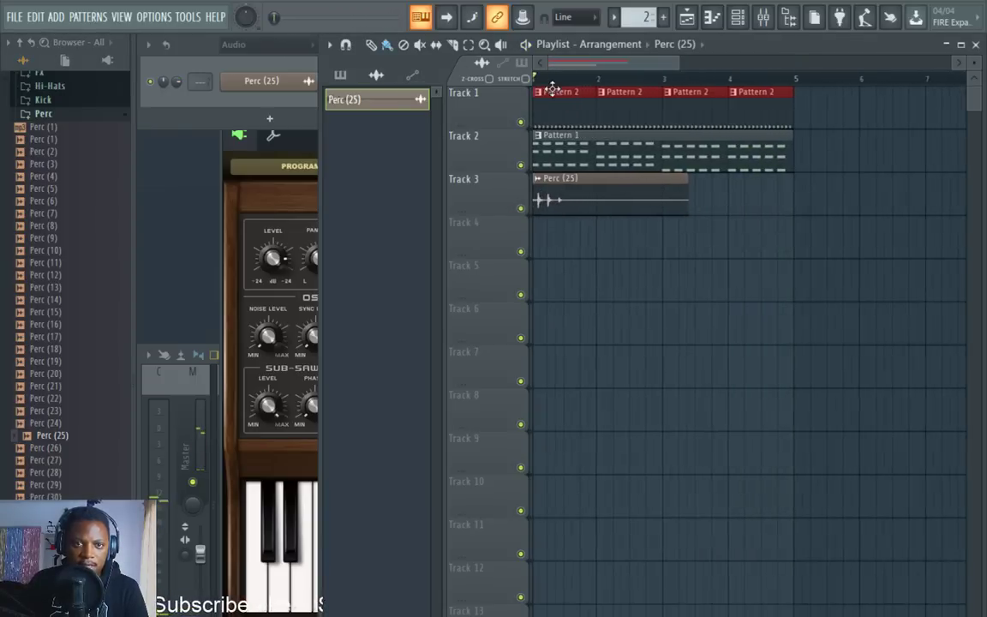
Shorten the Perc (25) clip on Track 3 to one bar and repeat it across bars 2 to 4.
{"action": "scroll", "coordinate": [542, 78], "scroll_direction": "up", "scroll_amount": 2}
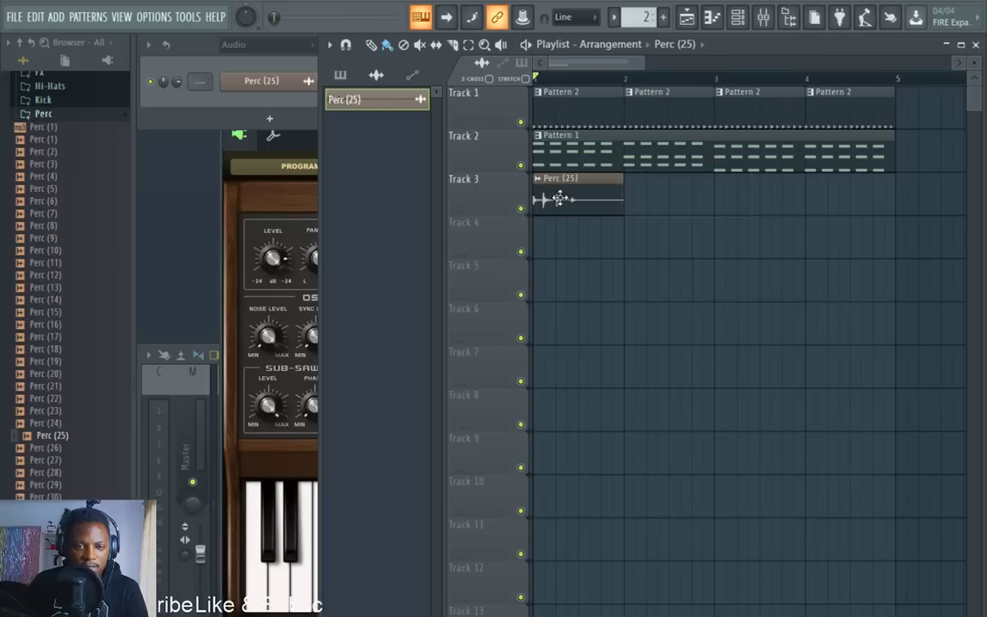
{"action": "right_click", "coordinate": [863, 200]}
{"action": "right_click", "coordinate": [737, 206]}
{"action": "right_click", "coordinate": [688, 203]}
{"action": "left_click", "coordinate": [728, 200]}
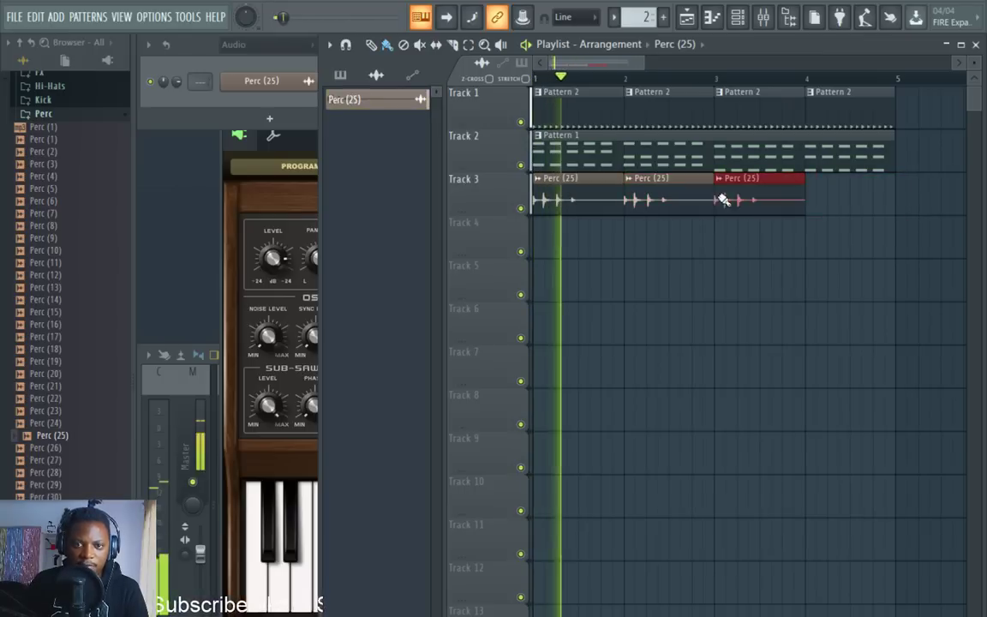
{"action": "left_click", "coordinate": [818, 199]}
Audition further samples in the Perc folder against the playing arrangement.
{"action": "left_click", "coordinate": [196, 128]}
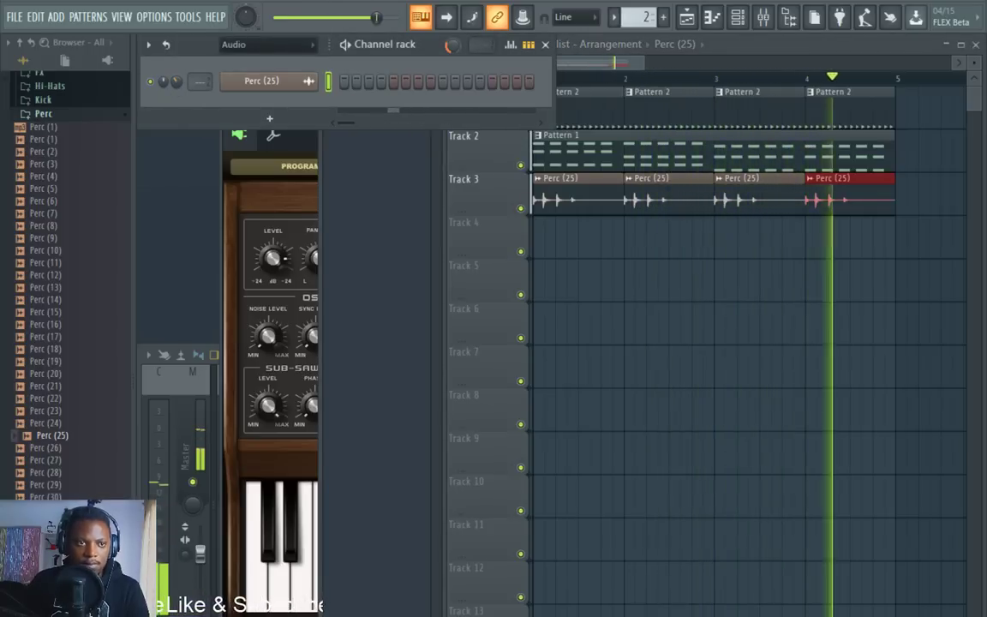
{"action": "left_click", "coordinate": [57, 450]}
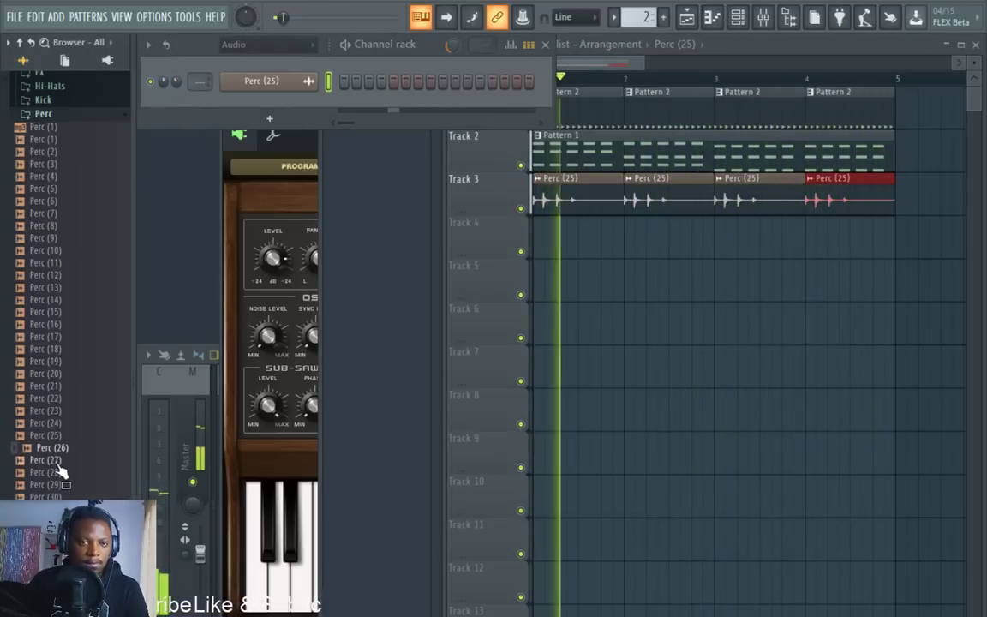
{"action": "left_click", "coordinate": [50, 471]}
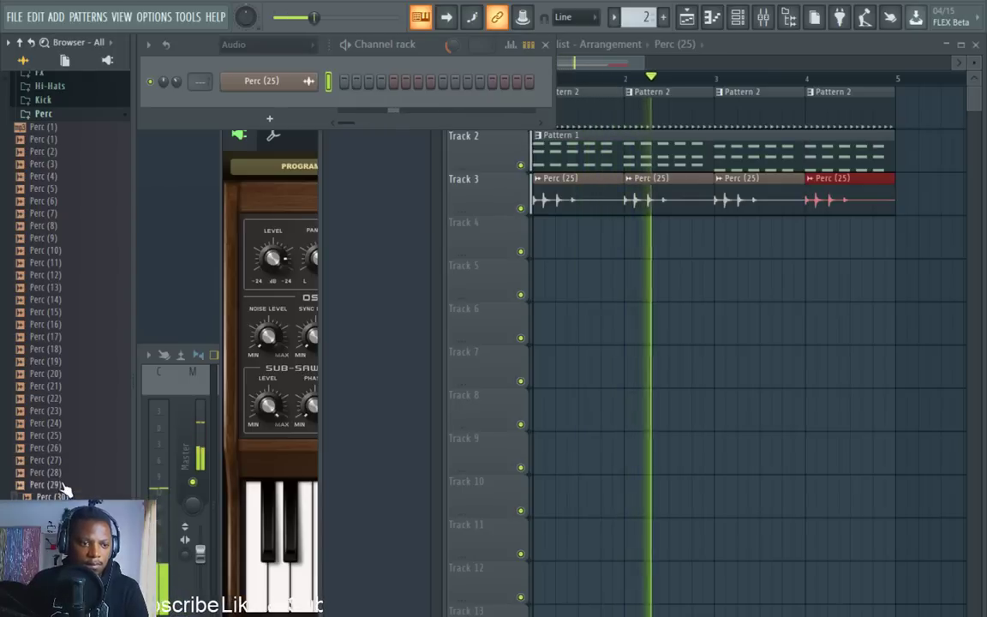
{"action": "left_click", "coordinate": [53, 496]}
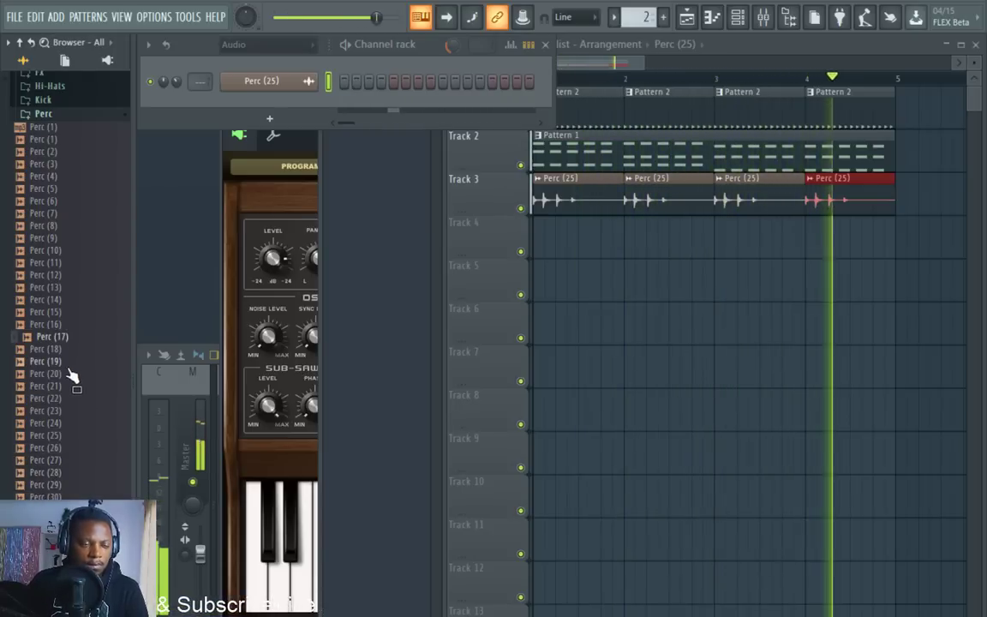
{"action": "scroll", "coordinate": [58, 368], "scroll_direction": "up", "scroll_amount": 4}
{"action": "key", "text": "space"}
{"action": "scroll", "coordinate": [57, 368], "scroll_direction": "up", "scroll_amount": 2}
{"action": "key", "text": "space"}
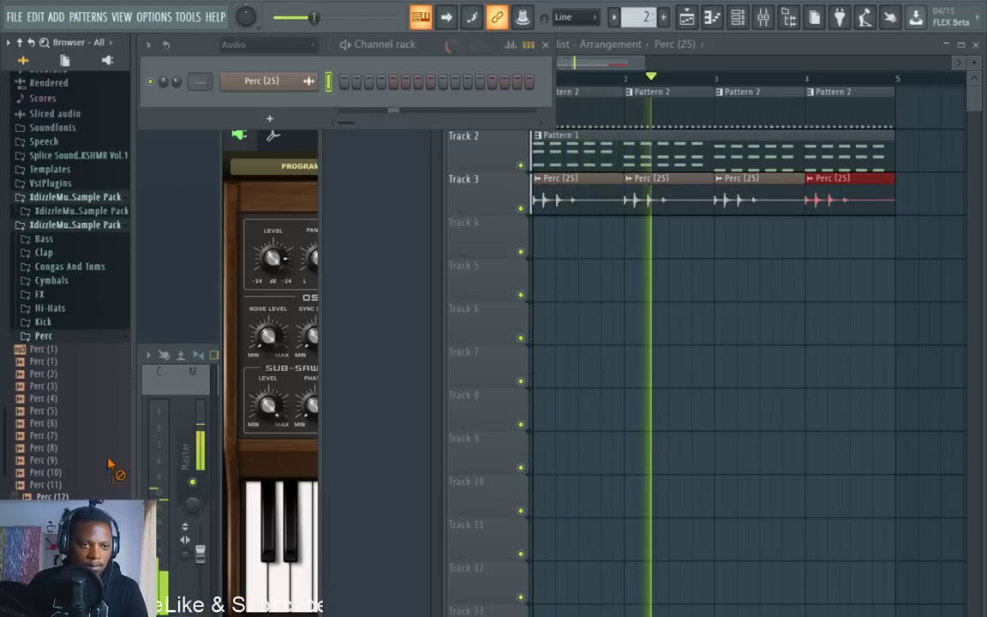
Add Perc (12) as a new channel in Pattern 2 and program its hits on steps 4, 9 and 13.
{"action": "double_click", "coordinate": [565, 134]}
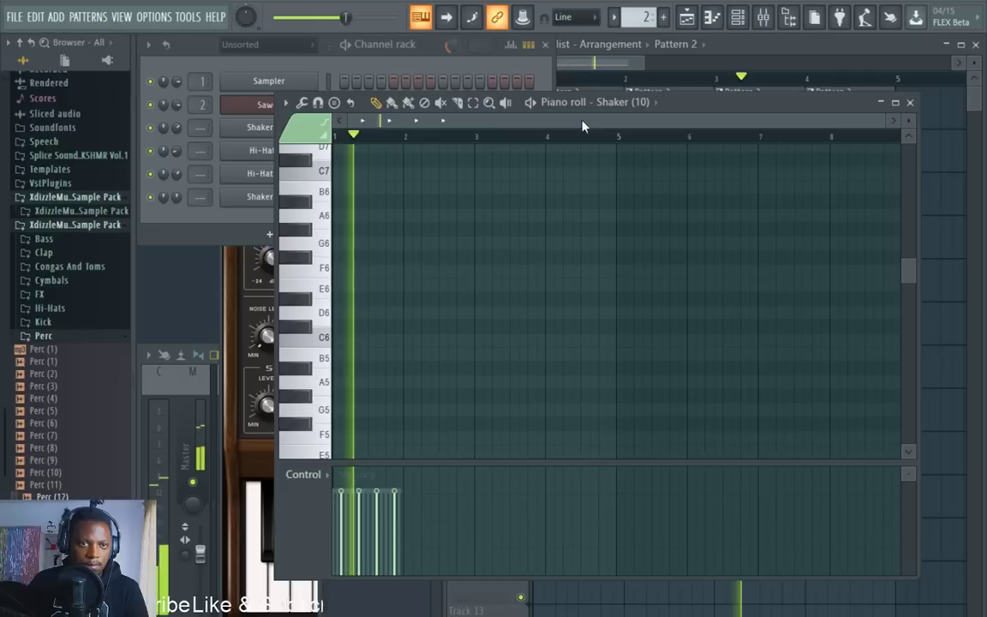
{"action": "left_click", "coordinate": [381, 59]}
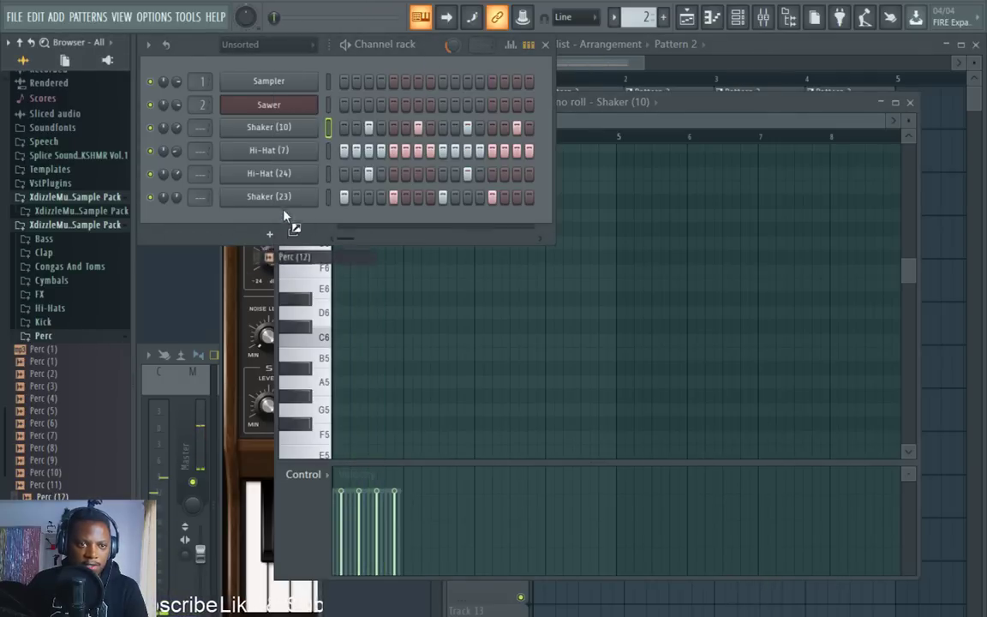
{"action": "left_click_drag", "start_coordinate": [286, 218], "coordinate": [274, 224]}
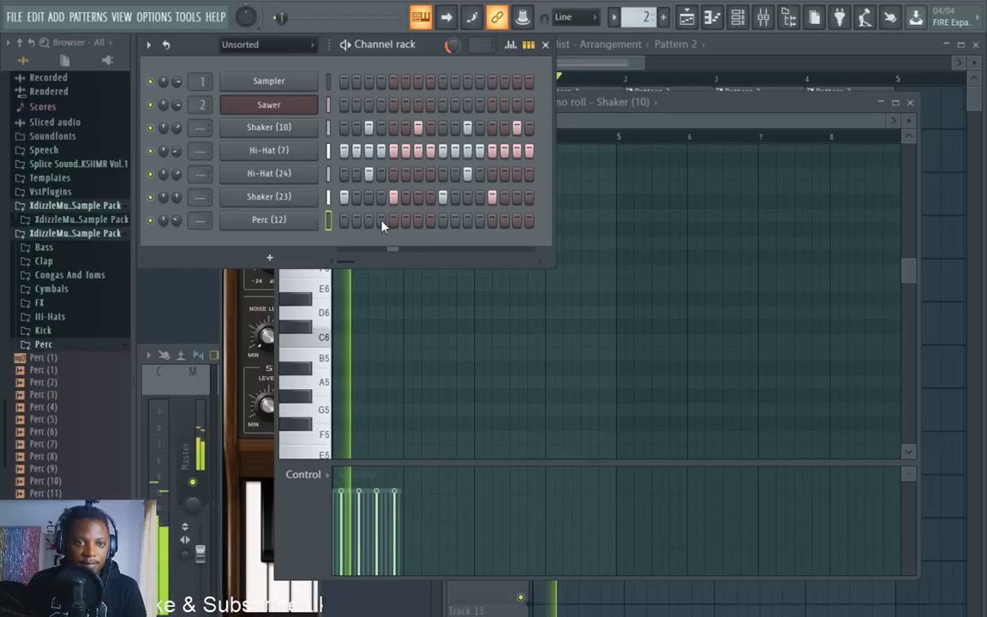
{"action": "left_click", "coordinate": [431, 220]}
{"action": "left_click", "coordinate": [431, 220]}
{"action": "left_click", "coordinate": [443, 221]}
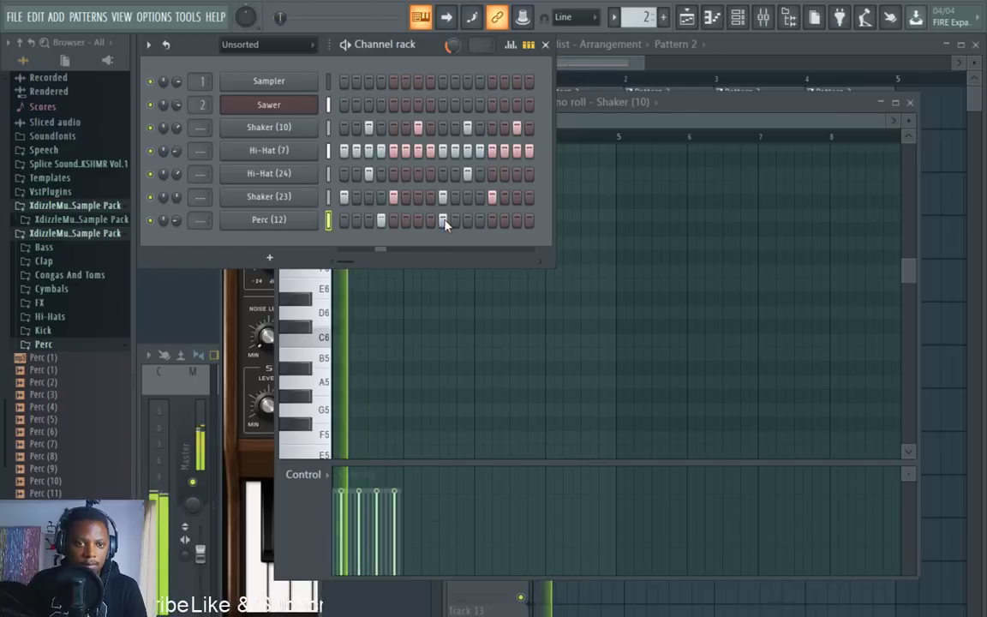
{"action": "left_click", "coordinate": [492, 220]}
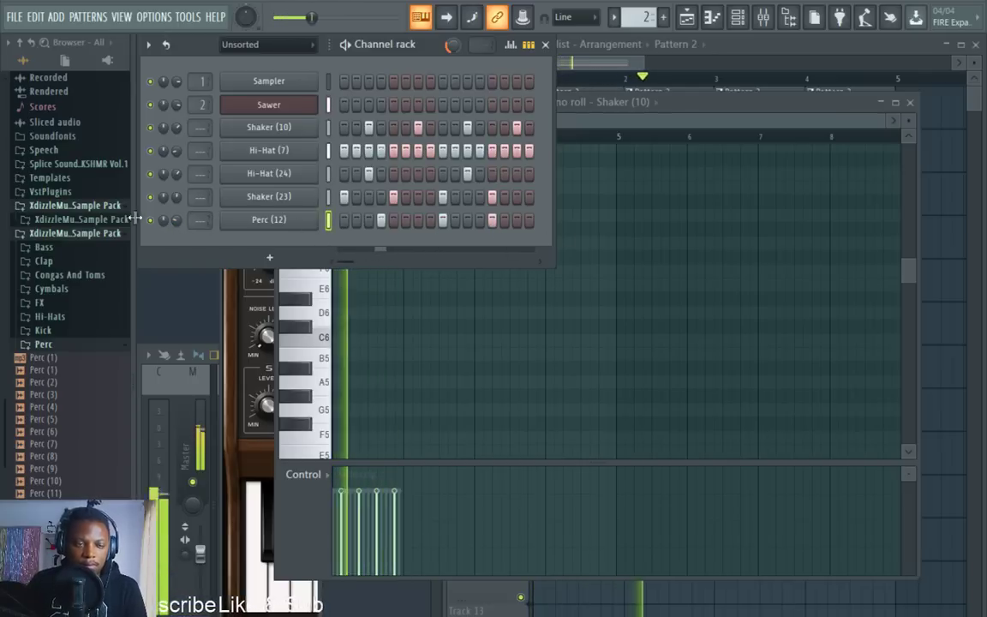
Add Congas & Toms (2) from the Congas And Toms folder as a new channel with hits on steps 4 and 13.
{"action": "scroll", "coordinate": [75, 343], "scroll_direction": "up", "scroll_amount": 5}
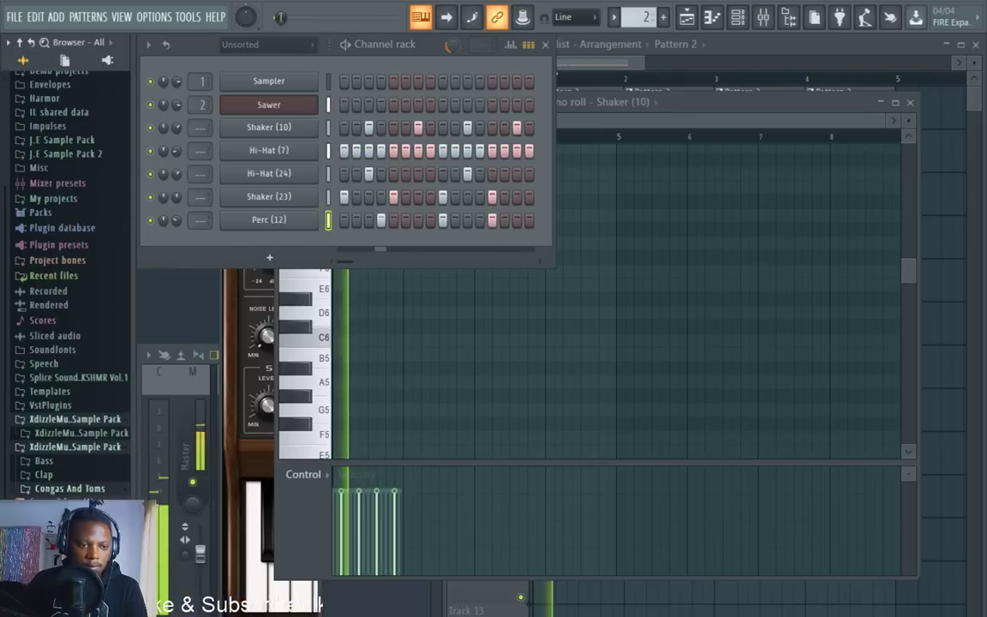
{"action": "left_click", "coordinate": [68, 488]}
{"action": "left_click_drag", "start_coordinate": [175, 347], "coordinate": [282, 249]}
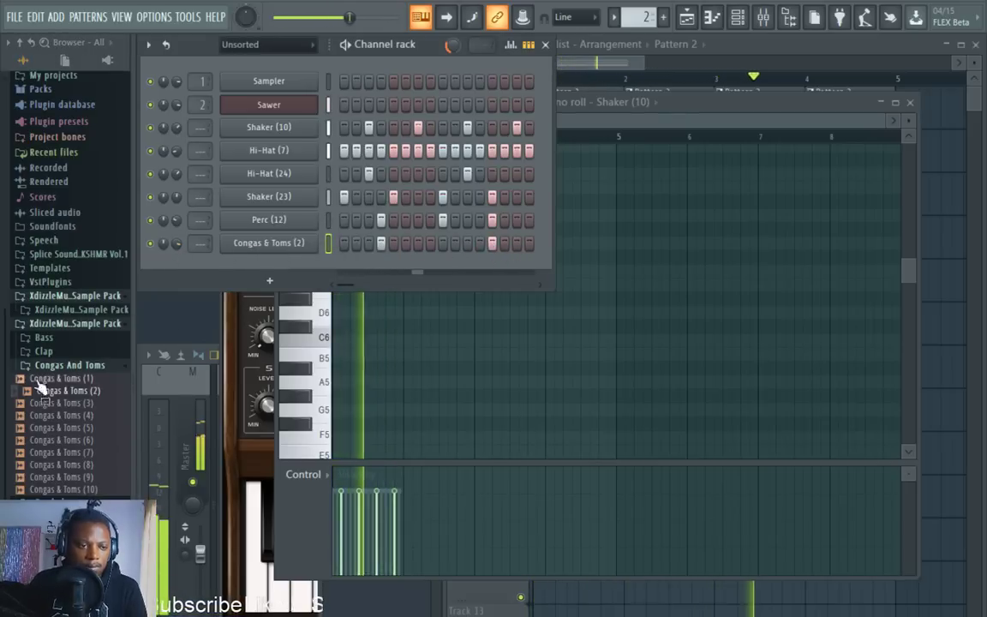
Load Kick (6) from the Kick folder into the Sampler channel and fill every fourth step from step 1.
{"action": "scroll", "coordinate": [60, 471], "scroll_direction": "up", "scroll_amount": 3}
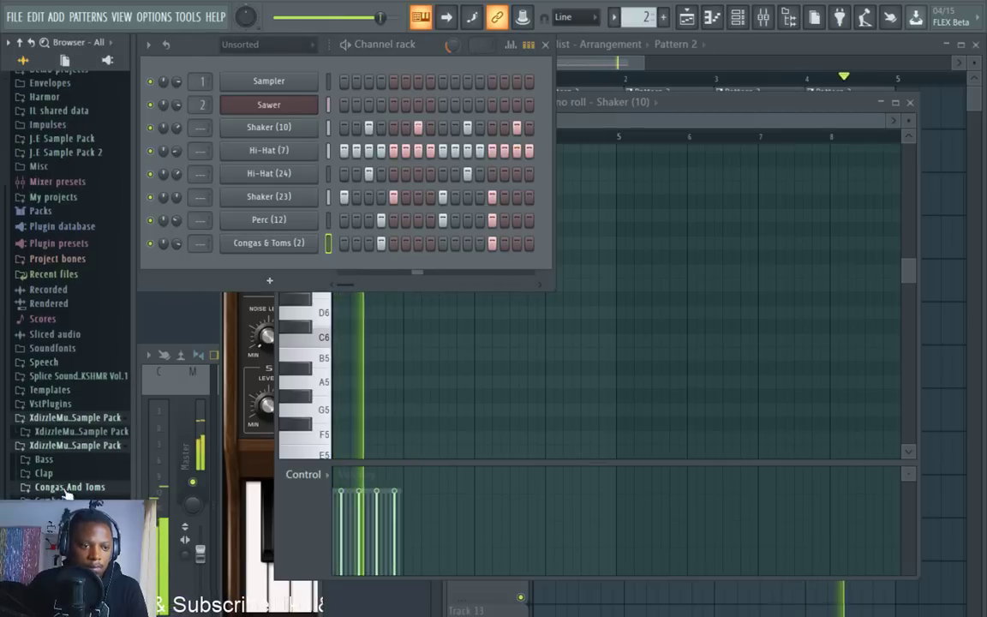
{"action": "scroll", "coordinate": [60, 283], "scroll_direction": "down", "scroll_amount": 10}
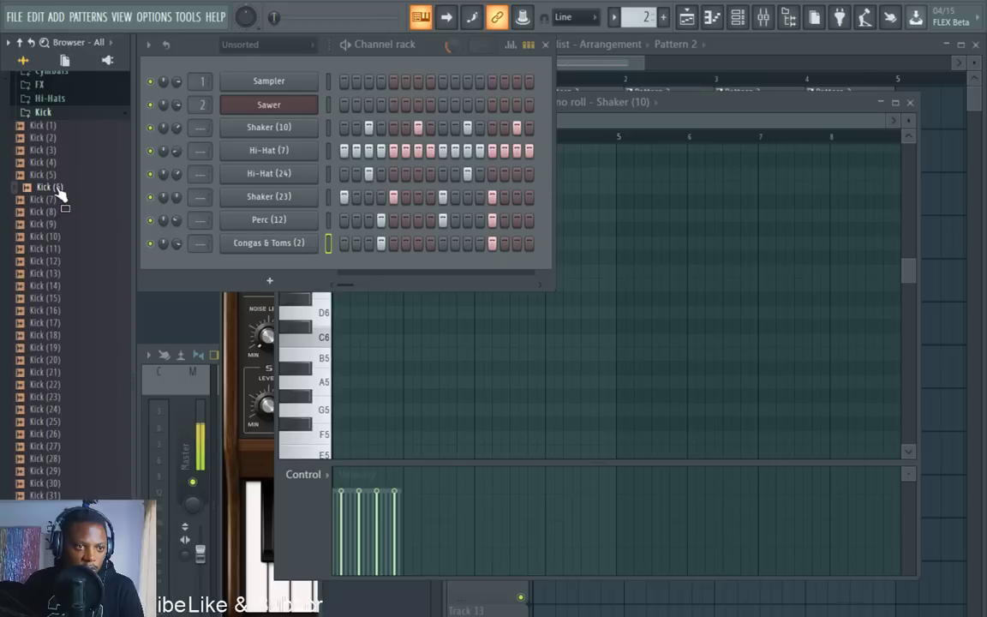
{"action": "left_click_drag", "start_coordinate": [302, 268], "coordinate": [283, 82]}
{"action": "right_click", "coordinate": [317, 77]}
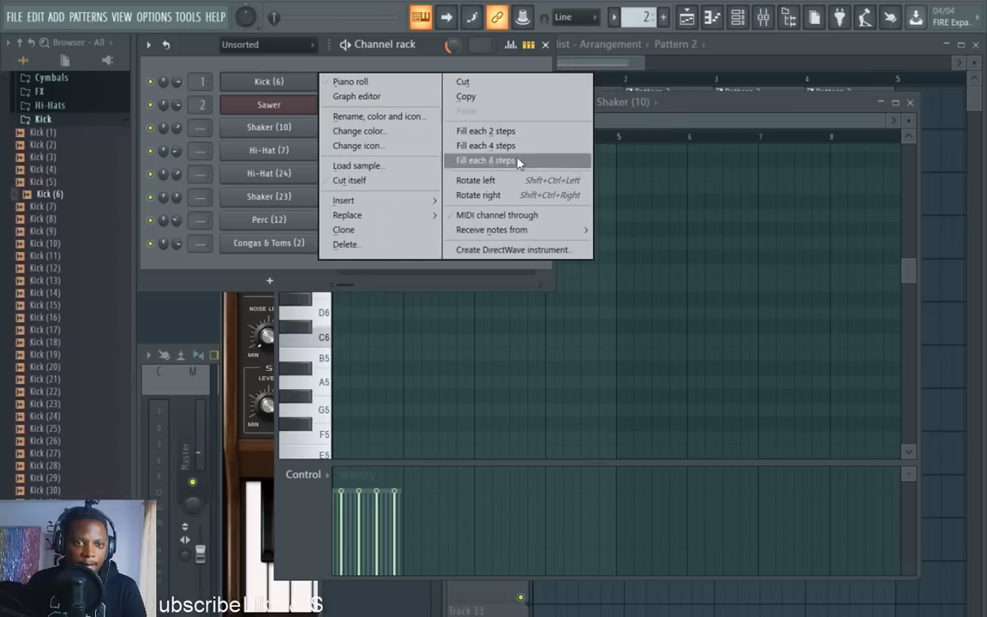
{"action": "left_click", "coordinate": [485, 161]}
{"action": "key", "text": "space"}
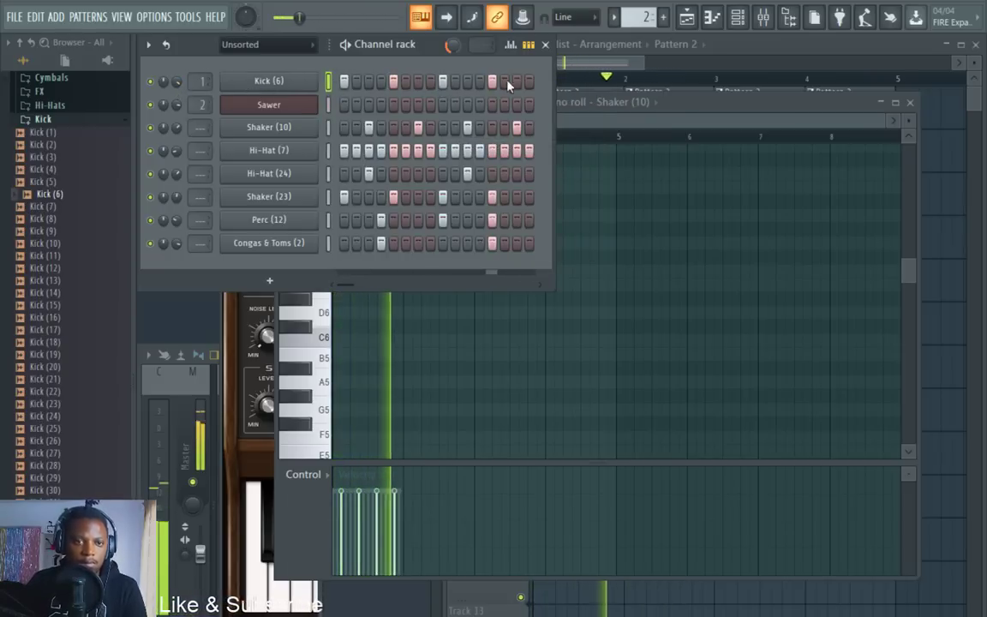
Rework the Congas & Toms (2) rhythm by clearing step 13 and adding hits on steps 7 and 12.
{"action": "left_click", "coordinate": [480, 243]}
{"action": "left_click", "coordinate": [480, 243]}
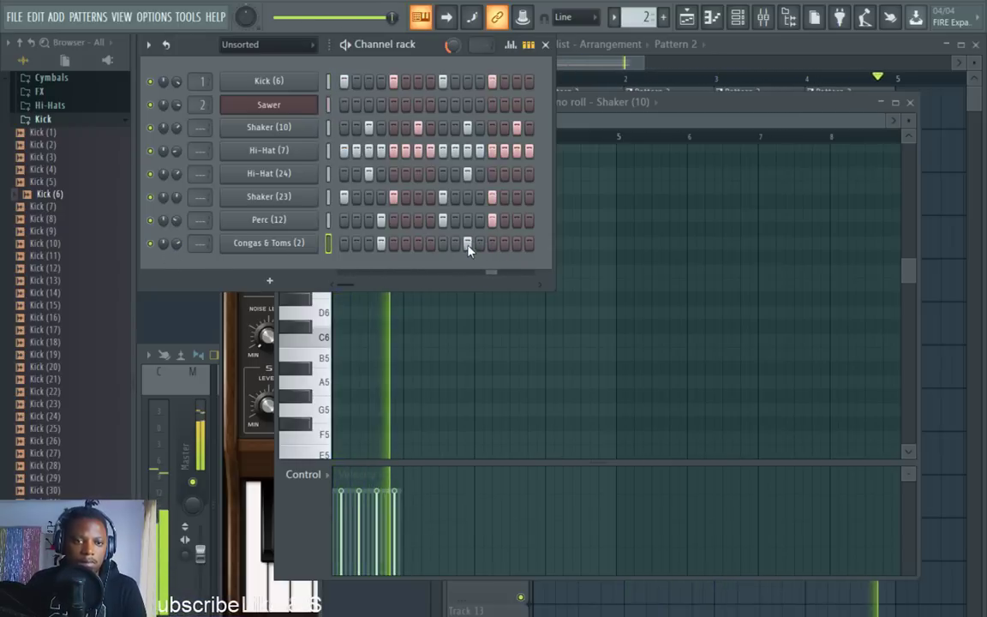
{"action": "left_click", "coordinate": [418, 243]}
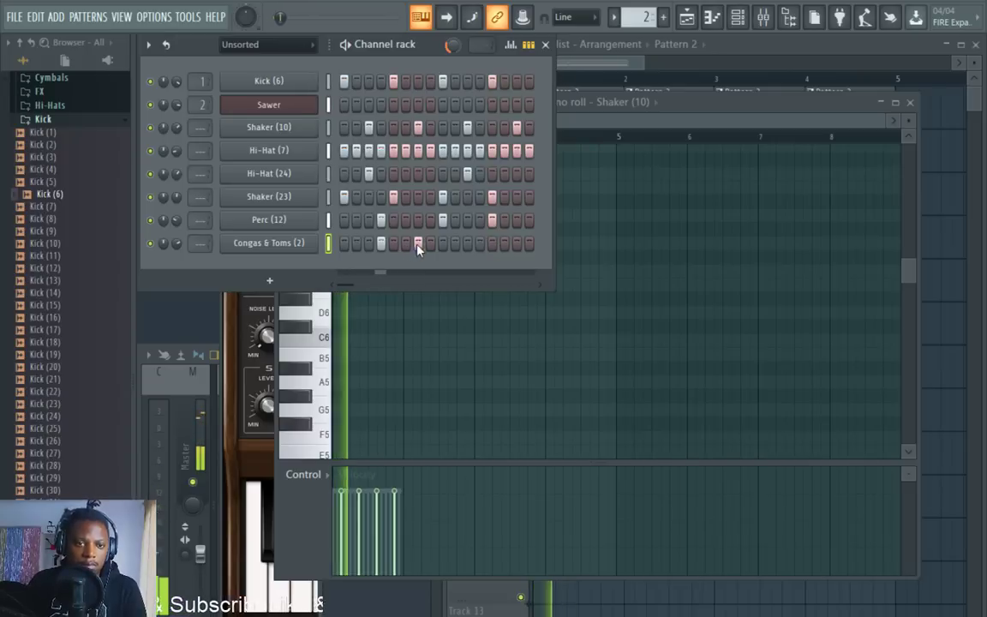
{"action": "left_click", "coordinate": [480, 244]}
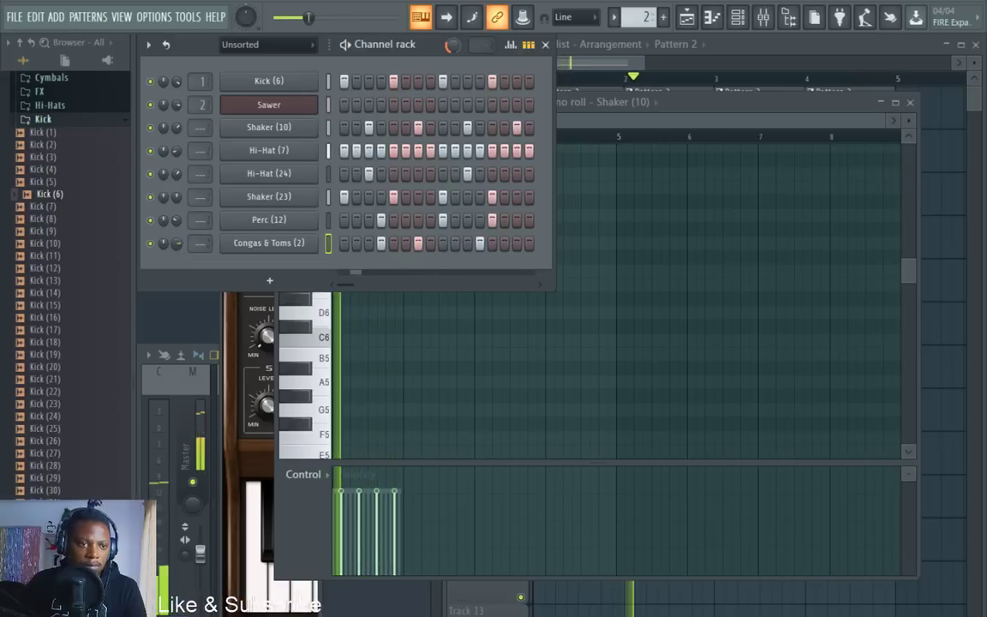
{"action": "left_click", "coordinate": [63, 120]}
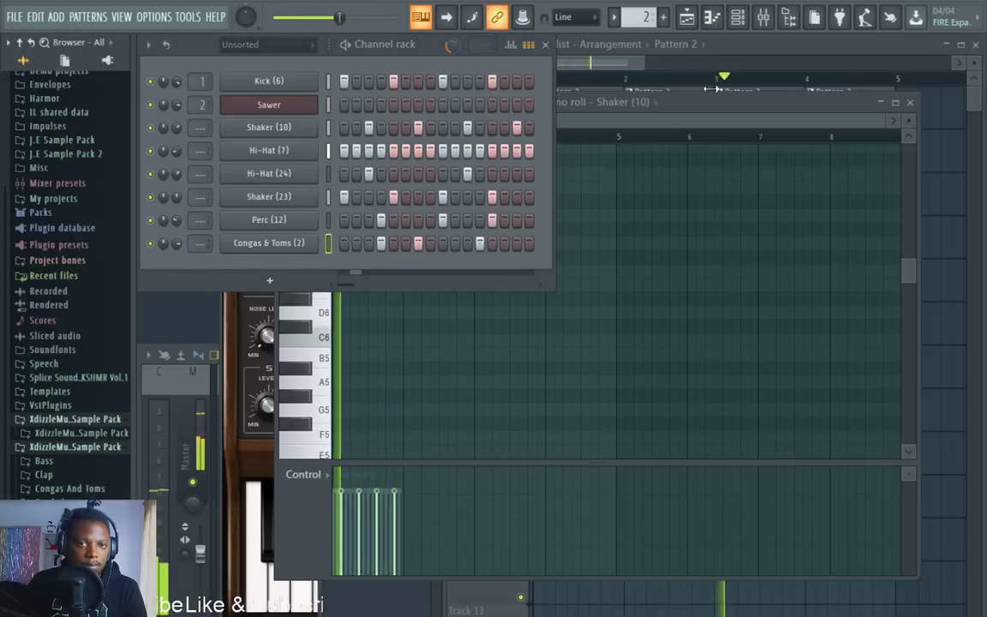
{"action": "left_click", "coordinate": [748, 48]}
{"action": "left_click", "coordinate": [199, 49]}
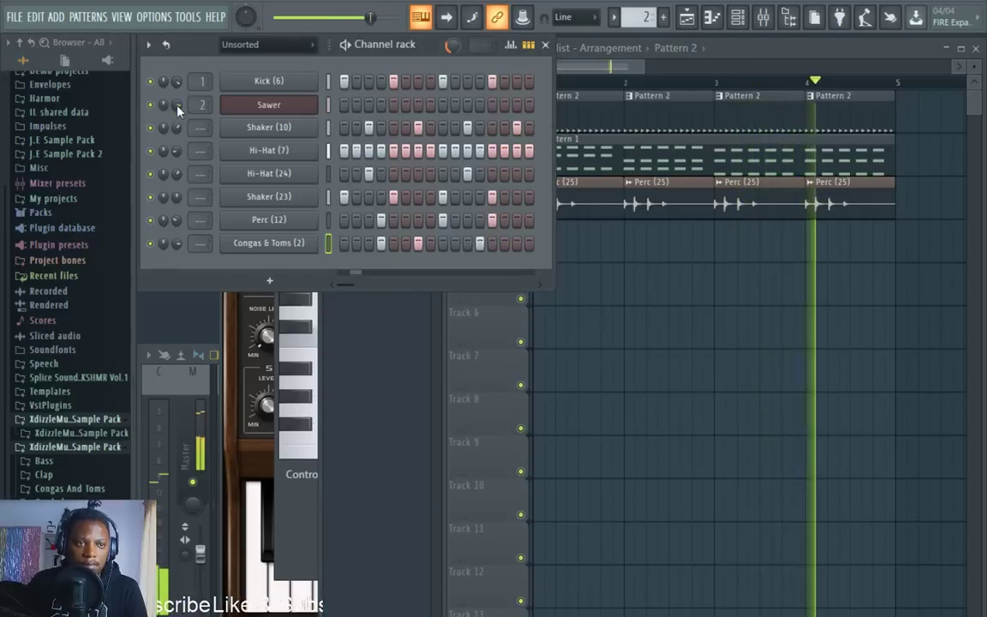
{"action": "left_click", "coordinate": [782, 51]}
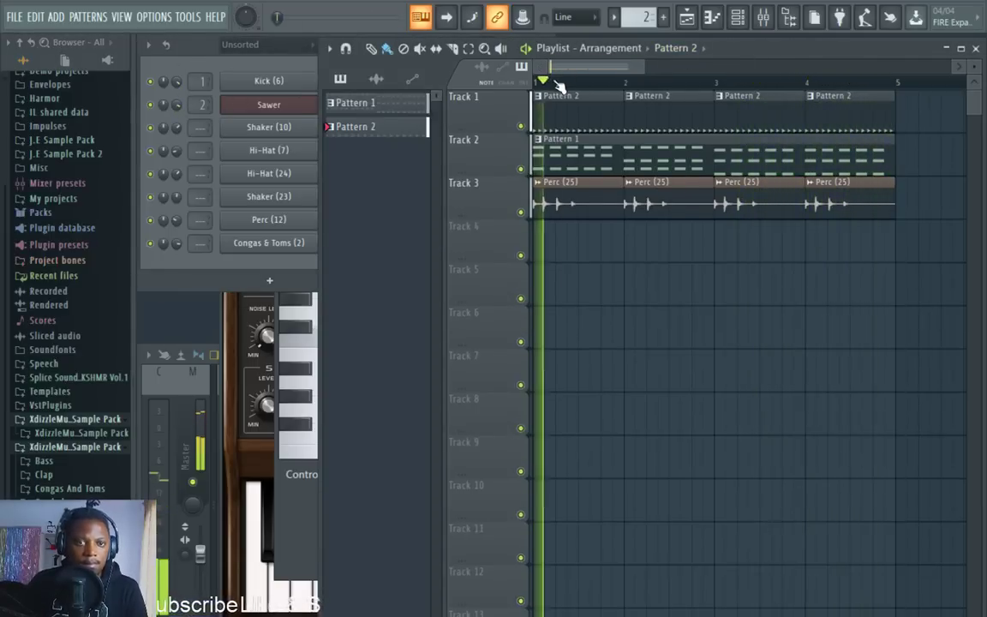
{"action": "scroll", "coordinate": [560, 82], "scroll_direction": "down", "scroll_amount": 1}
{"action": "left_click", "coordinate": [201, 60]}
{"action": "left_click", "coordinate": [774, 46]}
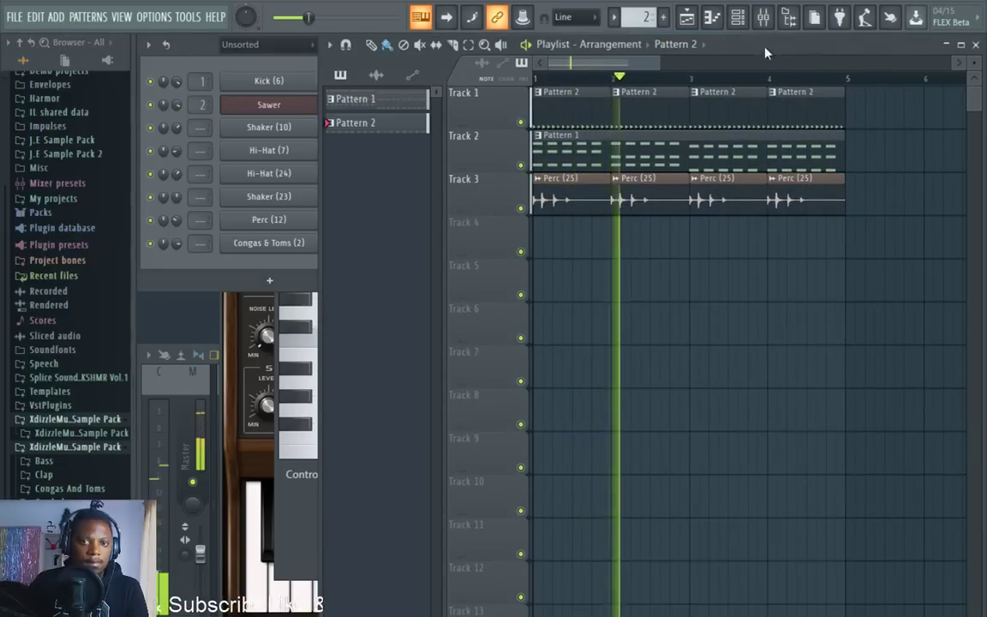
Open Pattern 1 and add a Fruity DX10 channel with the Log Drum preset.
{"action": "double_click", "coordinate": [537, 164]}
{"action": "left_click", "coordinate": [227, 144]}
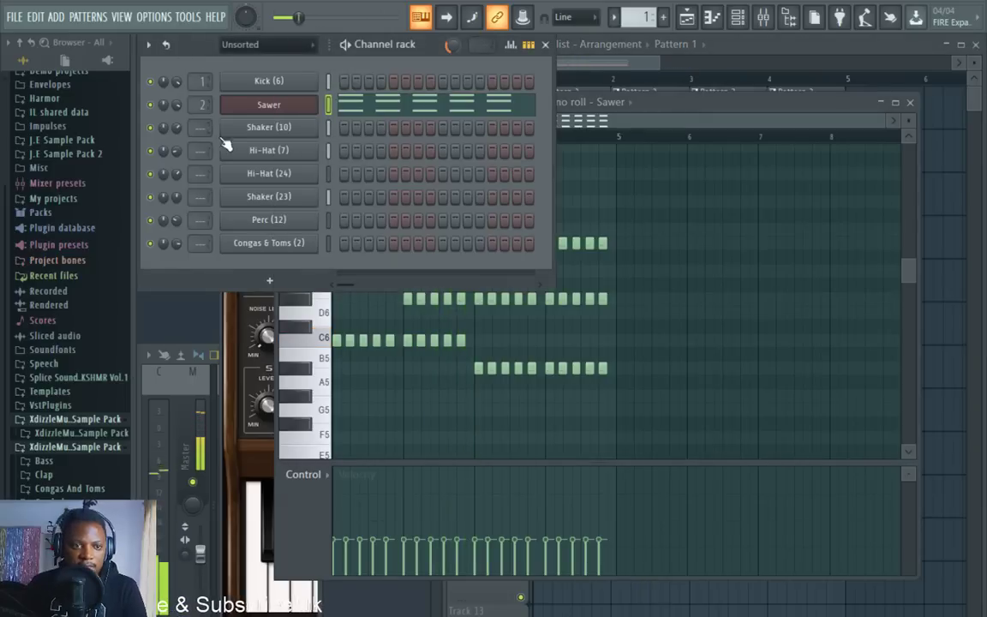
{"action": "left_click", "coordinate": [271, 280]}
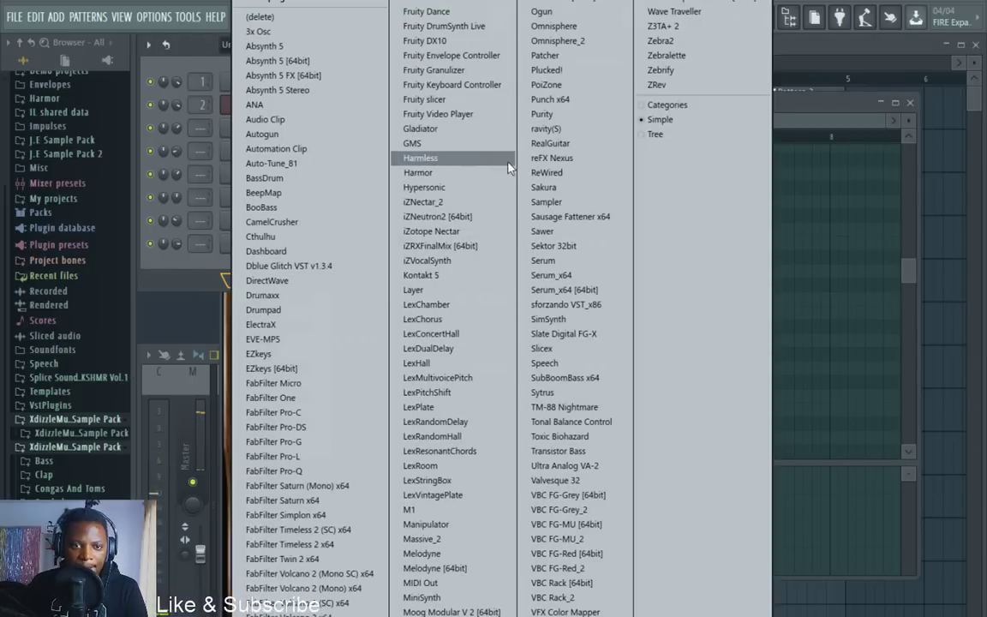
{"action": "left_click", "coordinate": [455, 43]}
{"action": "left_click", "coordinate": [568, 174]}
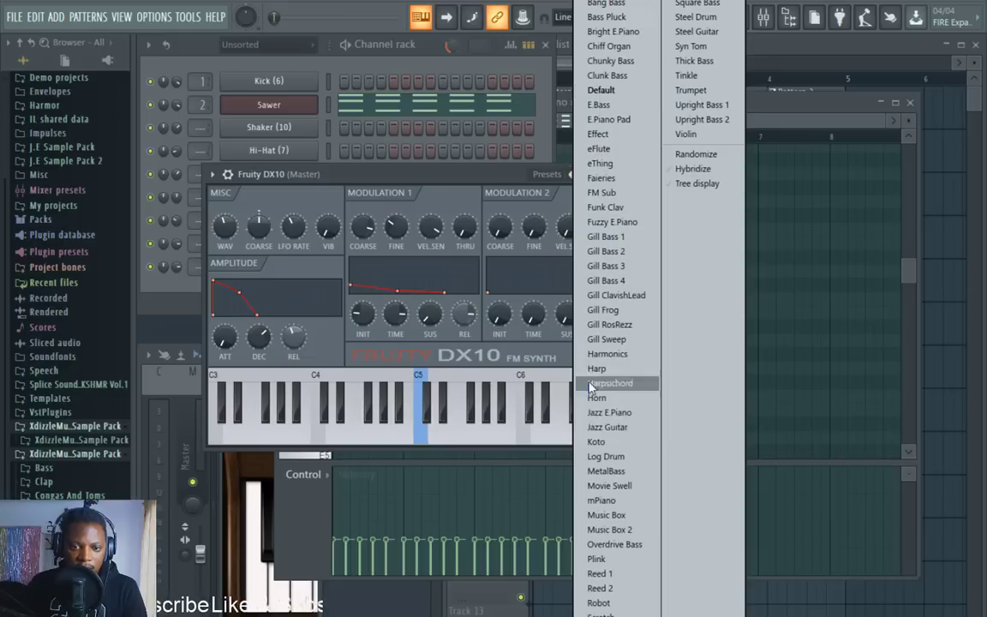
{"action": "left_click", "coordinate": [618, 456]}
Place C6 notes under the first two chord hits of bar 1 in the Log Drum piano roll.
{"action": "left_click", "coordinate": [380, 55]}
{"action": "right_click", "coordinate": [295, 266]}
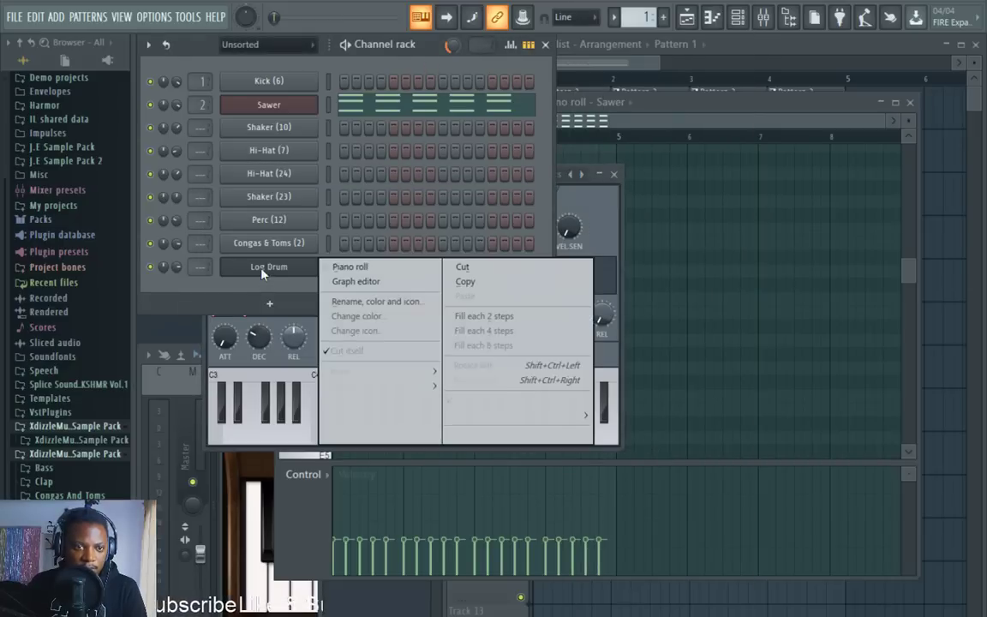
{"action": "left_click", "coordinate": [351, 267]}
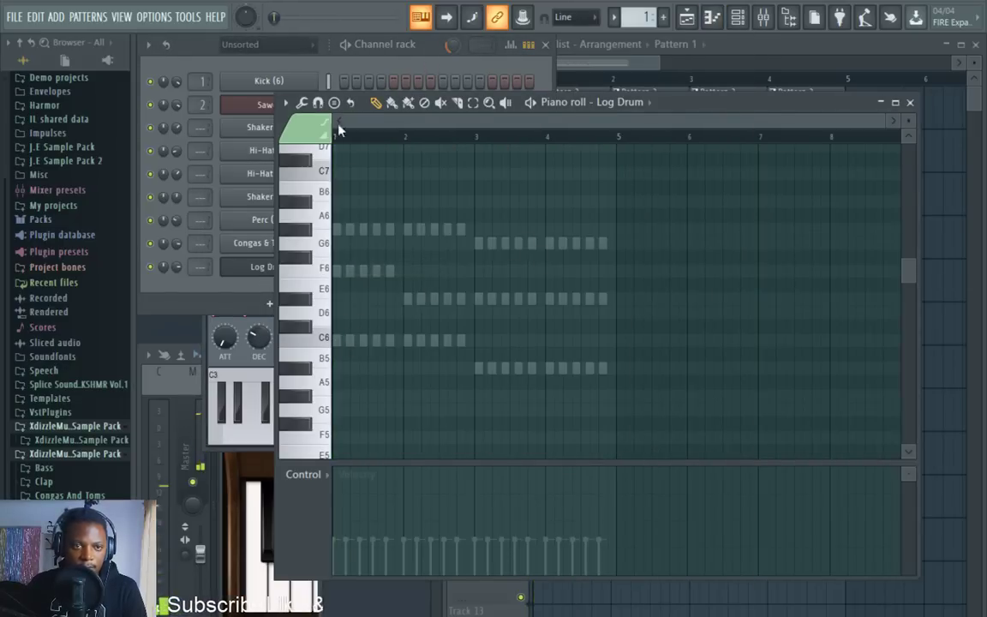
{"action": "scroll", "coordinate": [355, 146], "scroll_direction": "up", "scroll_amount": 6}
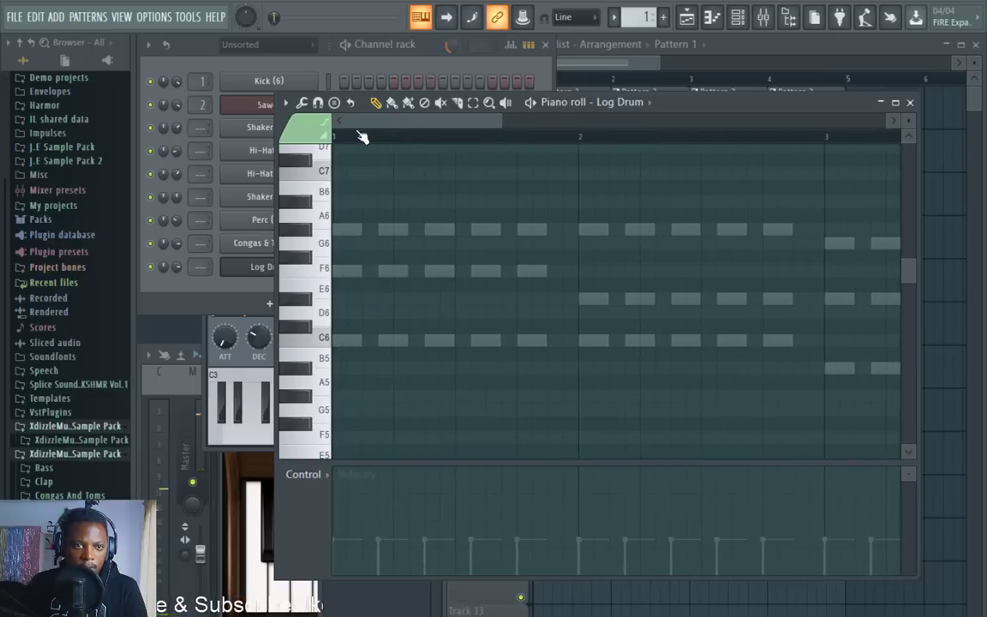
{"action": "scroll", "coordinate": [363, 142], "scroll_direction": "down", "scroll_amount": 3}
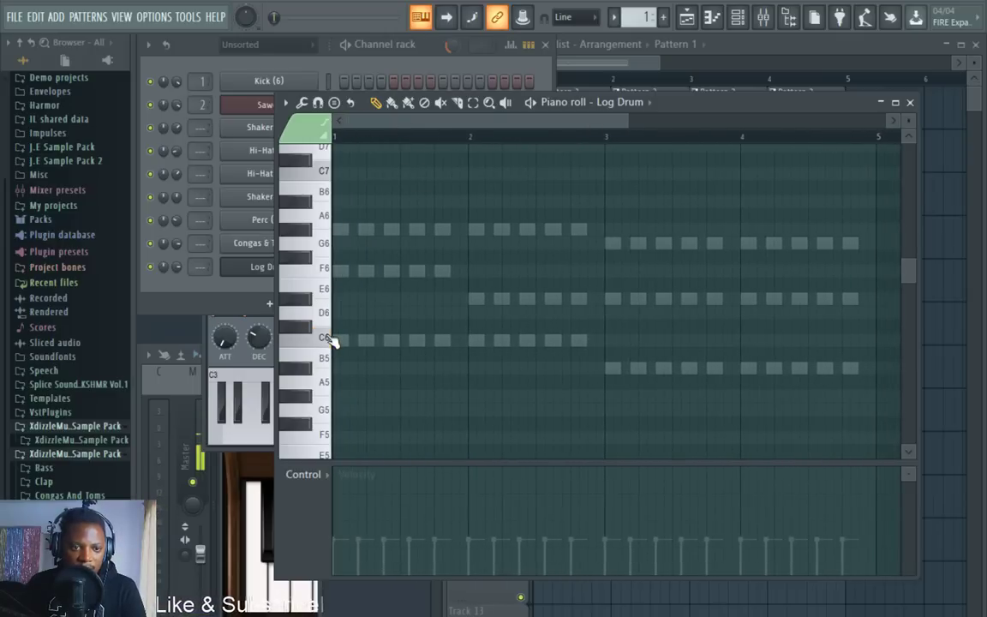
{"action": "scroll", "coordinate": [320, 353], "scroll_direction": "down", "scroll_amount": 2}
{"action": "scroll", "coordinate": [318, 353], "scroll_direction": "up", "scroll_amount": 2}
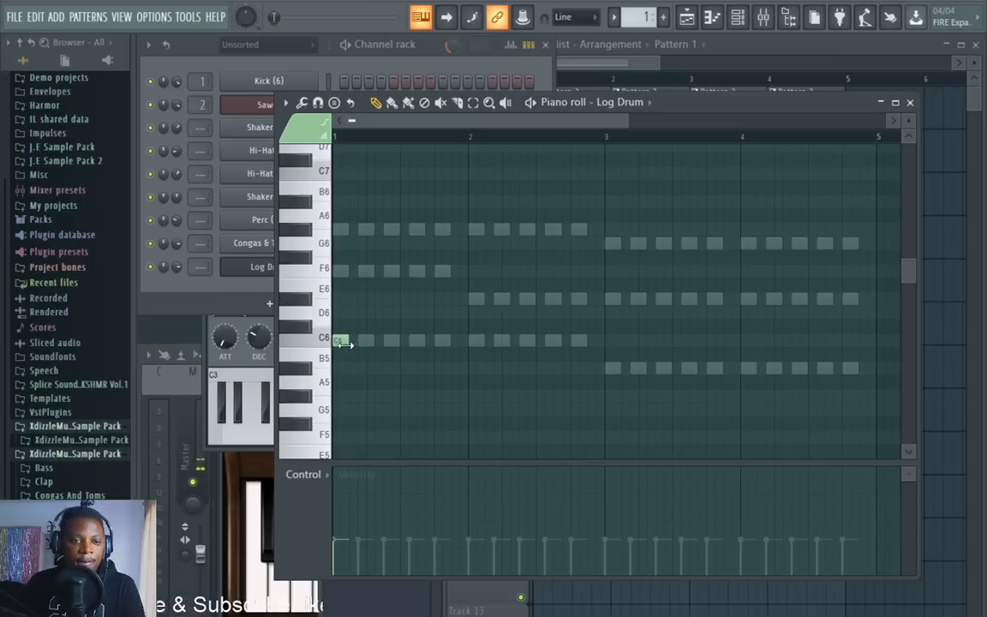
{"action": "scroll", "coordinate": [358, 140], "scroll_direction": "up", "scroll_amount": 2}
{"action": "key", "text": "space"}
{"action": "key", "text": "space"}
{"action": "key", "text": "space"}
{"action": "key", "text": "space"}
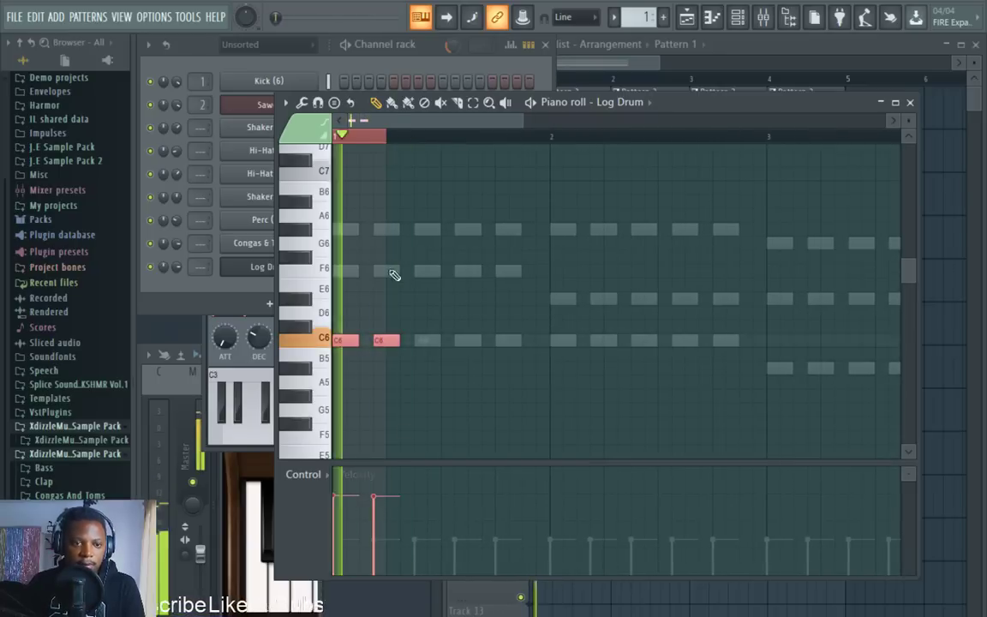
Add a Log Drum note one semitone above C6 at the third chord hit of bar 1.
{"action": "left_click", "coordinate": [418, 315]}
{"action": "right_click", "coordinate": [420, 317]}
{"action": "key", "text": "space"}
{"action": "key", "text": "space"}
{"action": "left_click", "coordinate": [420, 328]}
{"action": "key", "text": "space"}
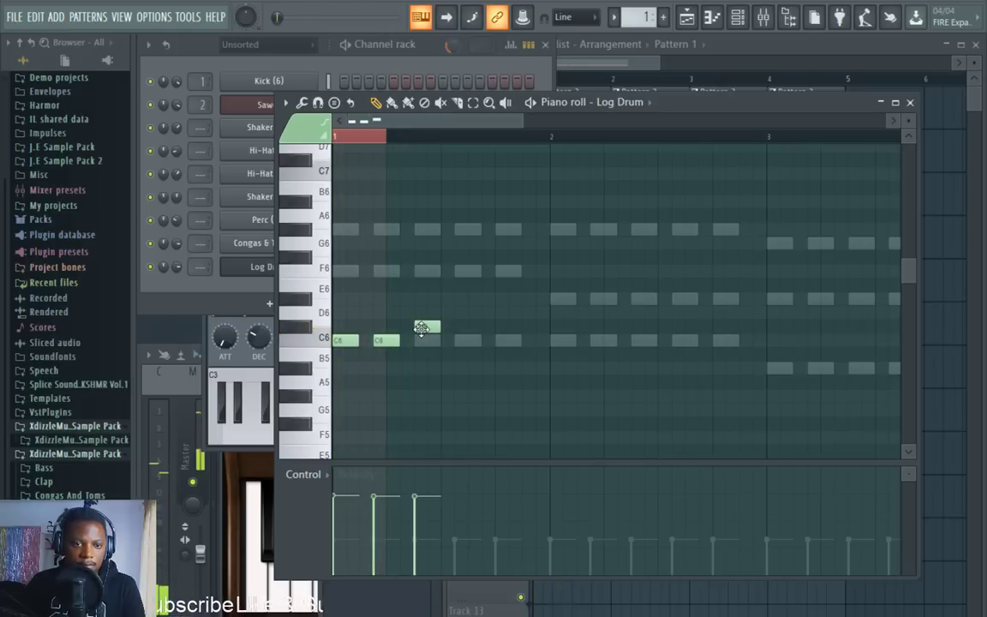
Complete bar 1 of the Log Drum line with D#6, F6 and C6 on the third, fourth and fifth chord hits.
{"action": "left_click_drag", "start_coordinate": [424, 324], "coordinate": [424, 296]}
{"action": "key", "text": "space"}
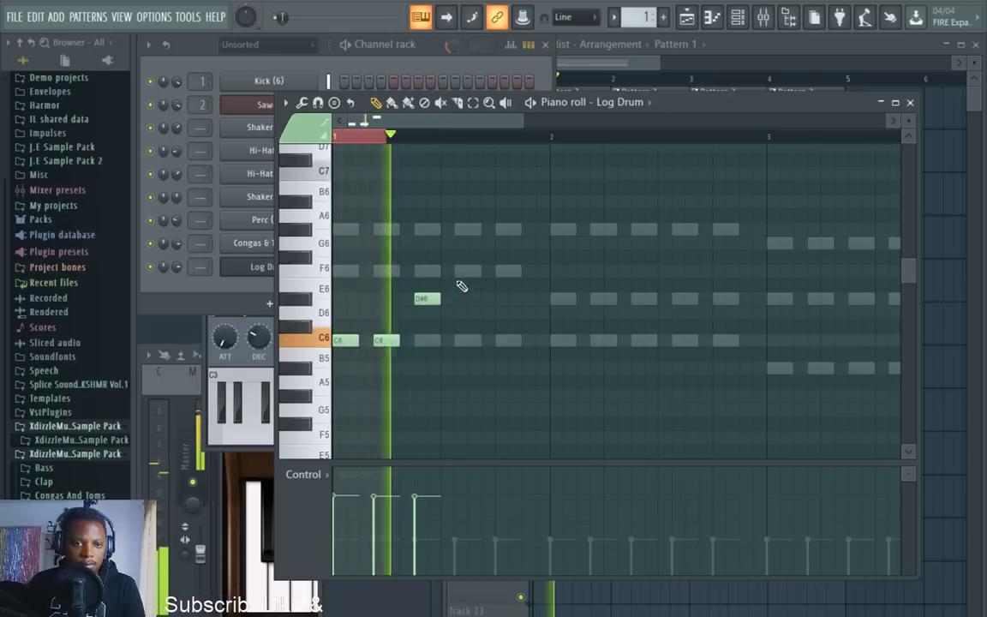
{"action": "left_click", "coordinate": [461, 271]}
{"action": "left_click", "coordinate": [501, 345]}
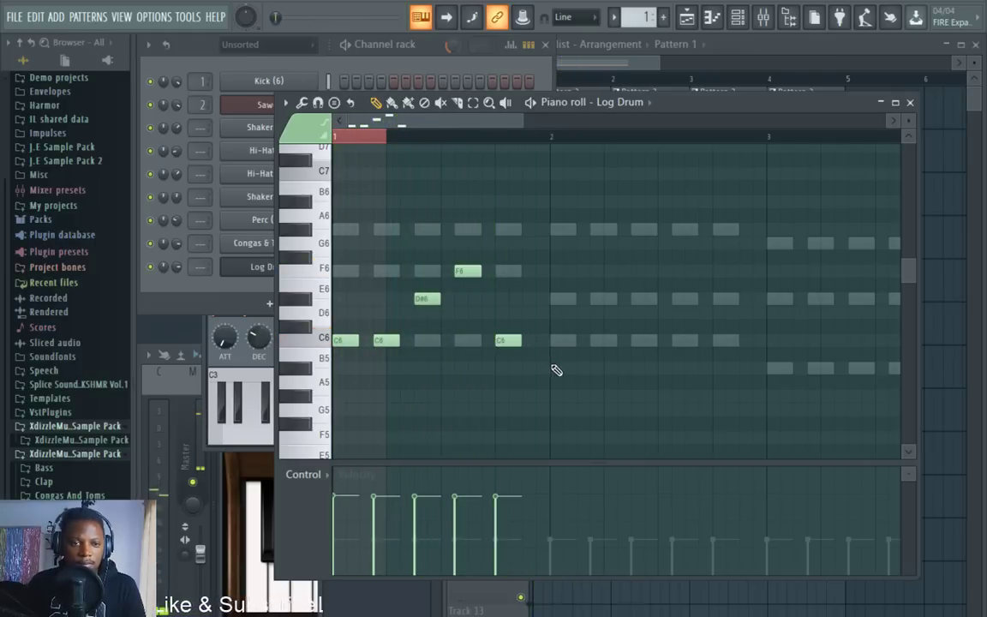
Duplicate the bar 1 Log Drum notes into bar 2.
{"action": "key", "text": "ctrl+a"}
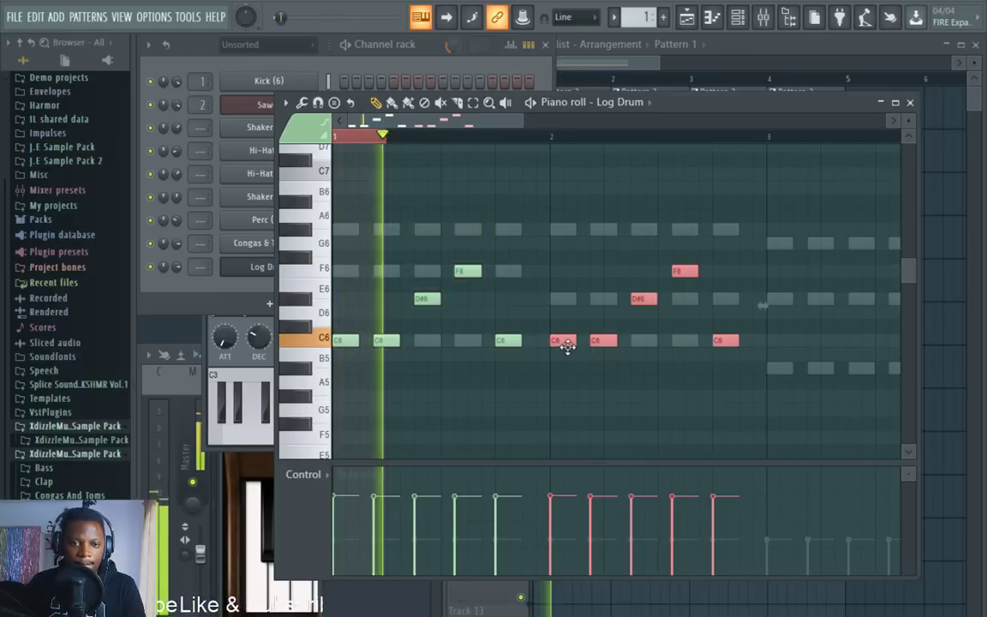
{"action": "scroll", "coordinate": [470, 135], "scroll_direction": "down", "scroll_amount": 3}
{"action": "scroll", "coordinate": [483, 140], "scroll_direction": "down", "scroll_amount": 1}
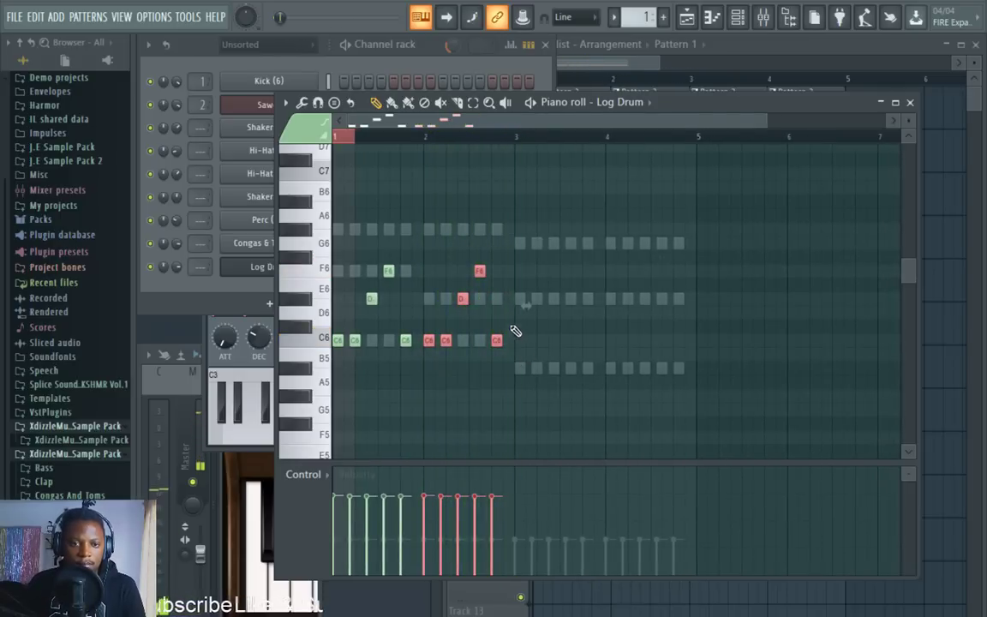
Place D#6 notes on the first two chord hits of bar 3 and a D6 note on the third.
{"action": "scroll", "coordinate": [505, 131], "scroll_direction": "up", "scroll_amount": 4}
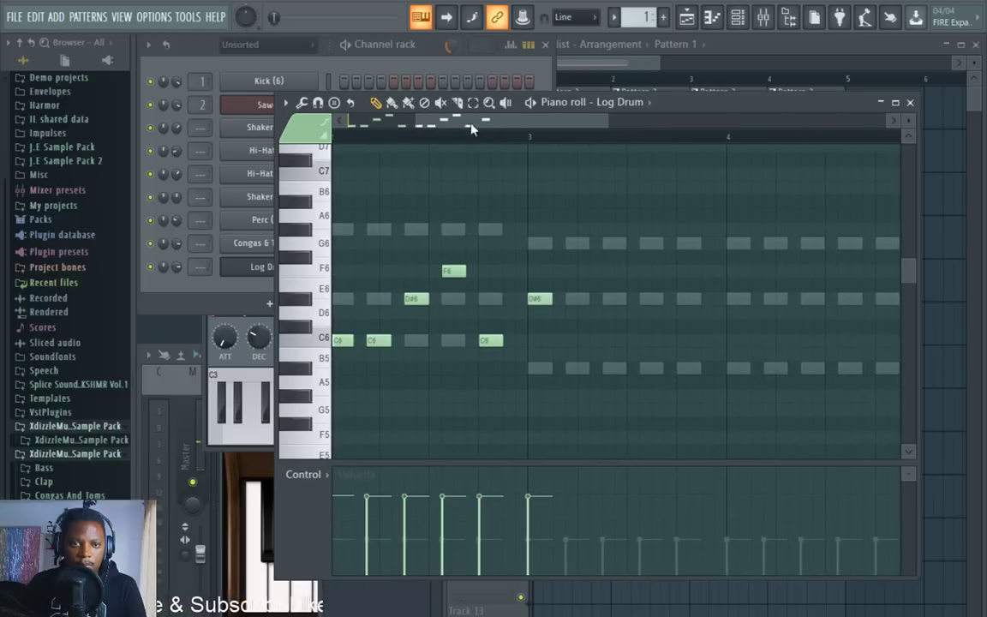
{"action": "left_click", "coordinate": [589, 300]}
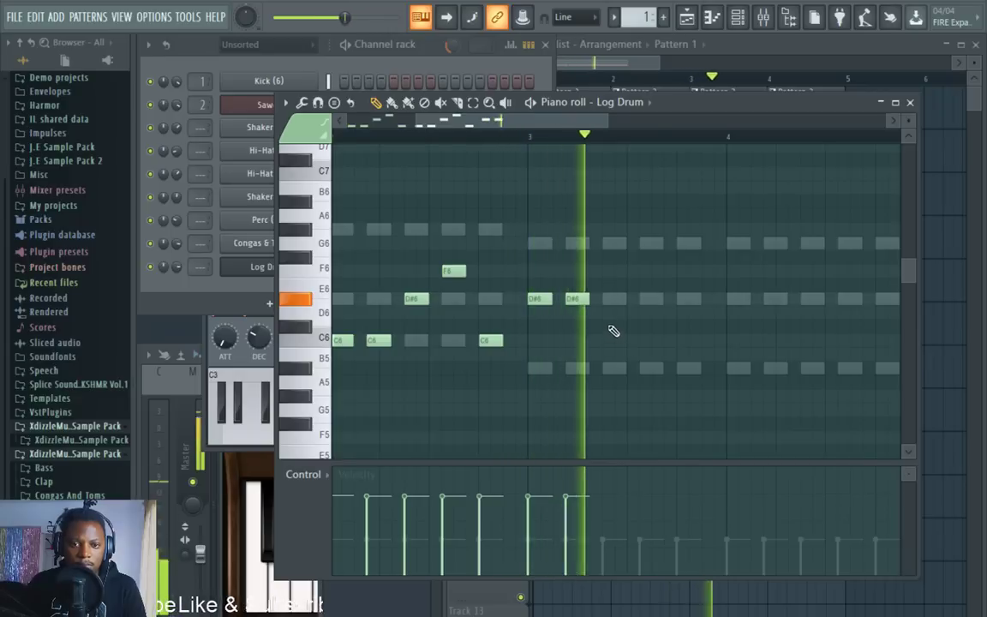
{"action": "left_click", "coordinate": [613, 326]}
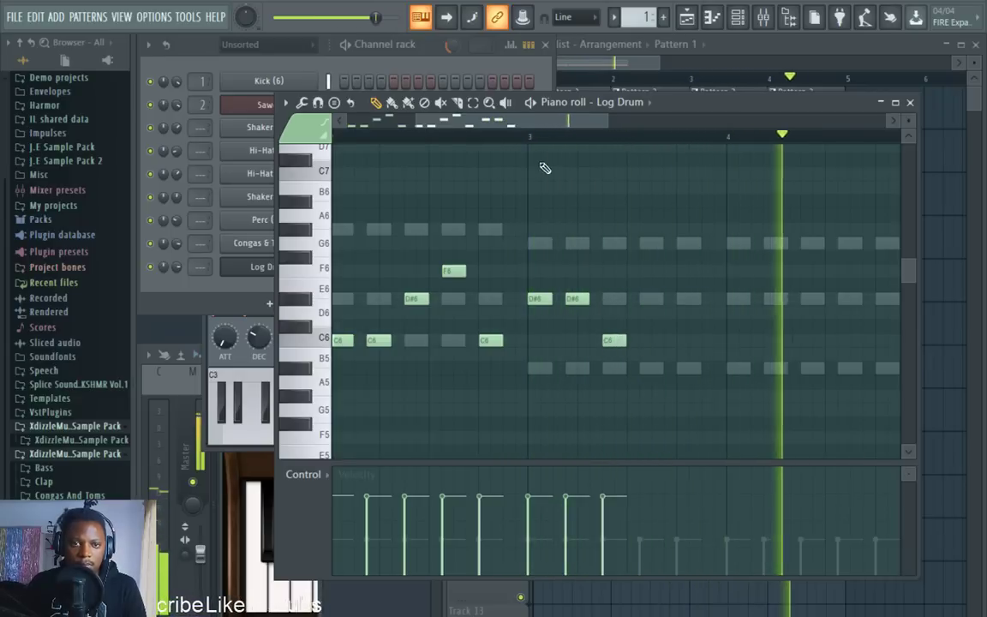
{"action": "left_click_drag", "start_coordinate": [613, 327], "coordinate": [618, 355]}
{"action": "key", "text": "space"}
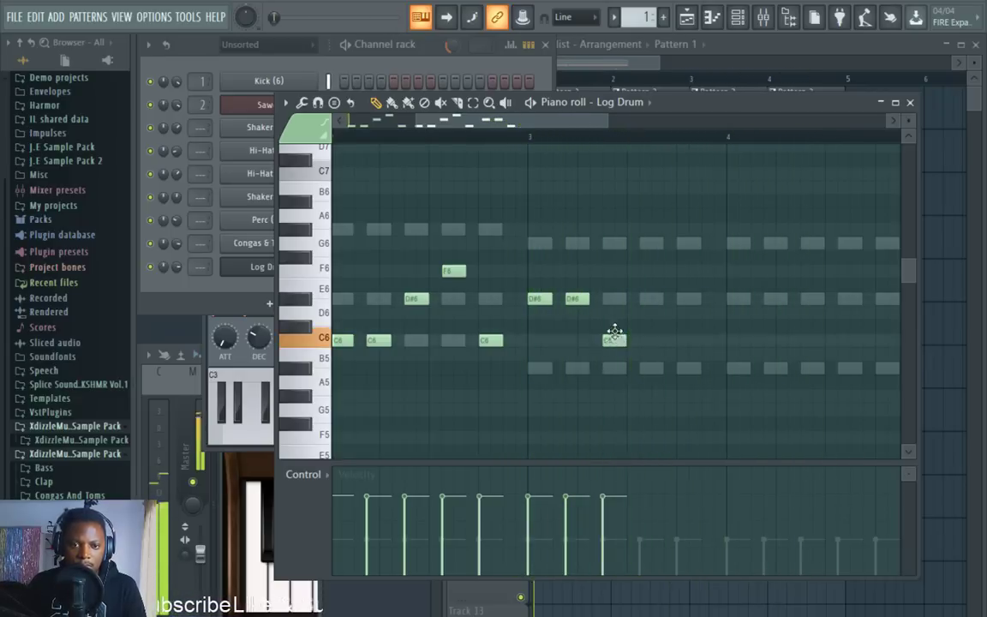
{"action": "key", "text": "space"}
{"action": "scroll", "coordinate": [519, 144], "scroll_direction": "down", "scroll_amount": 1}
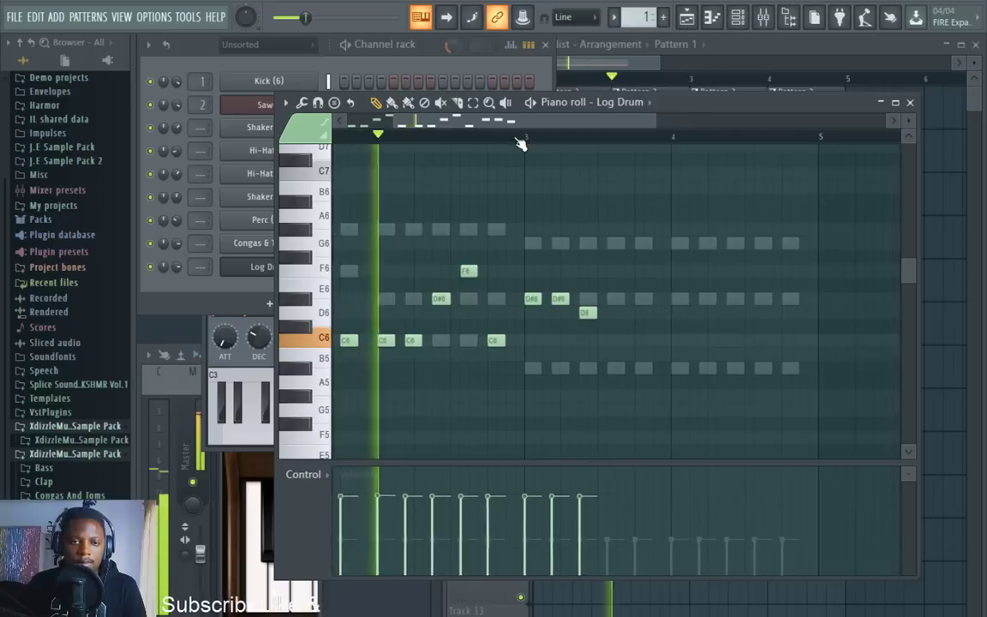
Add D6 notes on the fourth and fifth chord hits of bar 3.
{"action": "scroll", "coordinate": [531, 141], "scroll_direction": "up", "scroll_amount": 1}
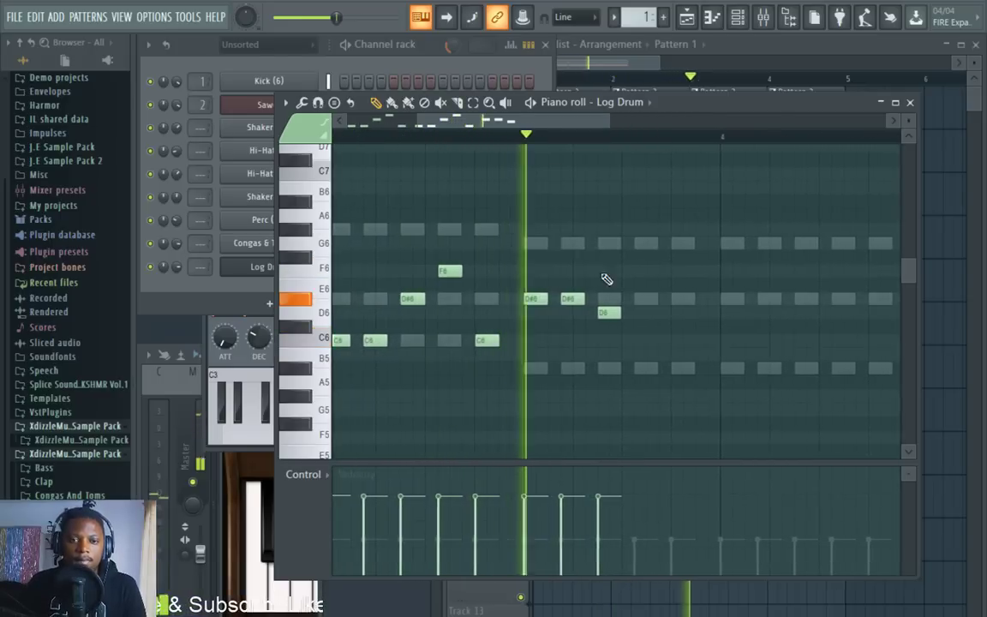
{"action": "left_click", "coordinate": [654, 314]}
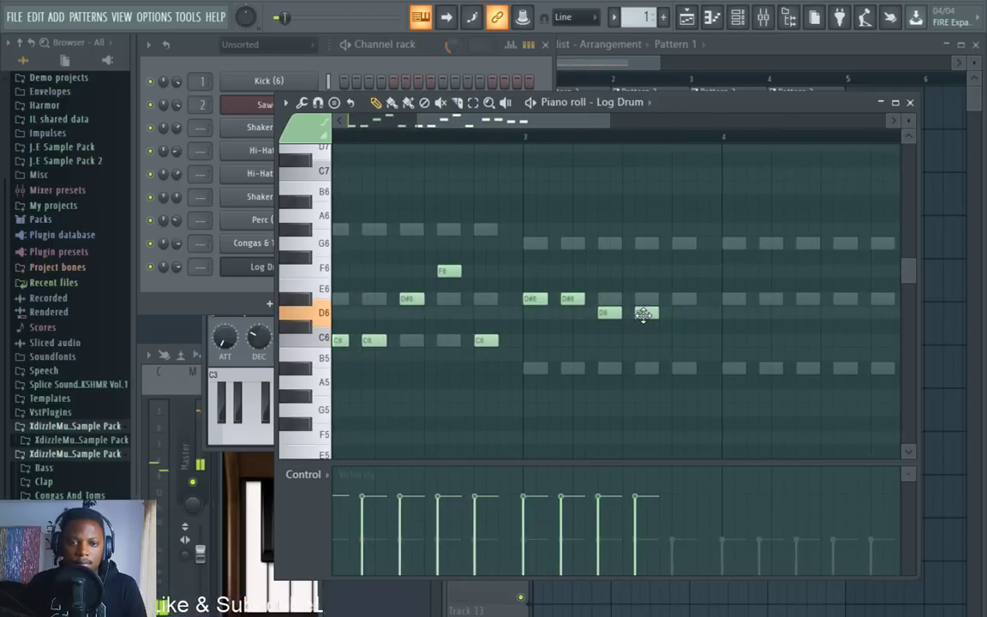
{"action": "left_click", "coordinate": [487, 138]}
{"action": "left_click_drag", "start_coordinate": [510, 122], "coordinate": [537, 124]}
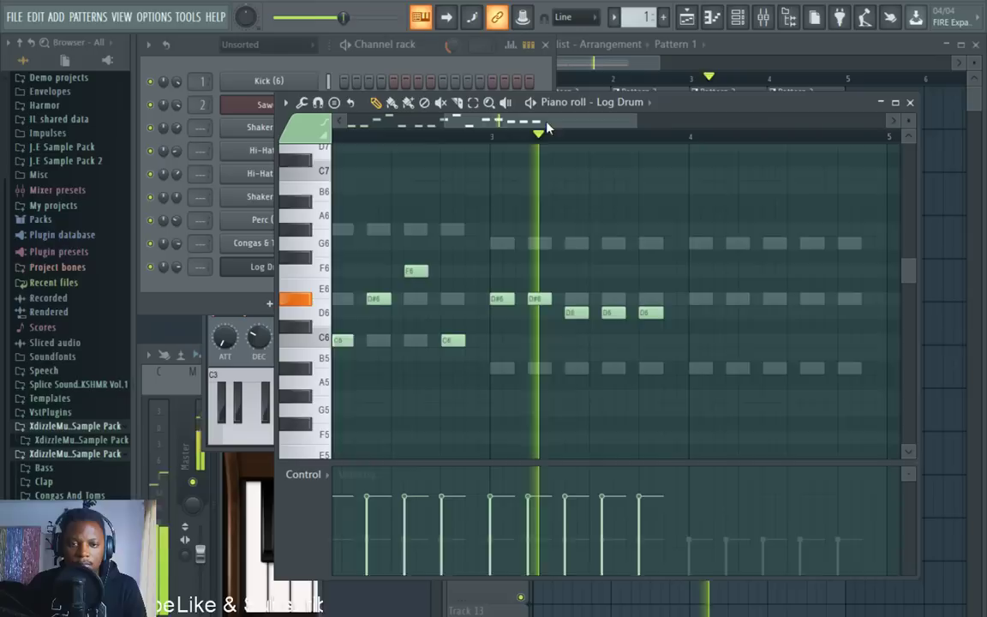
Fill the five chord hits of bar 4 with Log Drum notes D#6, D#6, D6, D6 and C6.
{"action": "left_click_drag", "start_coordinate": [680, 344], "coordinate": [405, 289]}
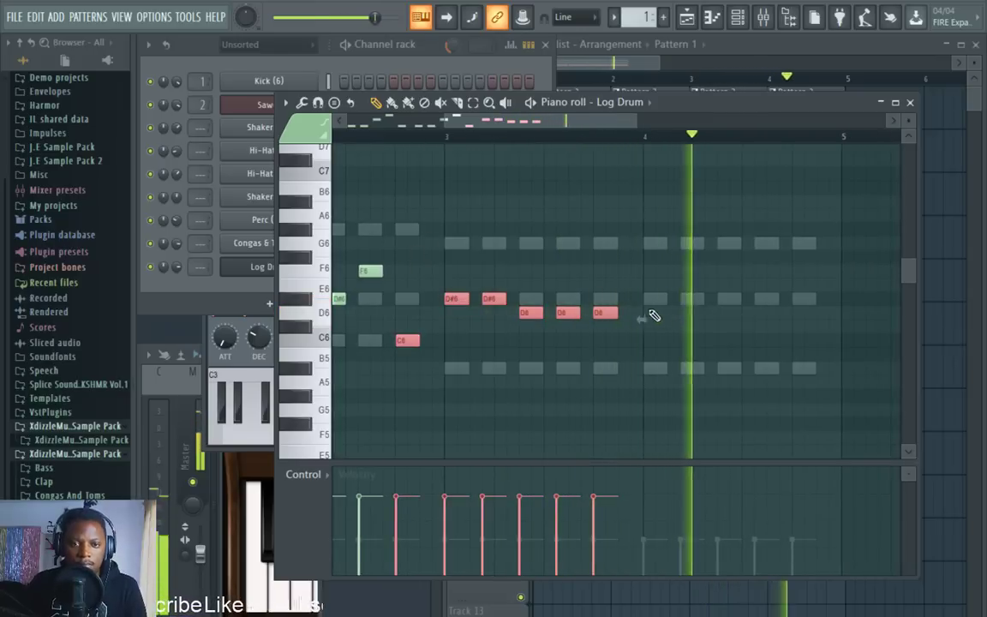
{"action": "left_click", "coordinate": [654, 298]}
{"action": "left_click", "coordinate": [691, 298]}
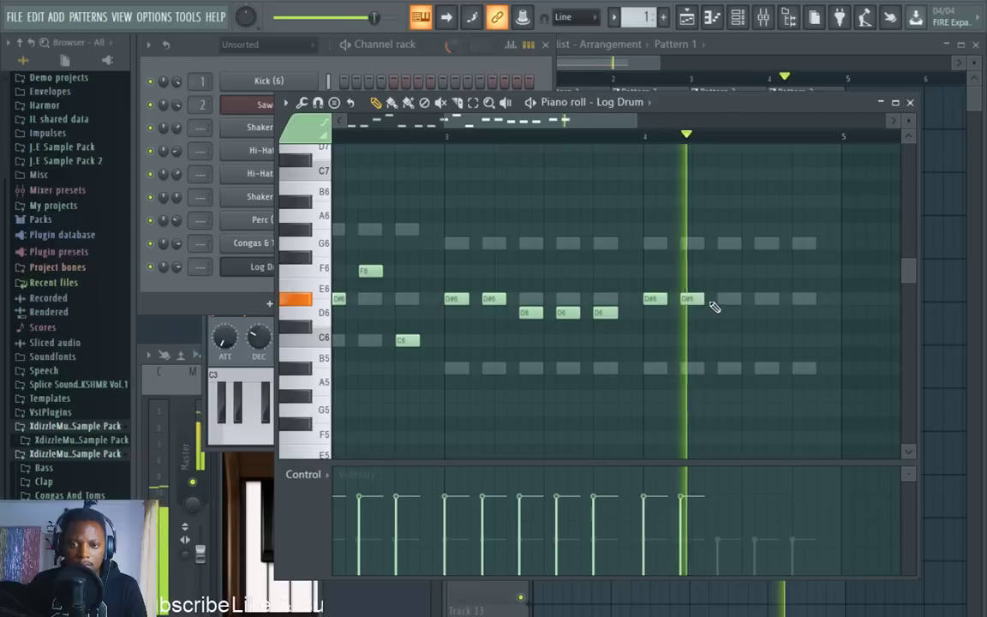
{"action": "left_click", "coordinate": [728, 312]}
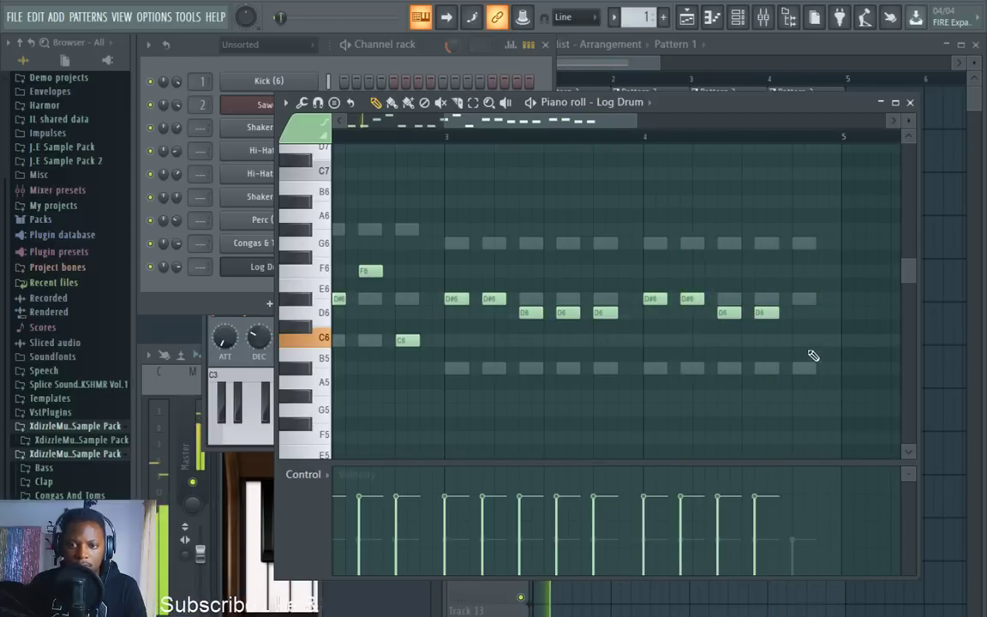
{"action": "scroll", "coordinate": [514, 137], "scroll_direction": "down", "scroll_amount": 3}
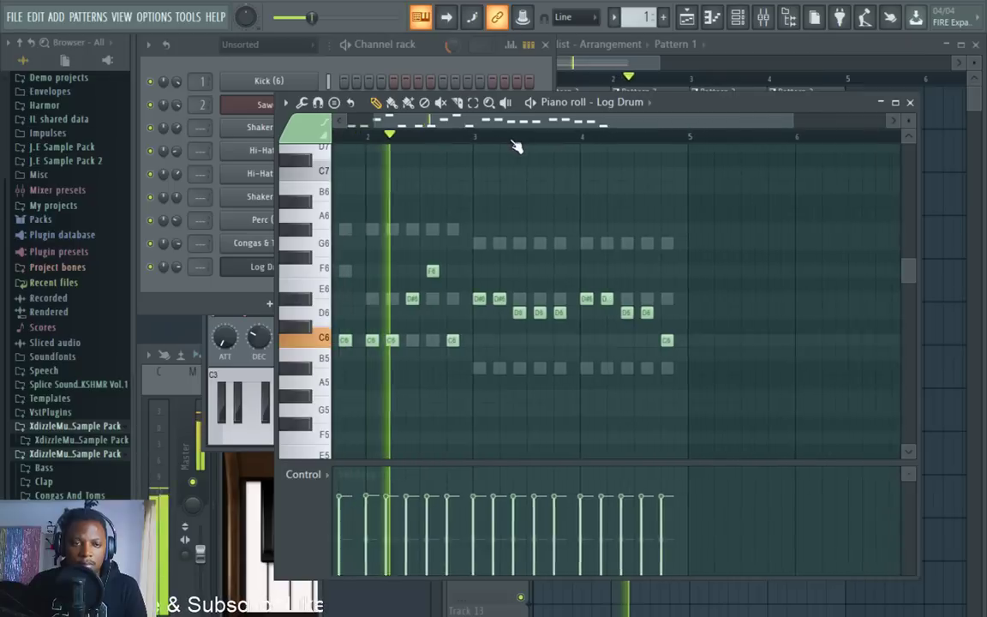
Transpose the whole Log Drum line down two octaves so it starts on C4, and play it back.
{"action": "left_click_drag", "start_coordinate": [470, 127], "coordinate": [449, 165]}
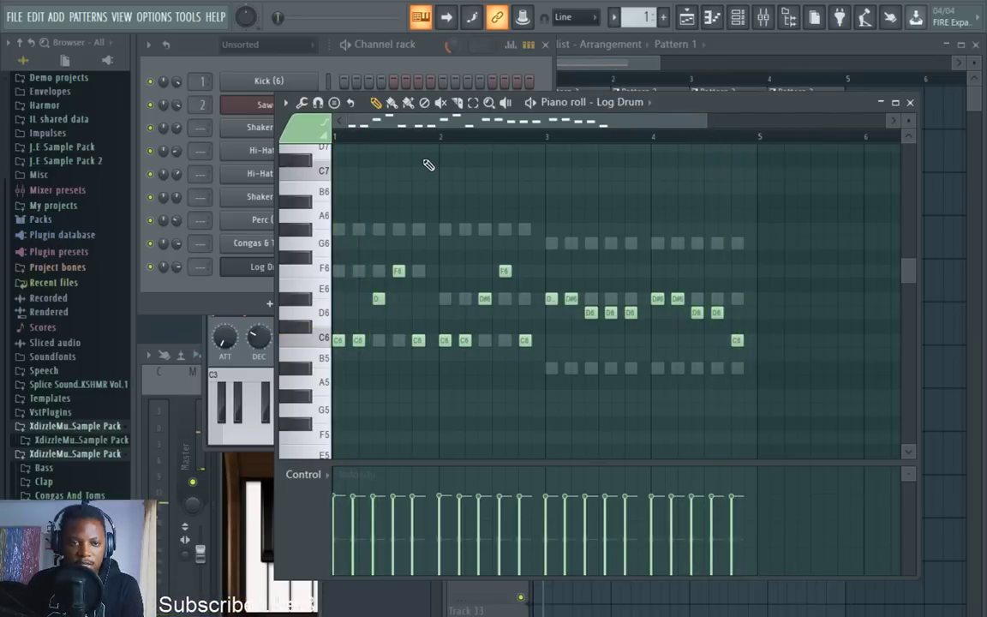
{"action": "scroll", "coordinate": [420, 162], "scroll_direction": "down", "scroll_amount": 10}
{"action": "key", "text": "space"}
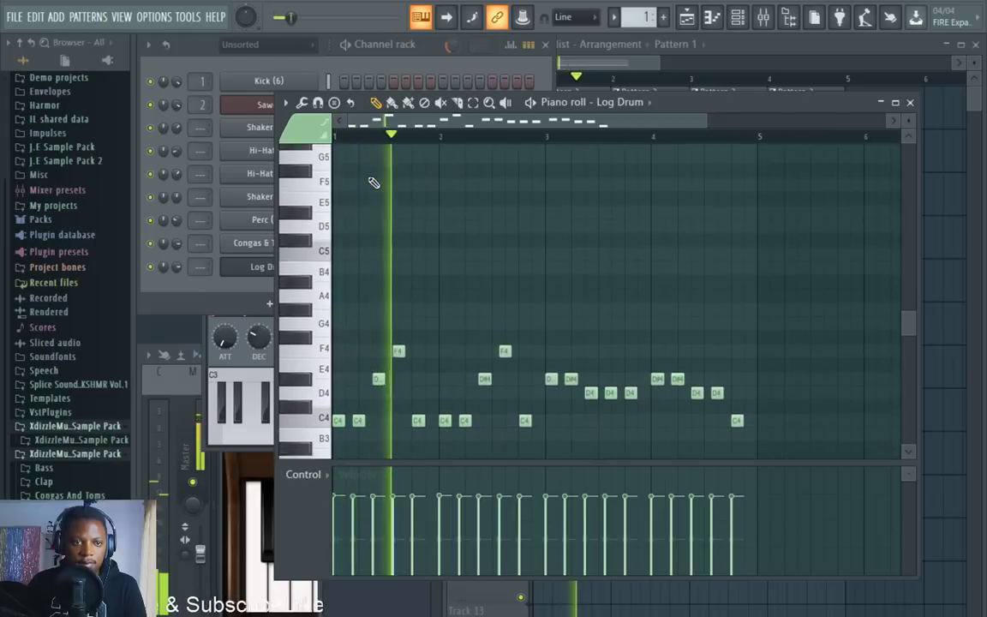
{"action": "scroll", "coordinate": [379, 167], "scroll_direction": "down", "scroll_amount": 3}
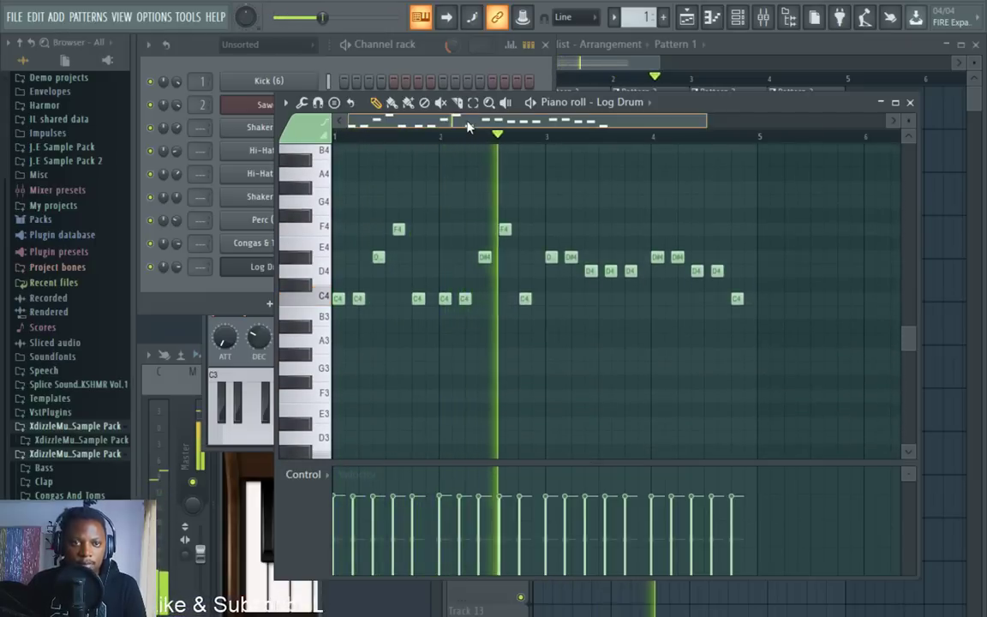
{"action": "scroll", "coordinate": [401, 130], "scroll_direction": "up", "scroll_amount": 2}
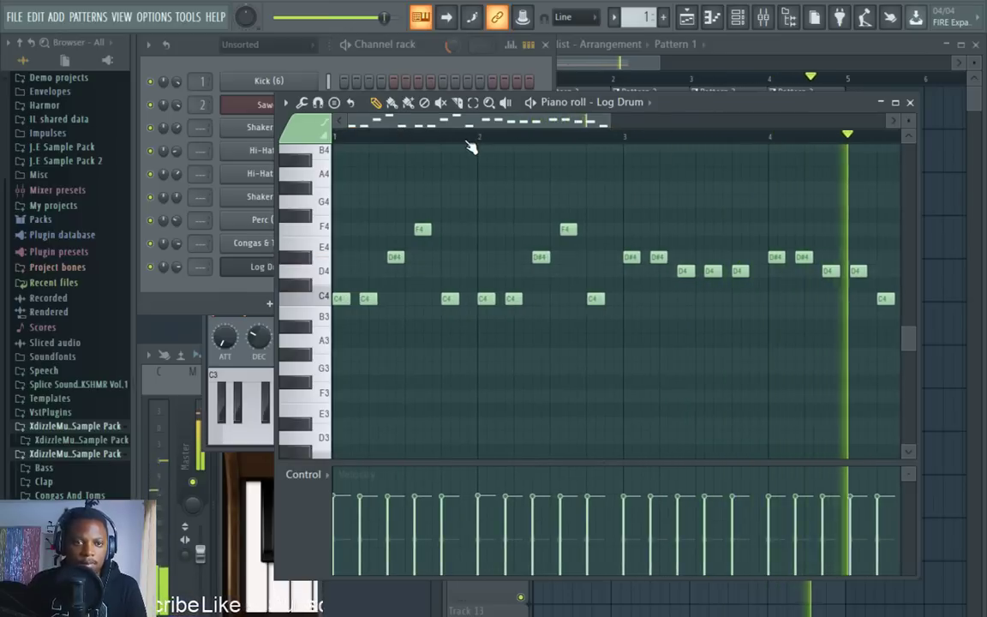
{"action": "scroll", "coordinate": [400, 125], "scroll_direction": "down", "scroll_amount": 2}
{"action": "scroll", "coordinate": [399, 125], "scroll_direction": "up", "scroll_amount": 1}
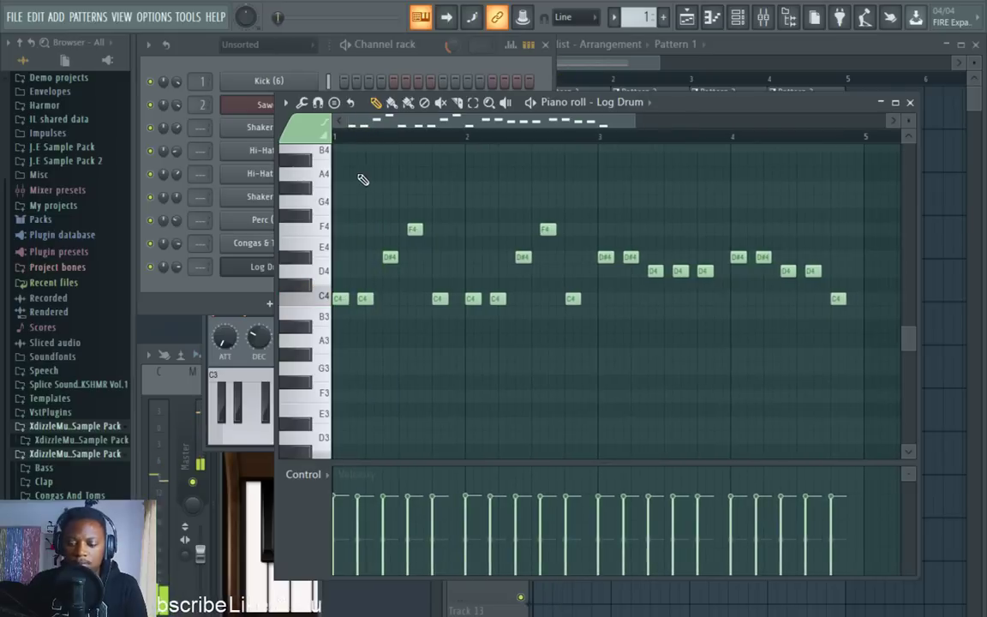
Transpose the Log Drum line down another octave and set bar 1's third and fourth notes to C3.
{"action": "scroll", "coordinate": [402, 199], "scroll_direction": "down", "scroll_amount": 5}
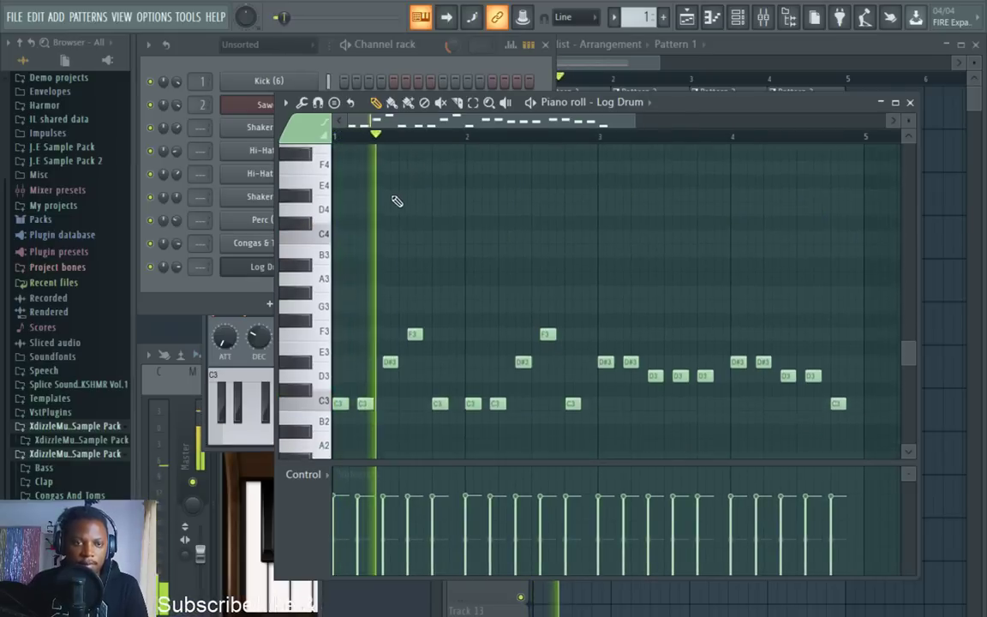
{"action": "scroll", "coordinate": [351, 128], "scroll_direction": "up", "scroll_amount": 2}
{"action": "scroll", "coordinate": [367, 129], "scroll_direction": "up", "scroll_amount": 1}
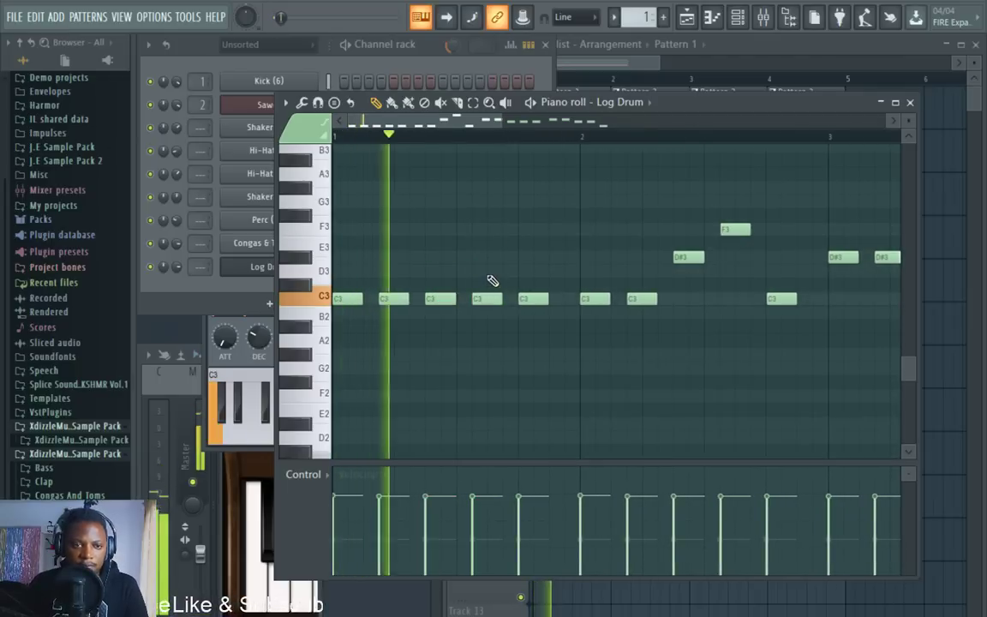
Replace the F3 note in bar 2 with a D#3 on the same hit and play the line.
{"action": "scroll", "coordinate": [565, 137], "scroll_direction": "down", "scroll_amount": 2}
{"action": "scroll", "coordinate": [561, 161], "scroll_direction": "down", "scroll_amount": 1}
{"action": "right_click", "coordinate": [571, 228]}
{"action": "left_click", "coordinate": [476, 137]}
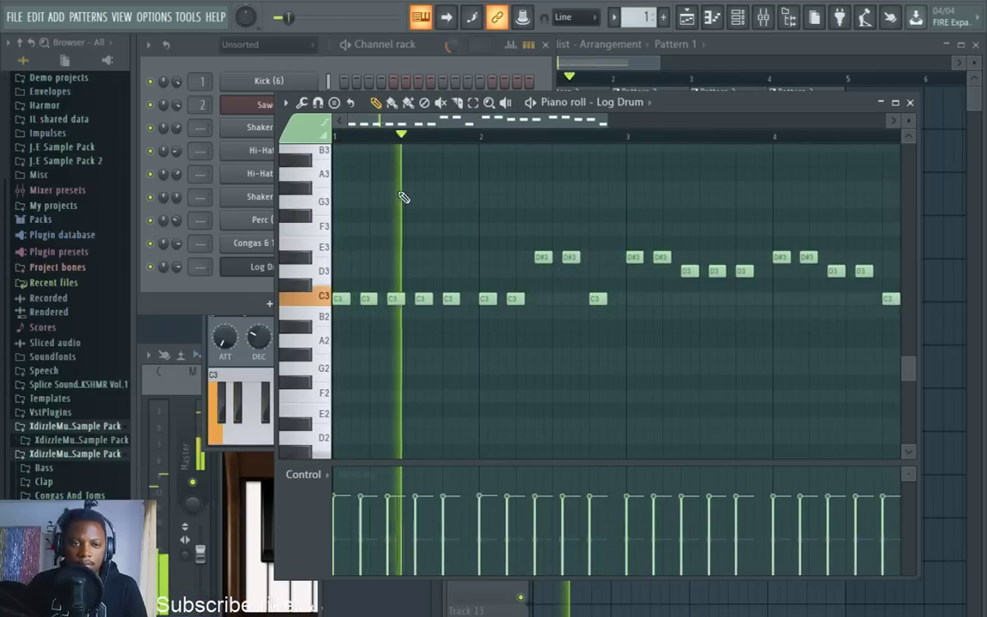
Adjust the Log Drum channel volume and raise the last note of bar 2 to D#3.
{"action": "left_click", "coordinate": [178, 270]}
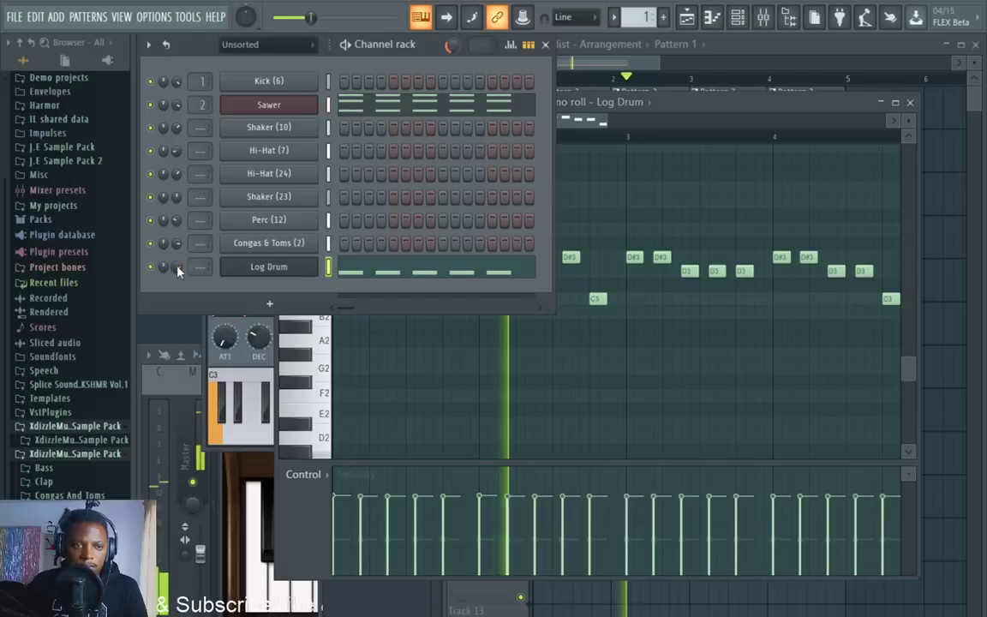
{"action": "left_click", "coordinate": [708, 112]}
{"action": "left_click_drag", "start_coordinate": [595, 300], "coordinate": [597, 256]}
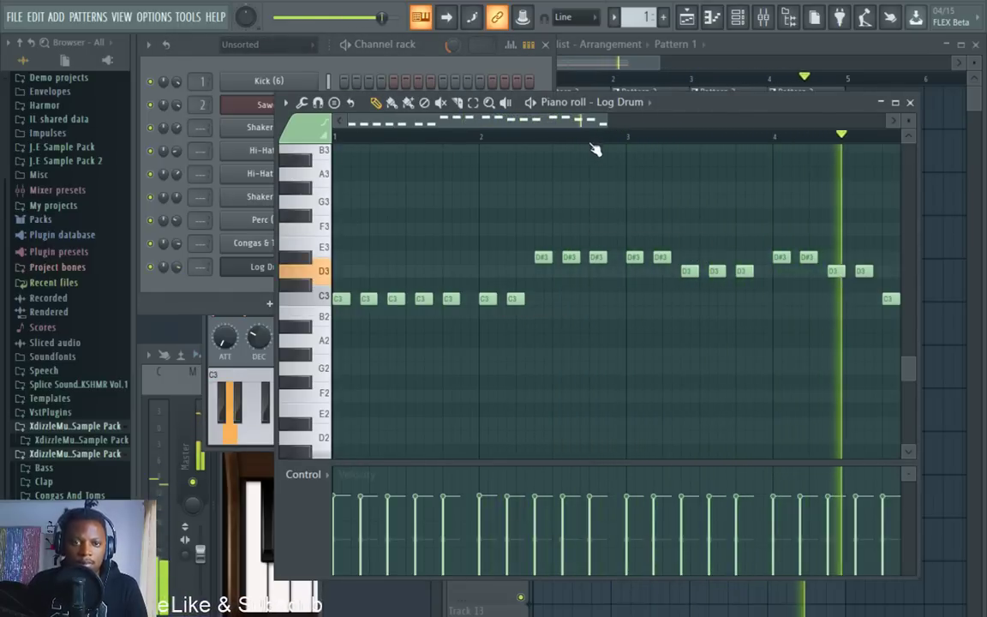
Add an A2 passing note at the end of bar 1, just before bar 2.
{"action": "scroll", "coordinate": [598, 150], "scroll_direction": "down", "scroll_amount": 1}
{"action": "scroll", "coordinate": [765, 140], "scroll_direction": "up", "scroll_amount": 2}
{"action": "left_click_drag", "start_coordinate": [498, 122], "coordinate": [407, 121]}
{"action": "key", "text": "space"}
{"action": "key", "text": "space"}
{"action": "left_click", "coordinate": [496, 341]}
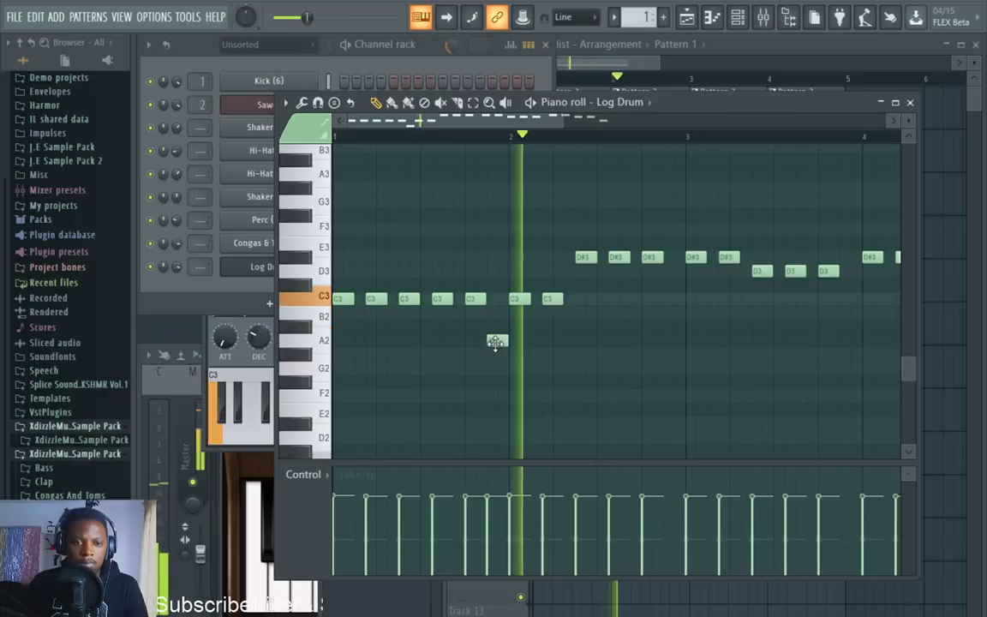
Raise the first two Log Drum notes of bar 2 to D#3 and play the line.
{"action": "left_click_drag", "start_coordinate": [584, 312], "coordinate": [519, 257]}
{"action": "key", "text": "space"}
{"action": "key", "text": "space"}
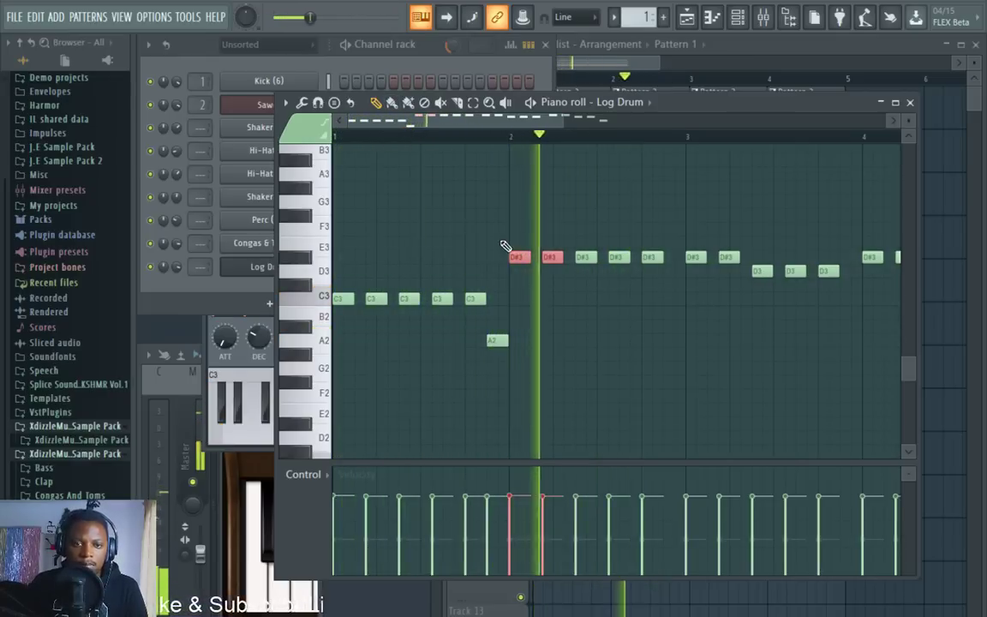
Lower the first two Log Drum notes of bar 3 to D3.
{"action": "scroll", "coordinate": [520, 156], "scroll_direction": "down", "scroll_amount": 3}
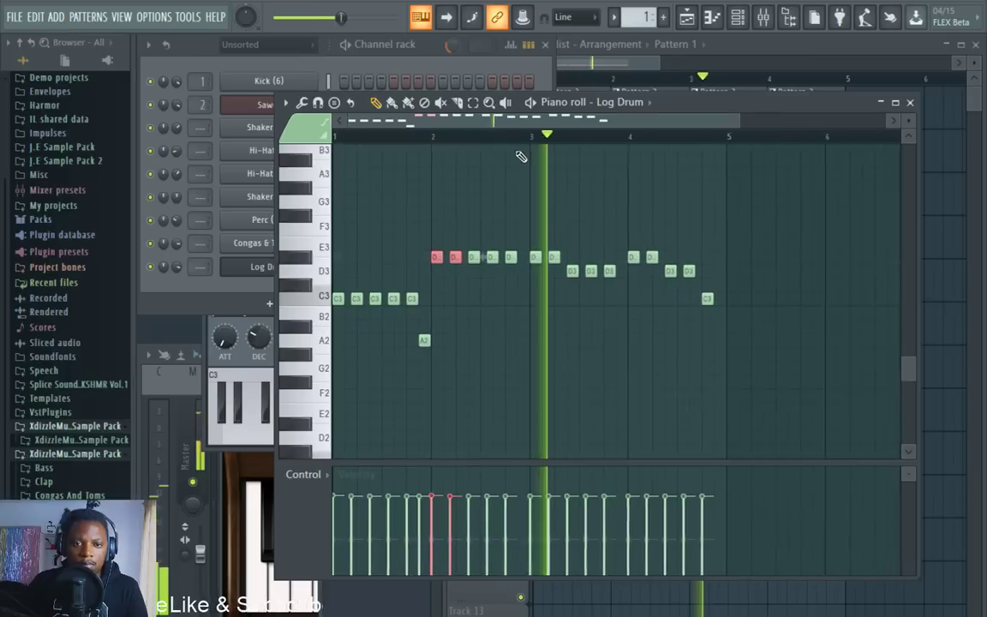
{"action": "left_click_drag", "start_coordinate": [576, 260], "coordinate": [528, 258]}
{"action": "key", "text": "shift+Down"}
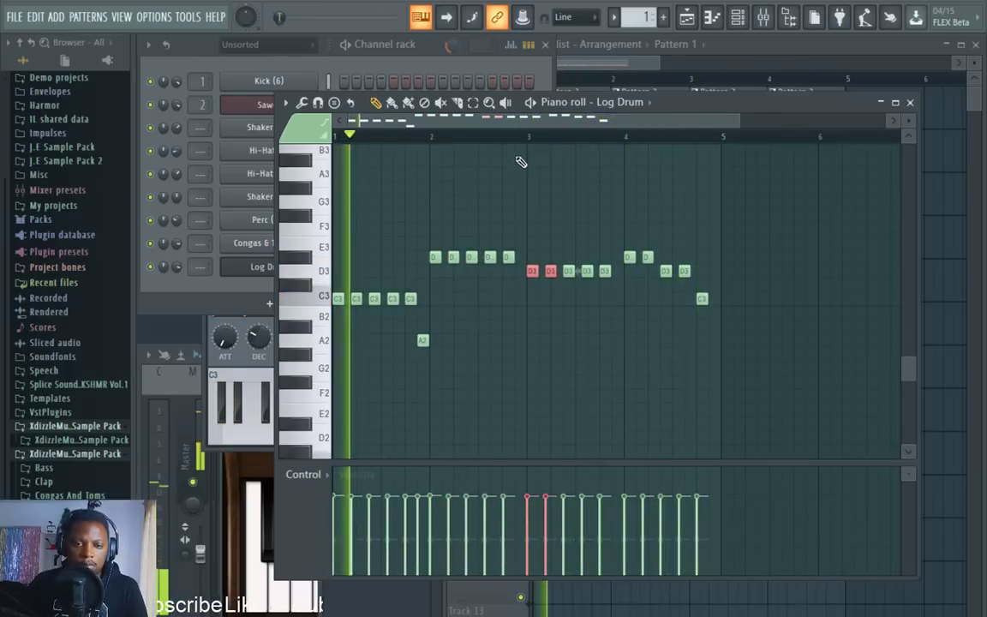
{"action": "scroll", "coordinate": [396, 135], "scroll_direction": "up", "scroll_amount": 1}
Increase the amplitude decay of the Log Drum synth, close its settings and adjust the channel volume.
{"action": "left_click", "coordinate": [252, 270]}
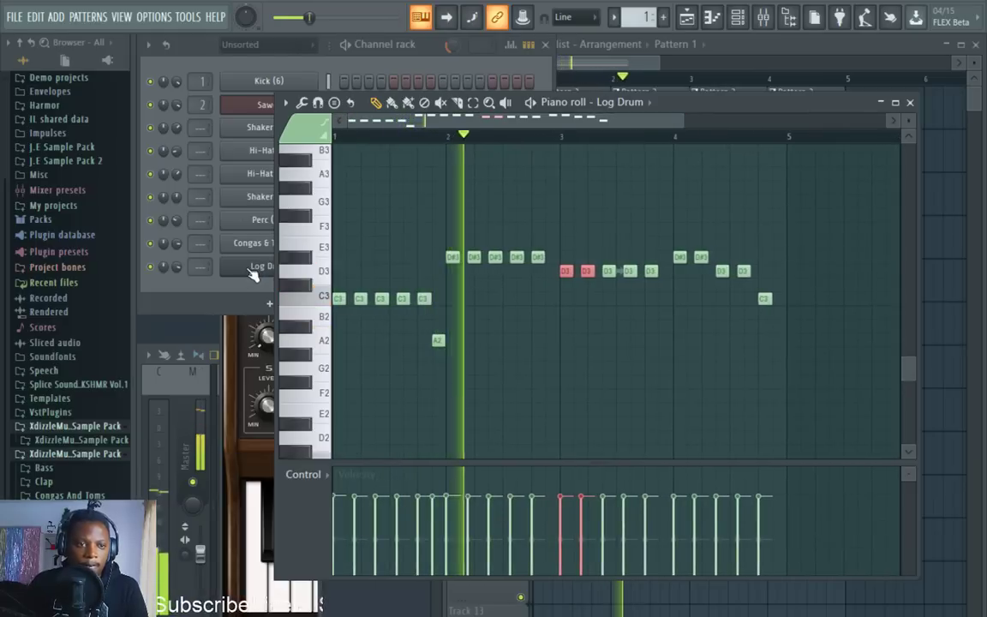
{"action": "left_click", "coordinate": [252, 269]}
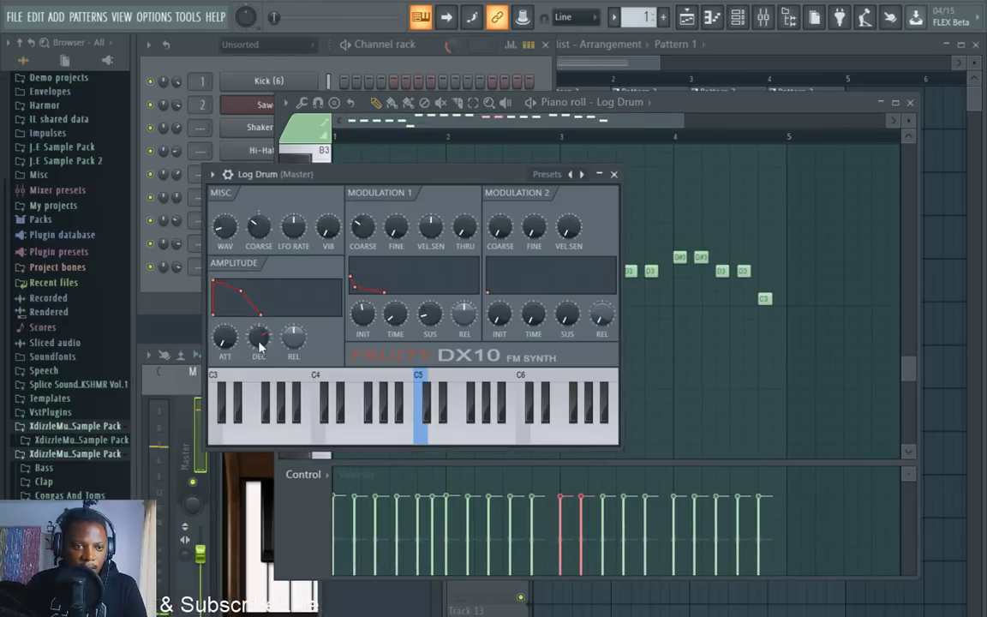
{"action": "left_click_drag", "start_coordinate": [462, 175], "coordinate": [489, 211]}
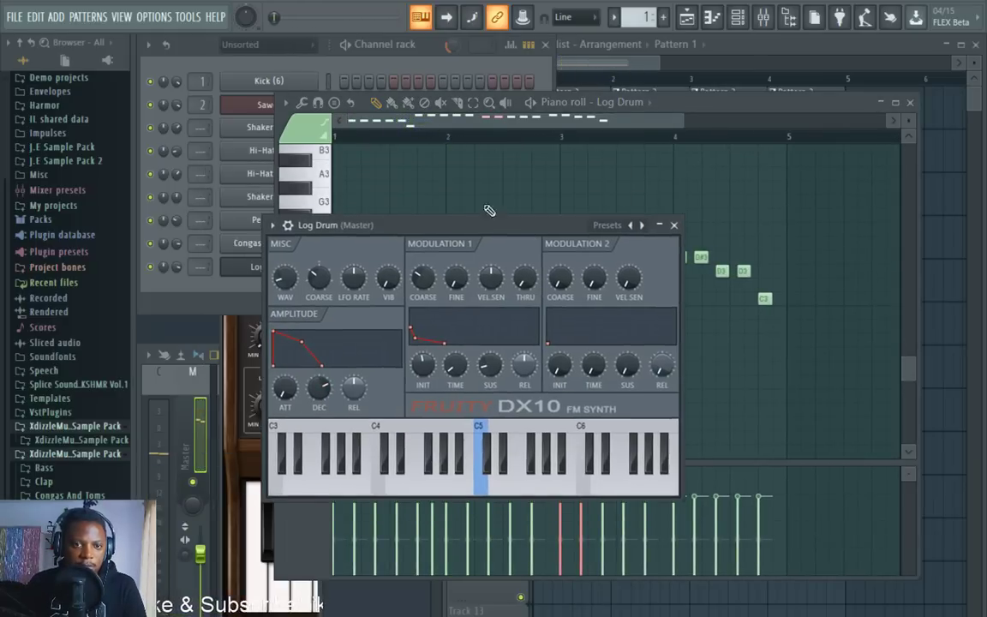
{"action": "left_click", "coordinate": [674, 225]}
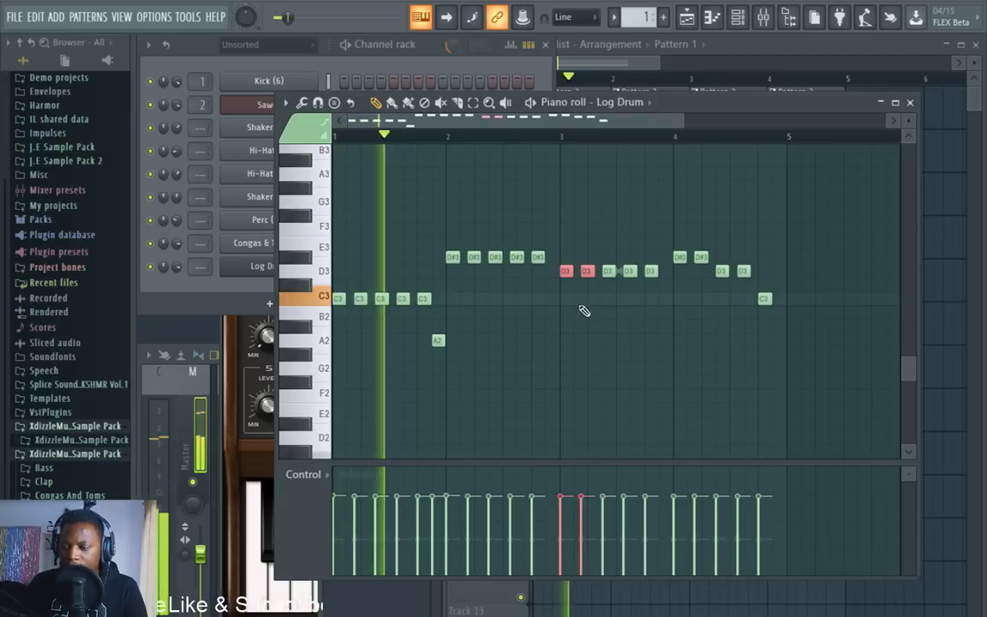
{"action": "left_click", "coordinate": [176, 271]}
{"action": "left_click", "coordinate": [649, 120]}
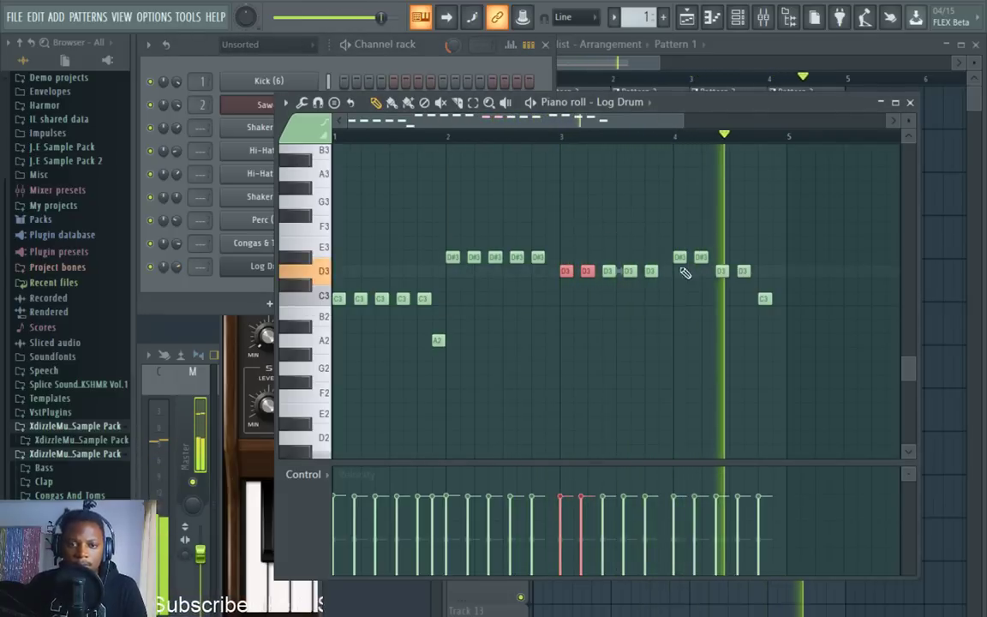
Raise the first two Log Drum notes of bar 3 to D#3 after trying them at E3.
{"action": "left_click_drag", "start_coordinate": [585, 271], "coordinate": [586, 243]}
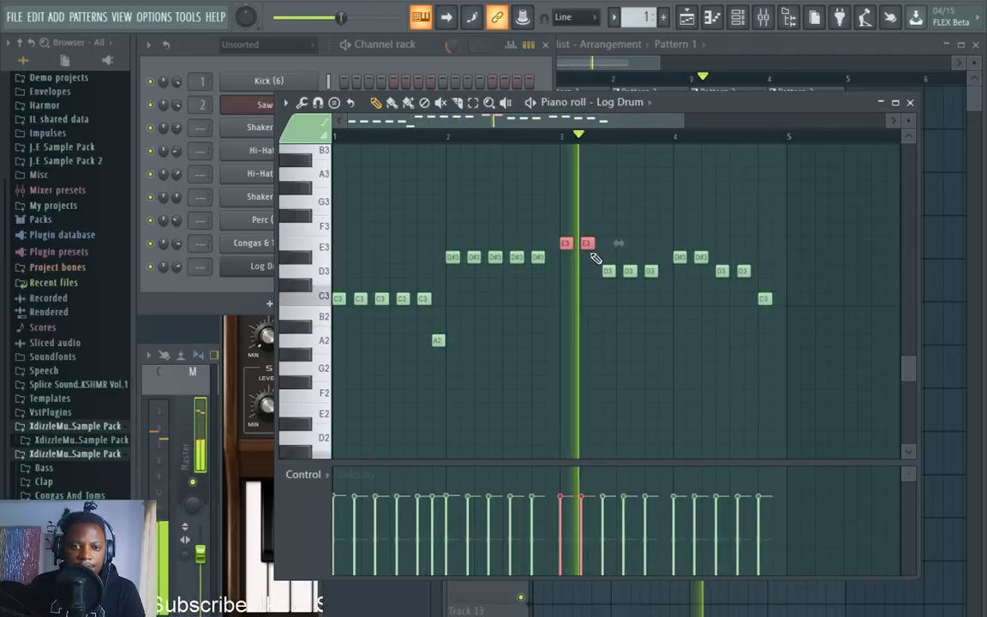
{"action": "key", "text": "shift+Down"}
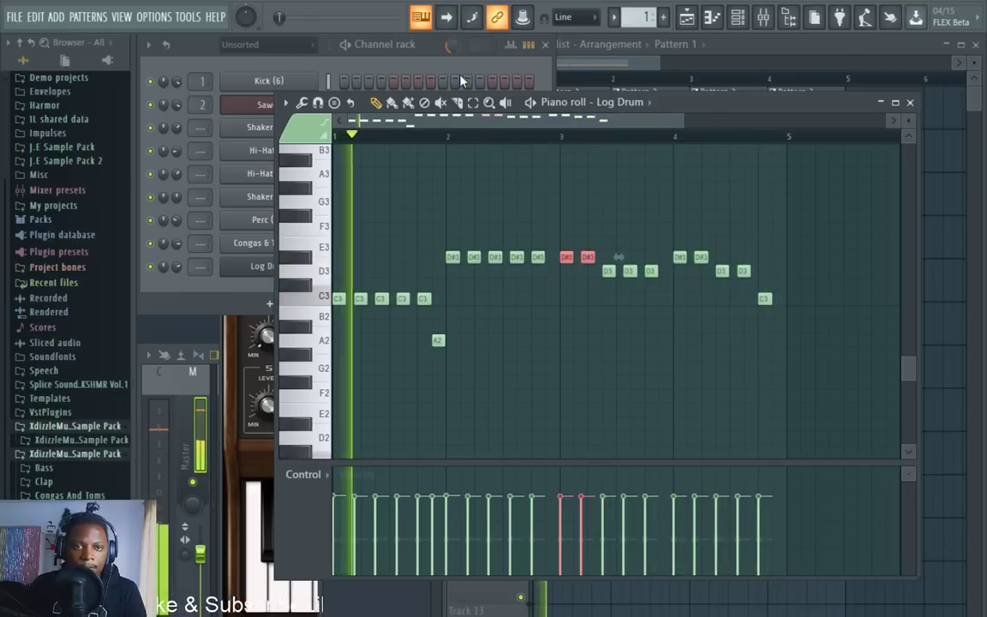
Return to the channel rack, stop playback and widen the rack to show three bars of steps.
{"action": "left_click", "coordinate": [415, 49]}
{"action": "left_click", "coordinate": [752, 46]}
{"action": "left_click", "coordinate": [211, 53]}
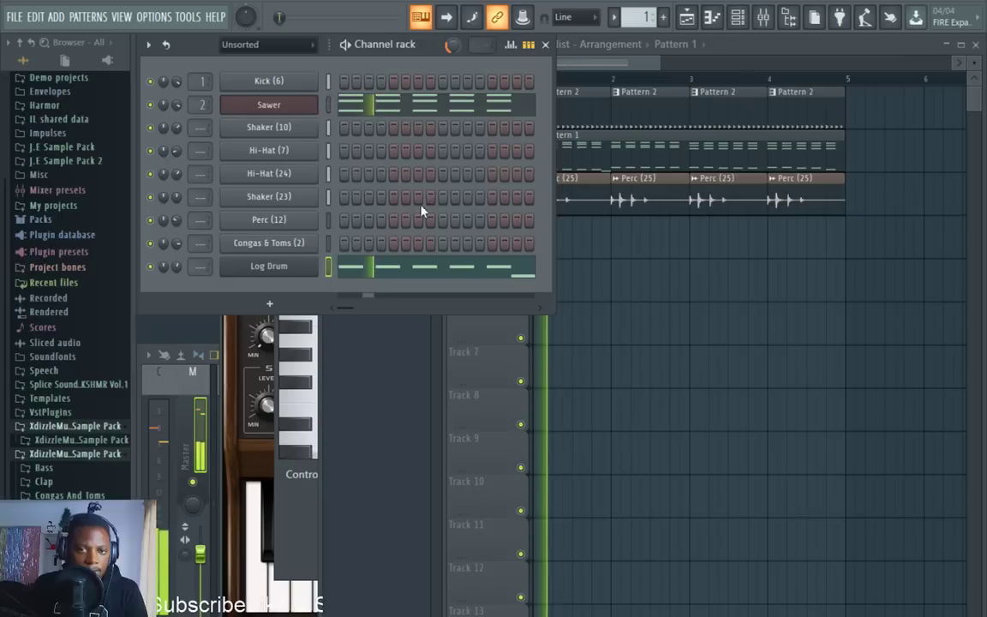
{"action": "key", "text": "space"}
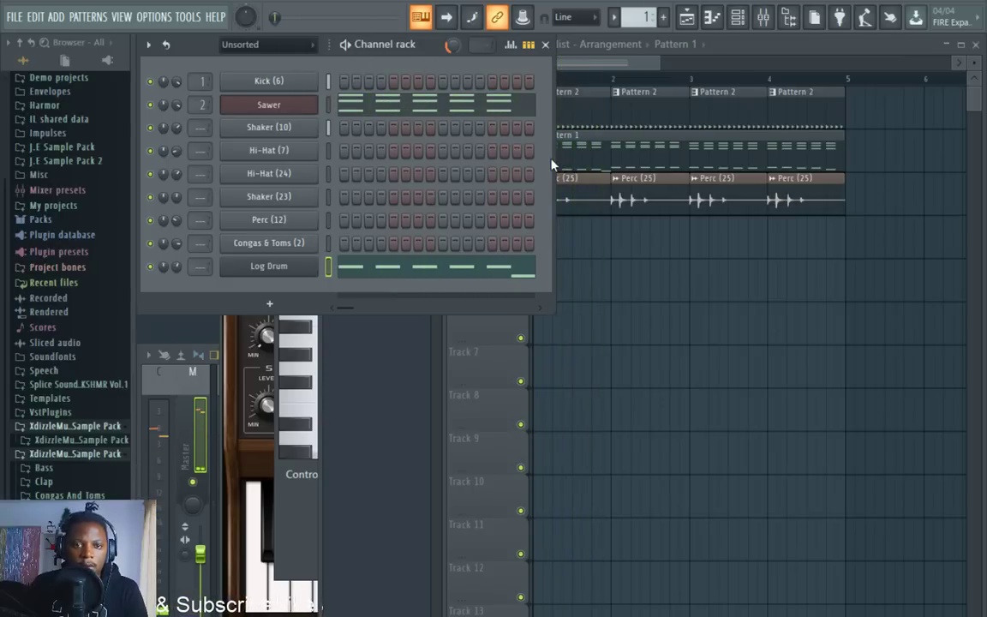
{"action": "left_click_drag", "start_coordinate": [555, 161], "coordinate": [949, 160]}
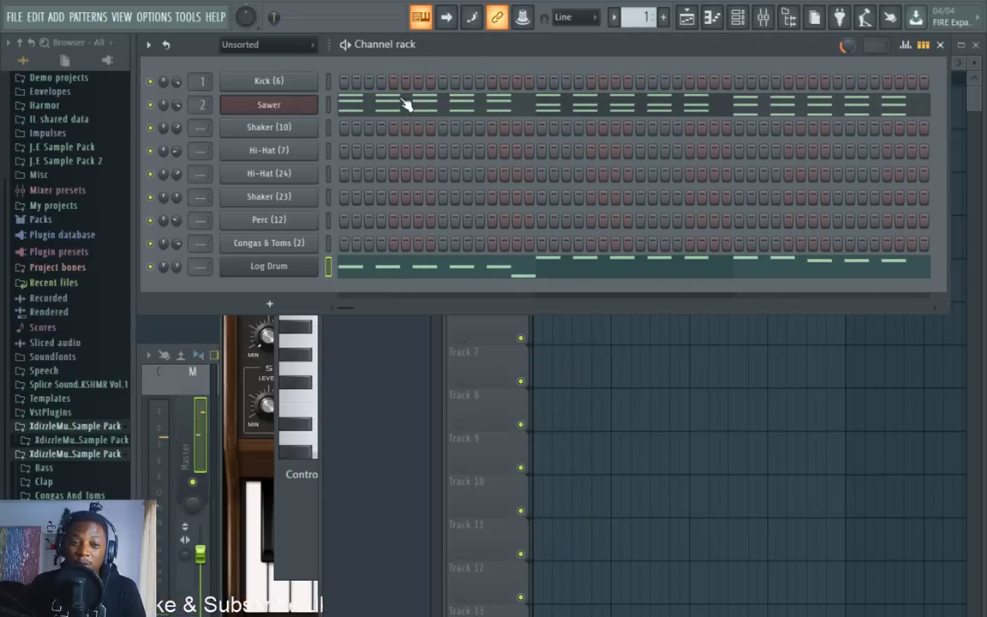
Add a second Sawer instrument and load the FG MechaniClav preset from the Keys bank.
{"action": "left_click", "coordinate": [290, 309]}
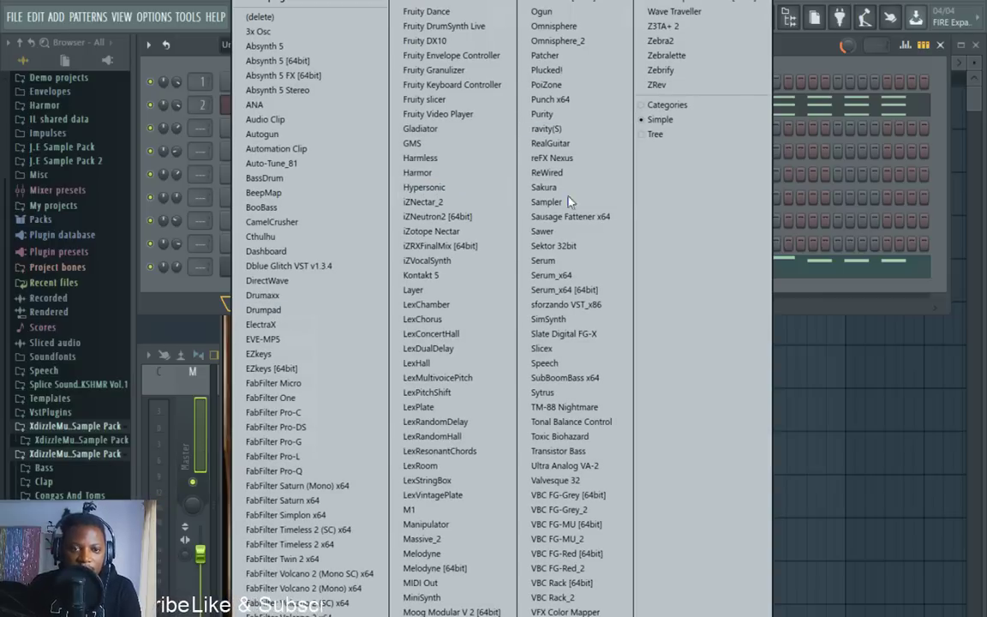
{"action": "left_click", "coordinate": [538, 230]}
{"action": "left_click", "coordinate": [454, 224]}
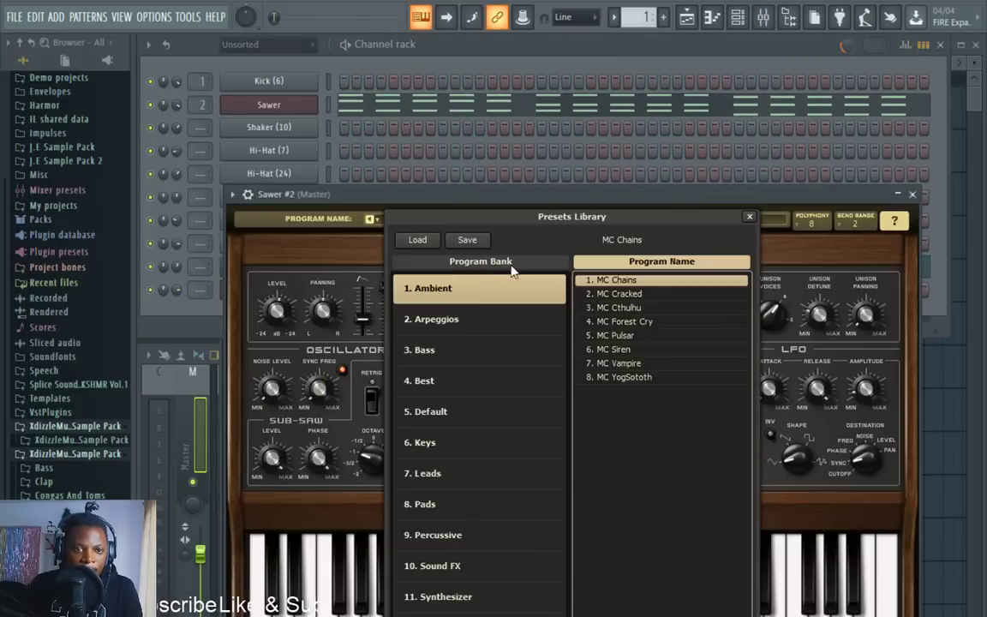
{"action": "left_click", "coordinate": [449, 442]}
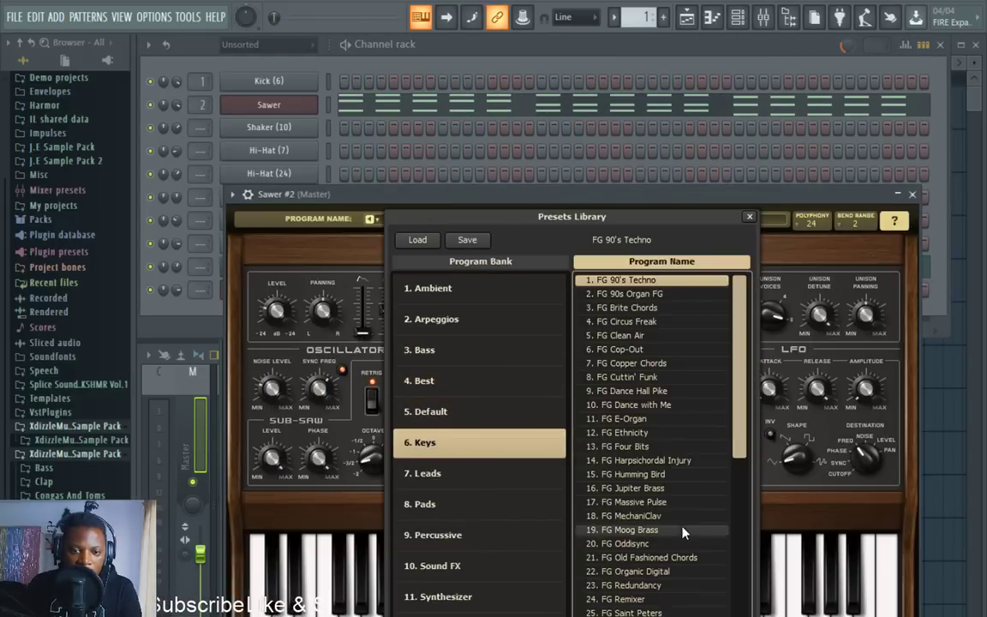
{"action": "left_click", "coordinate": [662, 528]}
Reposition the new Sawer window and switch the typing keyboard layout to Piano.
{"action": "left_click_drag", "start_coordinate": [621, 200], "coordinate": [686, 287]}
{"action": "left_click", "coordinate": [175, 305]}
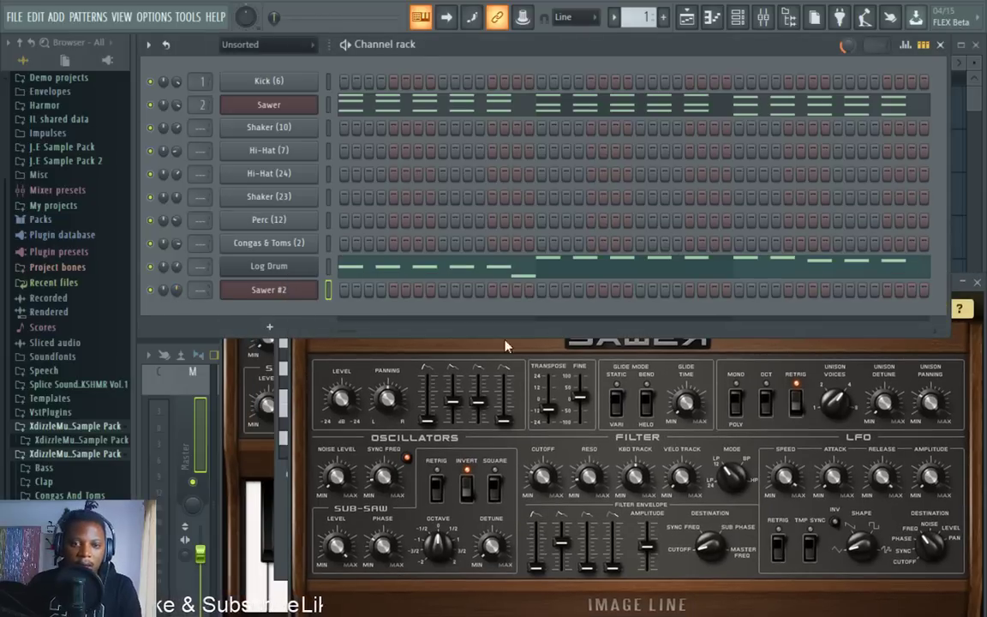
{"action": "left_click", "coordinate": [795, 360]}
{"action": "left_click_drag", "start_coordinate": [653, 291], "coordinate": [625, 163]}
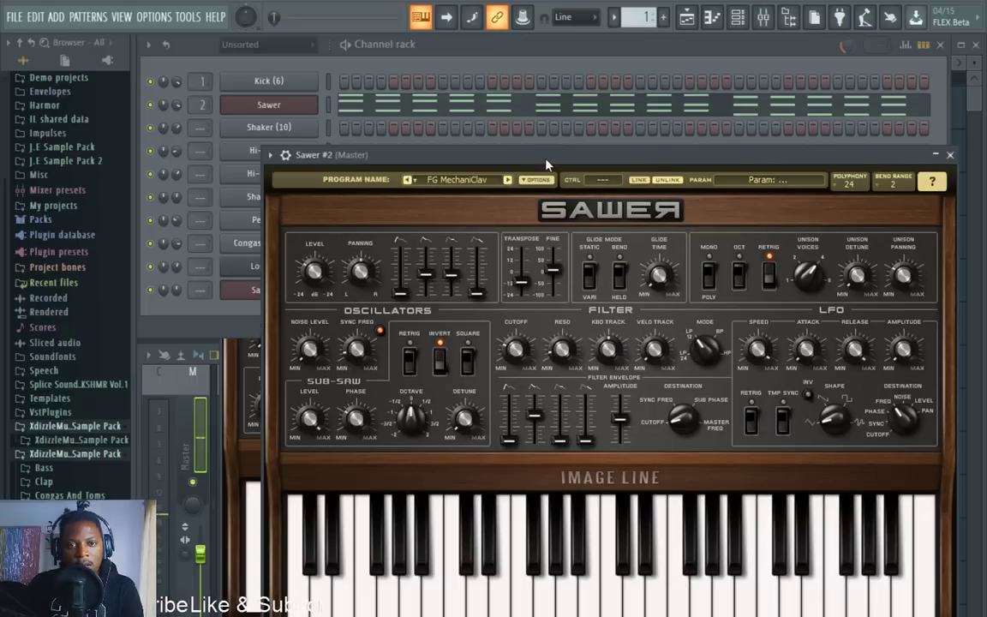
{"action": "left_click_drag", "start_coordinate": [546, 162], "coordinate": [548, 167]}
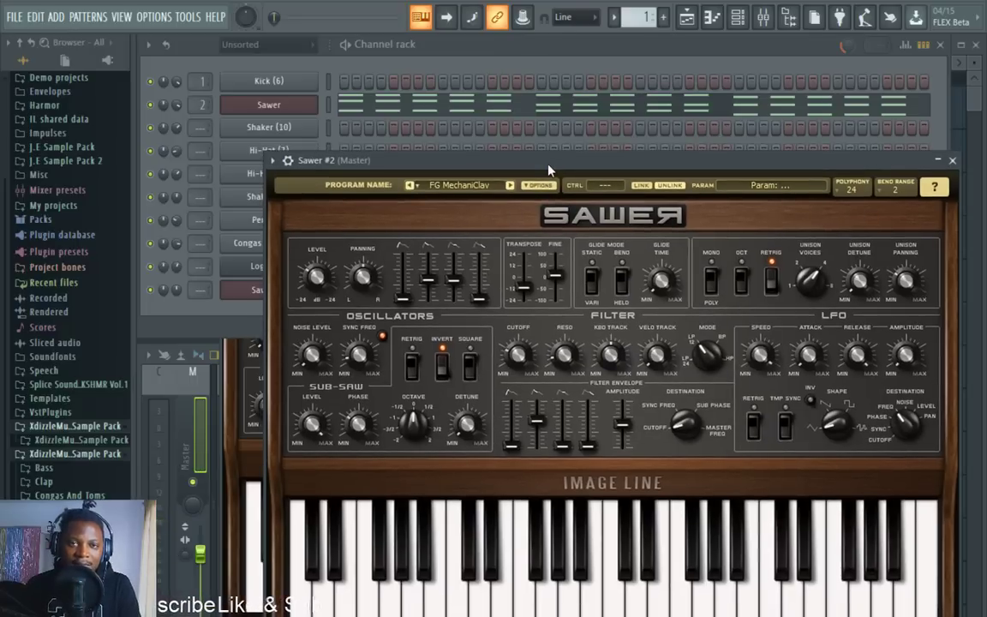
{"action": "left_click", "coordinate": [420, 18]}
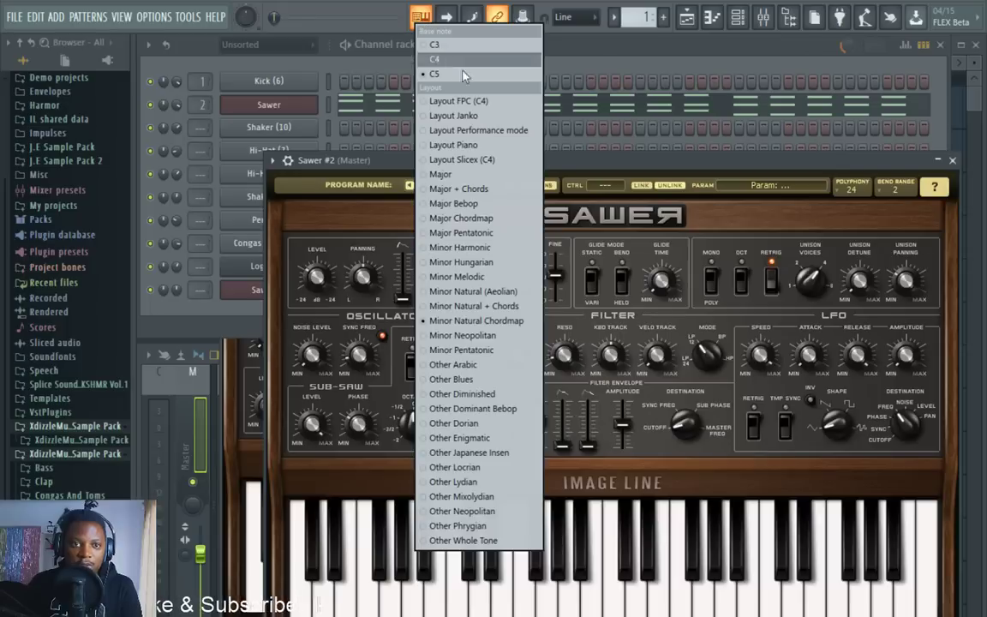
{"action": "left_click", "coordinate": [474, 145]}
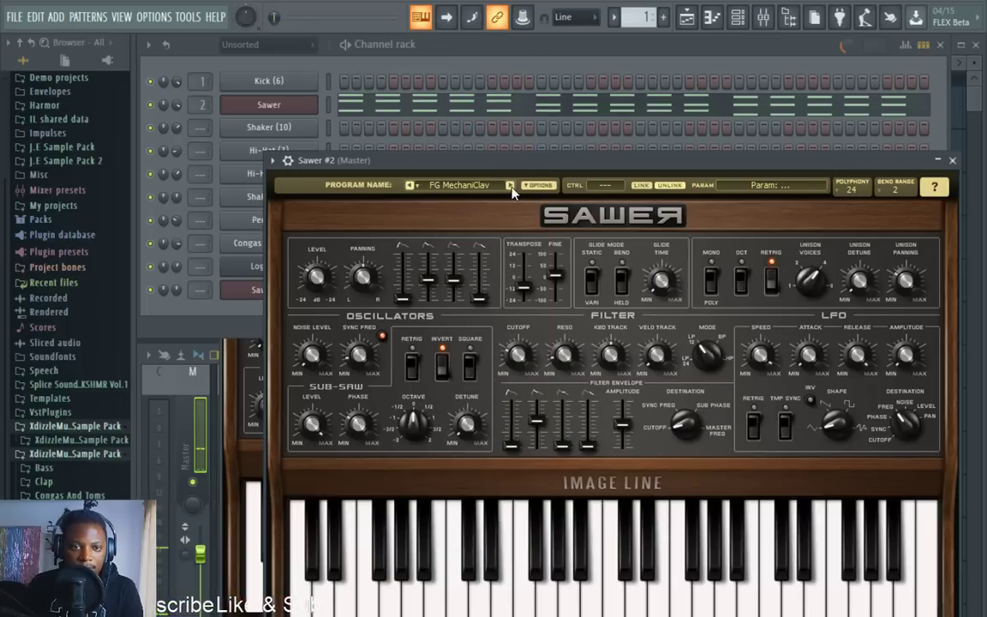
Audition several Keys presets in the second Sawer and load FG Teh Best Tarnce Synth 1.
{"action": "left_click", "coordinate": [482, 190]}
{"action": "scroll", "coordinate": [685, 385], "scroll_direction": "down", "scroll_amount": 7}
{"action": "left_click", "coordinate": [687, 391]}
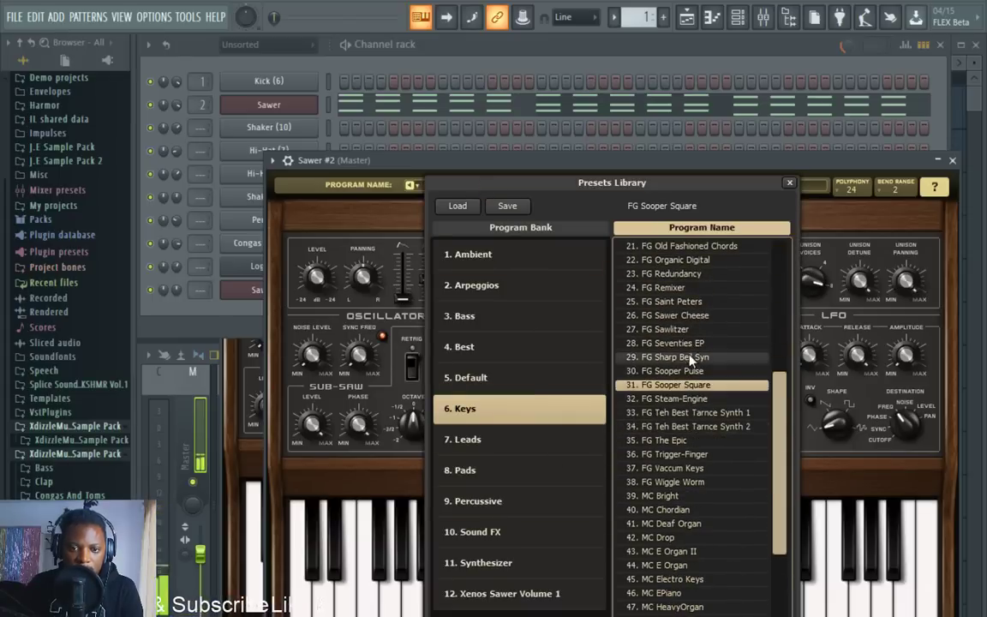
{"action": "left_click", "coordinate": [690, 357]}
{"action": "left_click", "coordinate": [694, 342]}
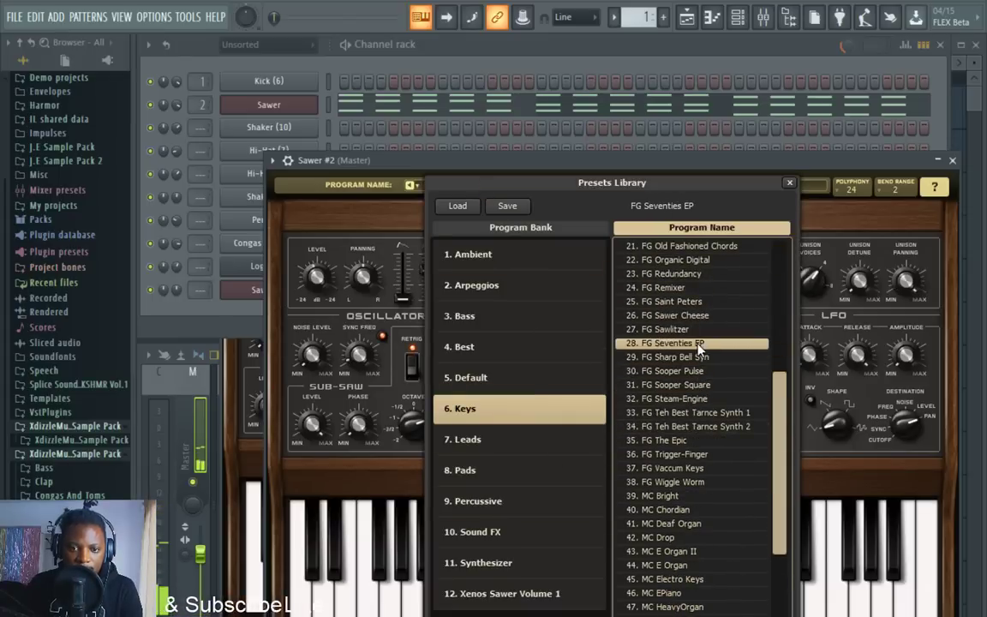
{"action": "left_click", "coordinate": [695, 413]}
{"action": "left_click", "coordinate": [699, 425]}
{"action": "left_click", "coordinate": [701, 414]}
Open the piano roll for Sawer #2 and place an F6 note at the start of bar 1.
{"action": "left_click", "coordinate": [436, 49]}
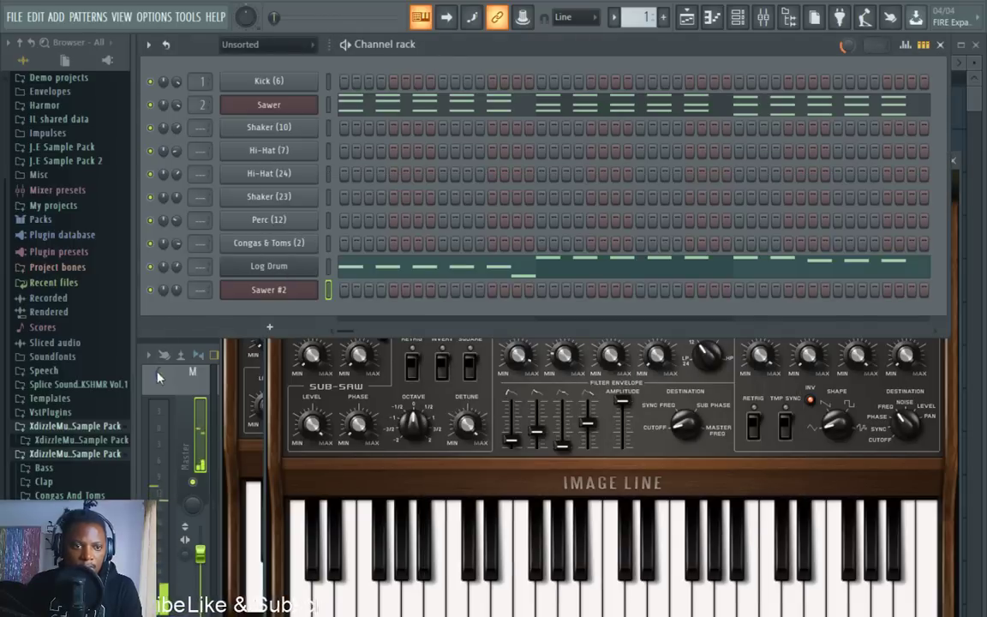
{"action": "right_click", "coordinate": [313, 285]}
{"action": "left_click", "coordinate": [341, 288]}
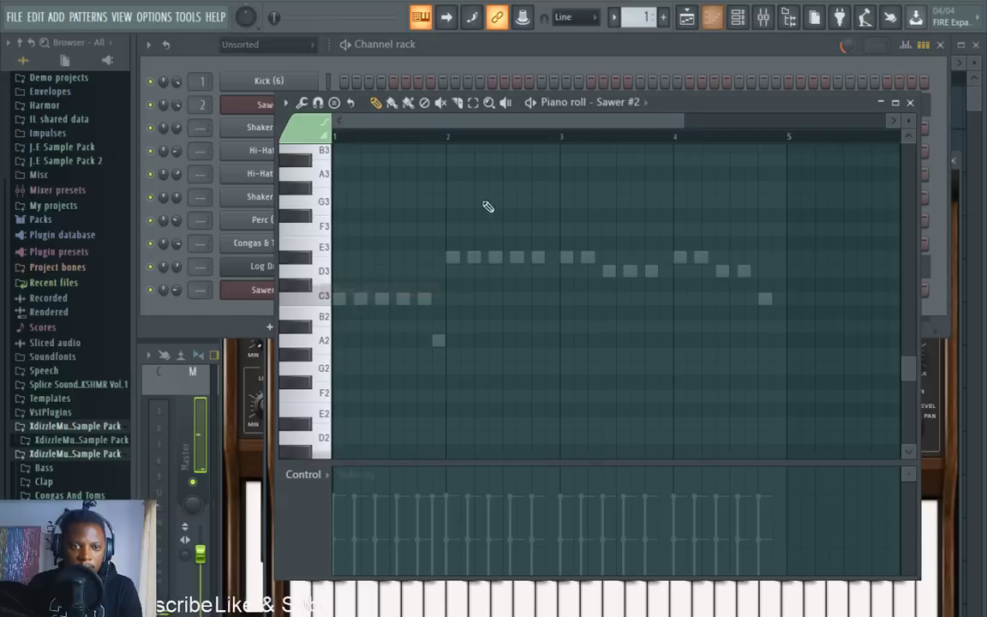
{"action": "scroll", "coordinate": [421, 206], "scroll_direction": "up", "scroll_amount": 10}
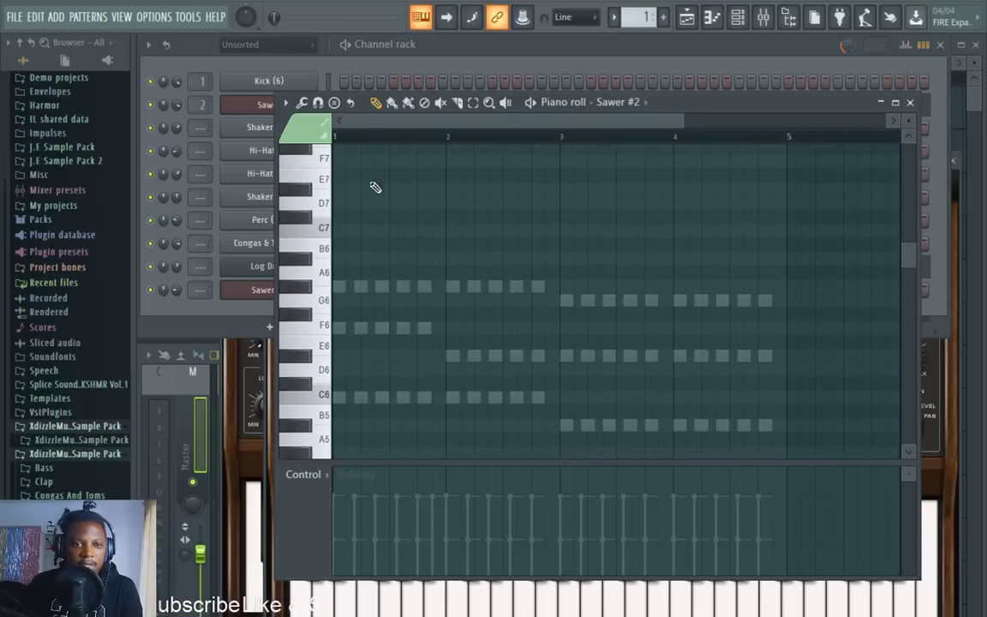
{"action": "scroll", "coordinate": [358, 175], "scroll_direction": "down", "scroll_amount": 3}
{"action": "key", "text": "space"}
{"action": "scroll", "coordinate": [379, 123], "scroll_direction": "up", "scroll_amount": 2}
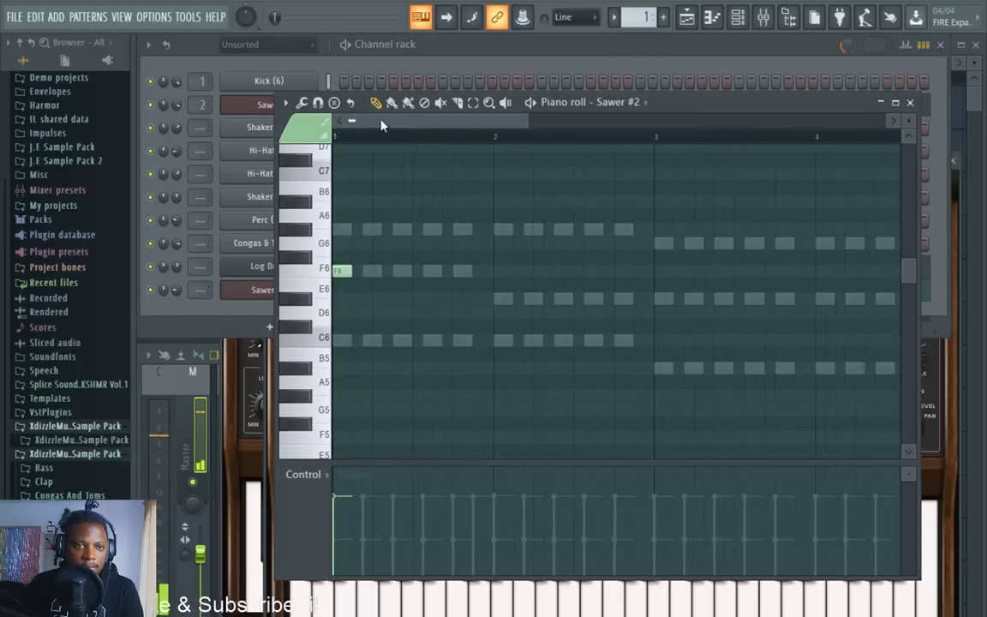
Shorten the F6 note to one step and, after trying F#6 and G6, place a one-step G#6 note on beat 2.
{"action": "left_click", "coordinate": [366, 243]}
{"action": "left_click_drag", "start_coordinate": [366, 243], "coordinate": [368, 258]}
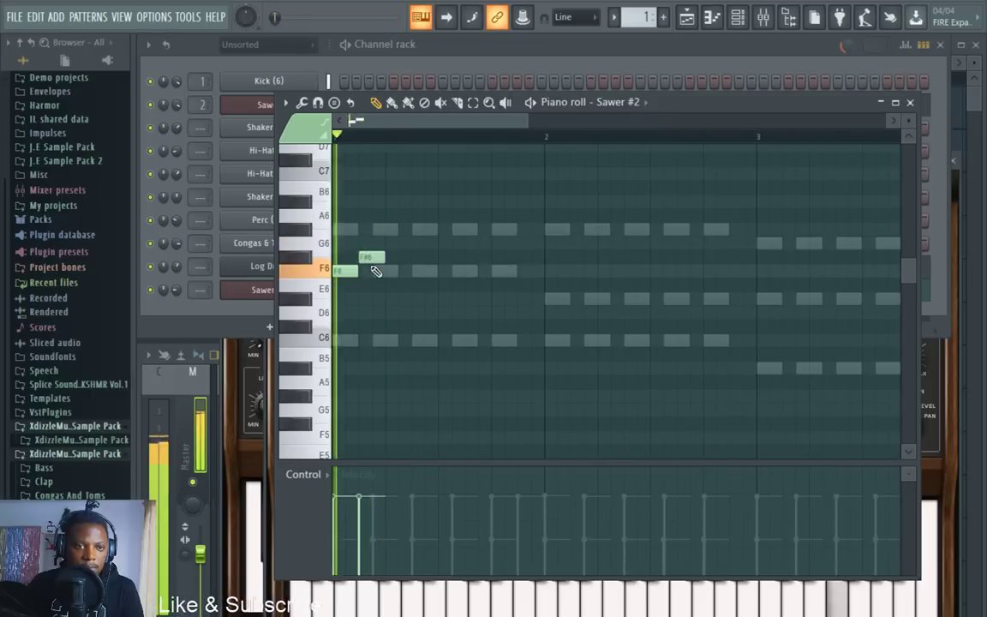
{"action": "scroll", "coordinate": [402, 126], "scroll_direction": "up", "scroll_amount": 1}
{"action": "scroll", "coordinate": [401, 126], "scroll_direction": "up", "scroll_amount": 1}
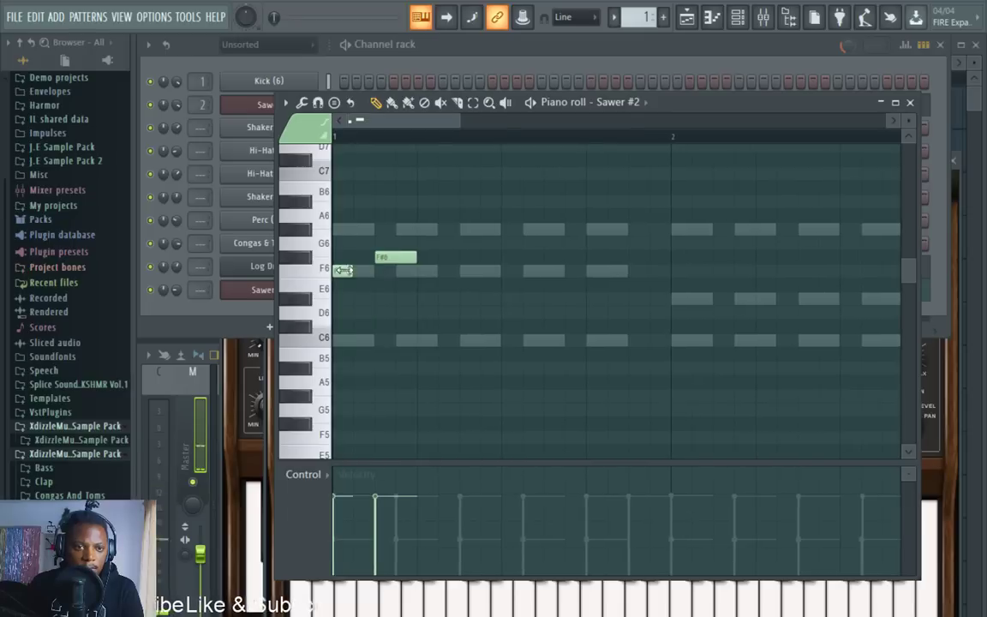
{"action": "left_click", "coordinate": [378, 243]}
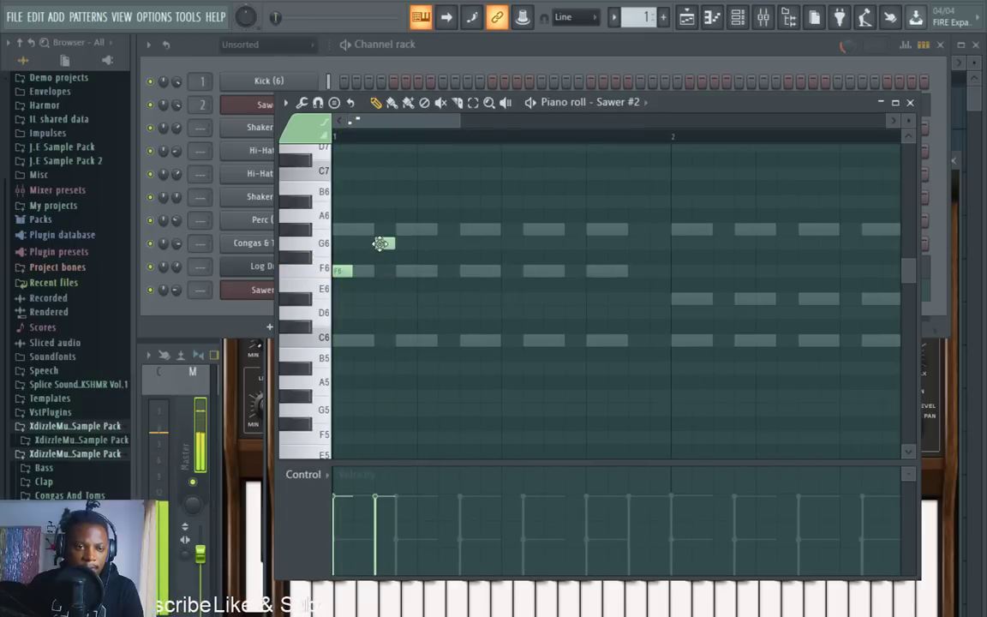
{"action": "key", "text": "space"}
{"action": "right_click", "coordinate": [387, 245]}
{"action": "key", "text": "space"}
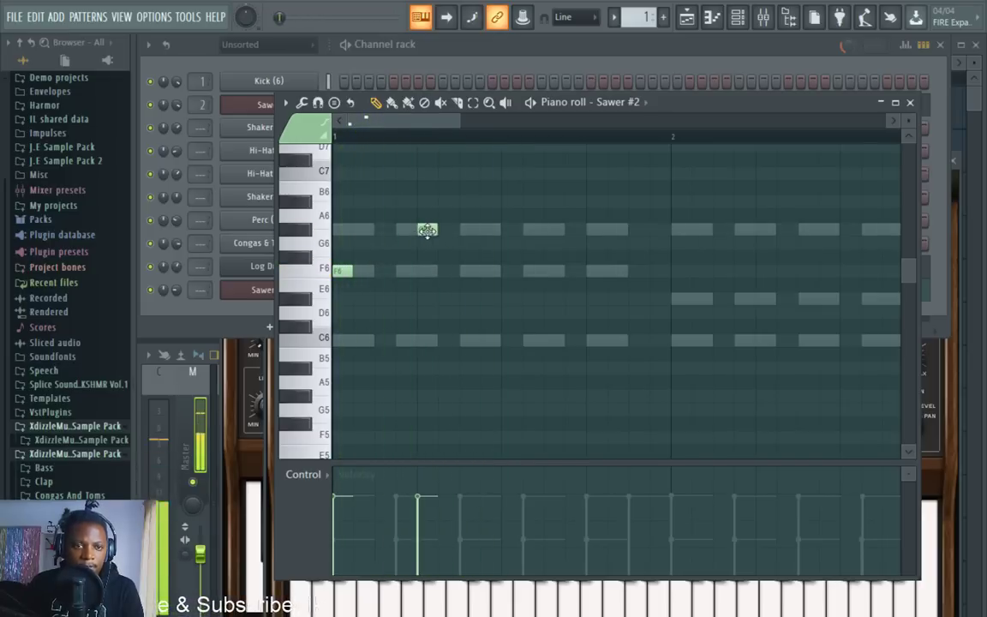
Add an A#6 note at the start of the third chord and a C7 note at the start of the fourth chord in bar 1.
{"action": "left_click", "coordinate": [468, 202]}
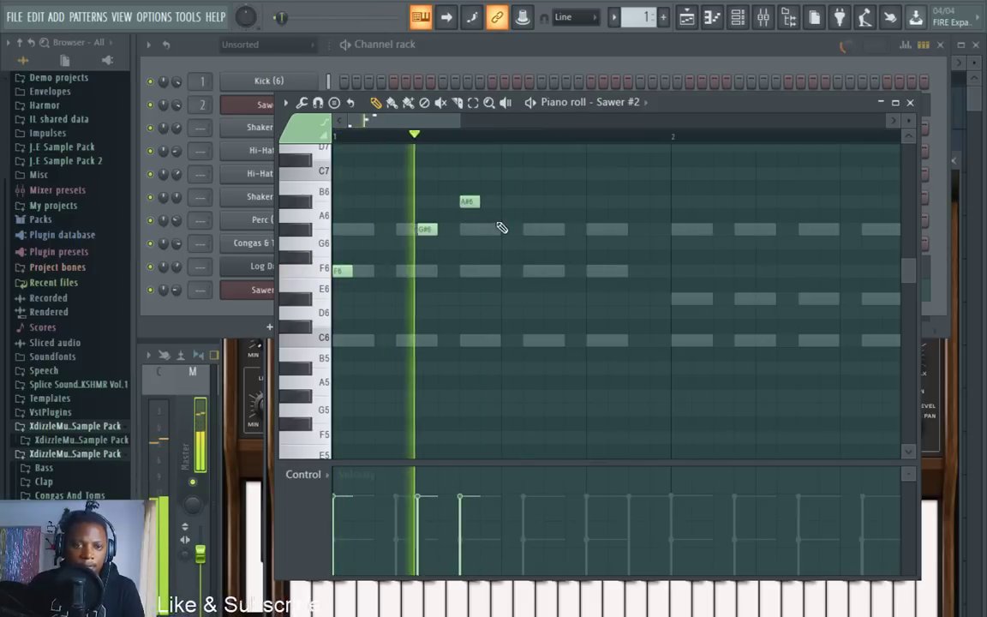
{"action": "left_click", "coordinate": [510, 190]}
{"action": "left_click_drag", "start_coordinate": [510, 190], "coordinate": [529, 172]}
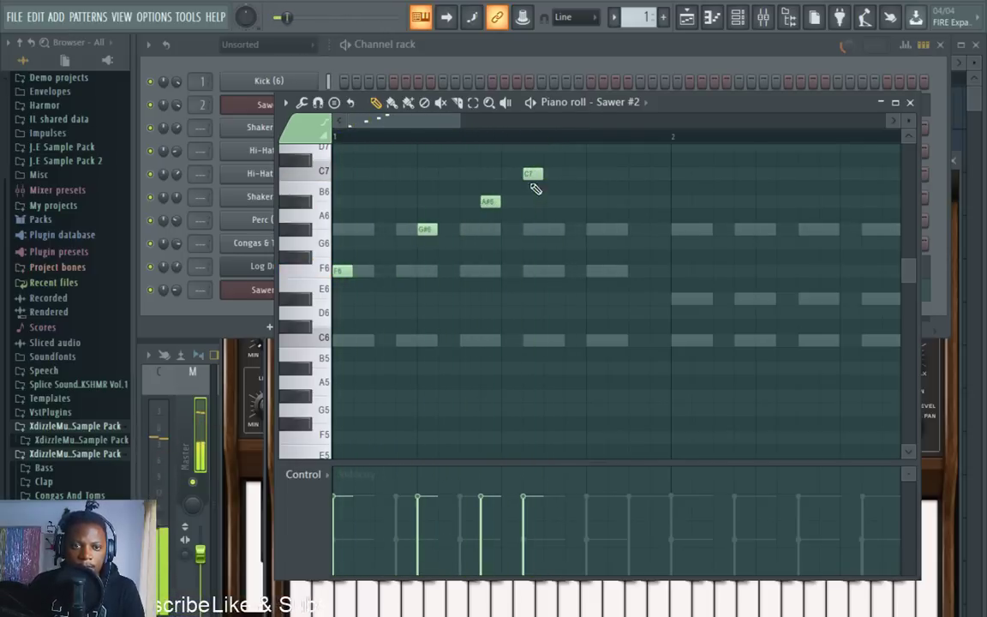
{"action": "left_click", "coordinate": [485, 200]}
{"action": "right_click", "coordinate": [485, 200]}
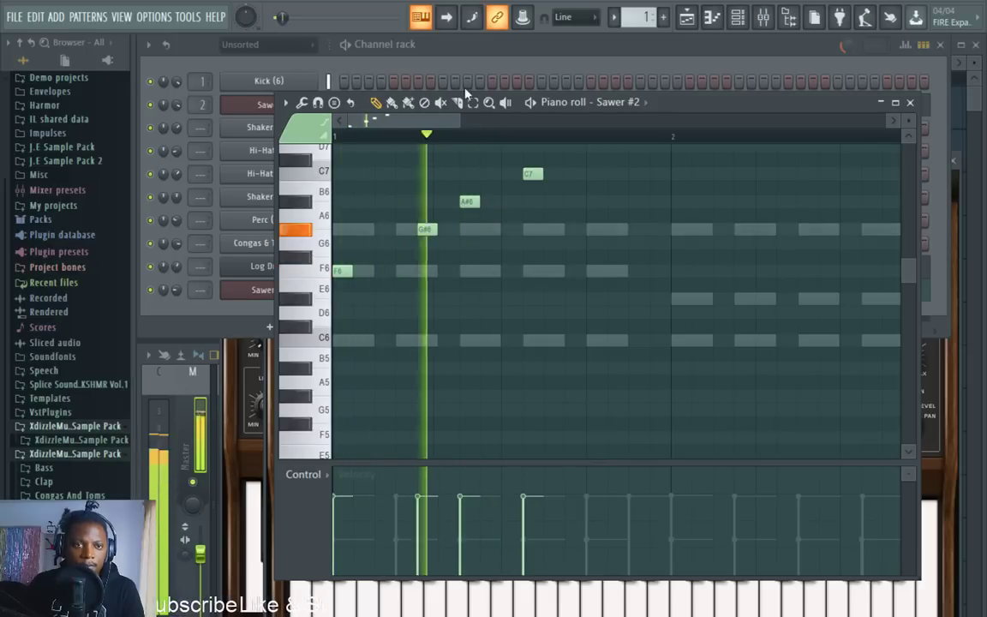
Check the channel rack during playback and move the G#6 note one step earlier to match the second chord of bar 1.
{"action": "left_click", "coordinate": [416, 78]}
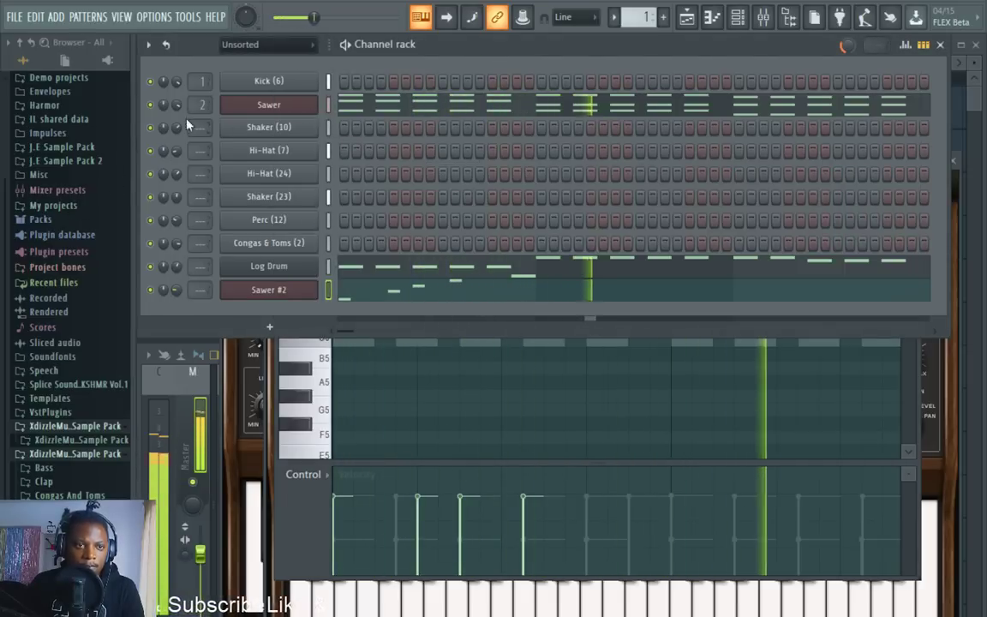
{"action": "left_click", "coordinate": [388, 296]}
{"action": "left_click", "coordinate": [390, 296]}
{"action": "left_click_drag", "start_coordinate": [418, 232], "coordinate": [398, 227]}
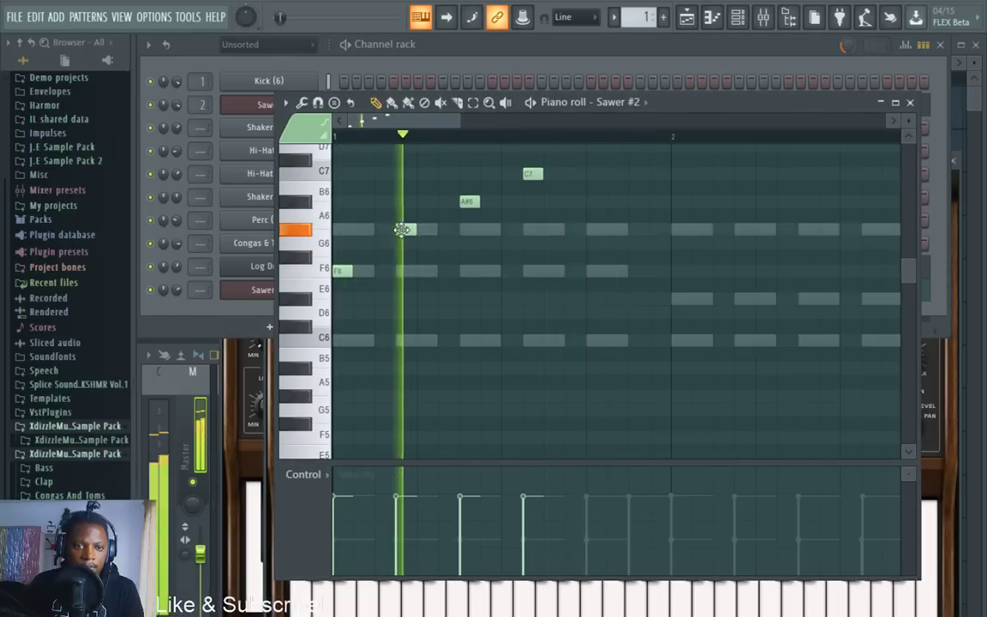
Add a C7 note on the fifth chord of bar 1 and a G#6 note directly after that chord's start.
{"action": "scroll", "coordinate": [553, 232], "scroll_direction": "up", "scroll_amount": 1}
{"action": "scroll", "coordinate": [553, 233], "scroll_direction": "up", "scroll_amount": 3}
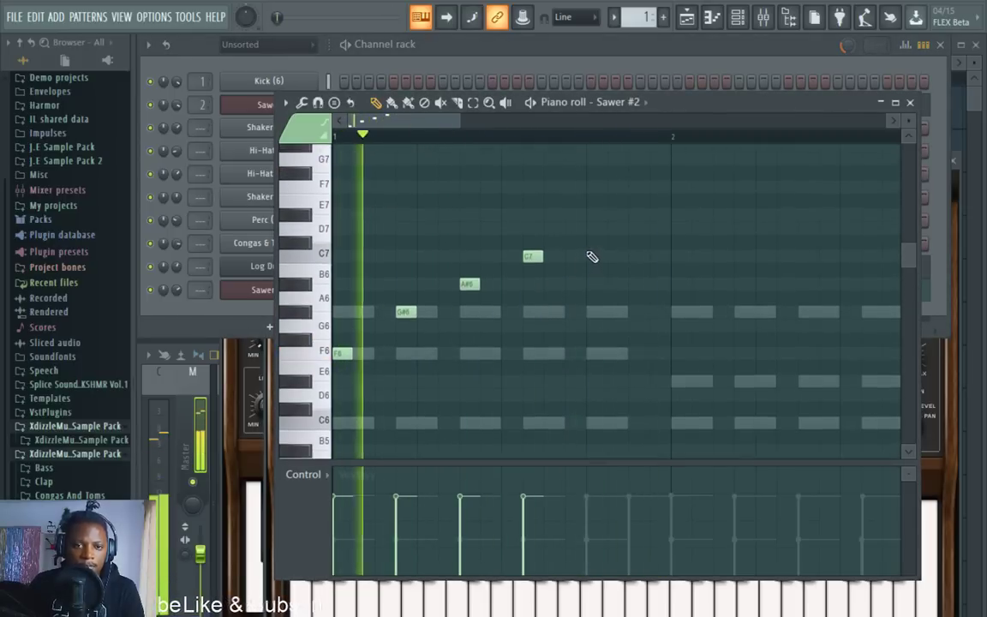
{"action": "left_click", "coordinate": [591, 229]}
{"action": "left_click_drag", "start_coordinate": [593, 230], "coordinate": [596, 256]}
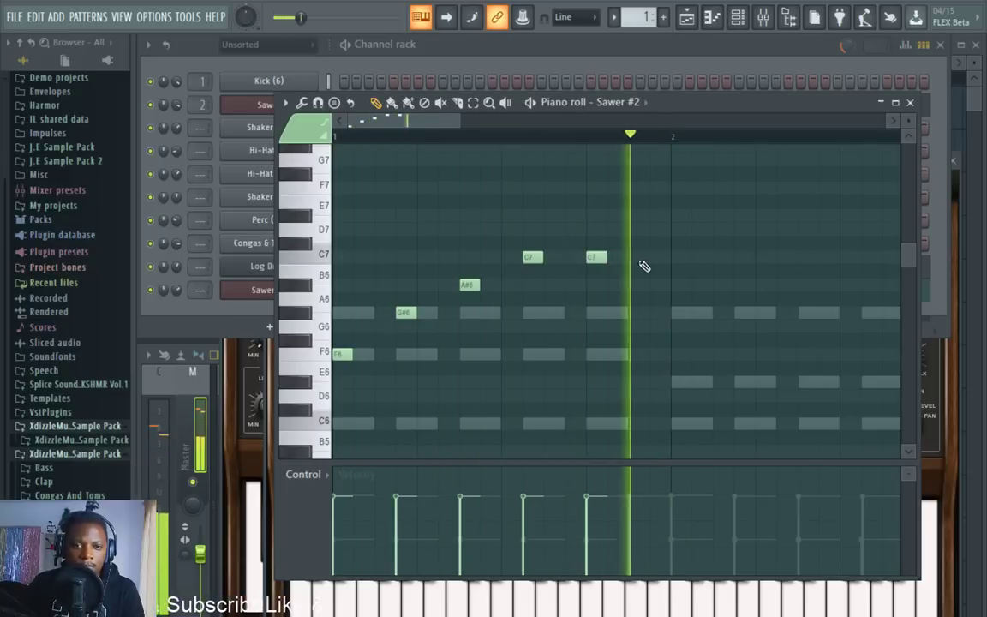
{"action": "left_click", "coordinate": [641, 353]}
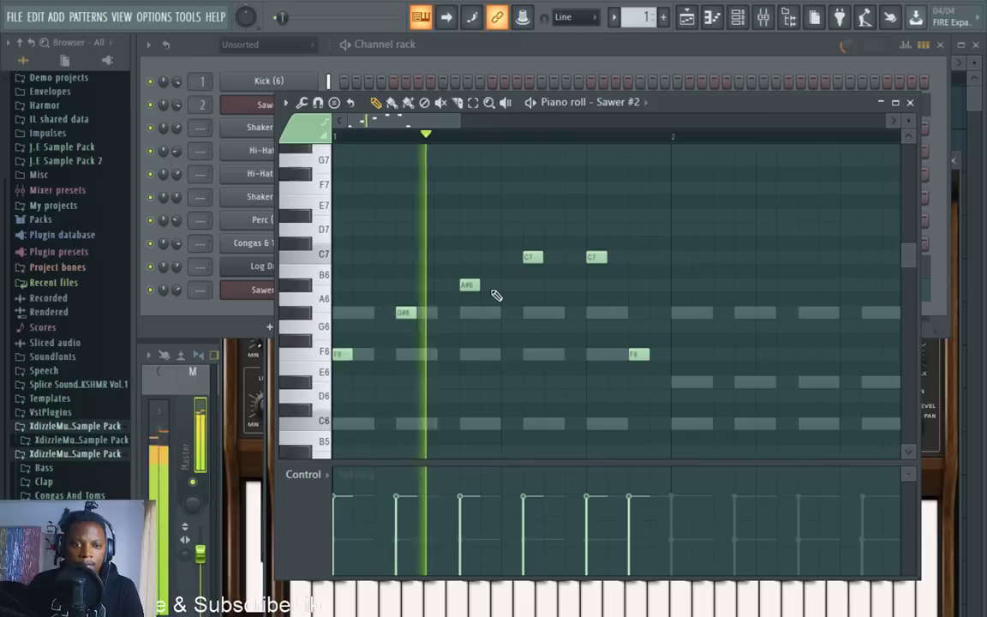
{"action": "left_click_drag", "start_coordinate": [638, 354], "coordinate": [638, 313]}
{"action": "scroll", "coordinate": [458, 143], "scroll_direction": "down", "scroll_amount": 1}
{"action": "scroll", "coordinate": [458, 143], "scroll_direction": "down", "scroll_amount": 2}
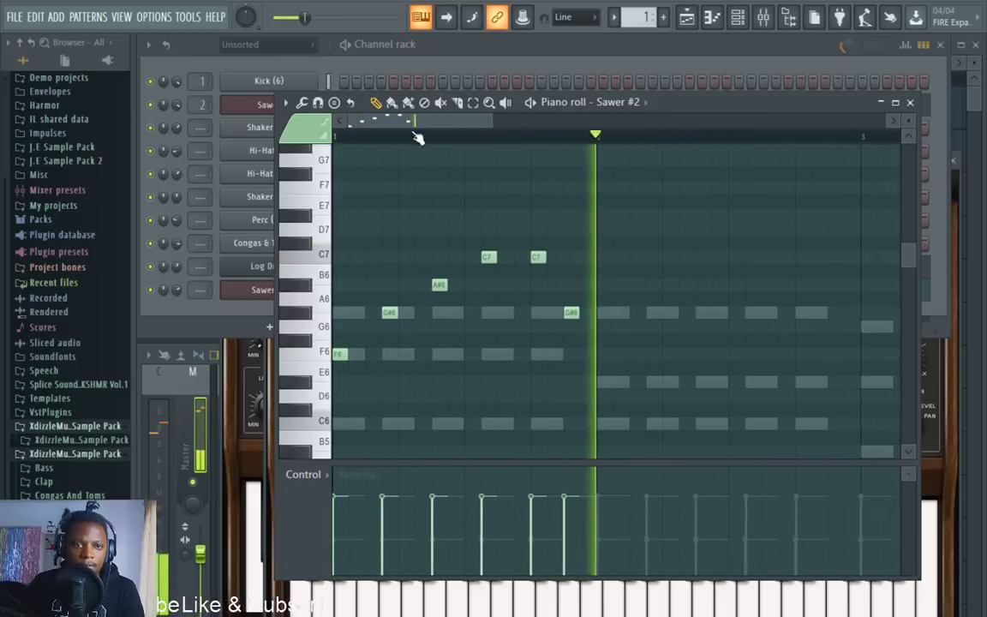
Clear the melody notes after the first G#6 in bar 1 and move that G#6 one step earlier.
{"action": "scroll", "coordinate": [383, 147], "scroll_direction": "down", "scroll_amount": 1}
{"action": "key", "text": "space"}
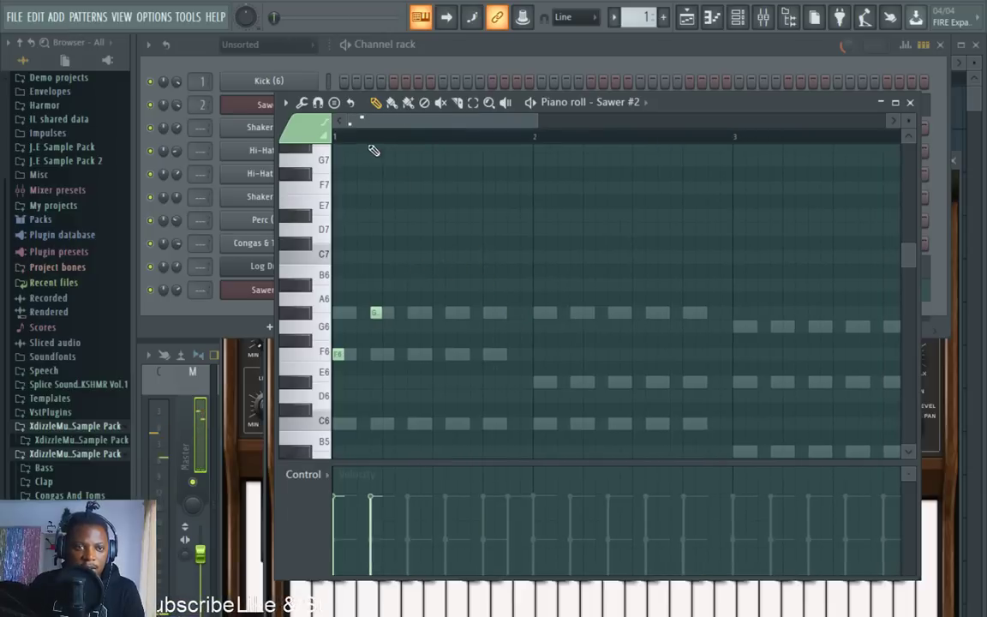
{"action": "scroll", "coordinate": [373, 151], "scroll_direction": "up", "scroll_amount": 4}
{"action": "key", "text": "space"}
{"action": "key", "text": "space"}
{"action": "key", "text": "space"}
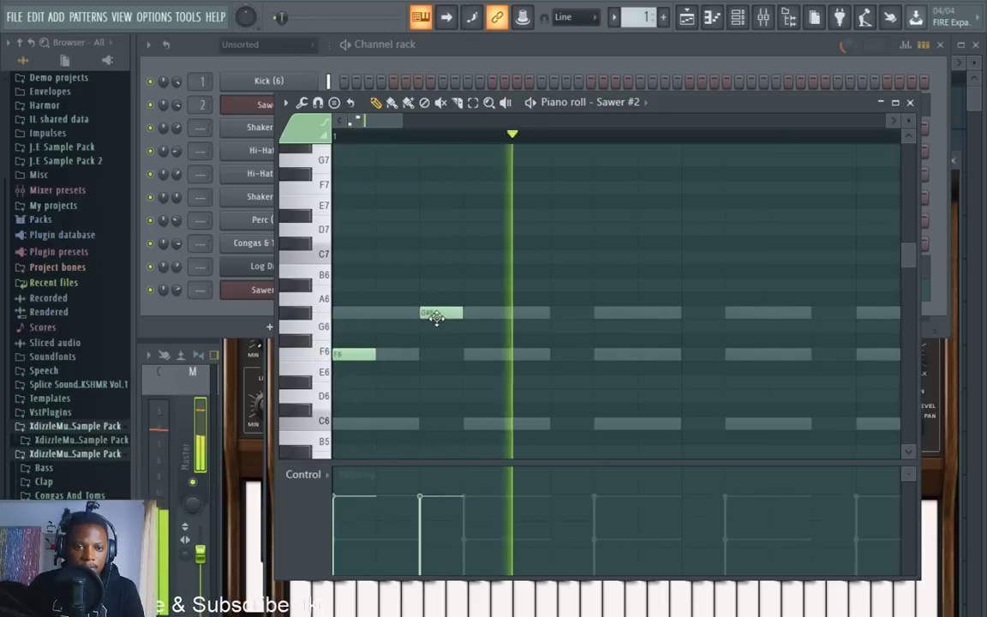
Move the G#6 note directly after the opening F6 and add two consecutive C7 notes right behind it.
{"action": "left_click_drag", "start_coordinate": [425, 310], "coordinate": [392, 313]}
{"action": "left_click", "coordinate": [432, 270]}
{"action": "mouse_move", "coordinate": [440, 271]}
{"action": "left_mouse_down"}
{"action": "mouse_move", "coordinate": [441, 329]}
{"action": "mouse_move", "coordinate": [440, 258]}
{"action": "left_mouse_up"}
{"action": "left_click", "coordinate": [512, 216]}
{"action": "left_click_drag", "start_coordinate": [512, 216], "coordinate": [497, 262]}
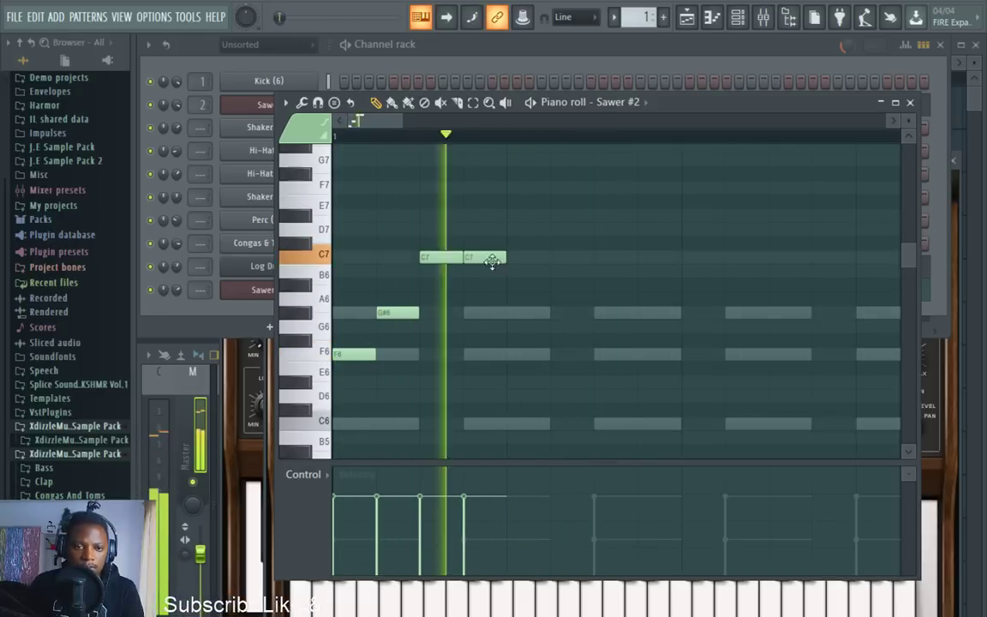
Add two more consecutive C7 notes one step after the first pair and an F6 note right behind them.
{"action": "left_click", "coordinate": [570, 257]}
{"action": "left_click", "coordinate": [604, 257]}
{"action": "left_click", "coordinate": [643, 216]}
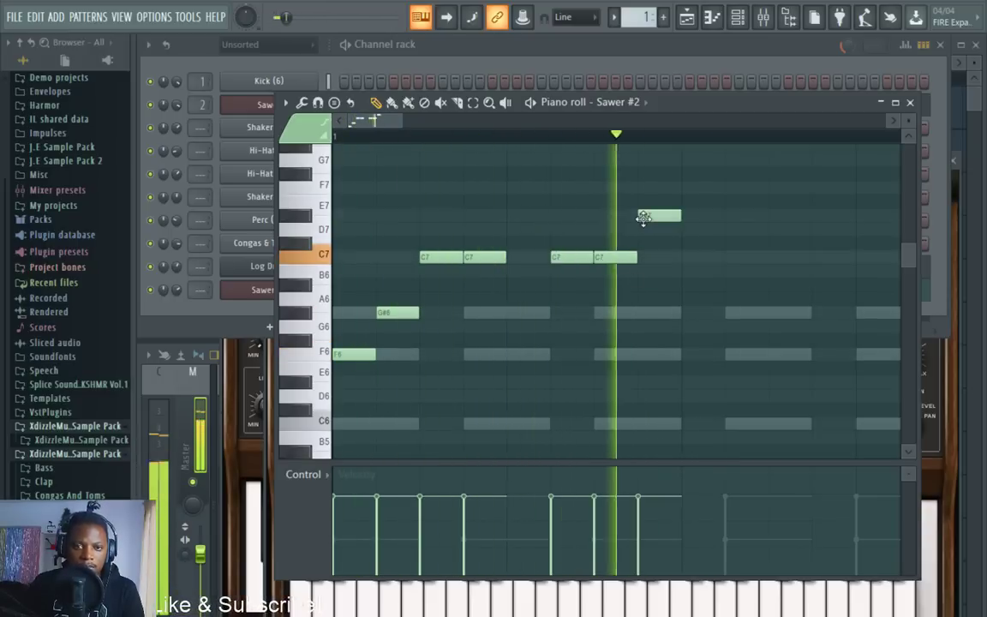
{"action": "left_click_drag", "start_coordinate": [662, 220], "coordinate": [661, 230]}
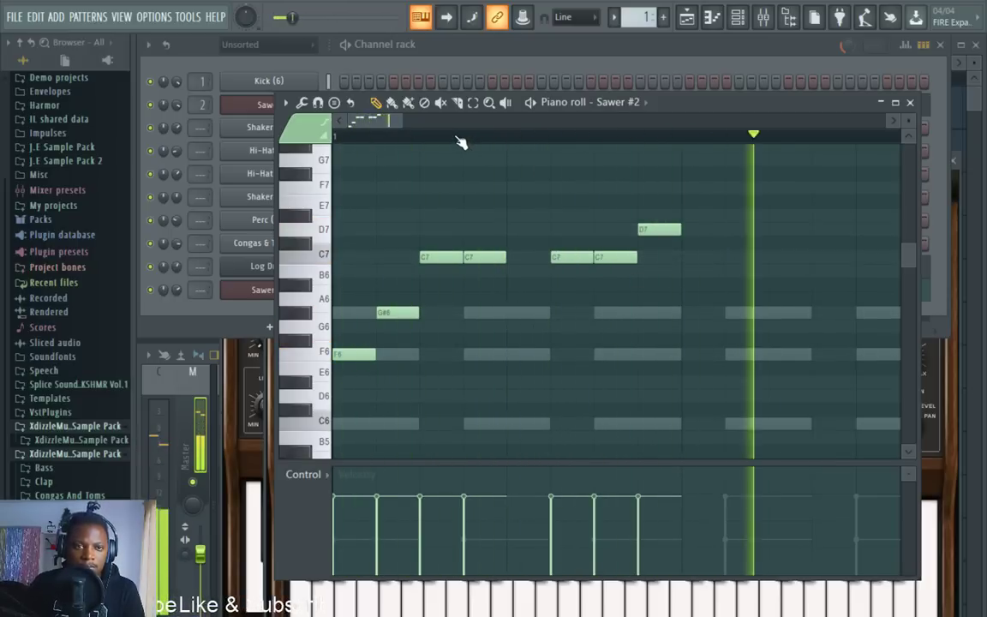
{"action": "scroll", "coordinate": [460, 139], "scroll_direction": "down", "scroll_amount": 2}
{"action": "left_click_drag", "start_coordinate": [529, 229], "coordinate": [519, 356]}
{"action": "key", "text": "space"}
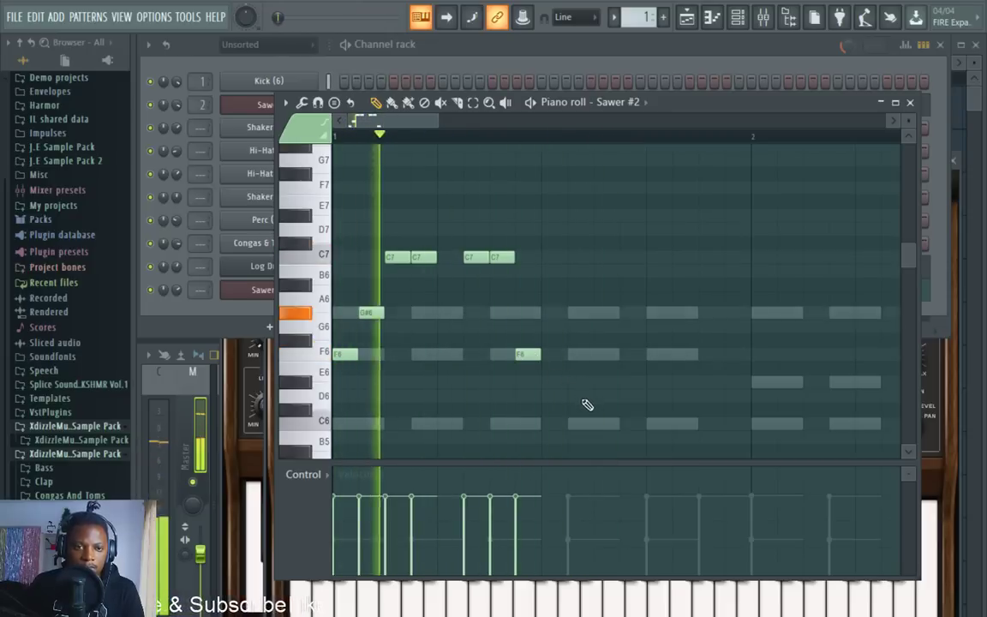
Duplicate the Sawer #2 melody phrase, then duplicate the result again to fill bars 1 and 2.
{"action": "key", "text": "ctrl+a"}
{"action": "left_click_drag", "start_coordinate": [346, 354], "coordinate": [542, 362]}
{"action": "scroll", "coordinate": [485, 137], "scroll_direction": "down", "scroll_amount": 3}
{"action": "key", "text": "ctrl+a"}
{"action": "left_click_drag", "start_coordinate": [340, 356], "coordinate": [572, 364]}
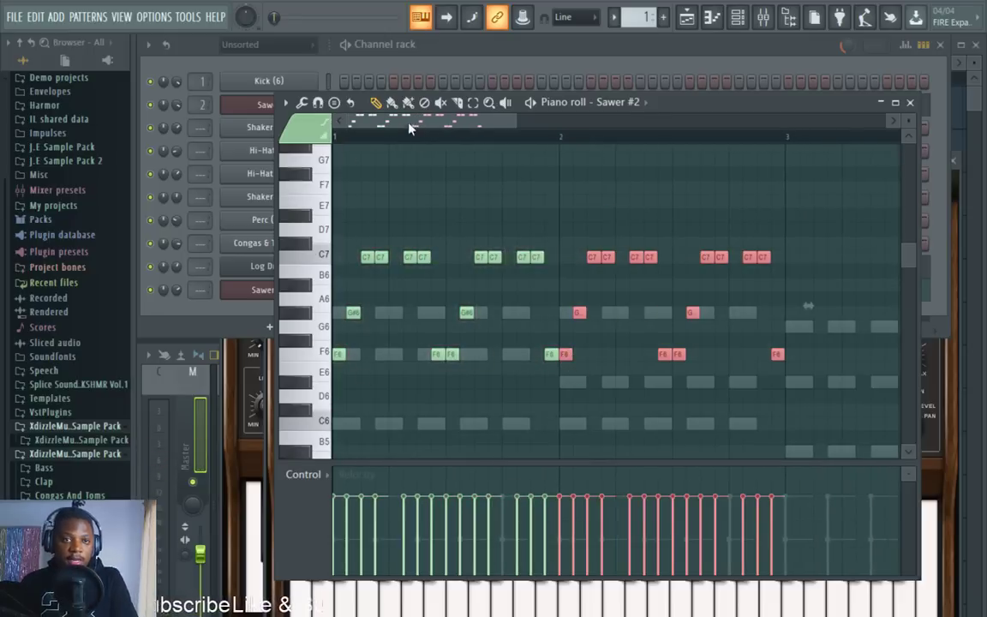
{"action": "left_click", "coordinate": [391, 55]}
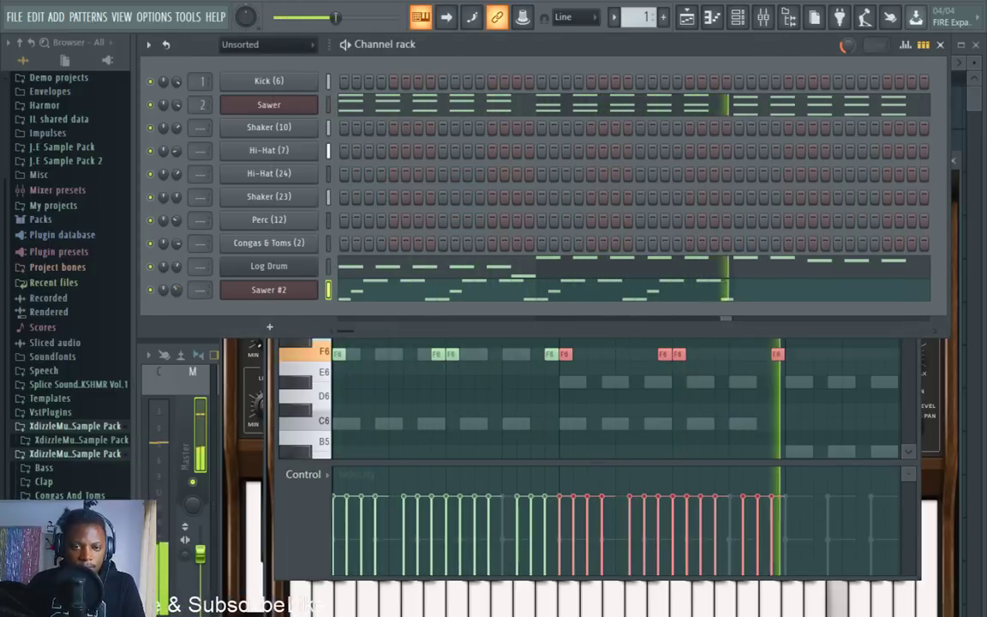
{"action": "left_click", "coordinate": [517, 384]}
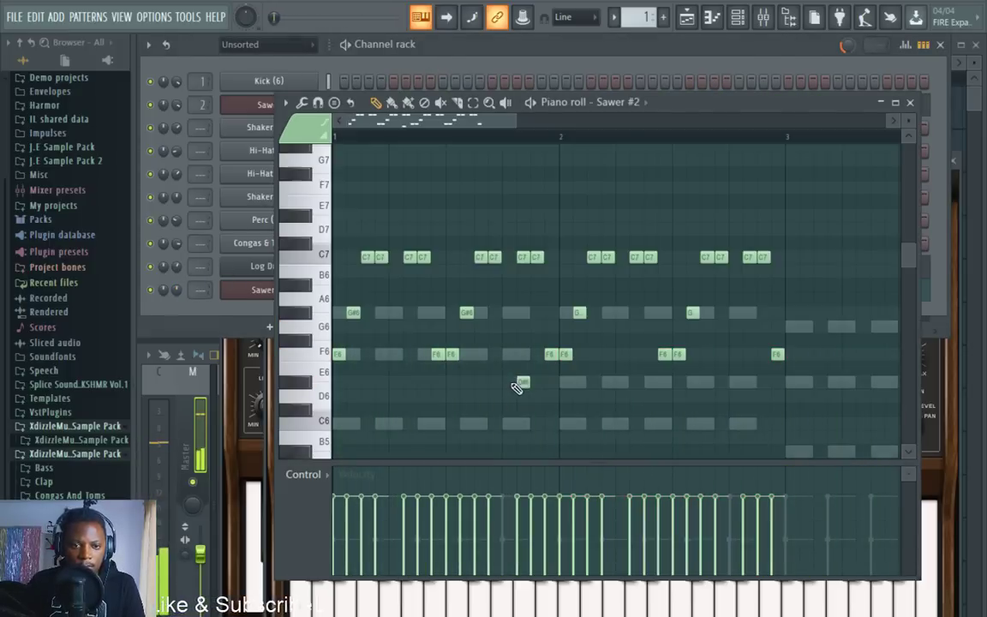
{"action": "left_click", "coordinate": [507, 57]}
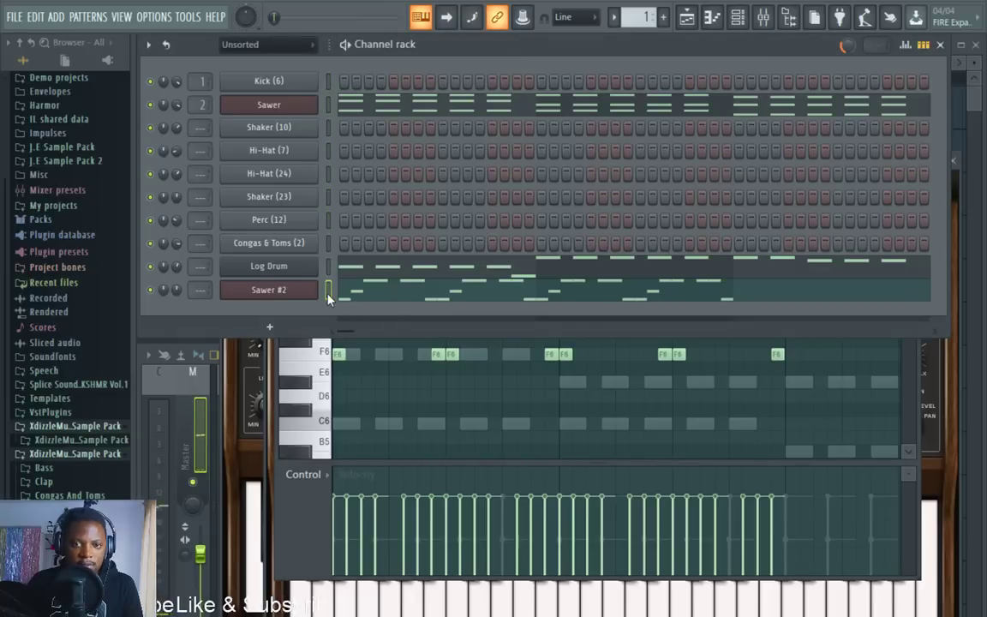
{"action": "left_click", "coordinate": [396, 369]}
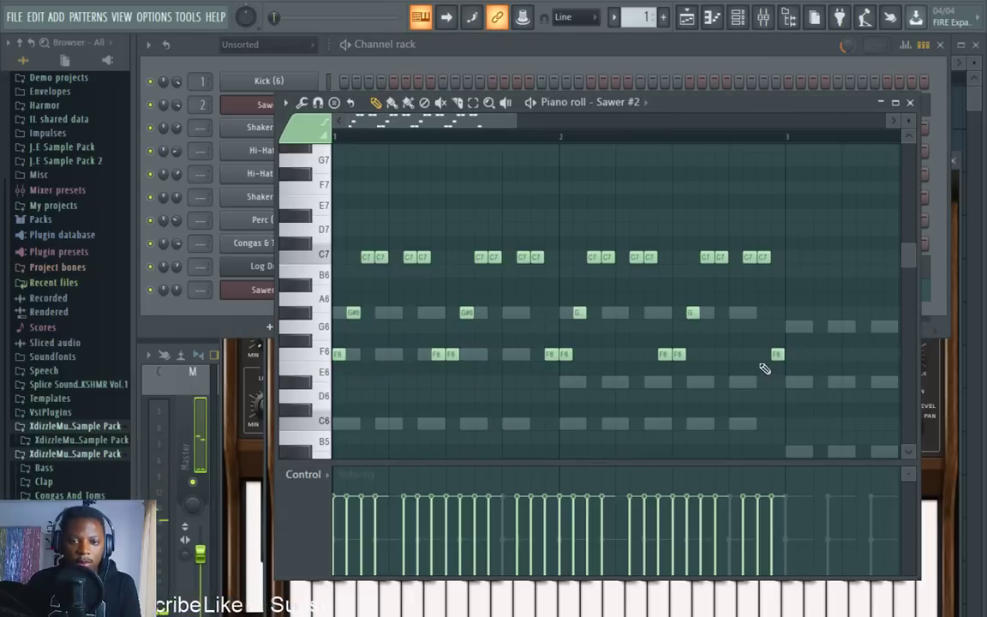
Cut the Sawer #2 melody out of pattern 1 and paste it into the same channel of pattern 3.
{"action": "left_click", "coordinate": [499, 48]}
{"action": "double_click", "coordinate": [330, 295]}
{"action": "left_click", "coordinate": [330, 294]}
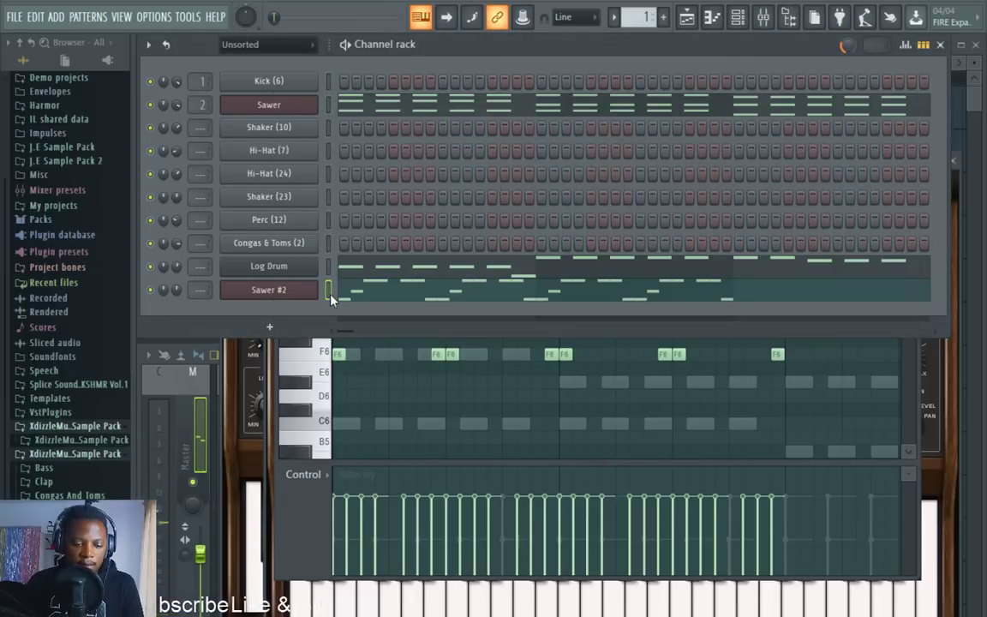
{"action": "key", "text": "ctrl+x"}
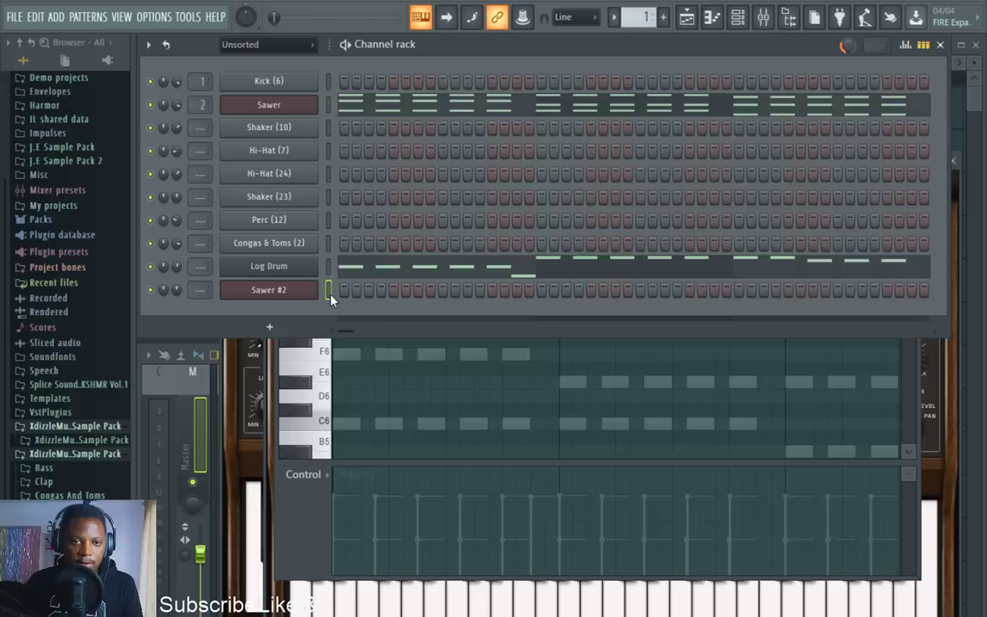
{"action": "key", "text": "KP_Add"}
{"action": "key", "text": "KP_Add"}
{"action": "key", "text": "ctrl+v"}
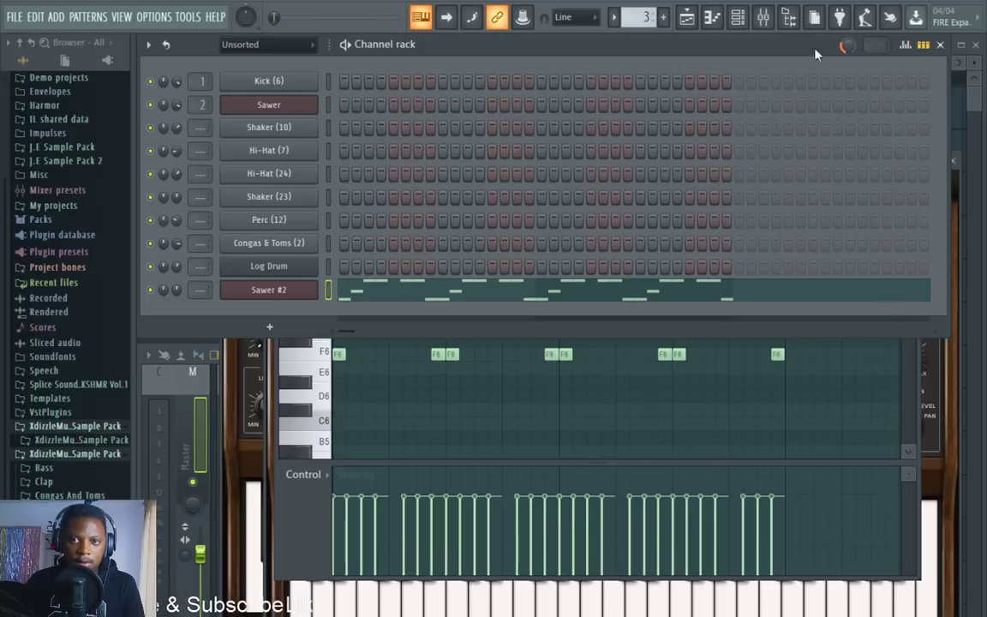
Place two Pattern 3 clips back to back on Track 4 across bars 1 to 4 and play the arrangement.
{"action": "left_click", "coordinate": [687, 19]}
{"action": "left_click_drag", "start_coordinate": [553, 246], "coordinate": [752, 244]}
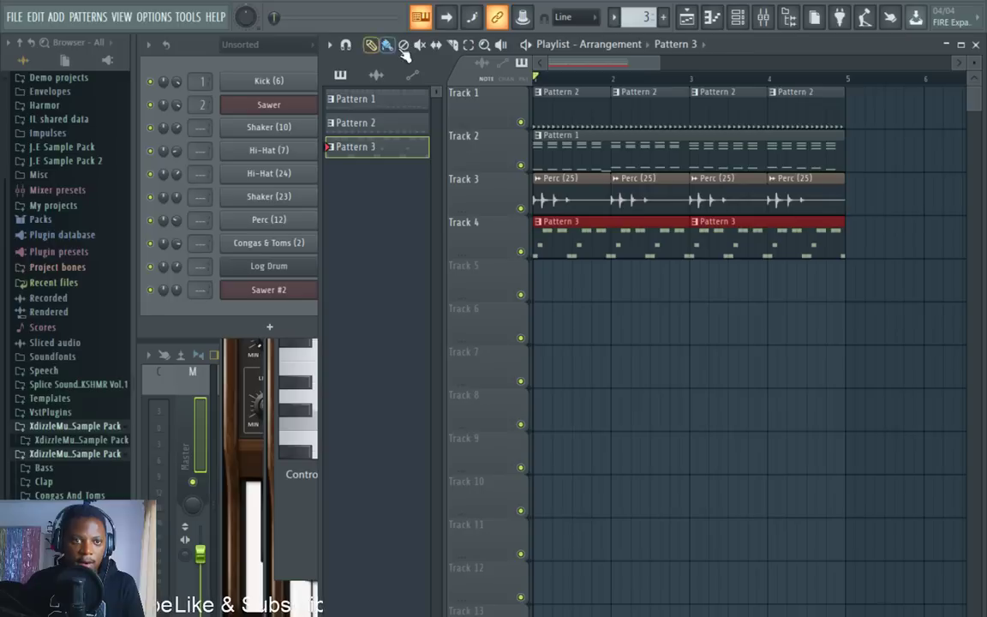
{"action": "left_click", "coordinate": [346, 46]}
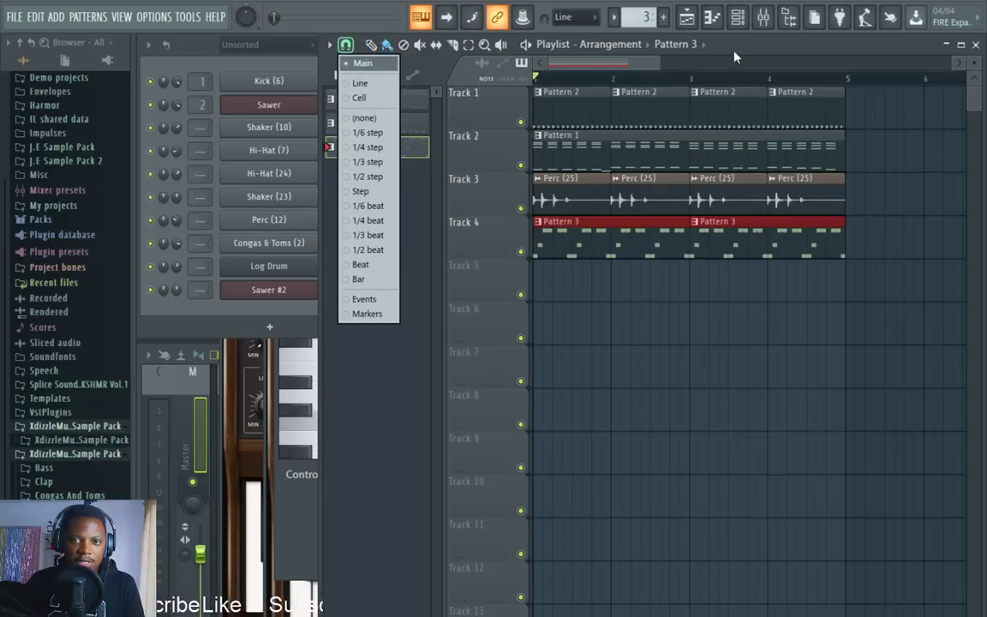
{"action": "key", "text": "space"}
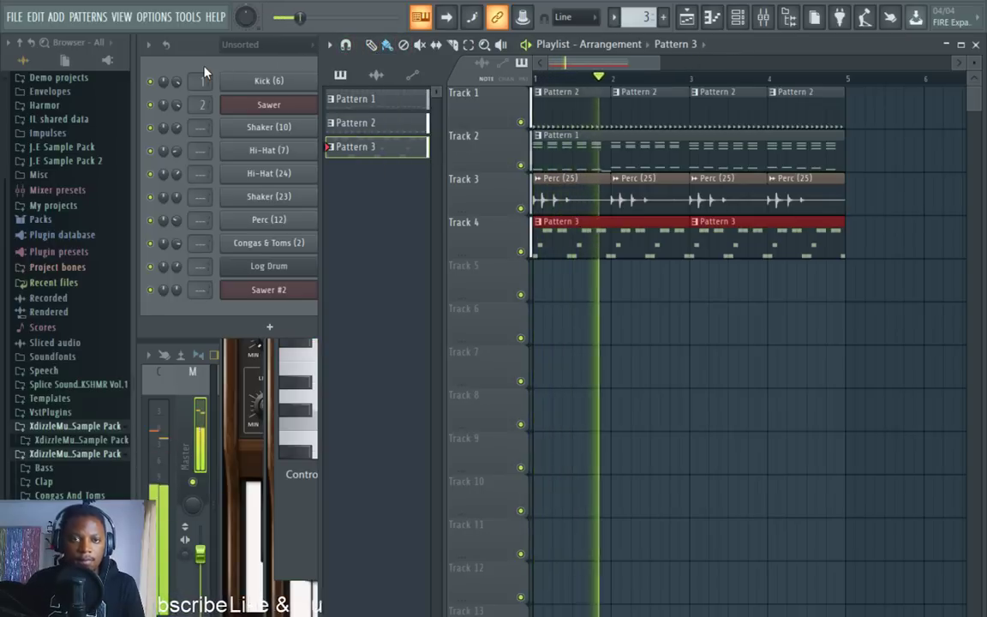
Open the Sawer chords of Pattern 1 in the piano roll and stop playback.
{"action": "key", "text": "F6"}
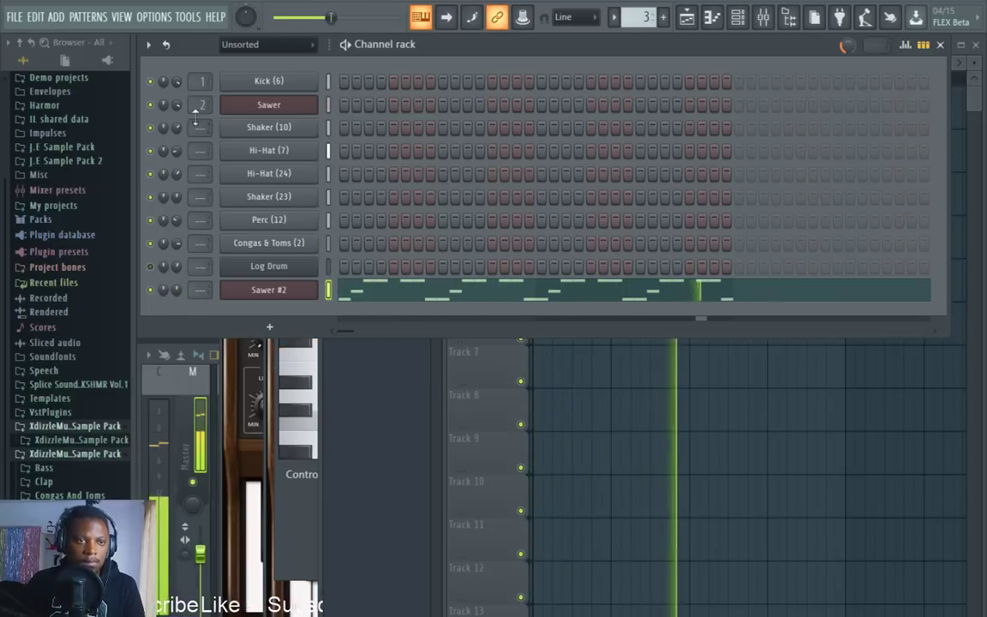
{"action": "left_click", "coordinate": [276, 104]}
{"action": "left_click", "coordinate": [520, 50]}
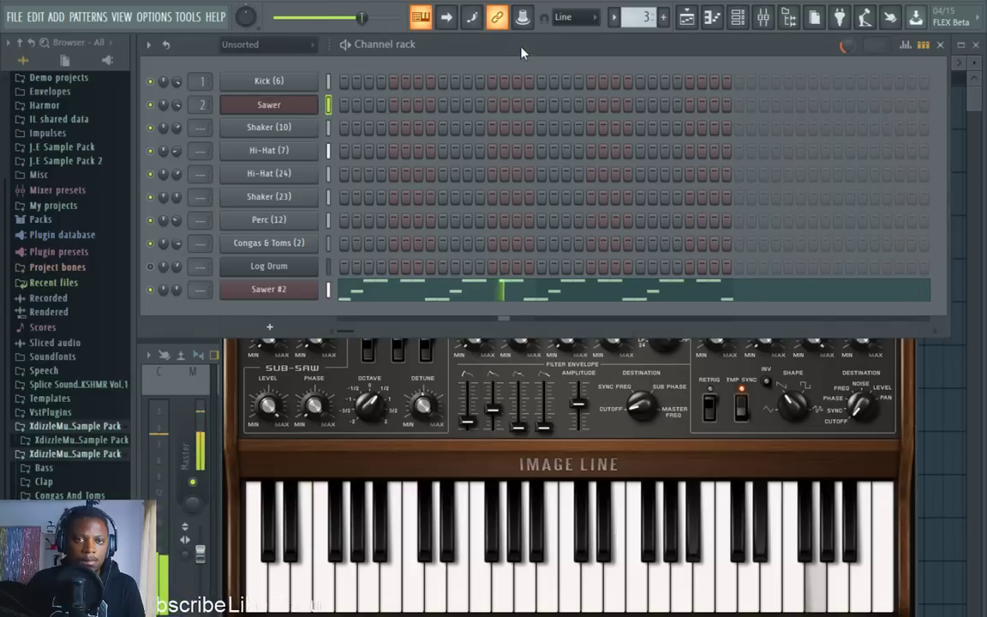
{"action": "left_click", "coordinate": [969, 93]}
{"action": "double_click", "coordinate": [570, 155]}
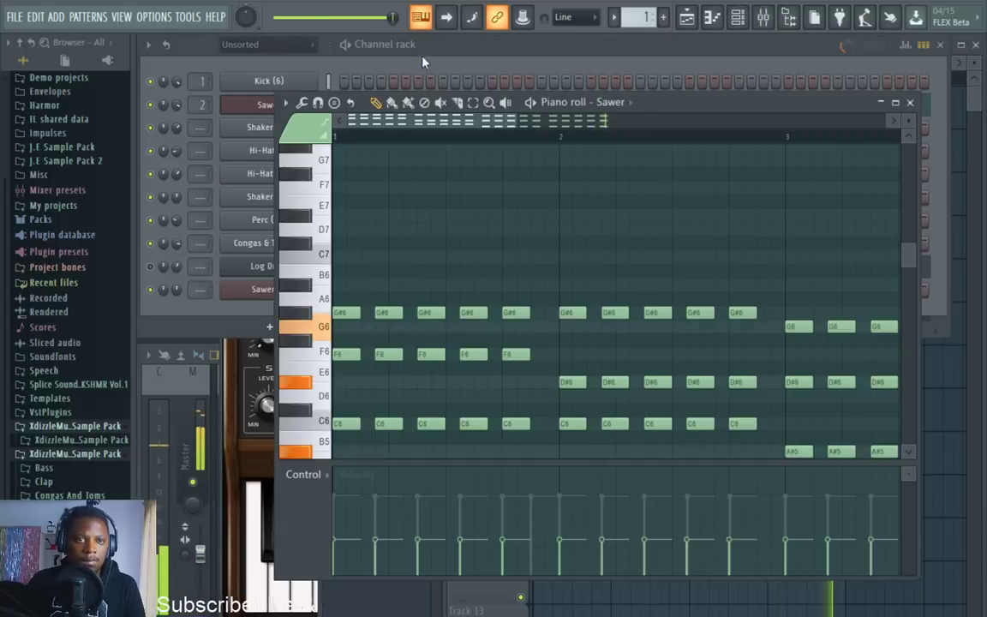
{"action": "left_click", "coordinate": [411, 62]}
{"action": "key", "text": "space"}
{"action": "left_click", "coordinate": [395, 111]}
{"action": "left_click", "coordinate": [395, 111]}
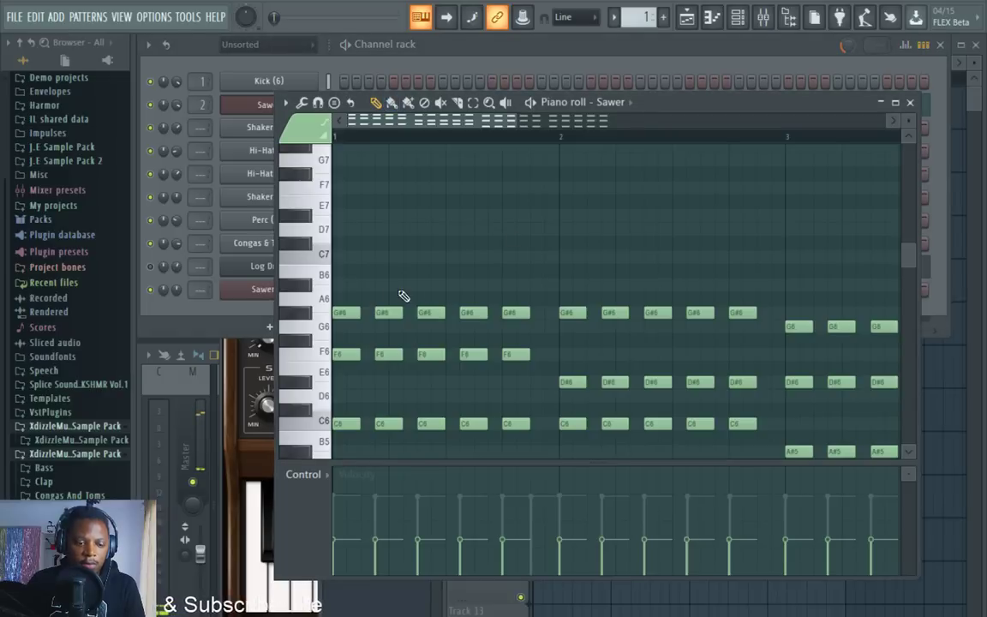
Raise the velocity of all Sawer chord notes across bars 1 to 4 in two passes while listening to the result.
{"action": "scroll", "coordinate": [439, 137], "scroll_direction": "down", "scroll_amount": 5}
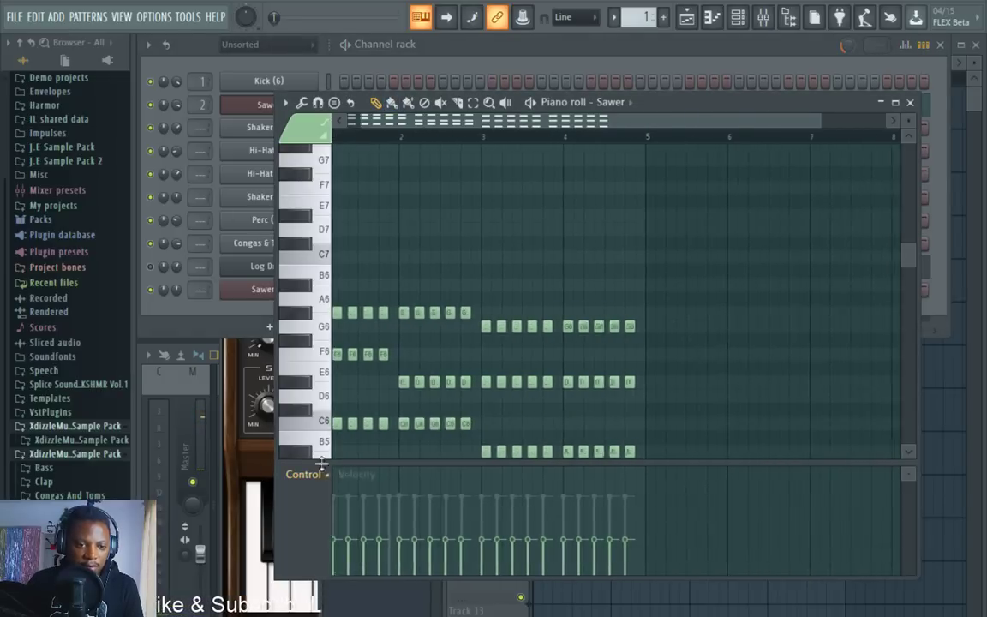
{"action": "scroll", "coordinate": [454, 131], "scroll_direction": "down", "scroll_amount": 2}
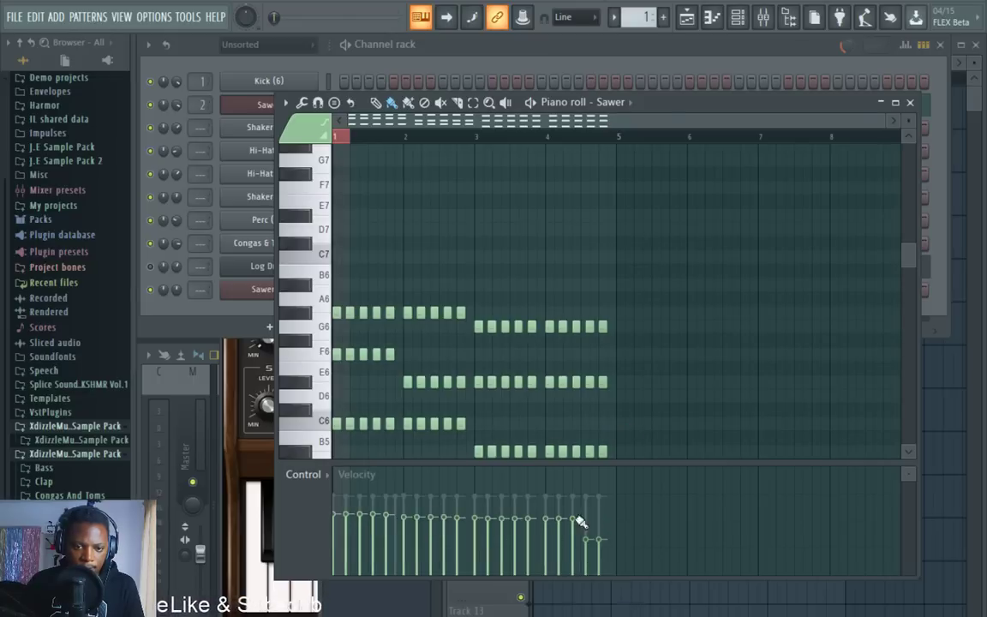
{"action": "key", "text": "space"}
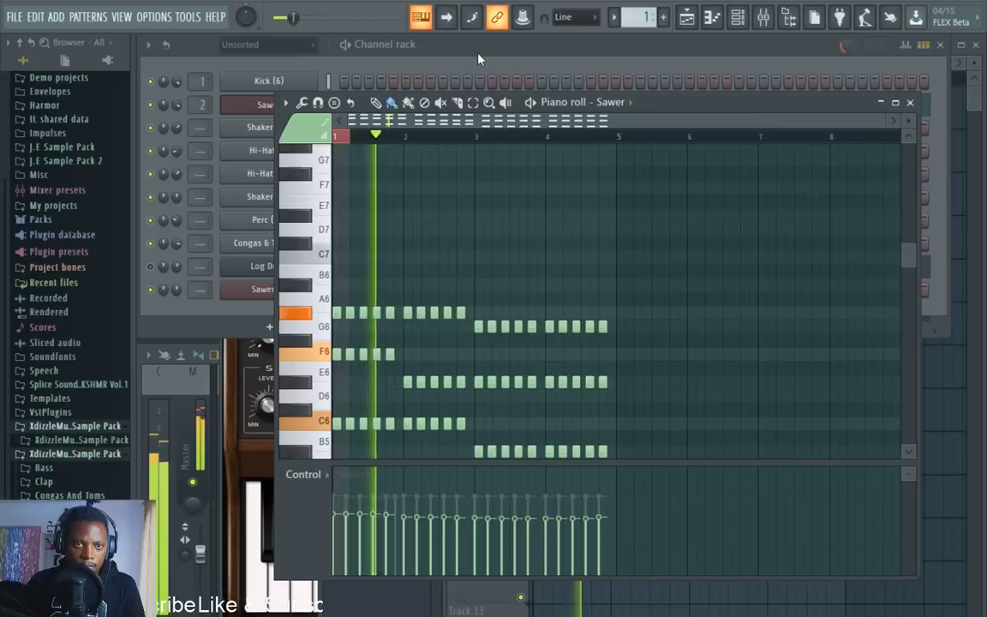
{"action": "left_click", "coordinate": [424, 49]}
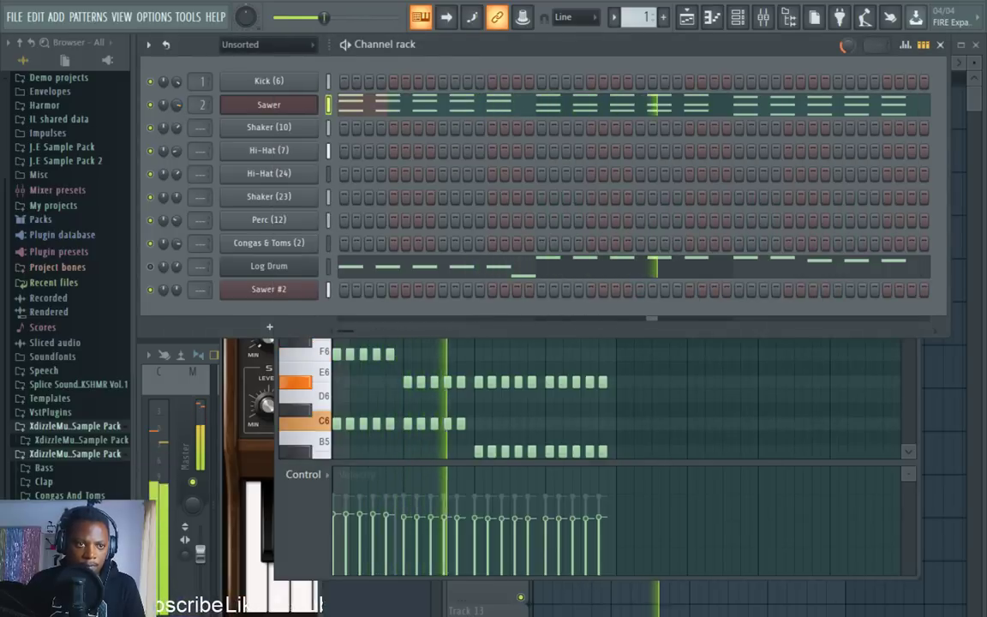
{"action": "left_click_drag", "start_coordinate": [339, 501], "coordinate": [624, 501]}
{"action": "left_click", "coordinate": [469, 50]}
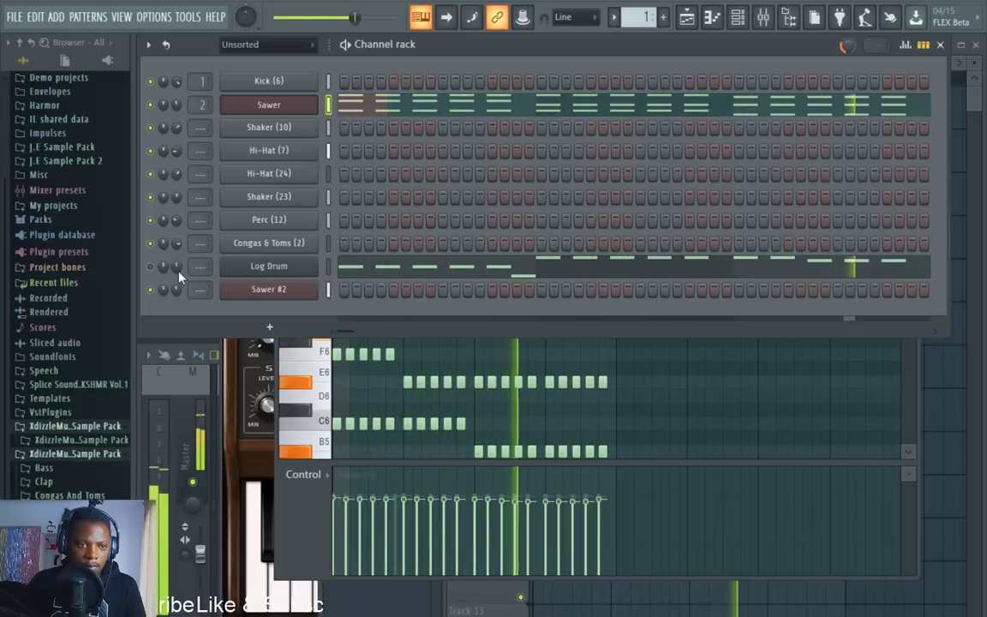
Create an automation clip for the filter cutoff of the Sawer chords' synth.
{"action": "left_click", "coordinate": [268, 105]}
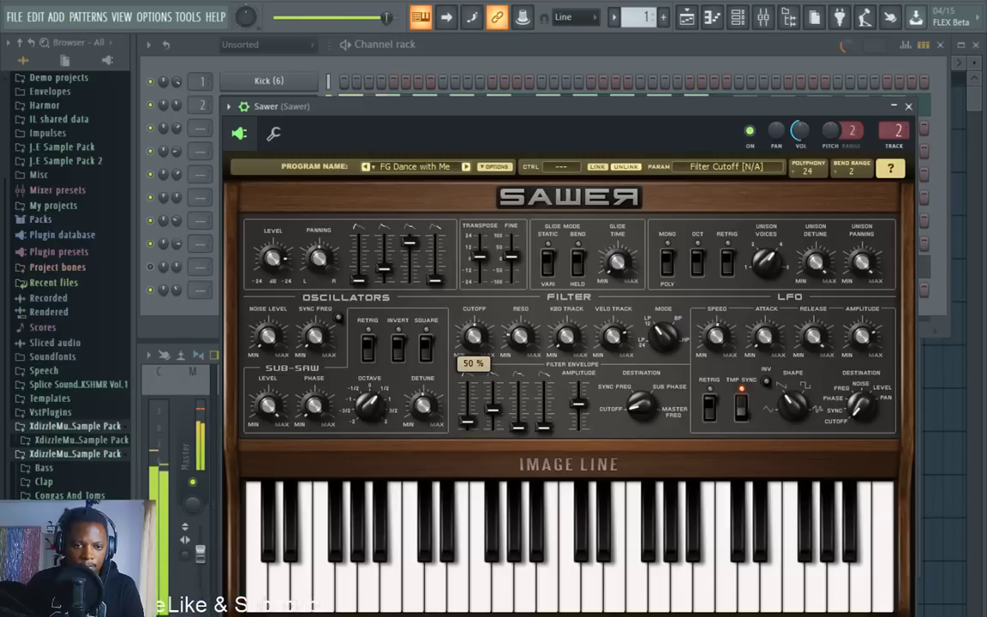
{"action": "right_click", "coordinate": [475, 341]}
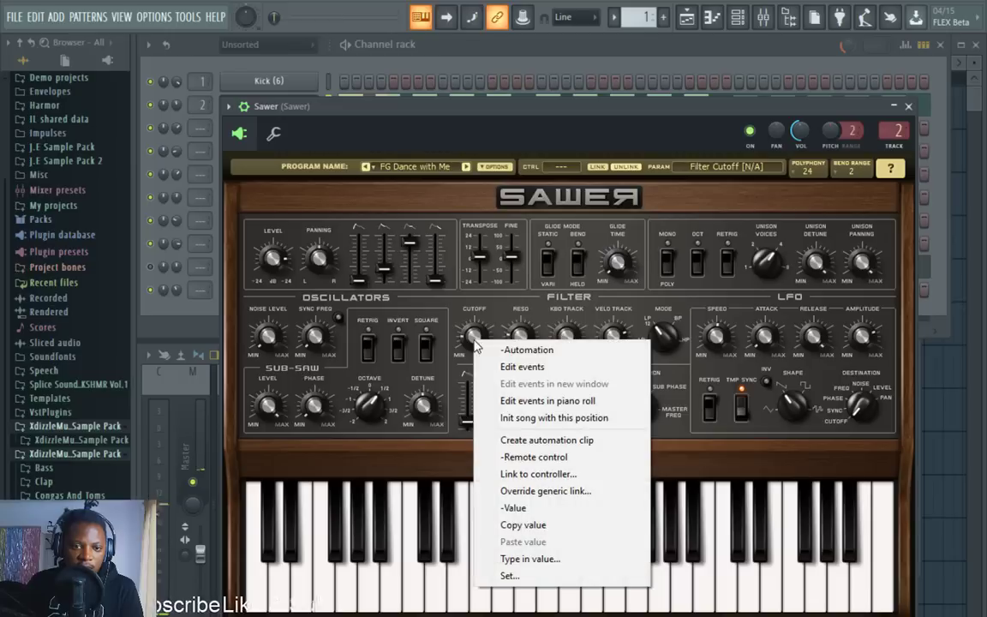
{"action": "left_click", "coordinate": [558, 451]}
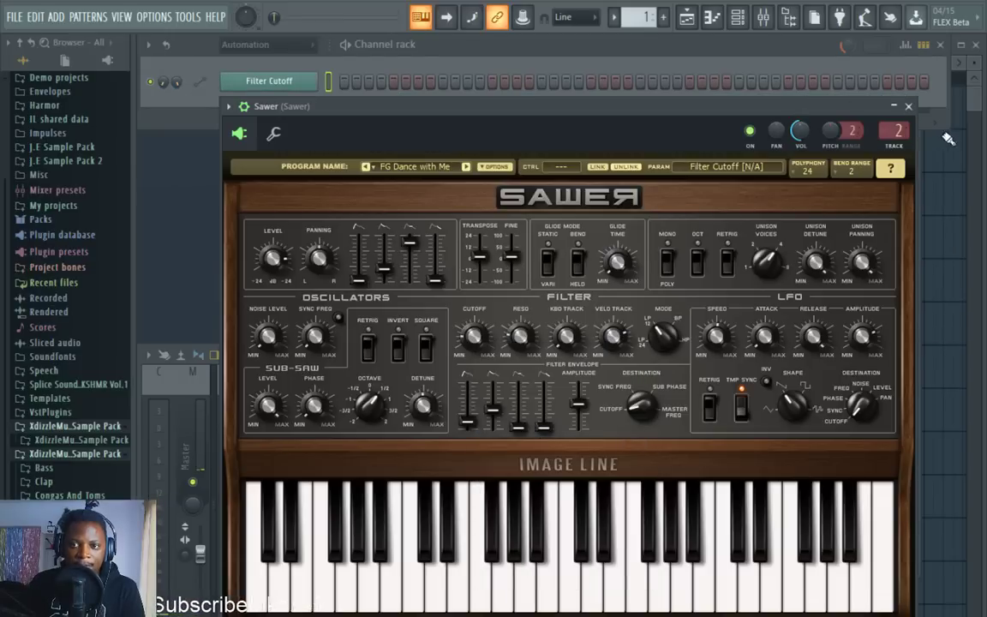
Duplicate the clips on Tracks 1 to 4 from bars 1–4 into bars 5–8 of the playlist.
{"action": "left_click", "coordinate": [973, 108]}
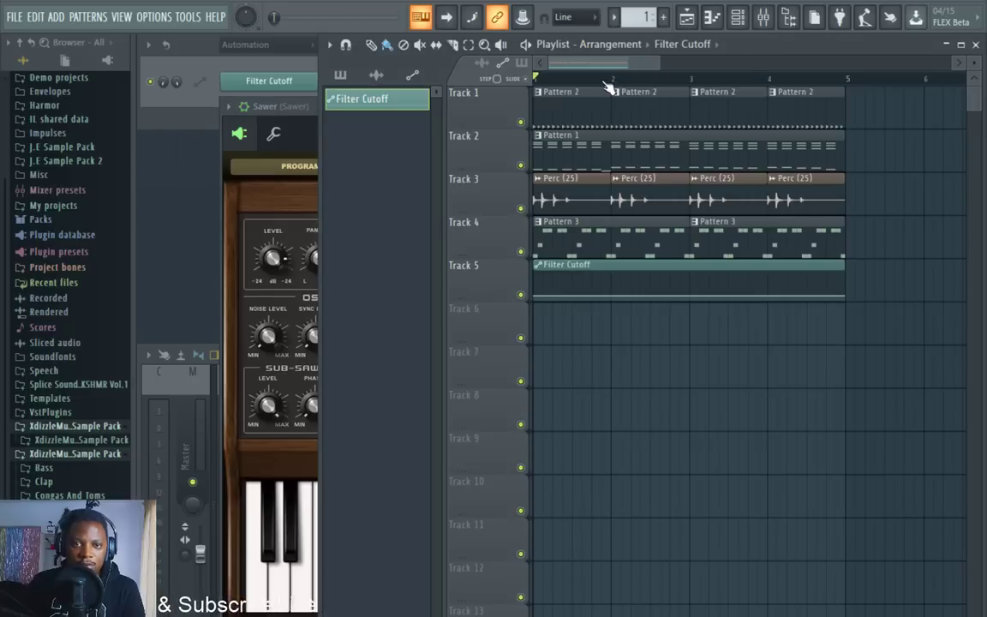
{"action": "scroll", "coordinate": [608, 82], "scroll_direction": "down", "scroll_amount": 5}
{"action": "left_click_drag", "start_coordinate": [709, 255], "coordinate": [494, 115]}
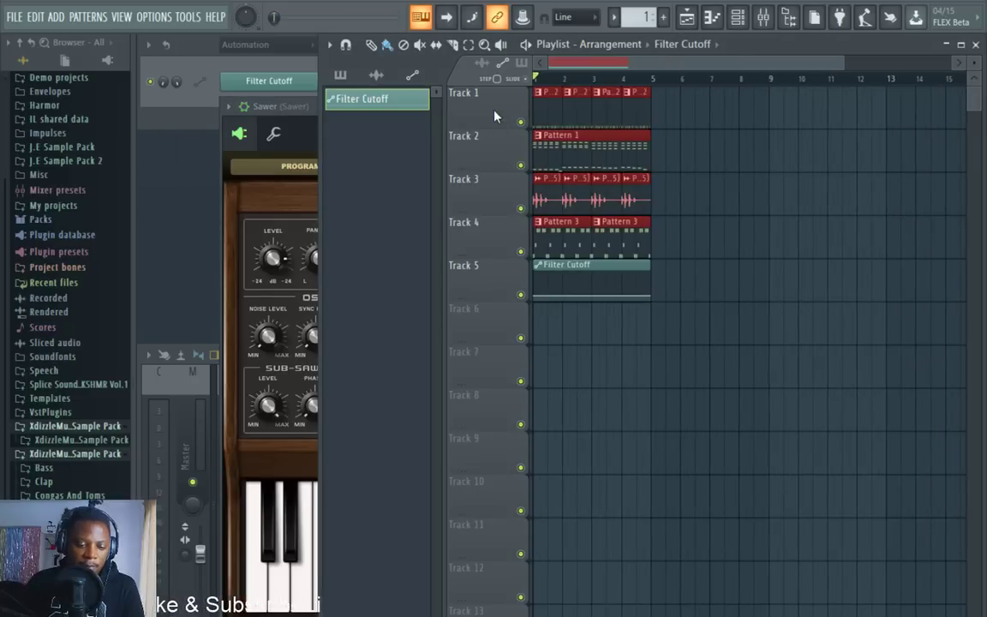
{"action": "key", "text": "ctrl+b"}
Move the Filter Cutoff clip to bars 5–8 and make its curve rise from bar 7 to the end.
{"action": "left_click_drag", "start_coordinate": [627, 272], "coordinate": [731, 271]}
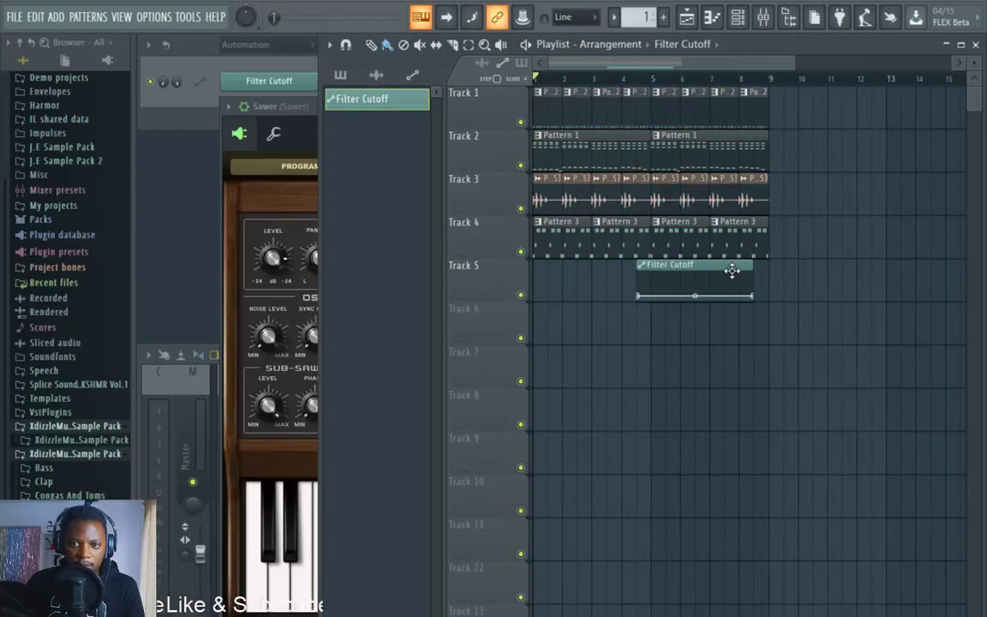
{"action": "scroll", "coordinate": [762, 89], "scroll_direction": "up", "scroll_amount": 3}
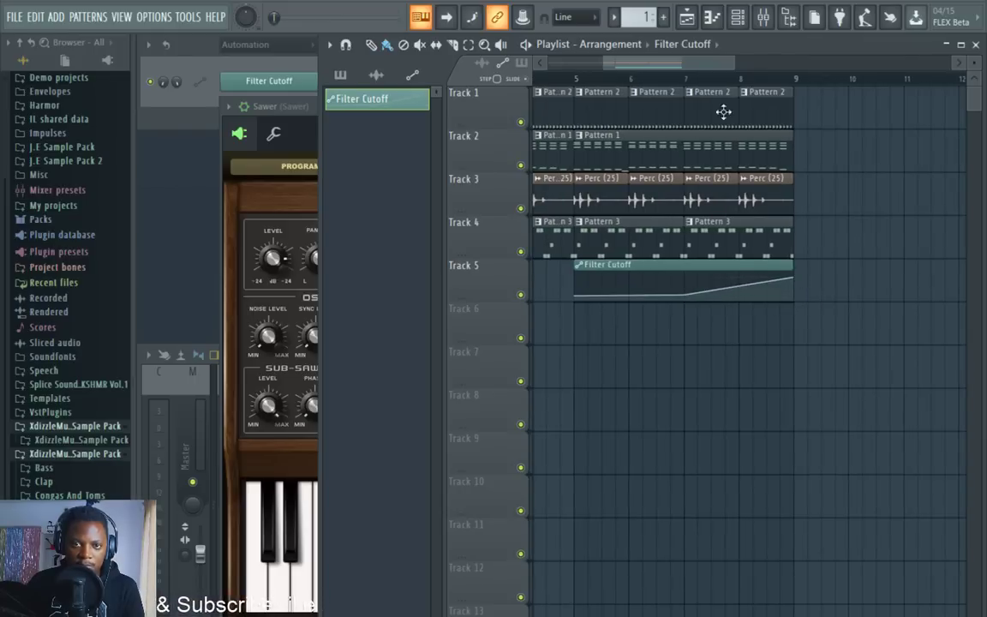
Shorten the last Pattern 2 clip on Track 1 to end about halfway through bar 8.
{"action": "scroll", "coordinate": [737, 87], "scroll_direction": "down", "scroll_amount": 3}
{"action": "scroll", "coordinate": [744, 84], "scroll_direction": "up", "scroll_amount": 3}
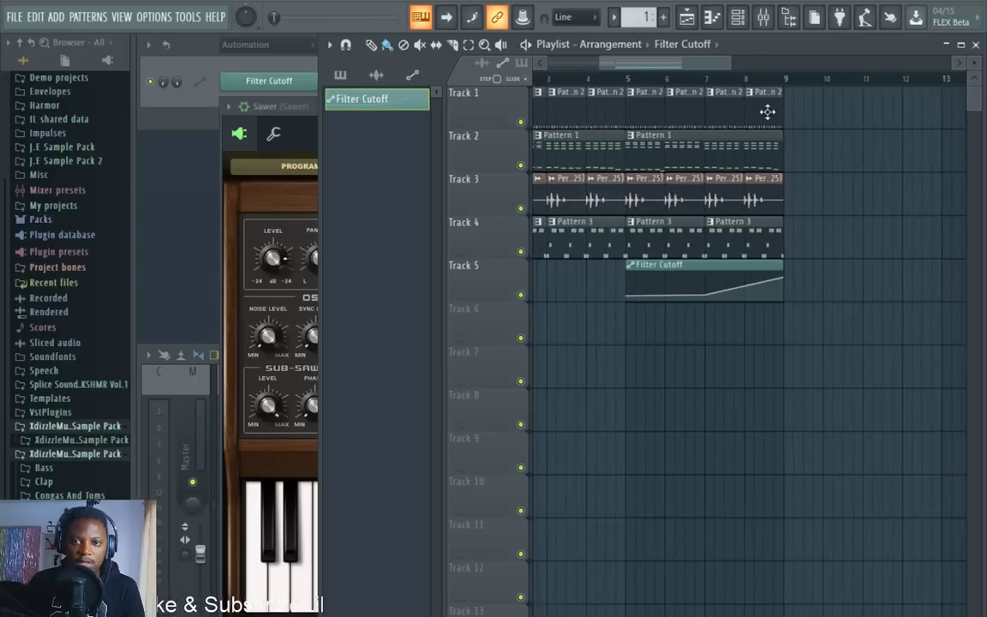
{"action": "scroll", "coordinate": [801, 92], "scroll_direction": "up", "scroll_amount": 3}
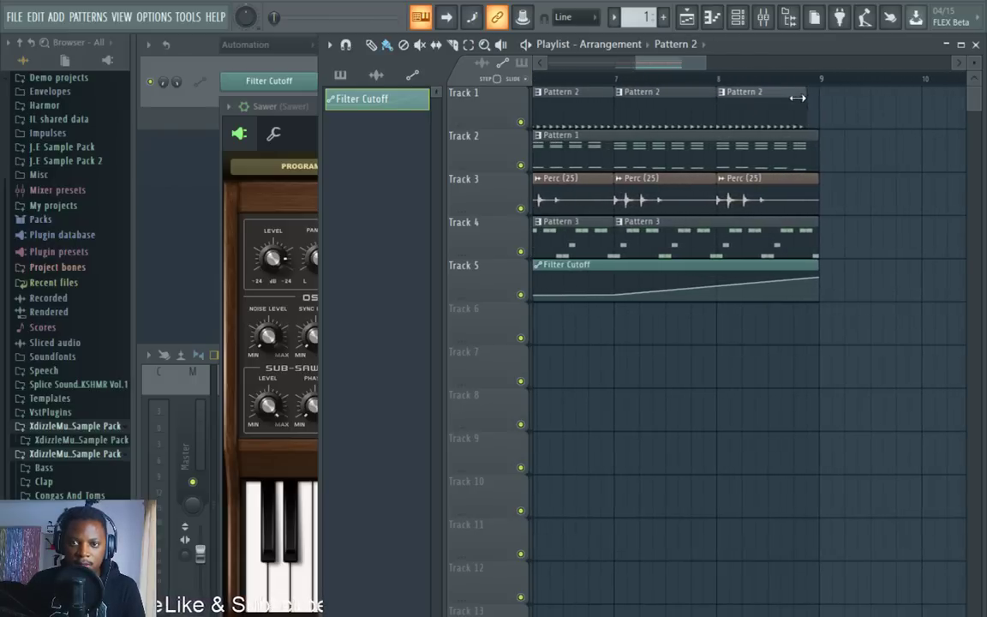
{"action": "scroll", "coordinate": [793, 94], "scroll_direction": "down", "scroll_amount": 5}
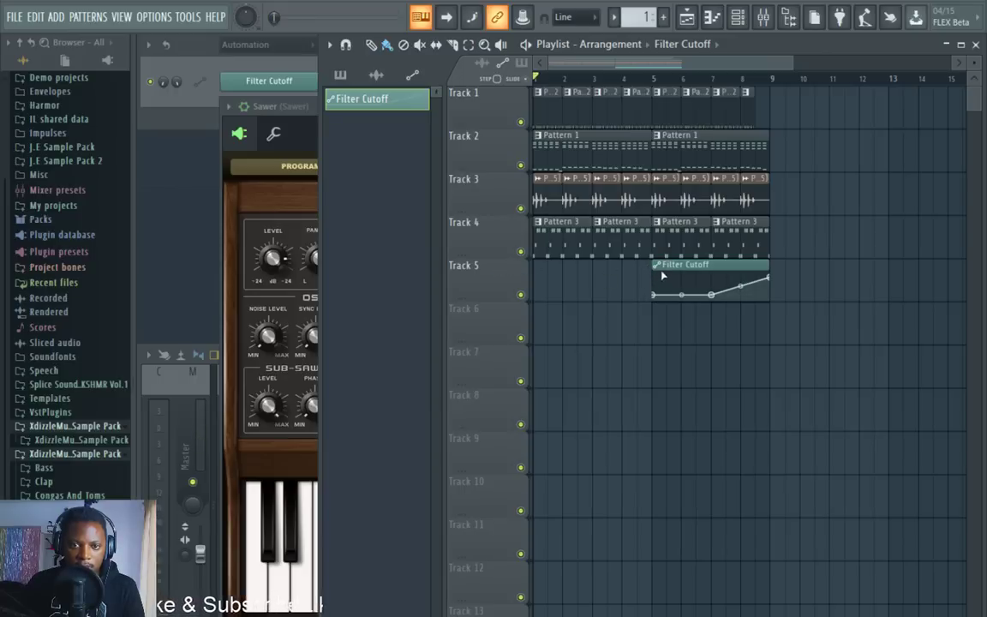
Extend the Filter Cutoff automation back to bar 1, keeping the rise over bars 7 and 8, and bring up the channel rack.
{"action": "left_click_drag", "start_coordinate": [659, 278], "coordinate": [524, 266]}
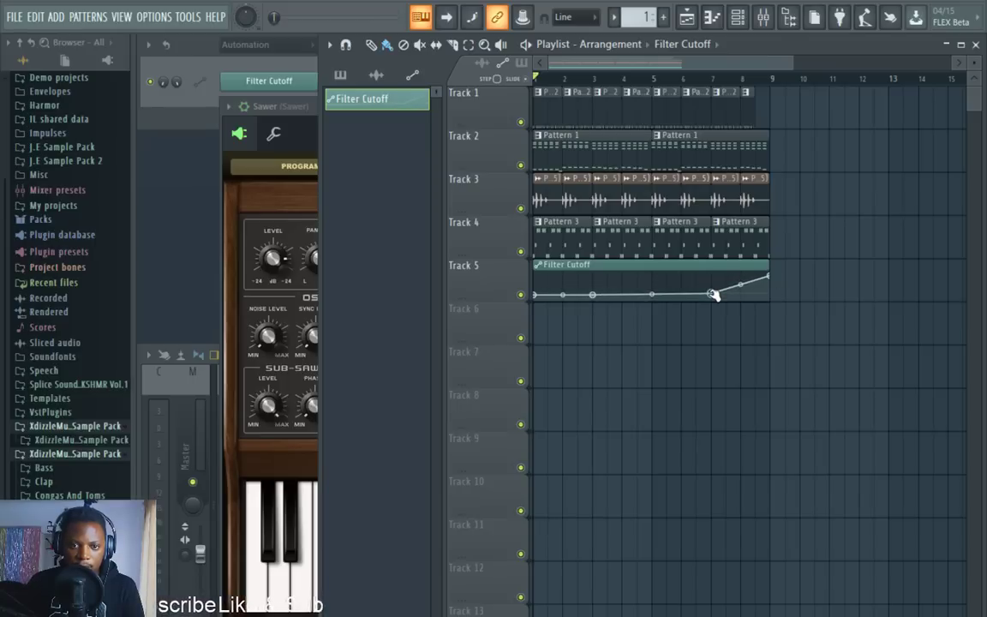
{"action": "left_click", "coordinate": [191, 57]}
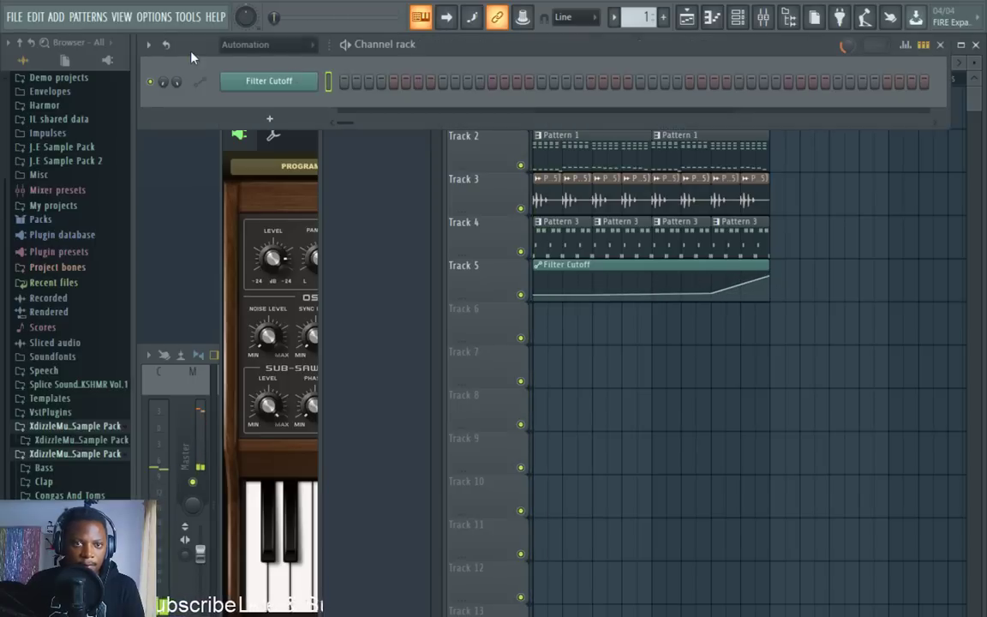
Bring up Pattern 1's channels, adjust the first Sawer channel's volume, and play the arrangement in the playlist.
{"action": "left_click", "coordinate": [623, 231]}
{"action": "double_click", "coordinate": [602, 152]}
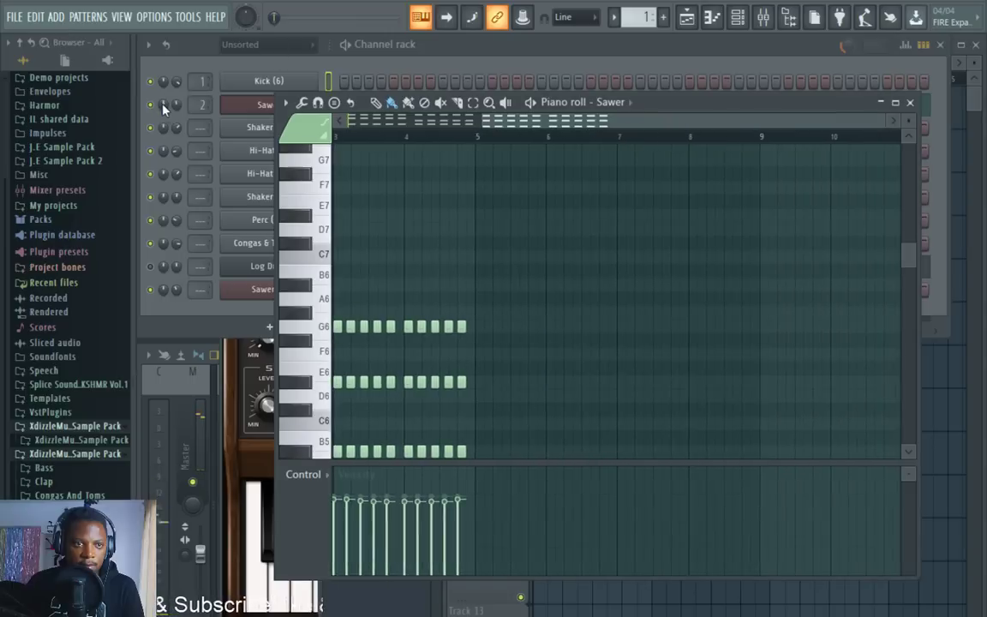
{"action": "left_click", "coordinate": [174, 104]}
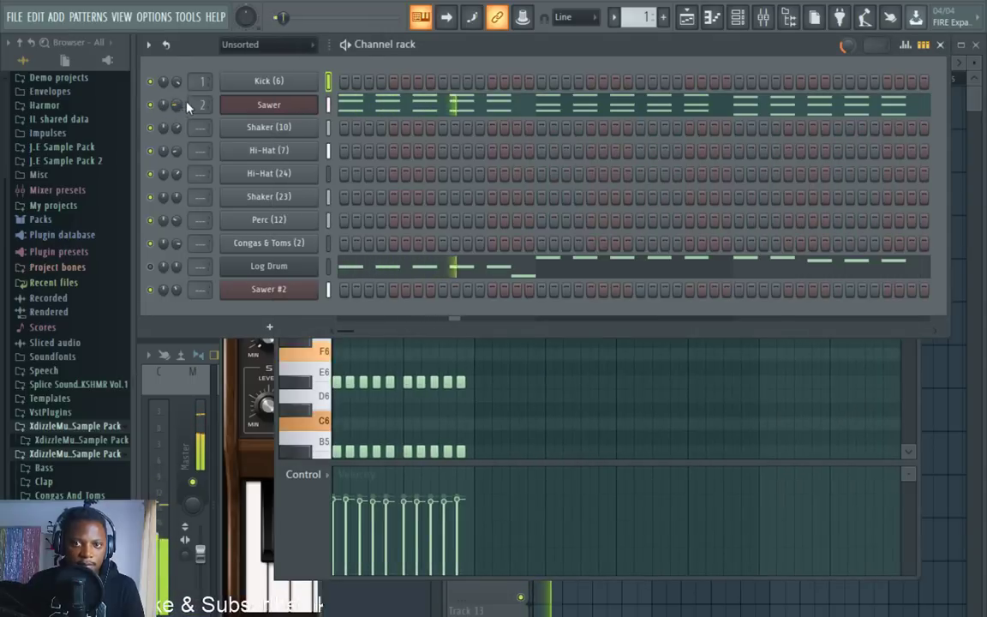
{"action": "left_click", "coordinate": [976, 108]}
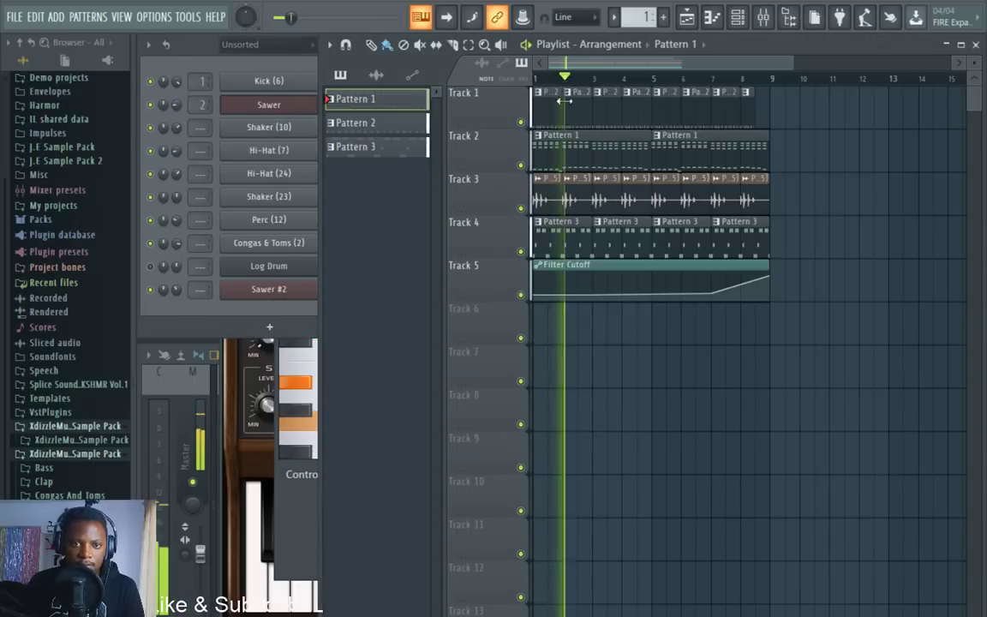
Unmute the Log Drum channel and raise its D3 notes in bar 3 of Pattern 1 to D#3.
{"action": "left_click", "coordinate": [195, 40]}
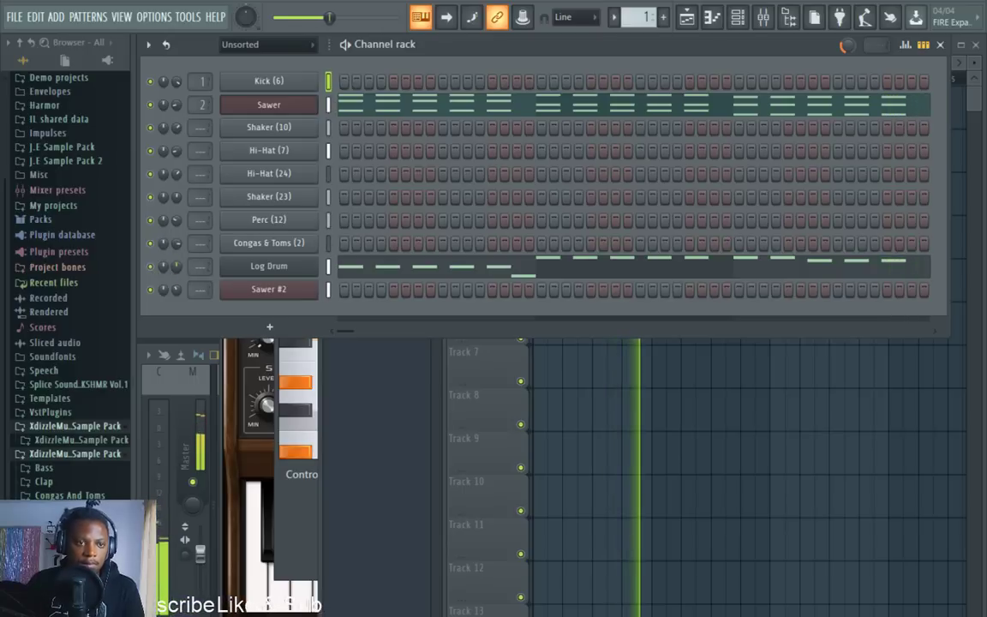
{"action": "left_click", "coordinate": [353, 274]}
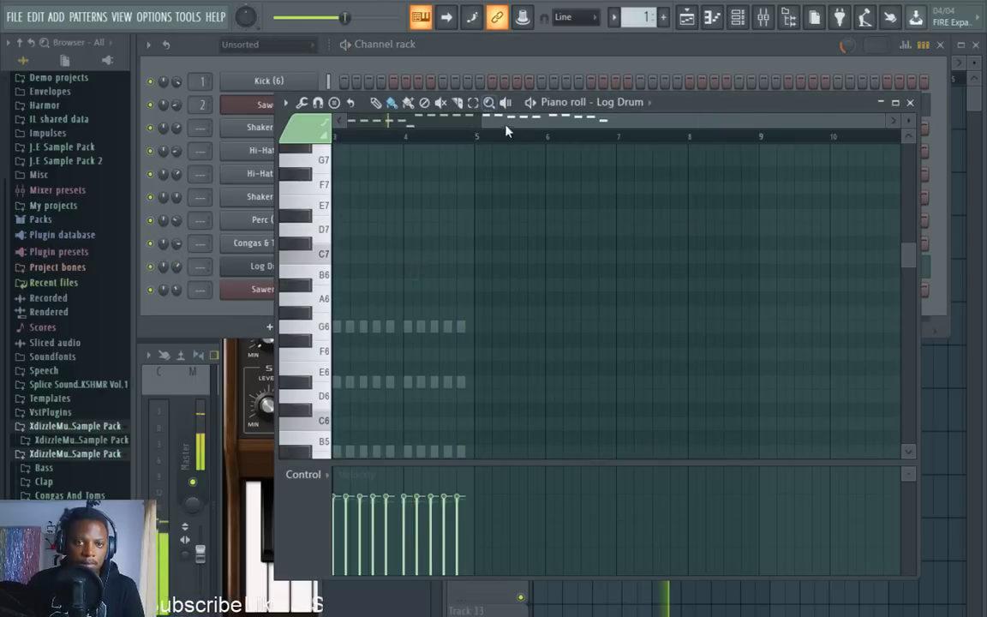
{"action": "scroll", "coordinate": [432, 245], "scroll_direction": "down", "scroll_amount": 8}
{"action": "scroll", "coordinate": [433, 242], "scroll_direction": "down", "scroll_amount": 6}
{"action": "scroll", "coordinate": [506, 139], "scroll_direction": "up", "scroll_amount": 2}
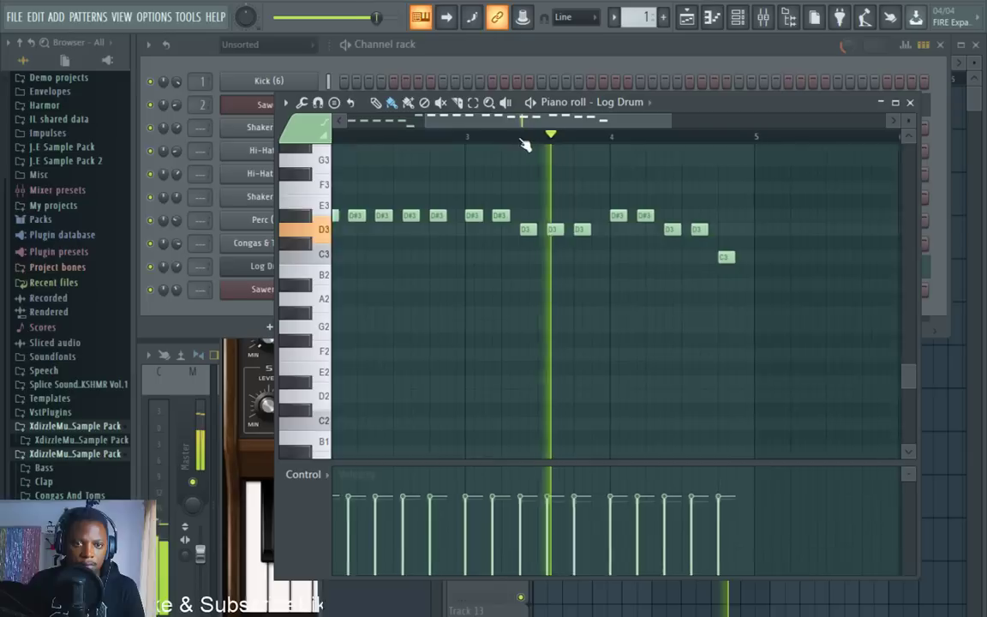
{"action": "left_click_drag", "start_coordinate": [529, 230], "coordinate": [528, 216]}
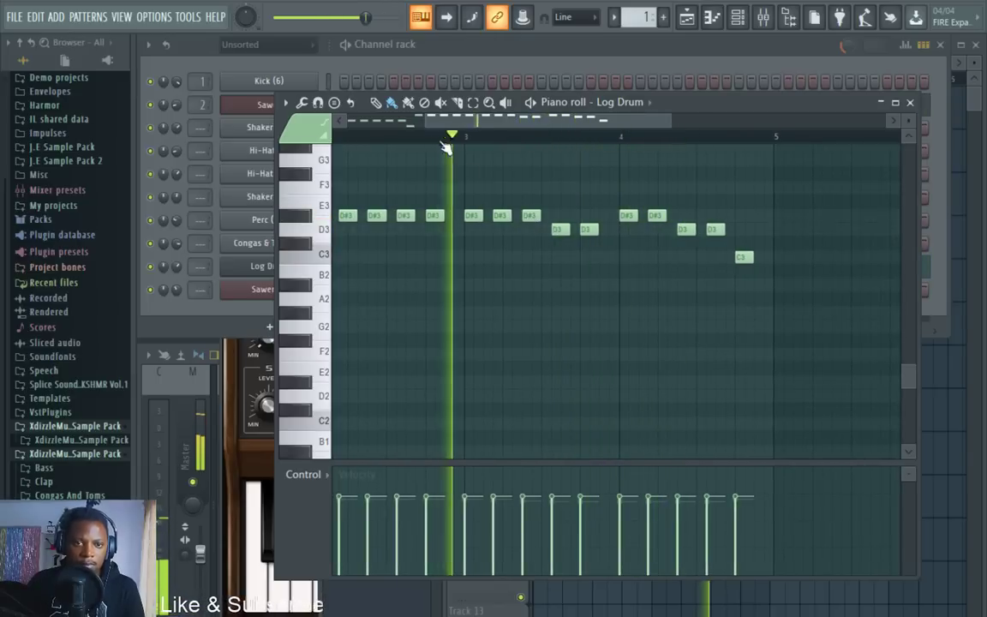
{"action": "left_click_drag", "start_coordinate": [611, 253], "coordinate": [568, 214]}
{"action": "scroll", "coordinate": [579, 150], "scroll_direction": "down", "scroll_amount": 1}
{"action": "scroll", "coordinate": [579, 150], "scroll_direction": "down", "scroll_amount": 1}
{"action": "scroll", "coordinate": [529, 165], "scroll_direction": "down", "scroll_amount": 4}
{"action": "scroll", "coordinate": [551, 209], "scroll_direction": "up", "scroll_amount": 2}
{"action": "left_click", "coordinate": [541, 270]}
{"action": "right_click", "coordinate": [541, 270]}
{"action": "left_click", "coordinate": [405, 59]}
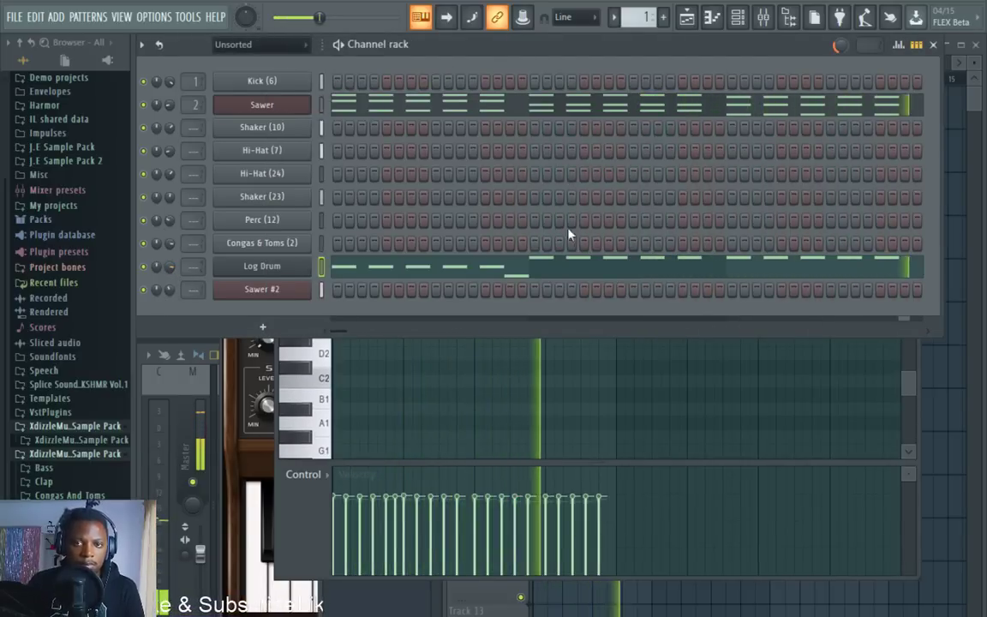
Reshape the Filter Cutoff curve on Track 5 so it rises gradually from bar 5 to the end of bar 8.
{"action": "key", "text": "F5"}
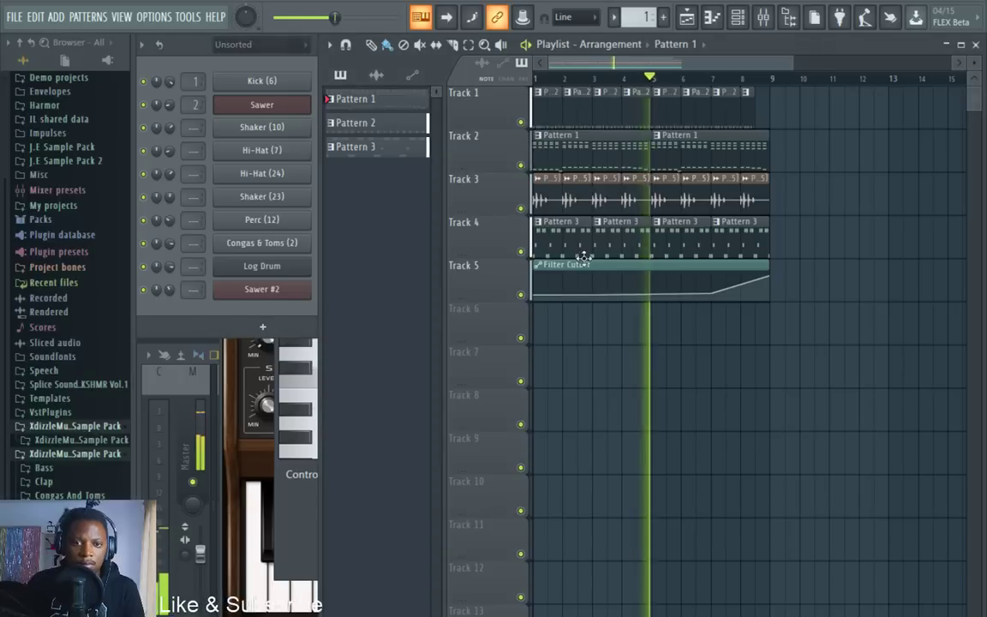
{"action": "left_click_drag", "start_coordinate": [175, 45], "coordinate": [182, 49]}
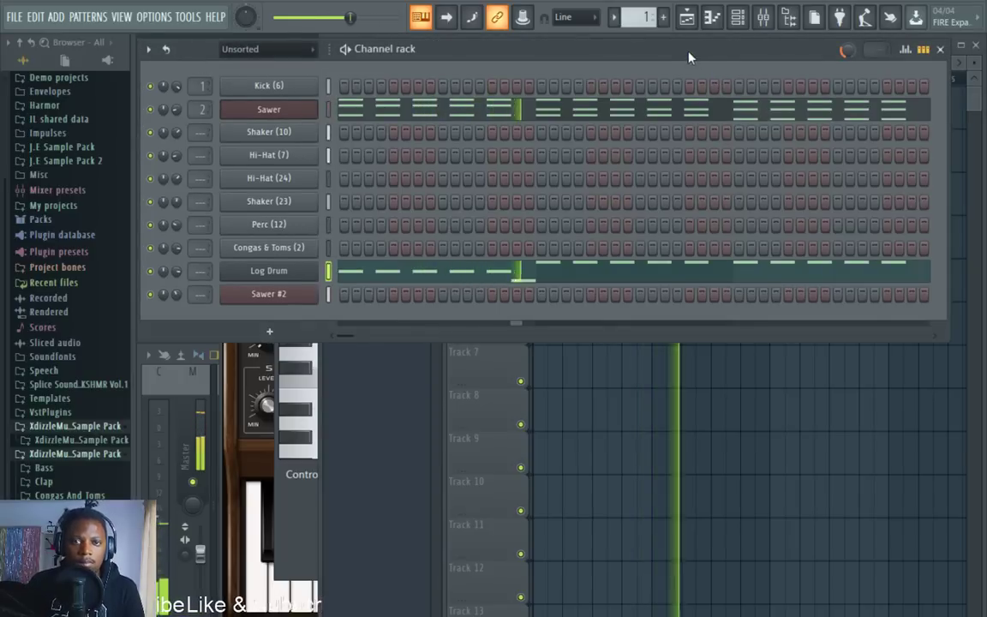
{"action": "left_click", "coordinate": [974, 105]}
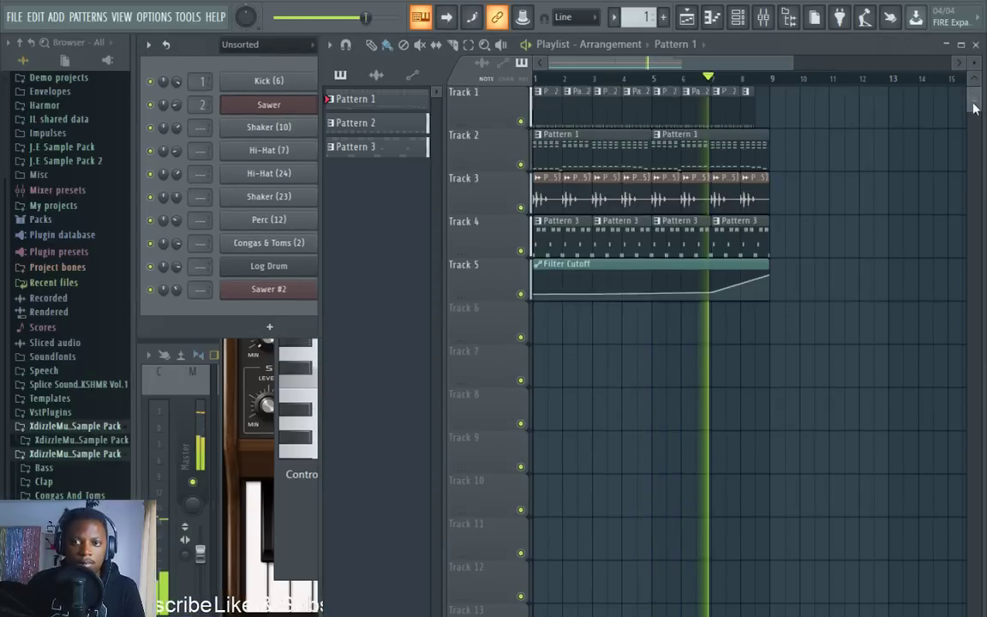
{"action": "left_click_drag", "start_coordinate": [974, 107], "coordinate": [974, 109]}
{"action": "scroll", "coordinate": [752, 89], "scroll_direction": "up", "scroll_amount": 3}
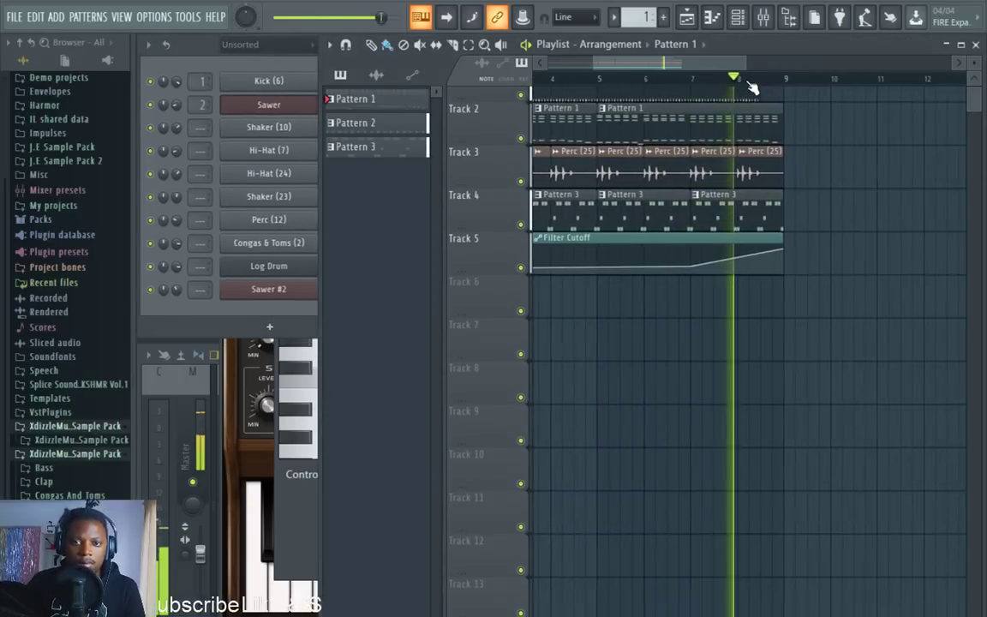
{"action": "key", "text": "space"}
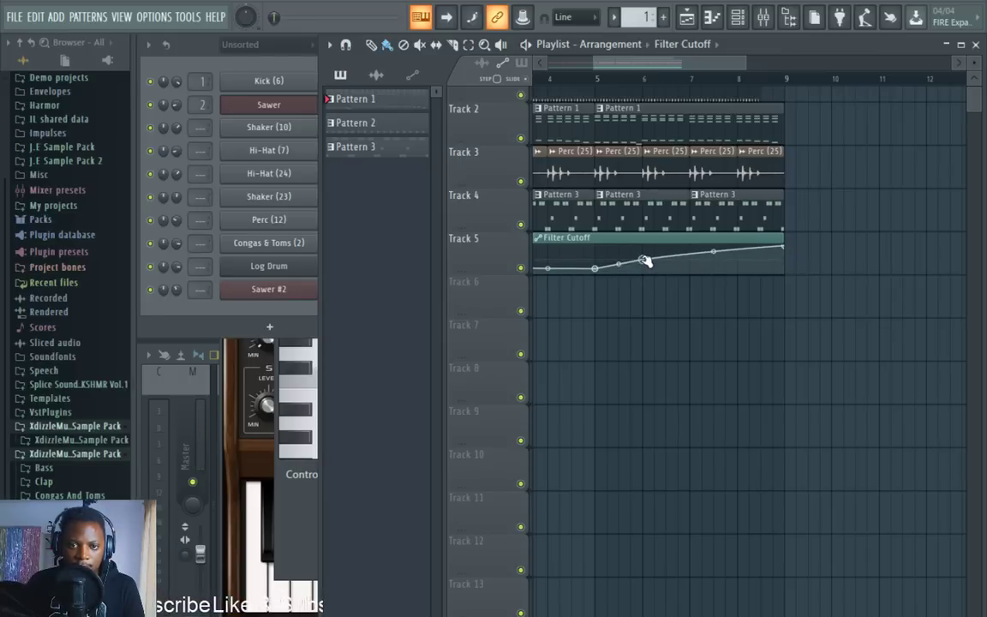
{"action": "key", "text": "space"}
{"action": "scroll", "coordinate": [645, 82], "scroll_direction": "down", "scroll_amount": 3}
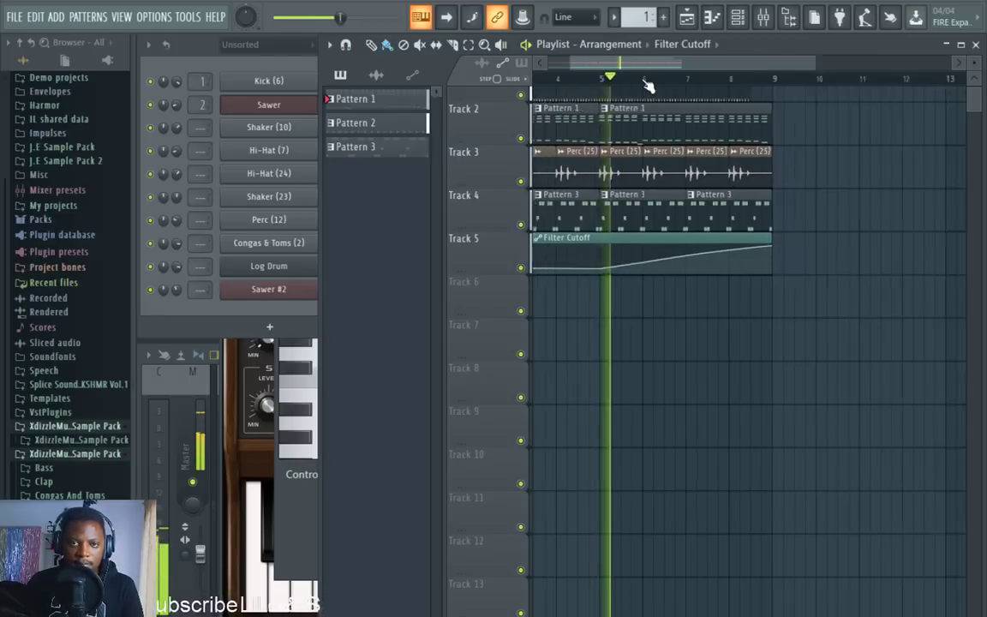
{"action": "scroll", "coordinate": [88, 385], "scroll_direction": "down", "scroll_amount": 1}
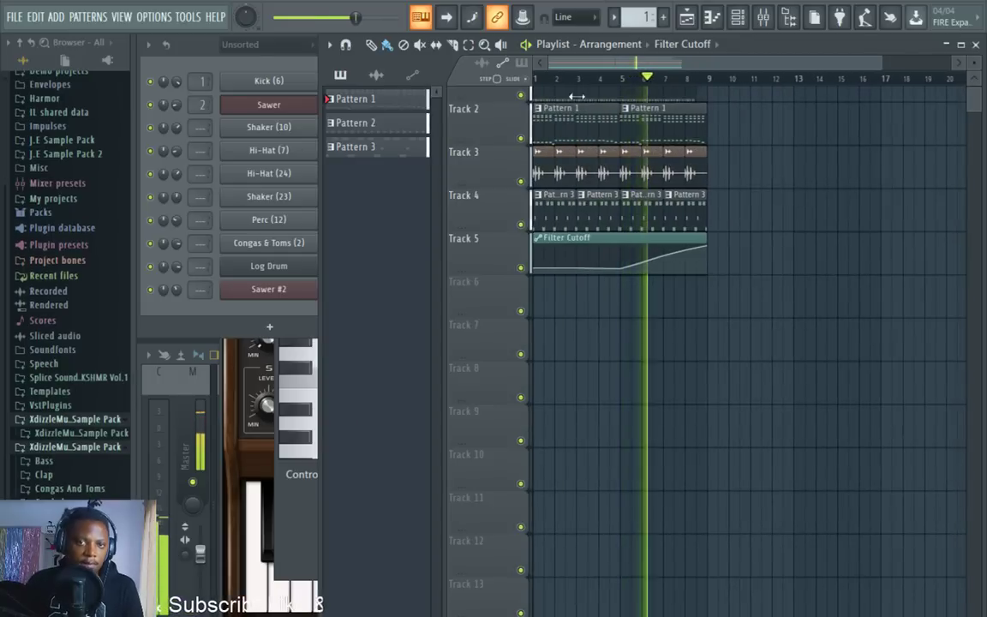
Duplicate all clips on Tracks 1 to 5 from bars 1–8 into bars 9–16 of the playlist.
{"action": "scroll", "coordinate": [651, 83], "scroll_direction": "down", "scroll_amount": 2}
{"action": "scroll", "coordinate": [720, 147], "scroll_direction": "up", "scroll_amount": 1}
{"action": "scroll", "coordinate": [721, 147], "scroll_direction": "down", "scroll_amount": 4}
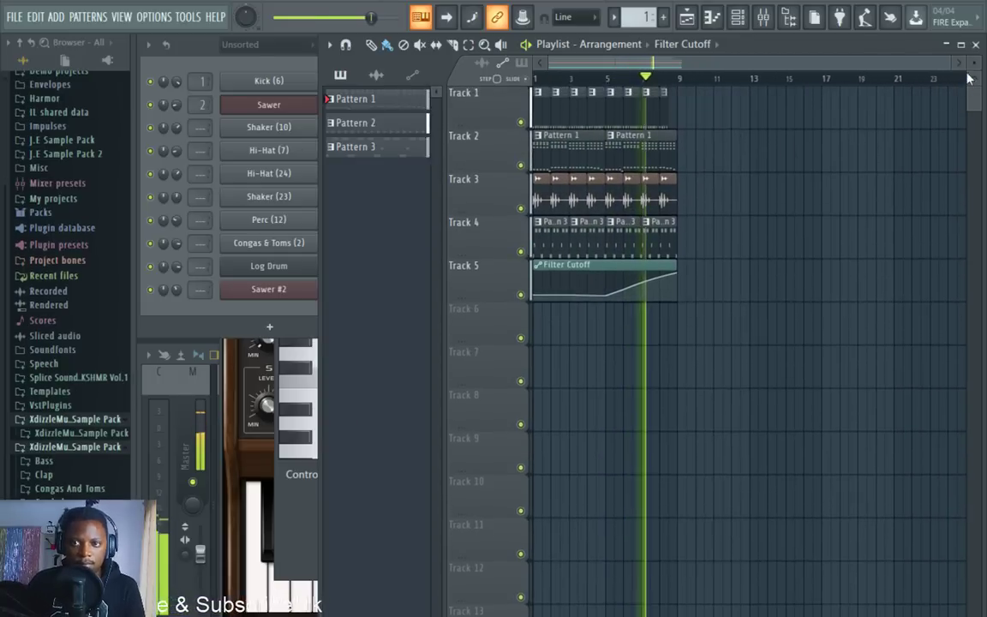
{"action": "left_click_drag", "start_coordinate": [709, 207], "coordinate": [528, 87]}
{"action": "key", "text": "ctrl+b"}
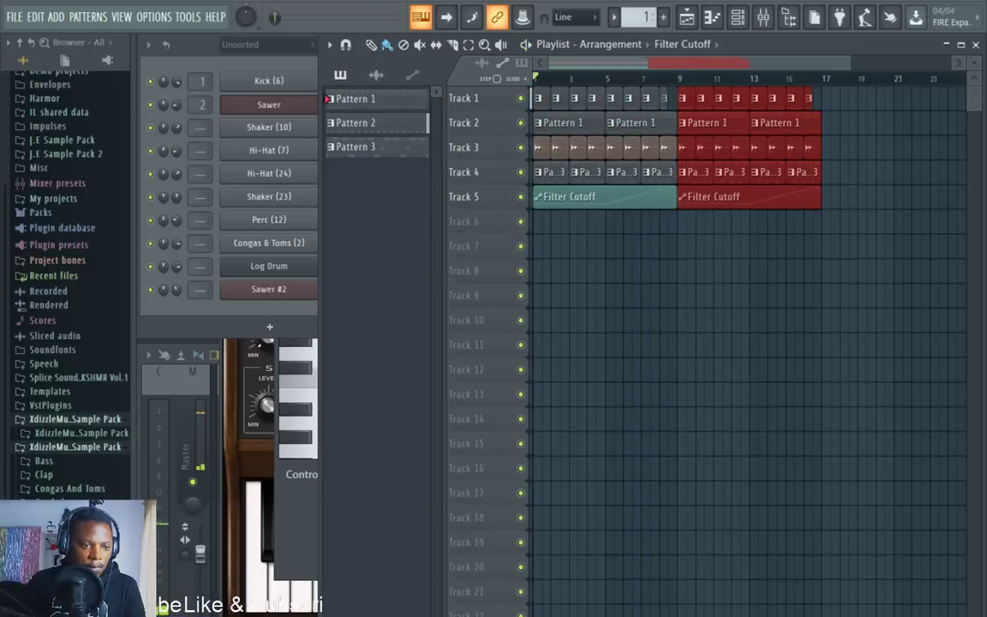
Place the NoiseSplash sample on Track 6 starting at bar 7 and review its channel settings.
{"action": "left_click_drag", "start_coordinate": [647, 231], "coordinate": [647, 224]}
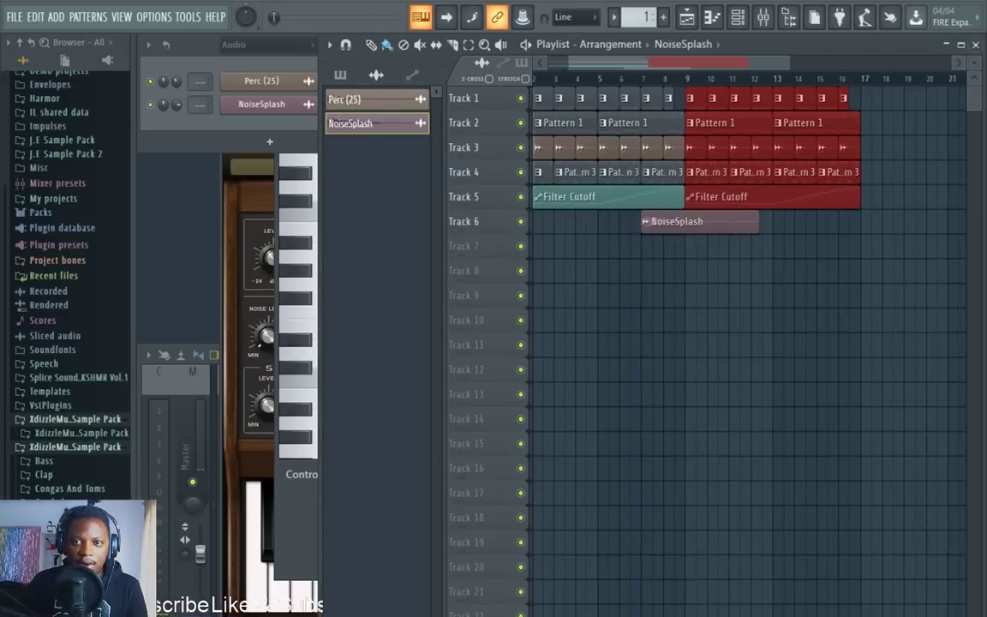
{"action": "left_click_drag", "start_coordinate": [970, 61], "coordinate": [970, 68]}
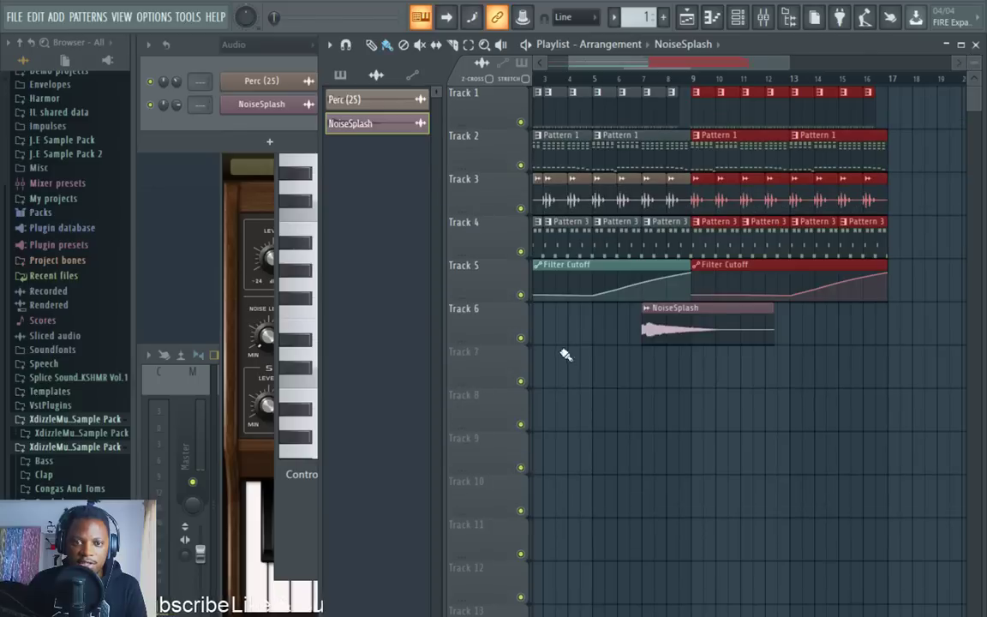
{"action": "left_click", "coordinate": [657, 305]}
{"action": "double_click", "coordinate": [702, 308]}
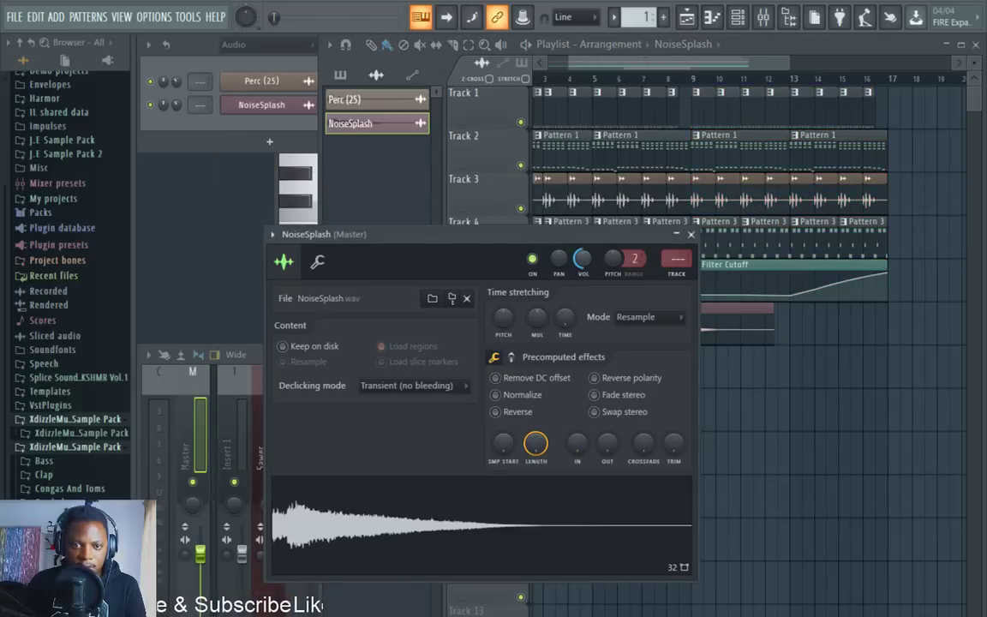
{"action": "left_click", "coordinate": [691, 234]}
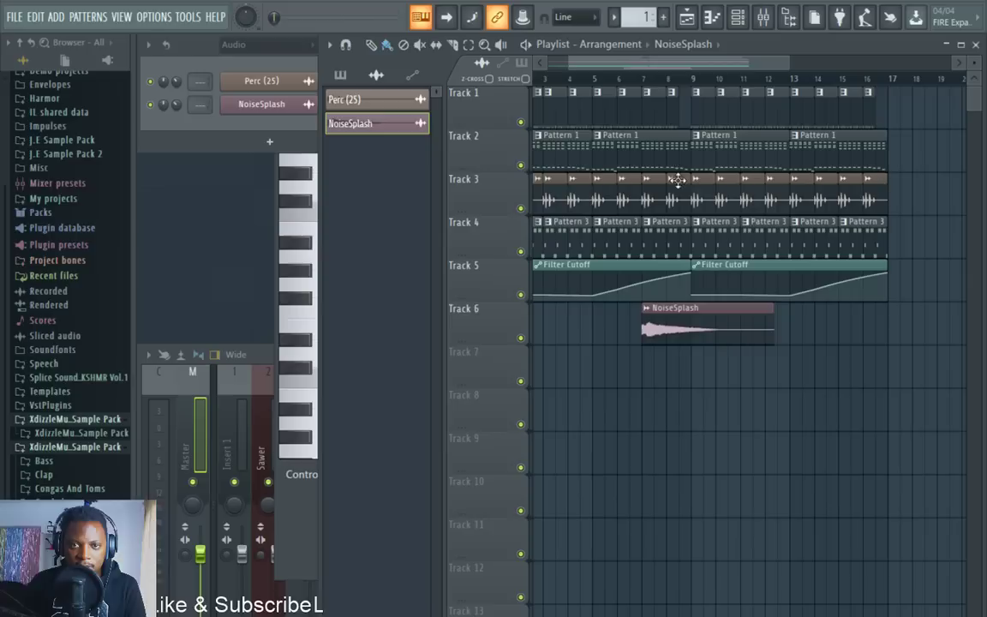
Play the arrangement from bar 7 and delete the short Pattern 2 clip in bar 8 on Track 1.
{"action": "left_click", "coordinate": [643, 79]}
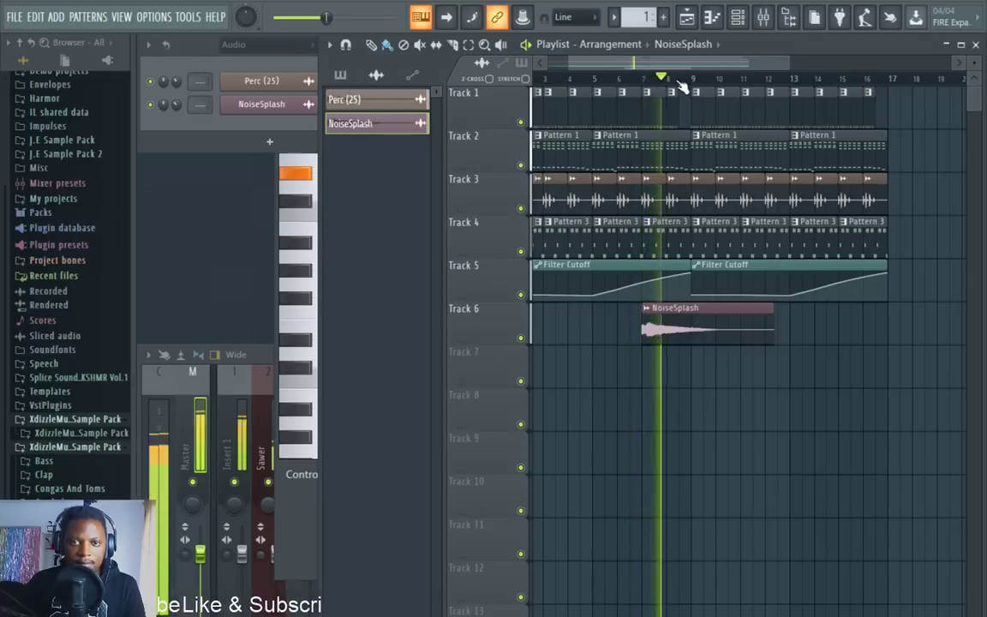
{"action": "scroll", "coordinate": [680, 86], "scroll_direction": "up", "scroll_amount": 3}
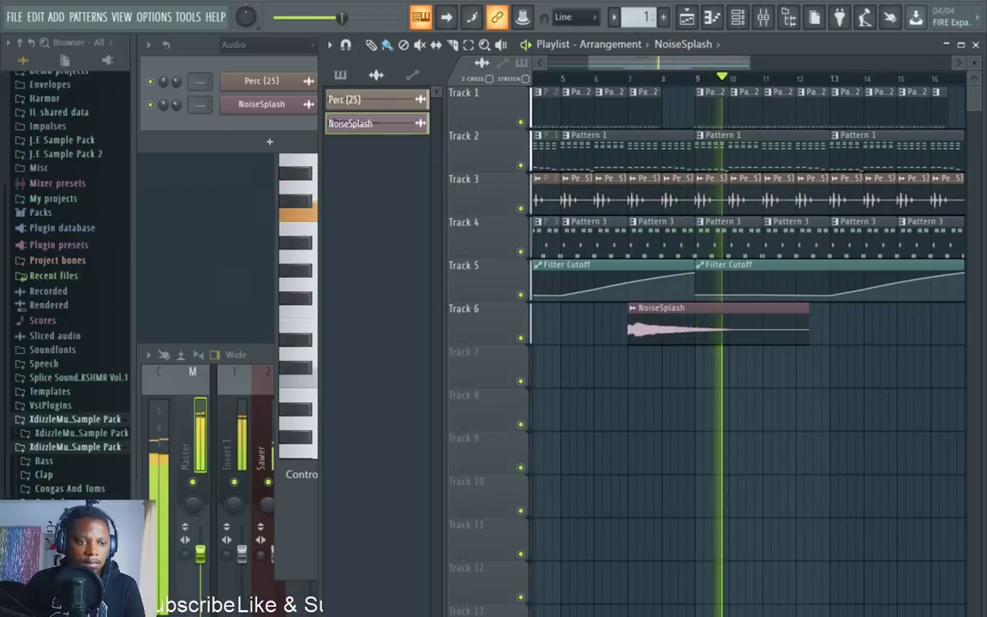
Place Effects (8) from the sample pack's FX folder on Track 7 at bar 8 and trim it to one bar.
{"action": "left_click", "coordinate": [60, 515]}
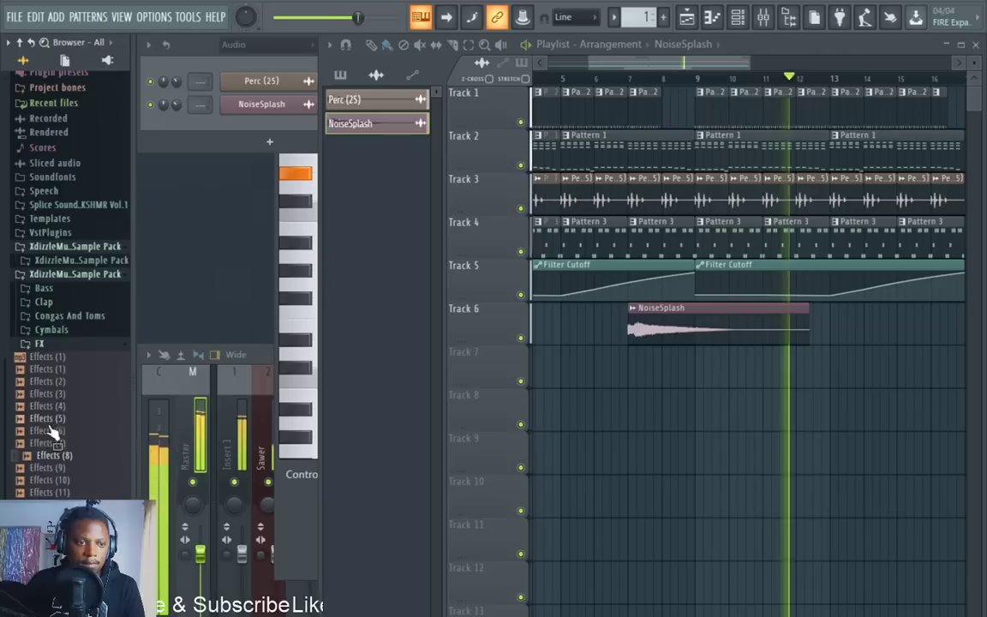
{"action": "left_click_drag", "start_coordinate": [52, 419], "coordinate": [334, 445]}
{"action": "left_click_drag", "start_coordinate": [657, 385], "coordinate": [687, 376]}
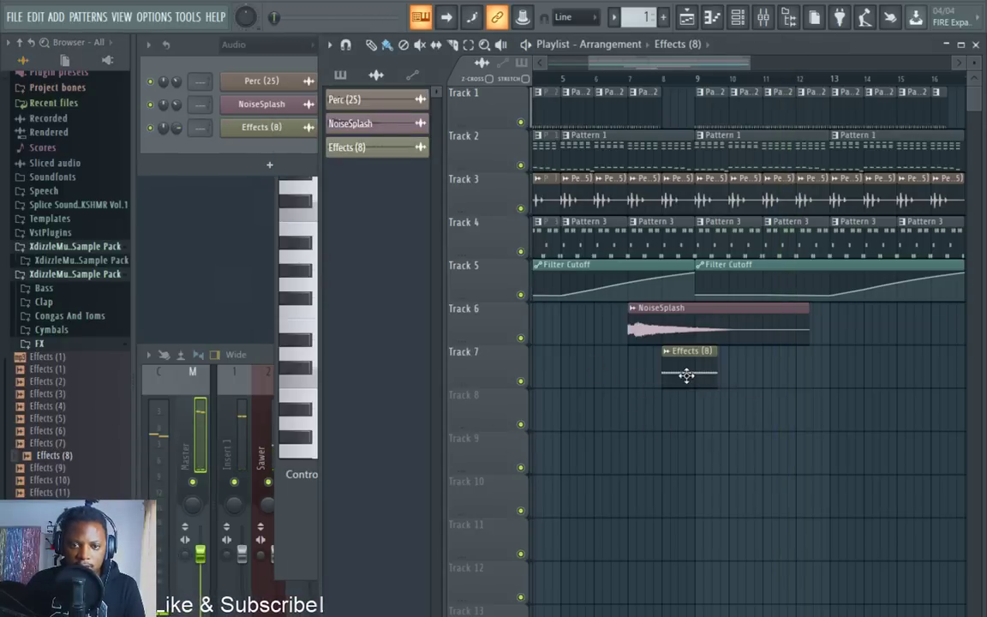
{"action": "key", "text": "space"}
{"action": "double_click", "coordinate": [682, 370]}
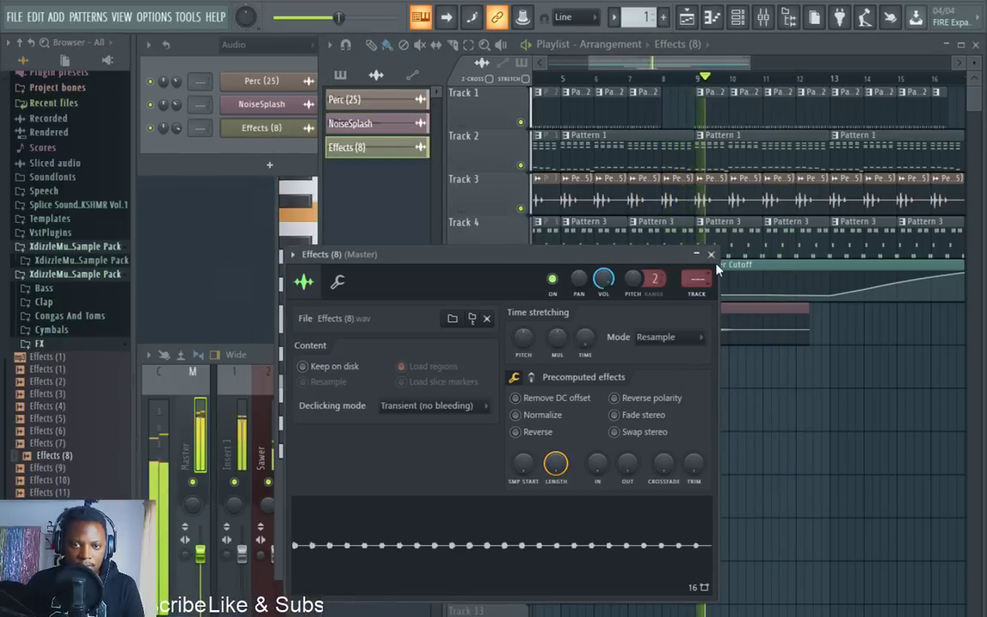
{"action": "left_click", "coordinate": [711, 254]}
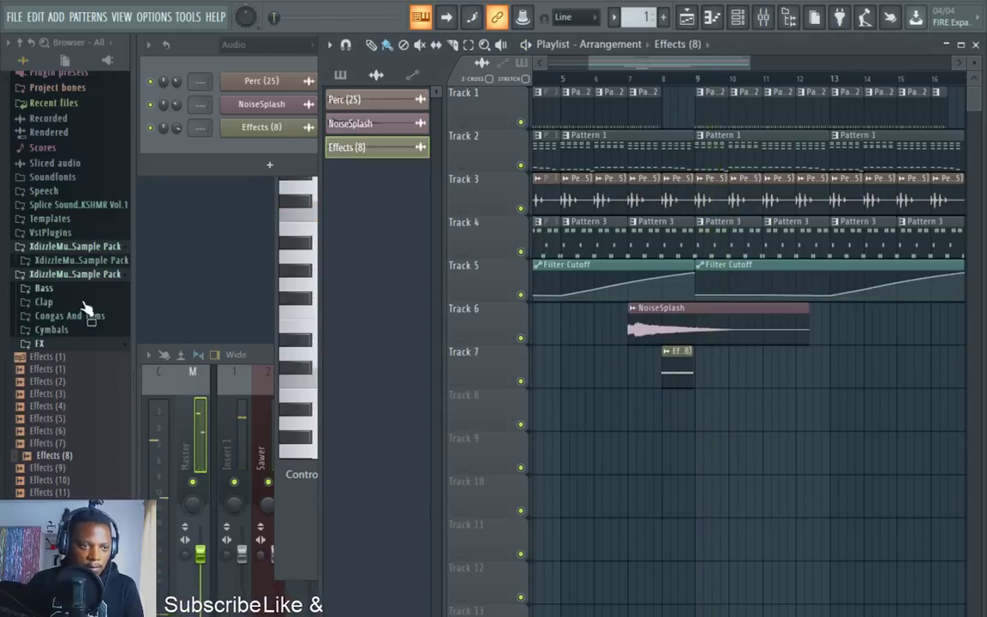
Open Pattern 2 and add Clap (5) from the Clap sample folder as a new channel with a hit on step 4.
{"action": "left_click", "coordinate": [53, 305]}
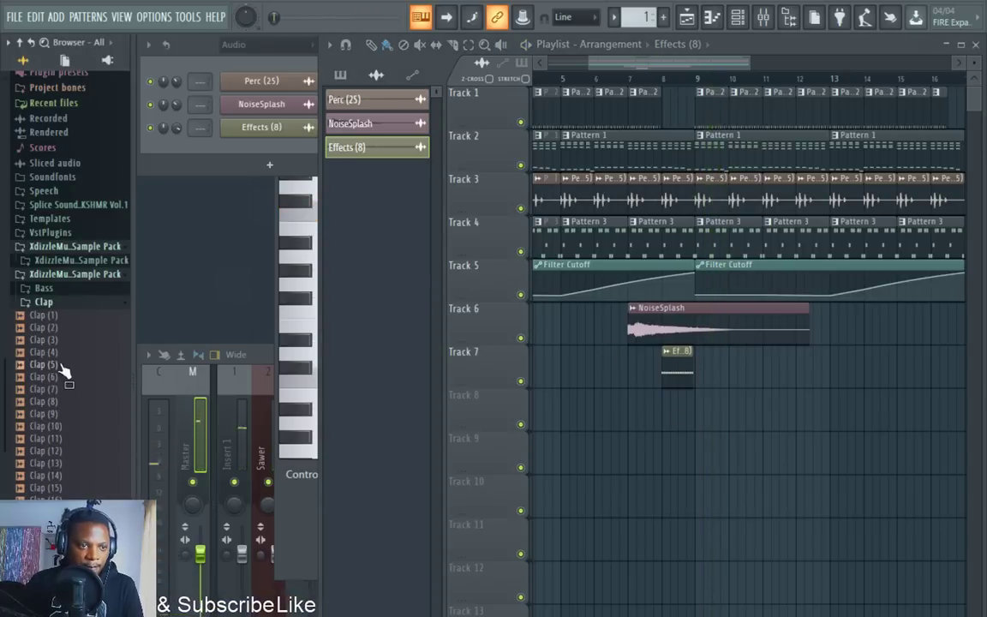
{"action": "double_click", "coordinate": [657, 115]}
{"action": "left_click", "coordinate": [441, 52]}
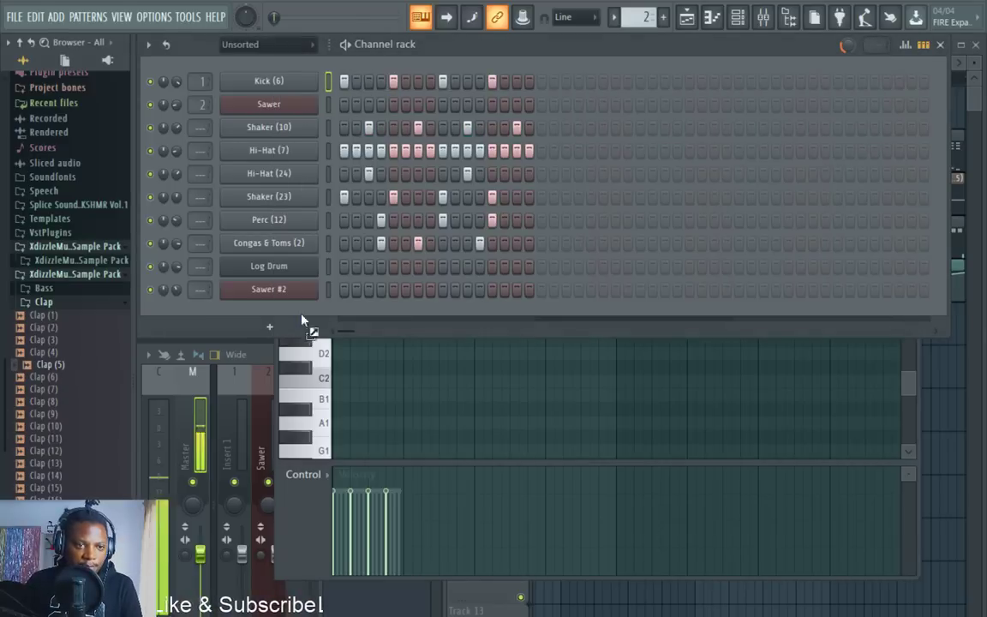
{"action": "left_click_drag", "start_coordinate": [285, 315], "coordinate": [291, 317]}
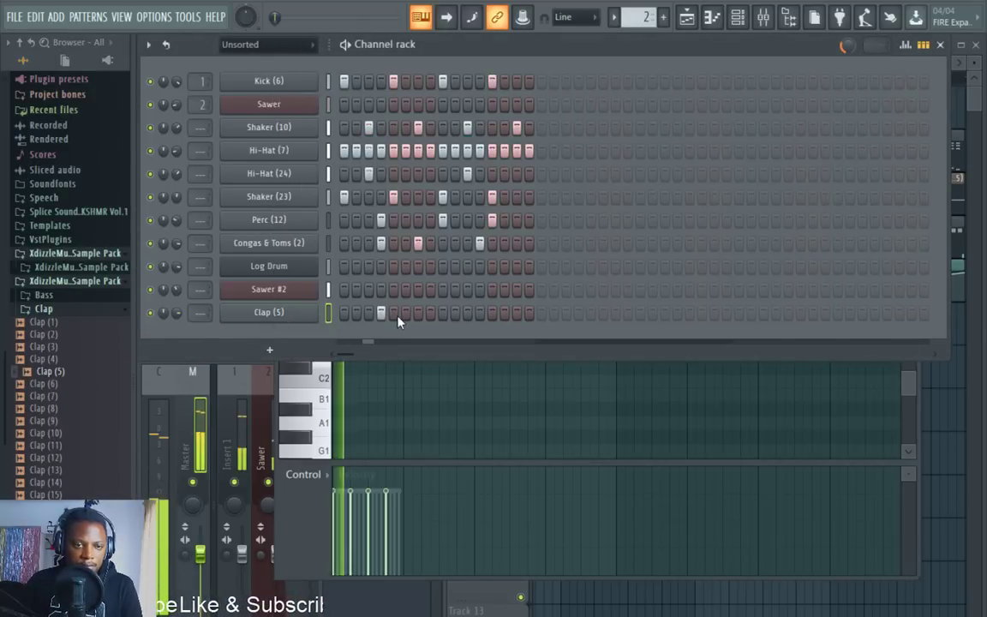
Add Clap (5) hits on steps 7, 12 and 15 of Pattern 2.
{"action": "left_click", "coordinate": [419, 313]}
{"action": "left_click", "coordinate": [468, 313]}
{"action": "left_click", "coordinate": [468, 314]}
{"action": "left_click", "coordinate": [479, 313]}
{"action": "left_click", "coordinate": [516, 313]}
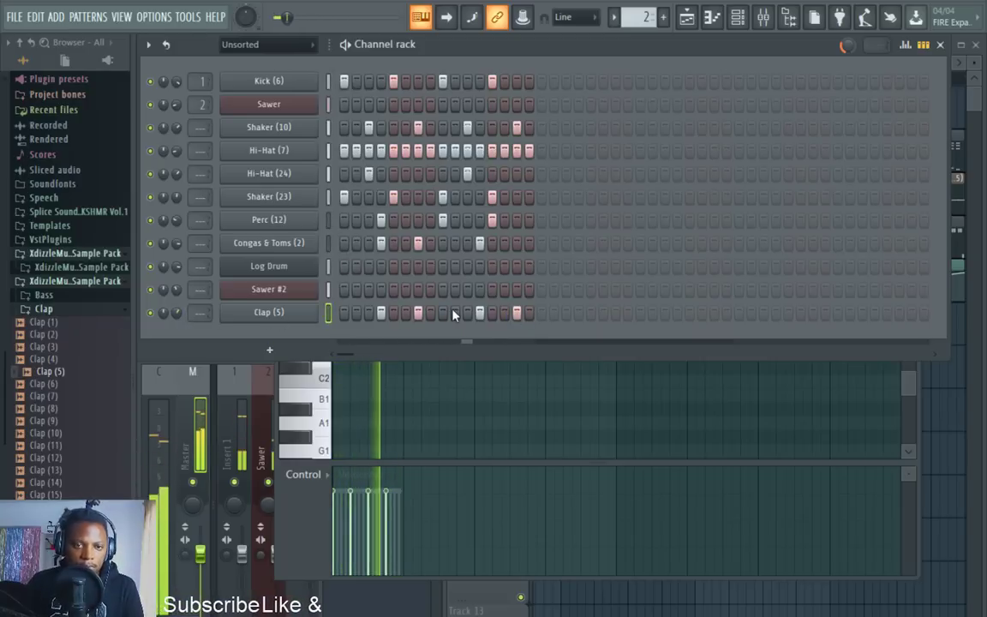
Collapse the Clap sample folder and play the arrangement to hear the drums with the new clap.
{"action": "left_click", "coordinate": [42, 308]}
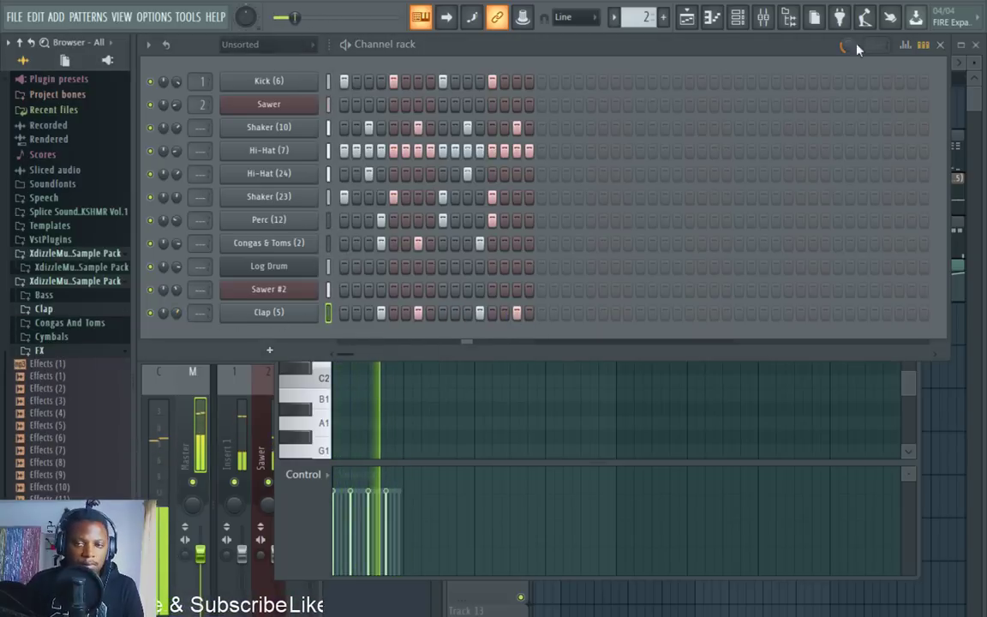
{"action": "left_click", "coordinate": [970, 94]}
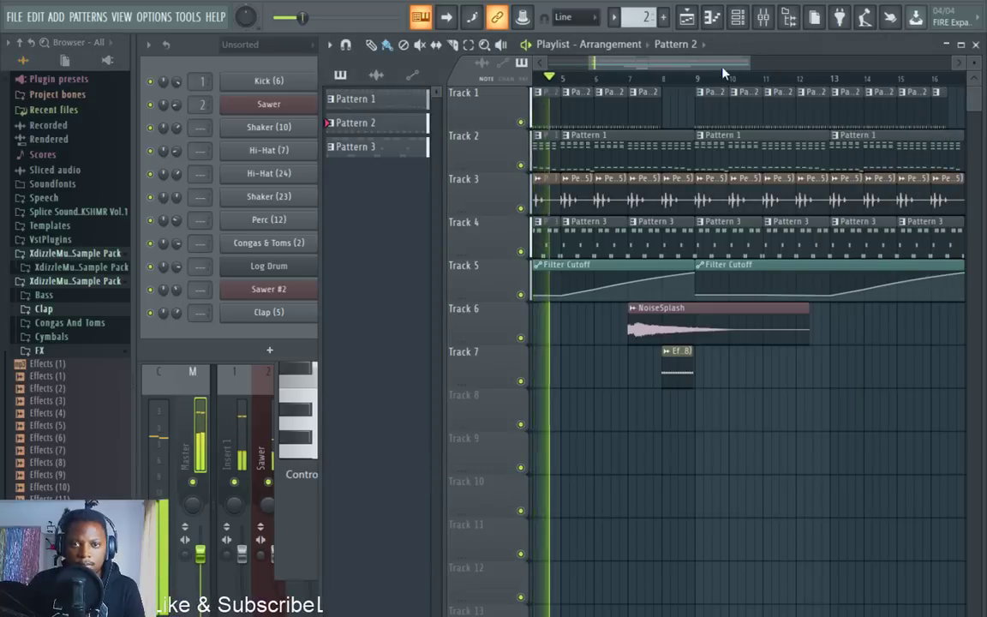
{"action": "left_click_drag", "start_coordinate": [728, 63], "coordinate": [629, 84]}
{"action": "scroll", "coordinate": [628, 83], "scroll_direction": "down", "scroll_amount": 3}
{"action": "left_click", "coordinate": [209, 65]}
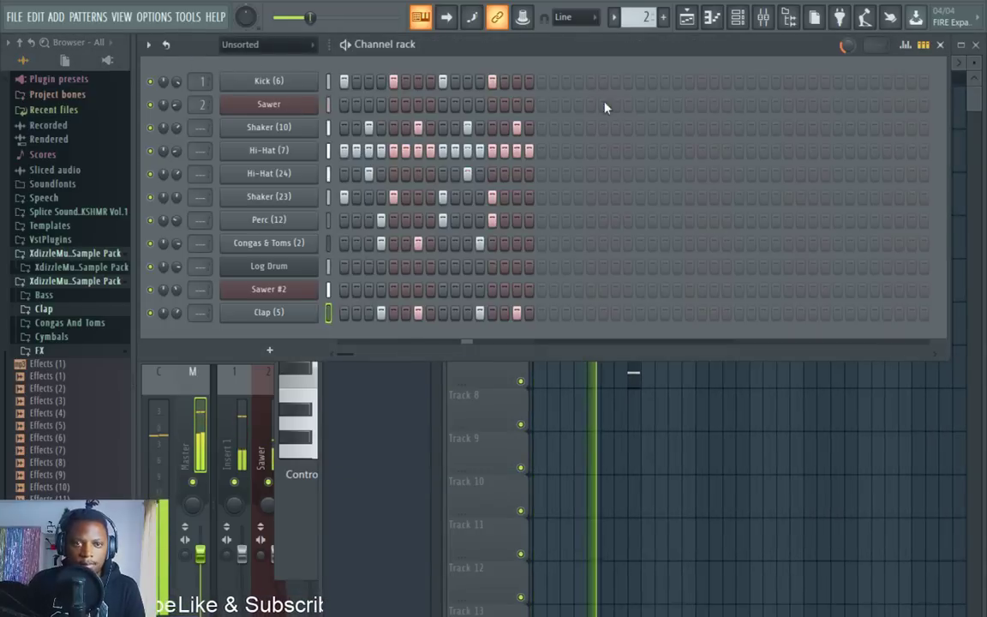
{"action": "key", "text": "F4"}
{"action": "key", "text": "KP_Subtract"}
{"action": "key", "text": "KP_Subtract"}
{"action": "key", "text": "KP_Subtract"}
{"action": "key", "text": "KP_Subtract"}
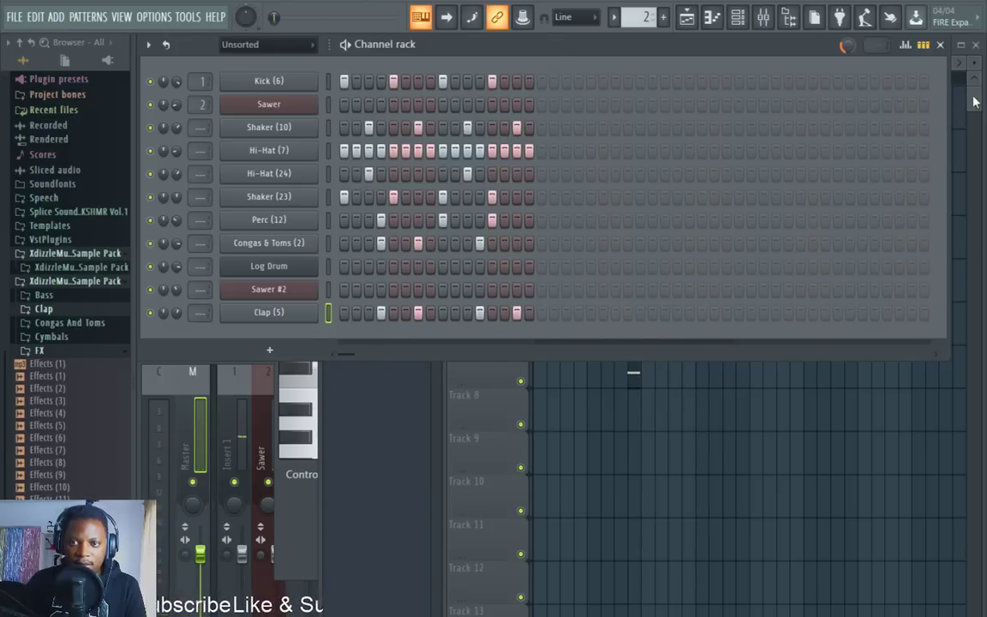
Open Pattern 1 from the playlist's Track 2 clip and add a Purity instrument channel to it.
{"action": "left_click", "coordinate": [974, 100]}
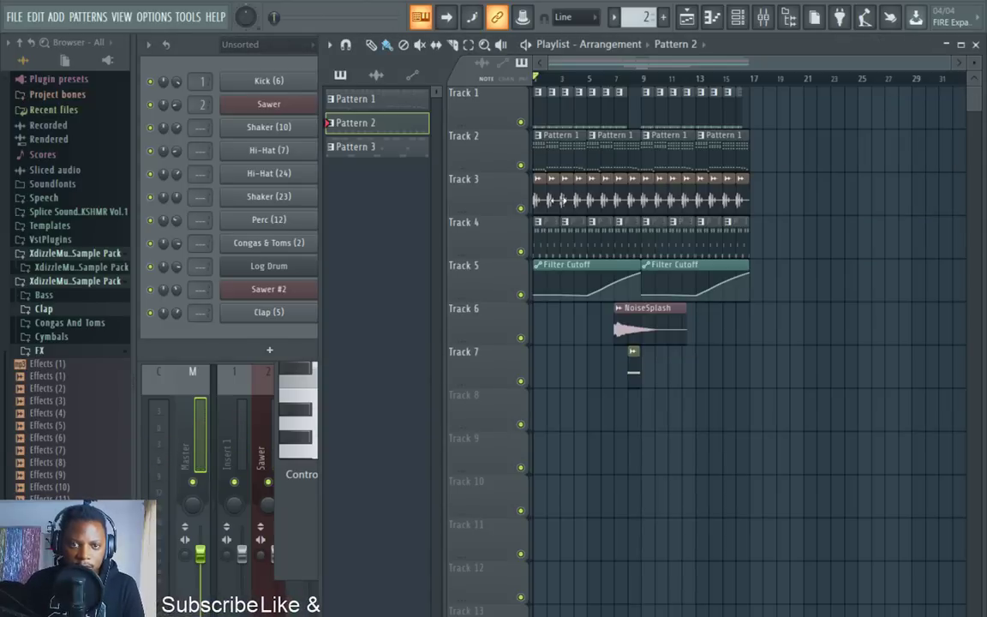
{"action": "double_click", "coordinate": [594, 151]}
{"action": "left_click", "coordinate": [478, 47]}
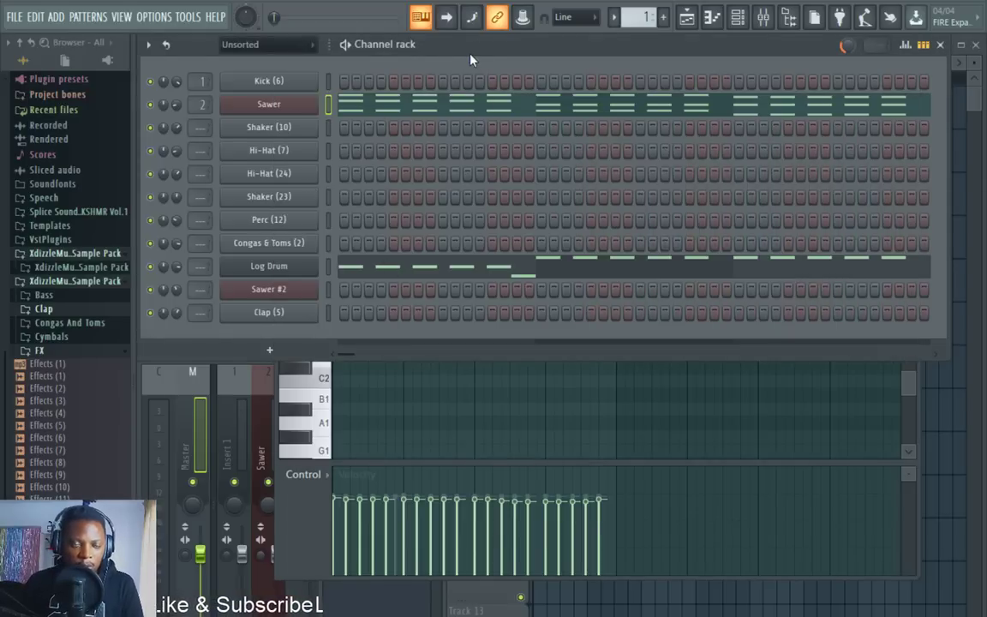
{"action": "left_click", "coordinate": [269, 350]}
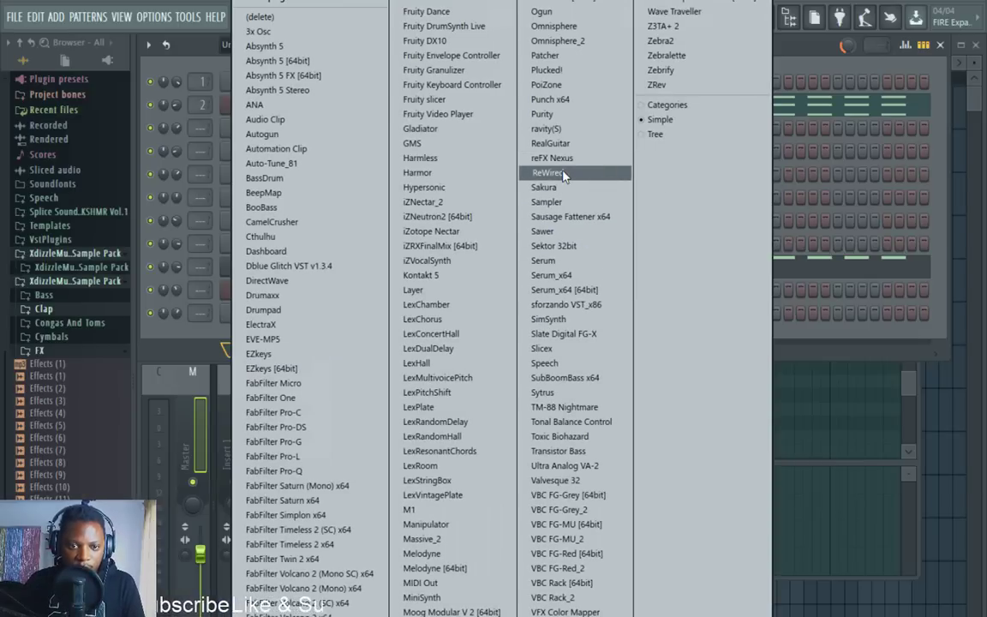
{"action": "left_click", "coordinate": [548, 114]}
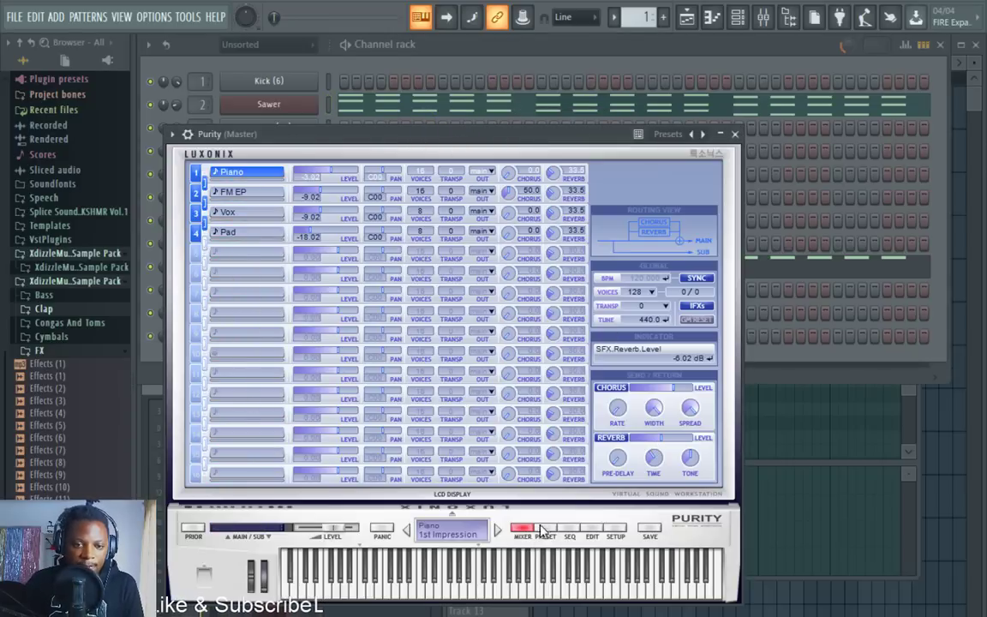
Load the Strings preset from Purity's GM Normal category and close the plugin window.
{"action": "left_click", "coordinate": [547, 532]}
{"action": "left_click", "coordinate": [676, 182]}
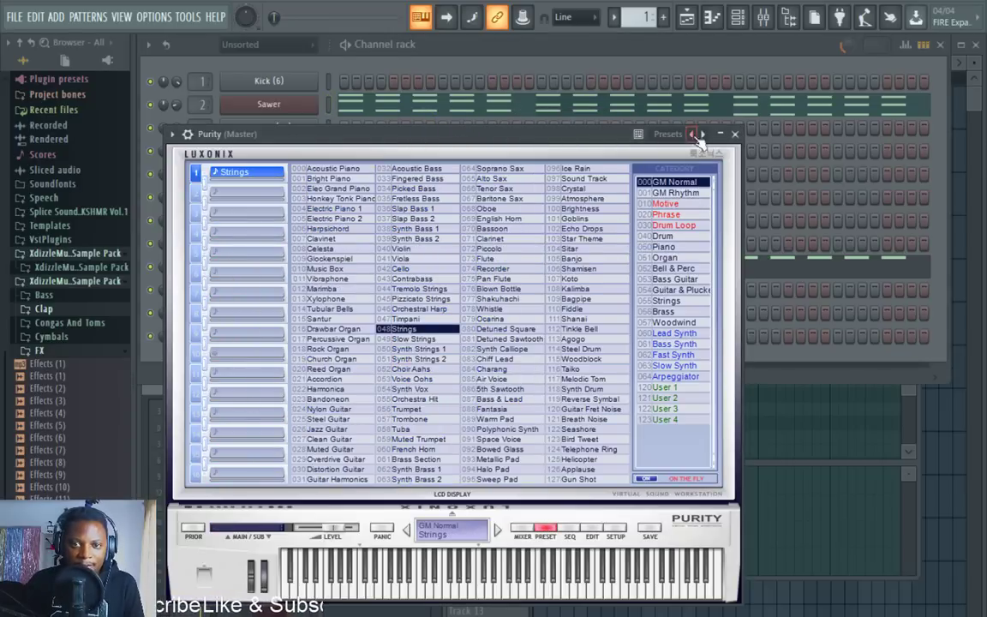
{"action": "left_click", "coordinate": [734, 135]}
Draw a four-bar G#6 note from bar 1 in the Purity piano roll and bring the channel rack forward.
{"action": "right_click", "coordinate": [282, 339]}
{"action": "left_click", "coordinate": [352, 394]}
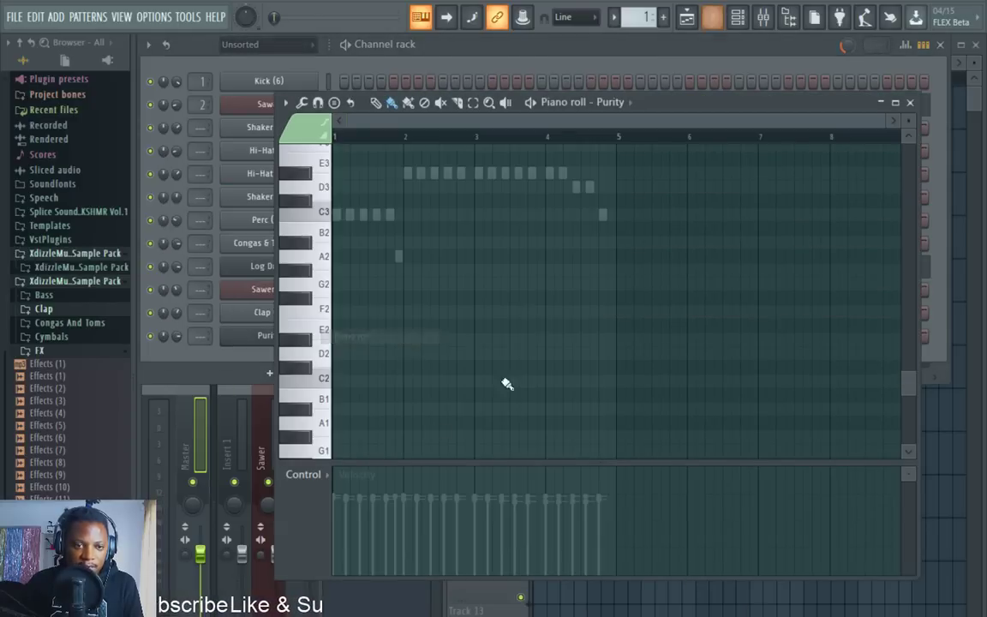
{"action": "scroll", "coordinate": [489, 418], "scroll_direction": "up", "scroll_amount": 5}
{"action": "scroll", "coordinate": [428, 247], "scroll_direction": "up", "scroll_amount": 8}
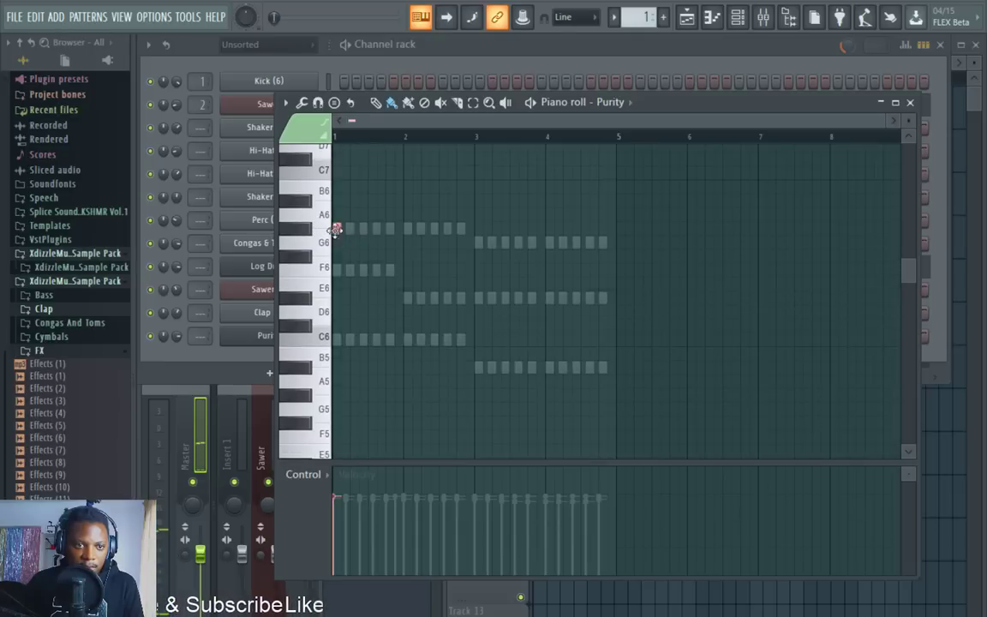
{"action": "left_click", "coordinate": [412, 57]}
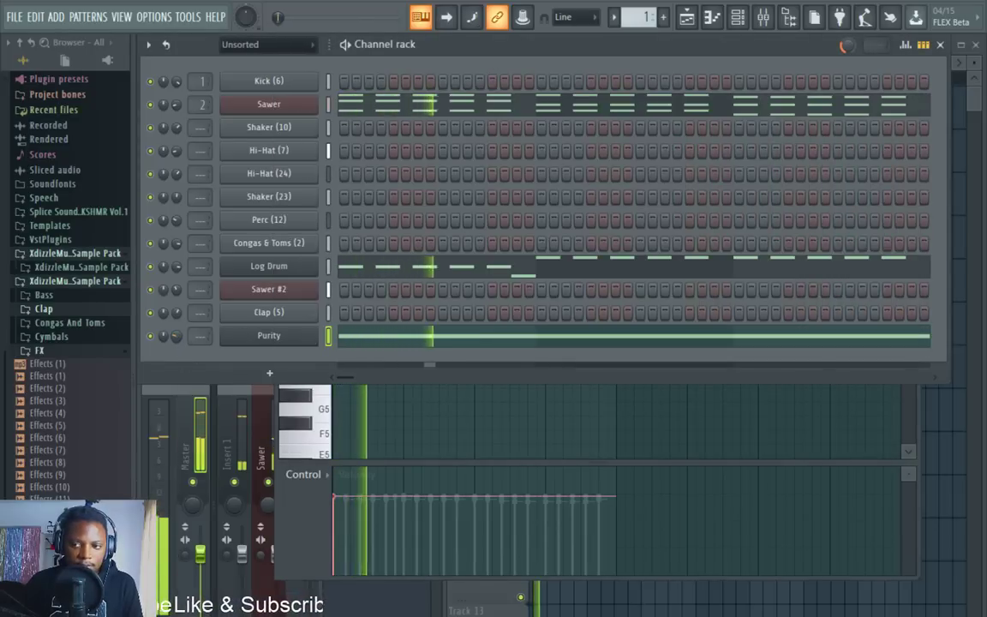
Move the four-bar Purity note to F6 and listen to it with the arrangement.
{"action": "left_click", "coordinate": [498, 409]}
{"action": "right_click", "coordinate": [497, 409]}
{"action": "left_click_drag", "start_coordinate": [442, 232], "coordinate": [411, 270]}
{"action": "key", "text": "space"}
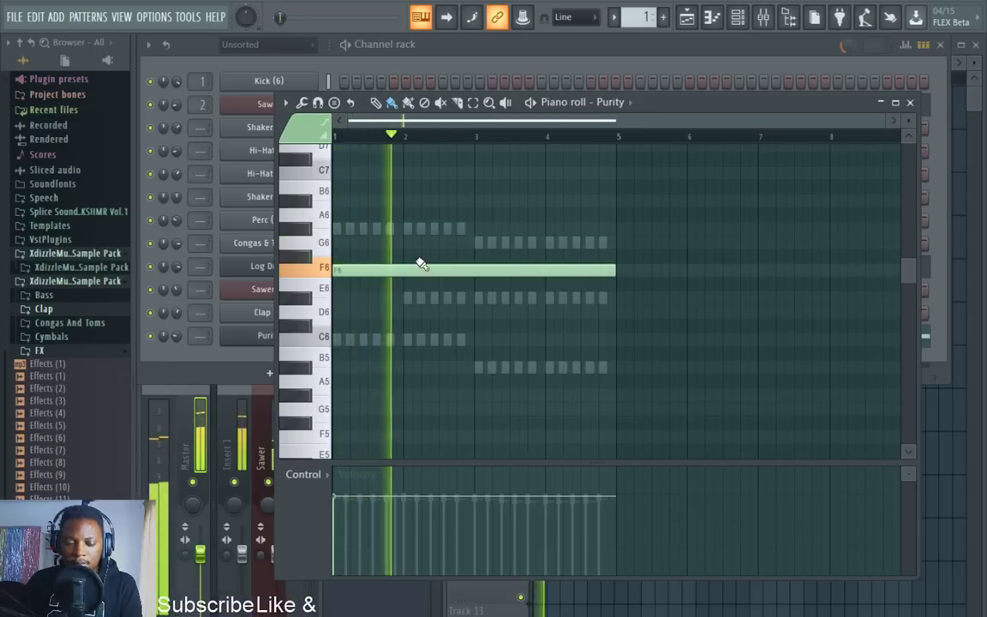
{"action": "key", "text": "space"}
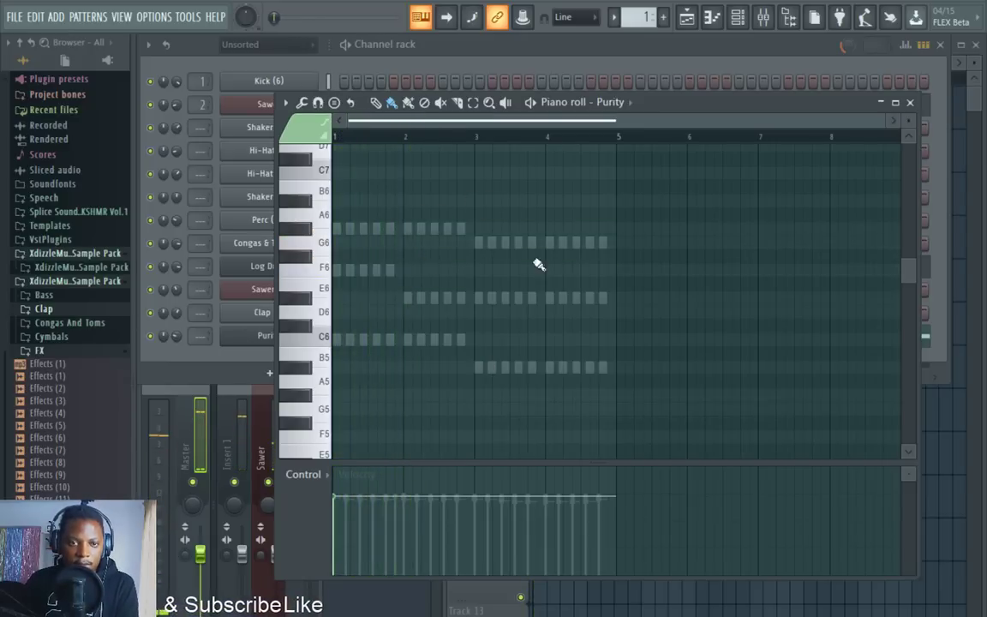
Try the four-bar Purity note at C7 while the arrangement plays.
{"action": "key", "text": "space"}
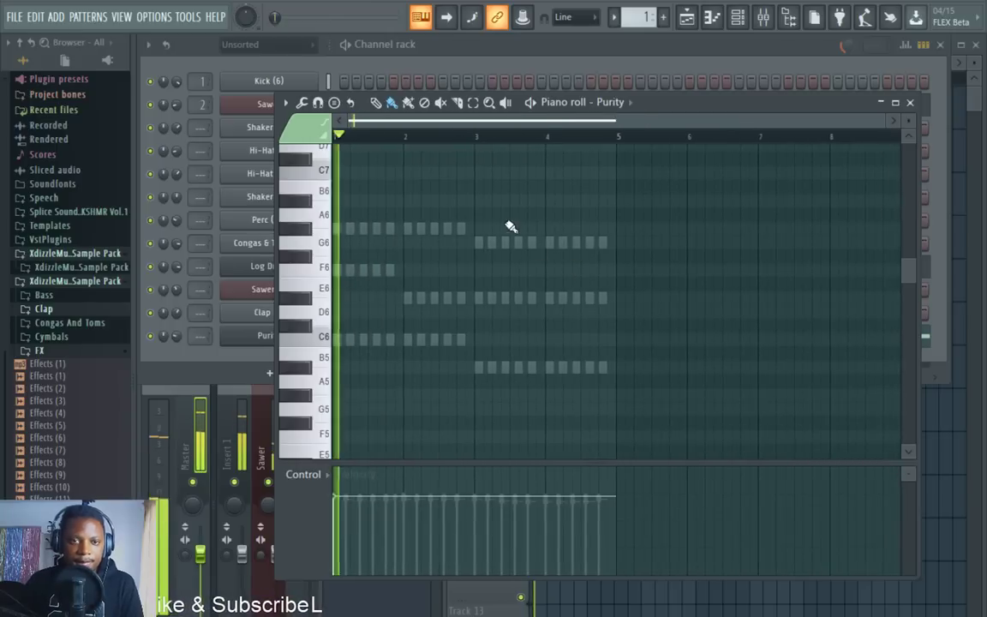
{"action": "scroll", "coordinate": [463, 232], "scroll_direction": "up", "scroll_amount": 8}
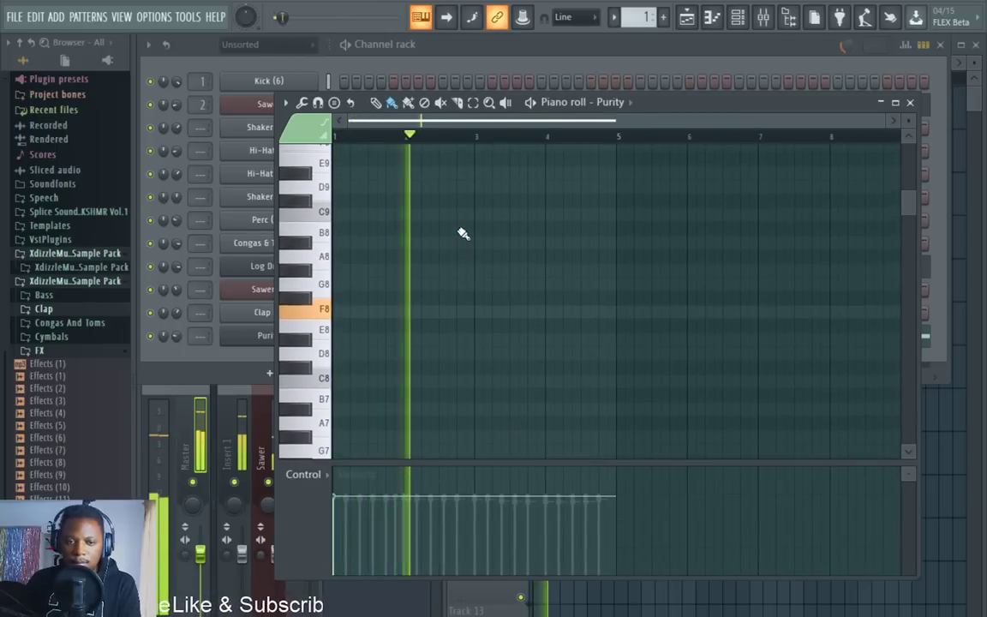
{"action": "scroll", "coordinate": [411, 238], "scroll_direction": "down", "scroll_amount": 8}
{"action": "left_click_drag", "start_coordinate": [375, 190], "coordinate": [385, 259]}
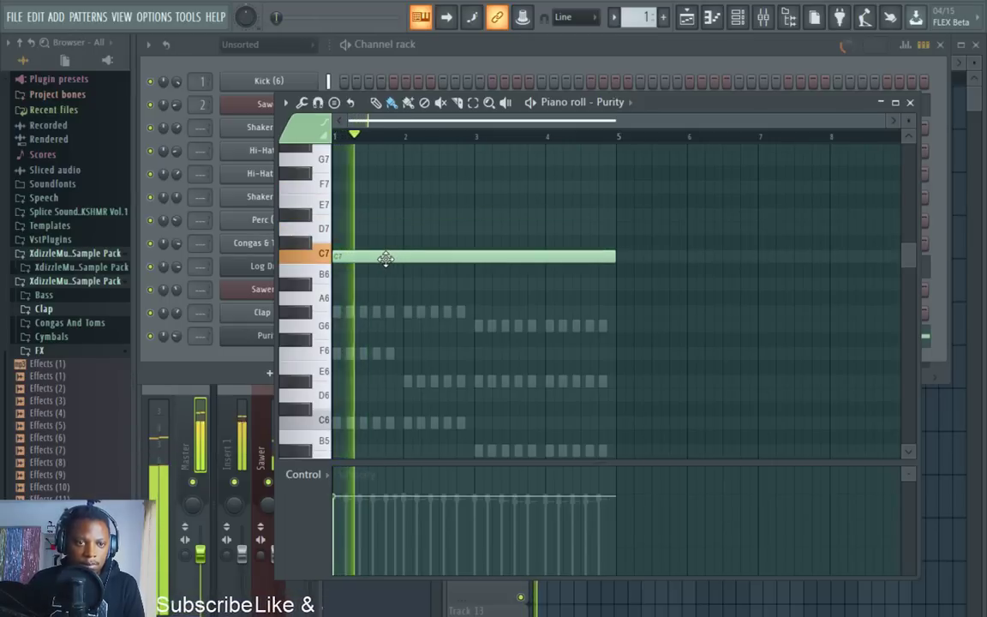
{"action": "right_click", "coordinate": [387, 259]}
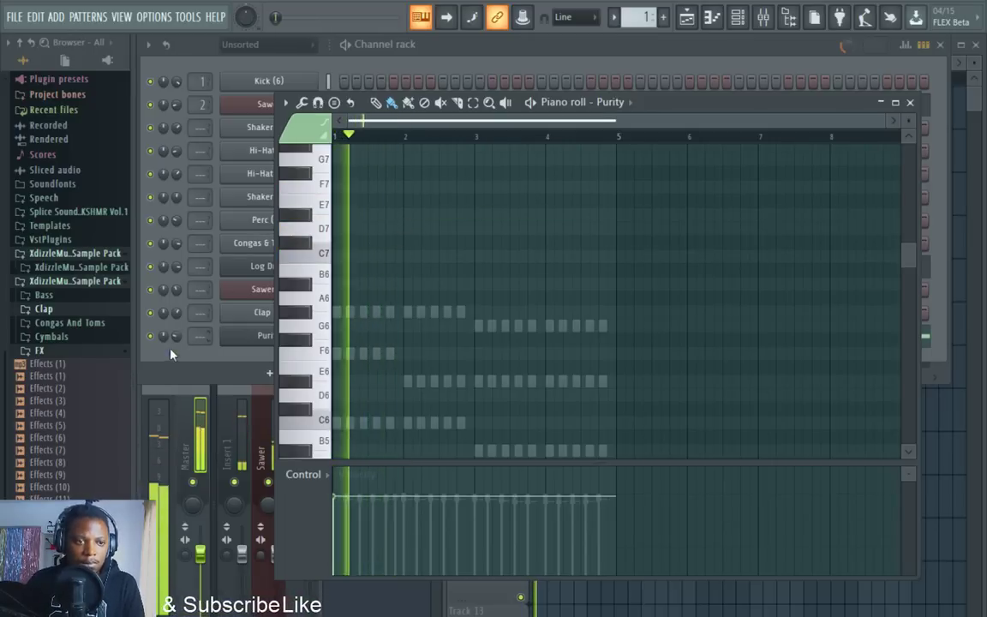
Listen to the arrangement with the Purity strings and follow the playback in the playlist.
{"action": "left_click", "coordinate": [171, 356]}
{"action": "left_click", "coordinate": [531, 426]}
{"action": "right_click", "coordinate": [536, 428]}
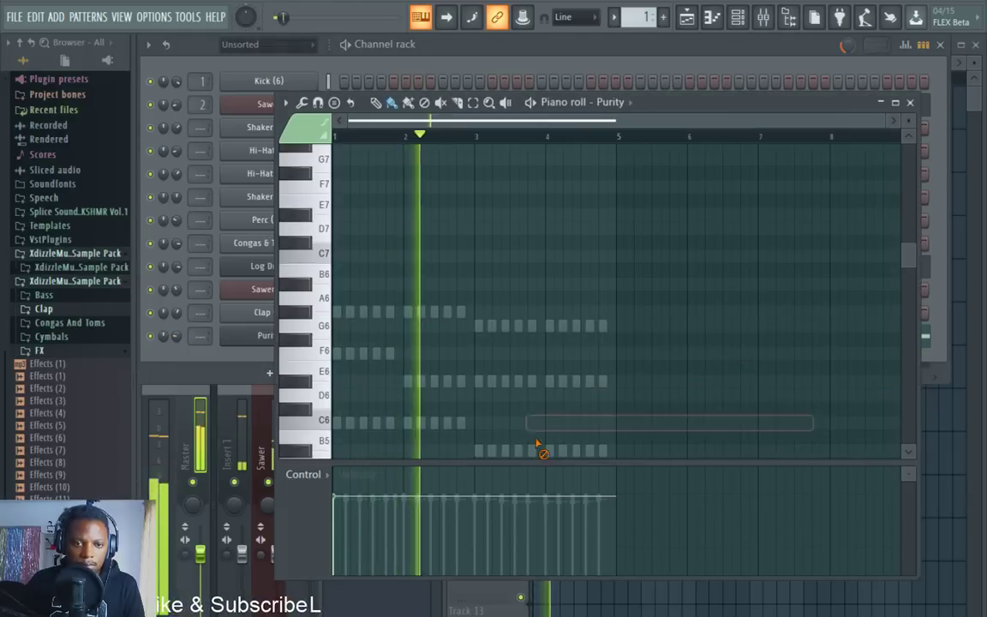
{"action": "scroll", "coordinate": [451, 319], "scroll_direction": "up", "scroll_amount": 8}
{"action": "scroll", "coordinate": [455, 346], "scroll_direction": "down", "scroll_amount": 4}
{"action": "left_click", "coordinate": [162, 304]}
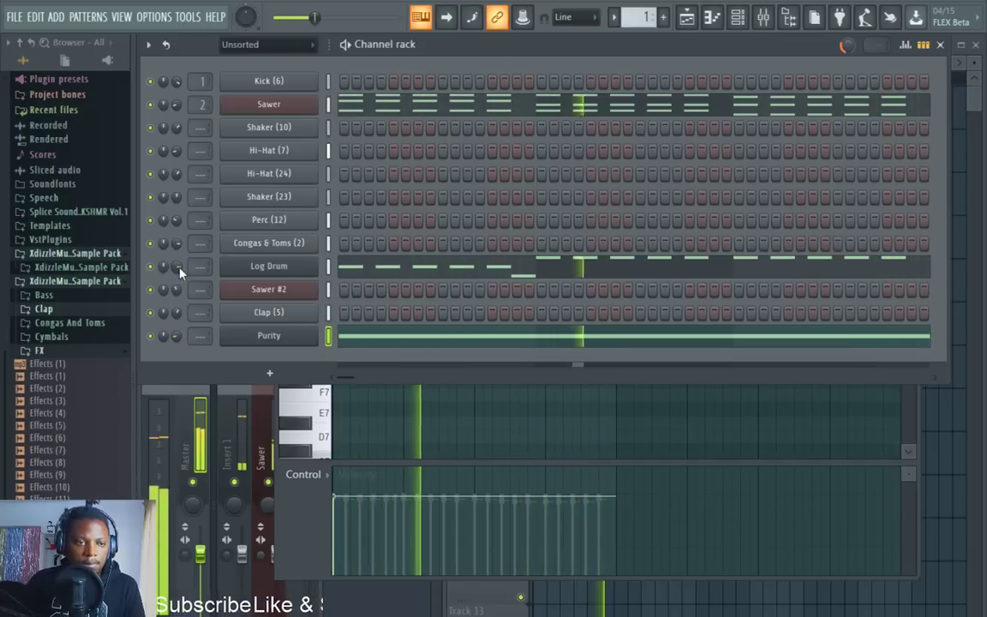
{"action": "left_click", "coordinate": [686, 17]}
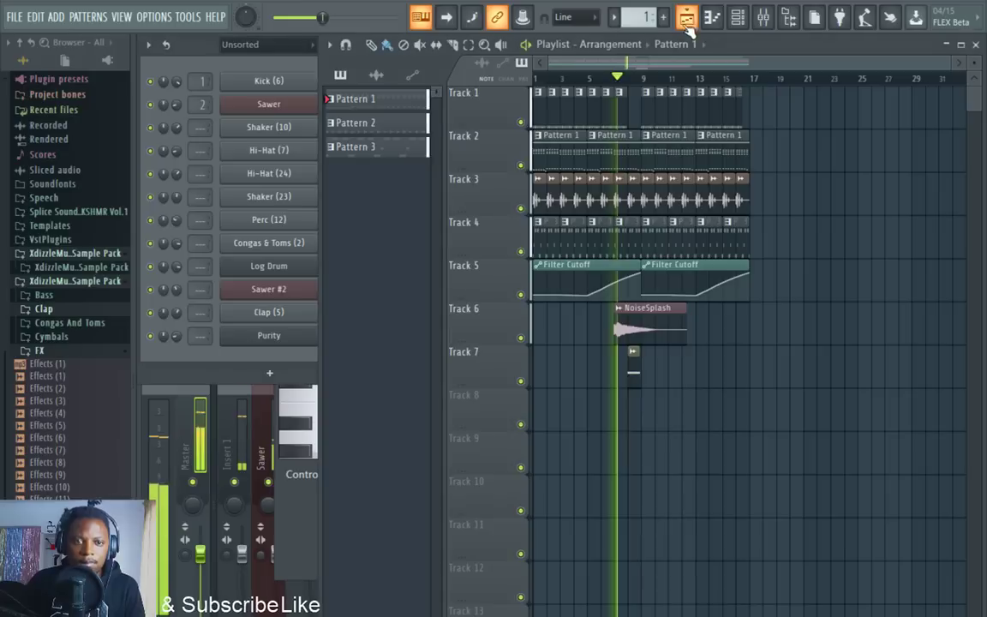
Add a GMS synthesizer channel to Pattern 1.
{"action": "left_click", "coordinate": [181, 44]}
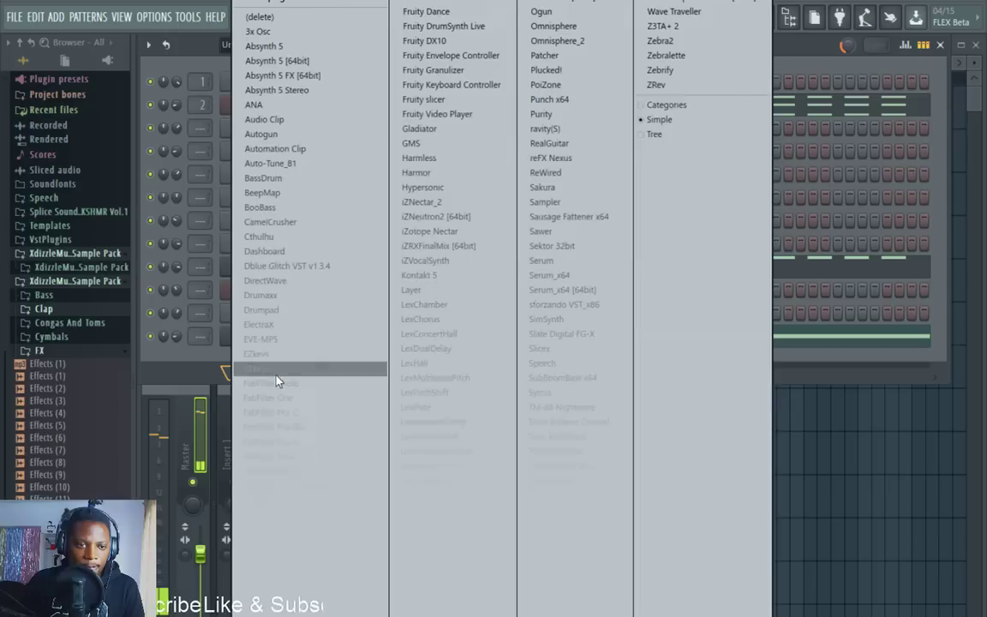
{"action": "left_click", "coordinate": [272, 375]}
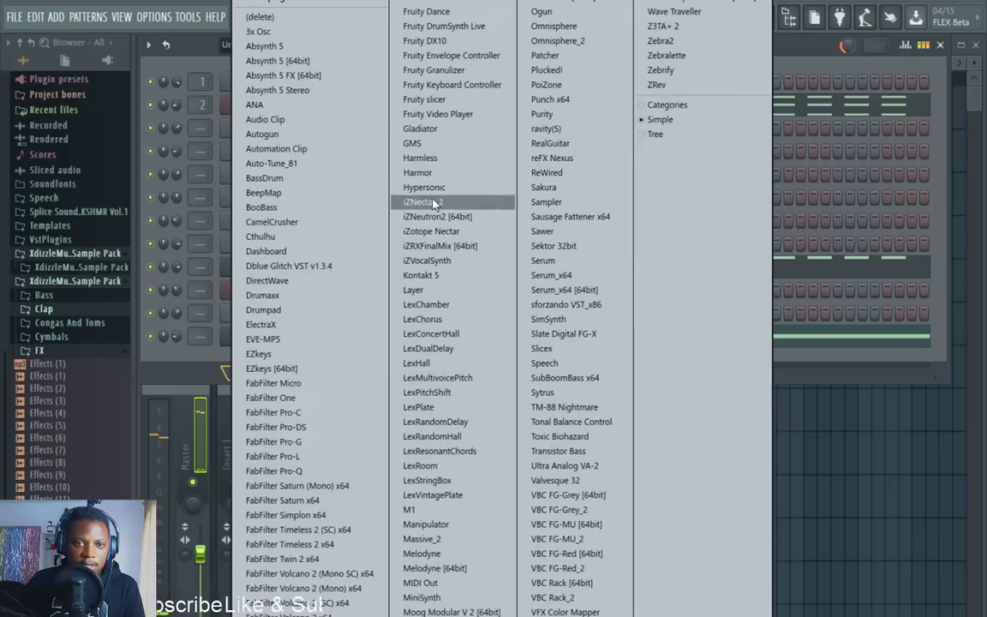
{"action": "left_click", "coordinate": [437, 143]}
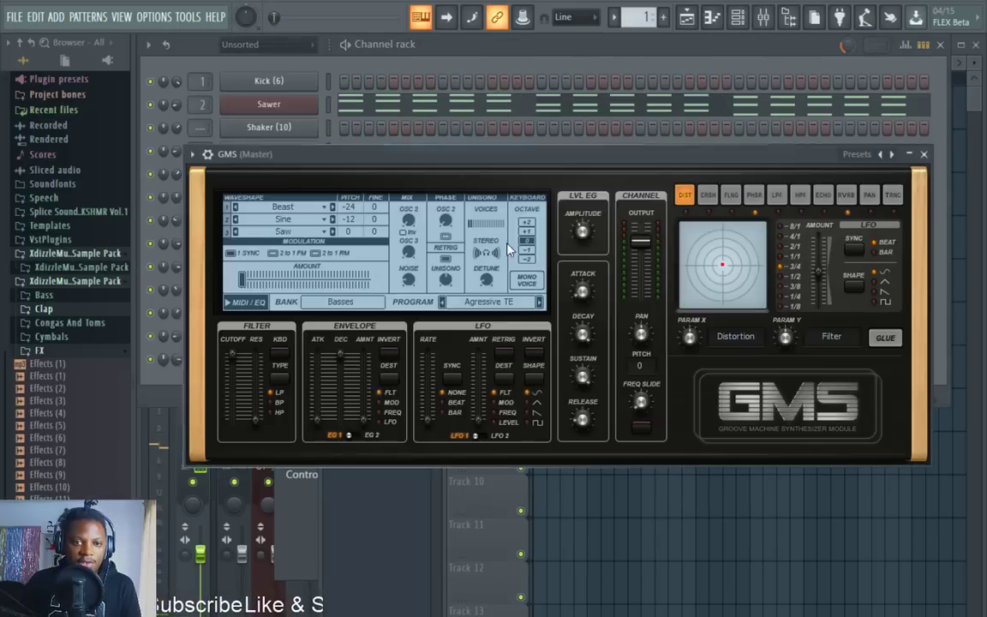
Load the Pad 1 MC program from GMS's Pads & Textures bank and return to the channel rack.
{"action": "left_click", "coordinate": [474, 302]}
{"action": "left_click", "coordinate": [463, 316]}
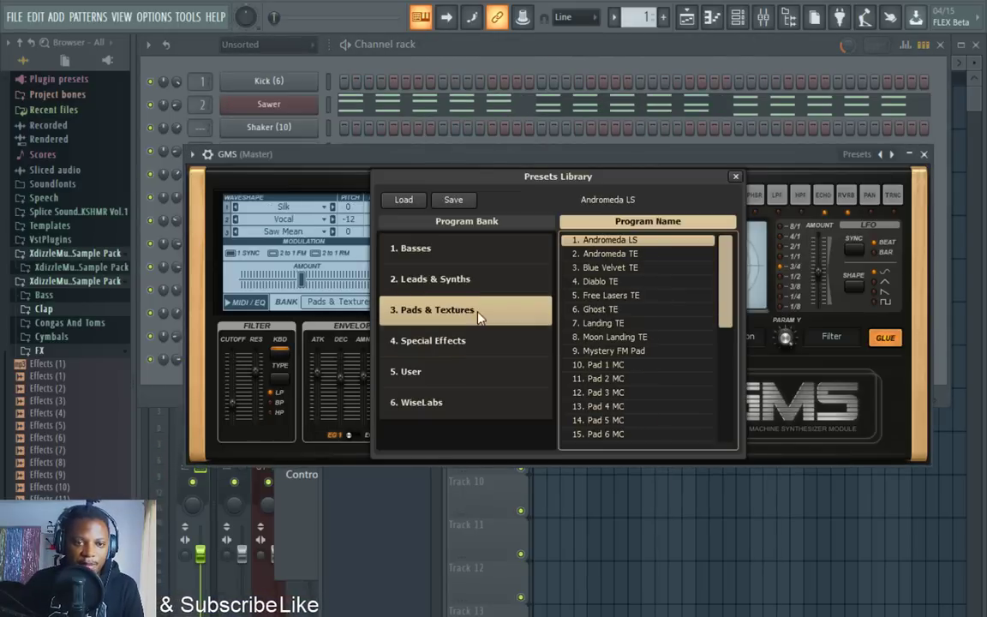
{"action": "scroll", "coordinate": [610, 316], "scroll_direction": "down", "scroll_amount": 3}
{"action": "double_click", "coordinate": [617, 255]}
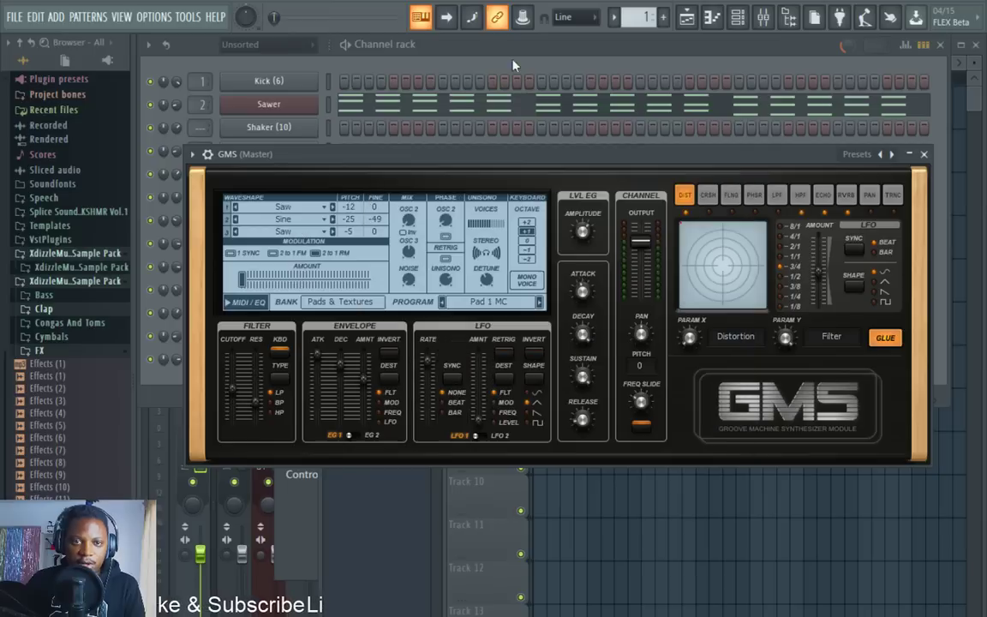
{"action": "left_click", "coordinate": [502, 87]}
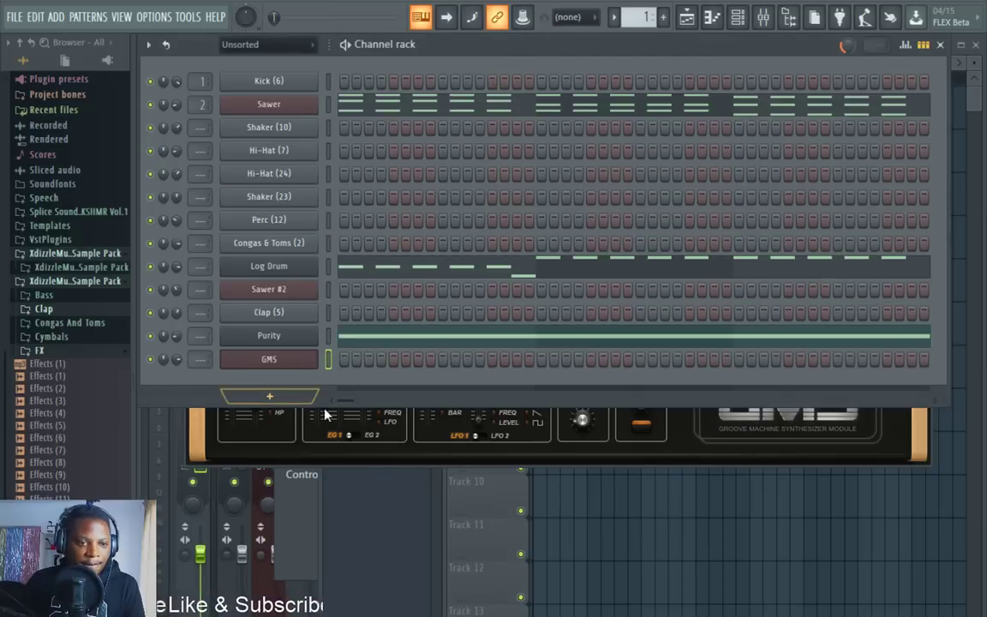
Draw four-bar G#6, F6 and C6 notes from bar 1 in the GMS piano roll, following the ghost chords.
{"action": "right_click", "coordinate": [314, 354]}
{"action": "scroll", "coordinate": [445, 293], "scroll_direction": "down", "scroll_amount": 6}
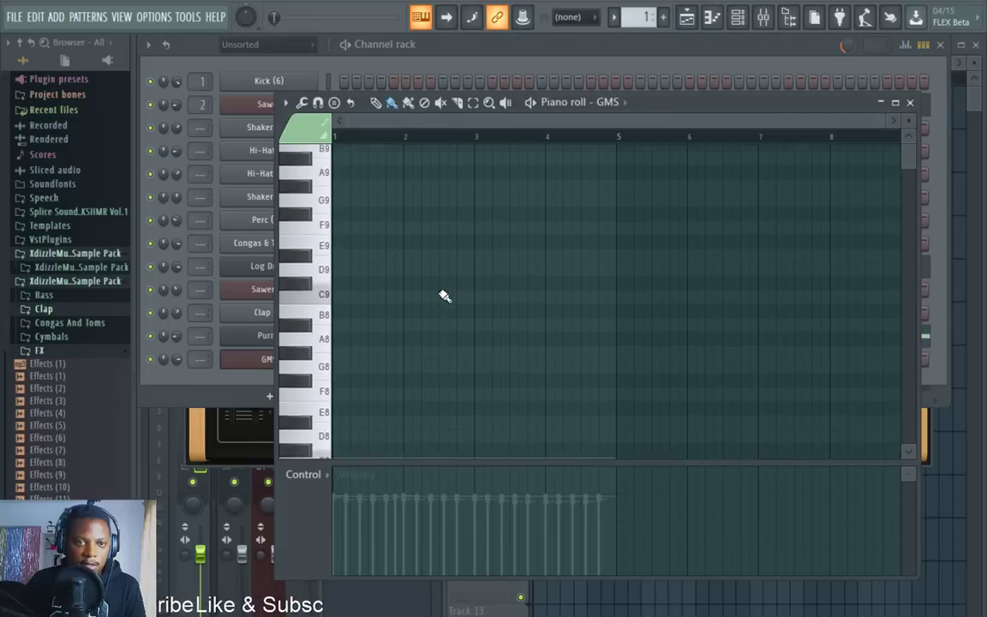
{"action": "scroll", "coordinate": [346, 197], "scroll_direction": "down", "scroll_amount": 2}
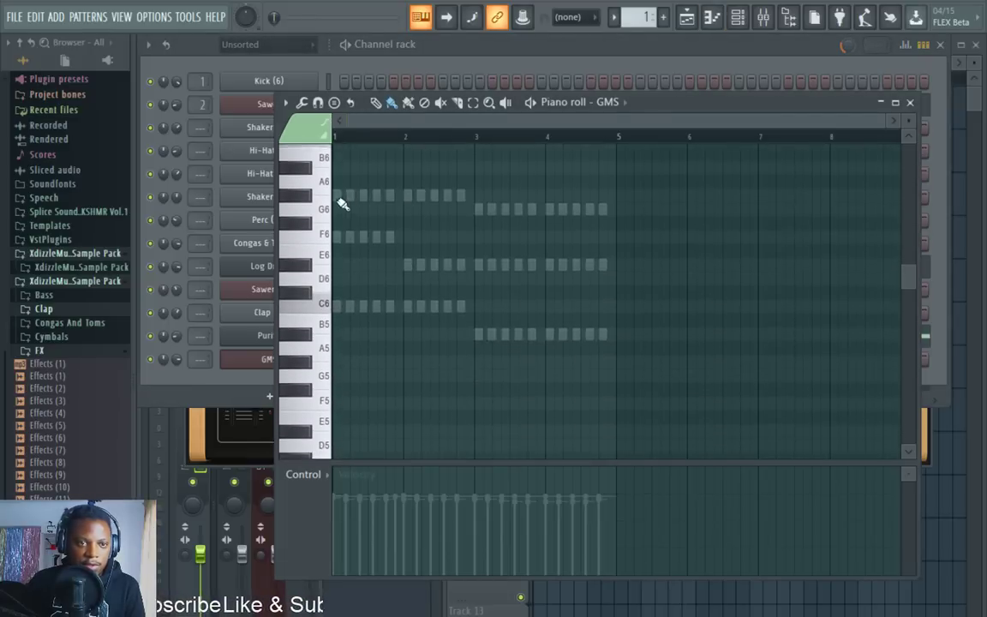
{"action": "left_click", "coordinate": [347, 194]}
{"action": "left_click", "coordinate": [339, 234]}
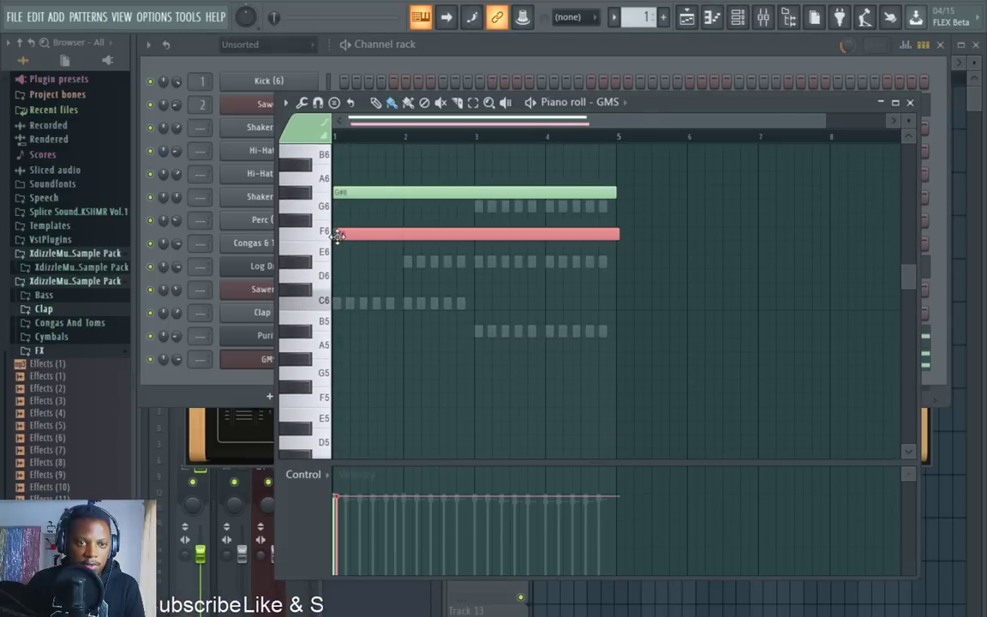
{"action": "left_click", "coordinate": [343, 304]}
Play the arrangement with the GMS pad, lower the GMS channel's volume, and stop playback.
{"action": "key", "text": "space"}
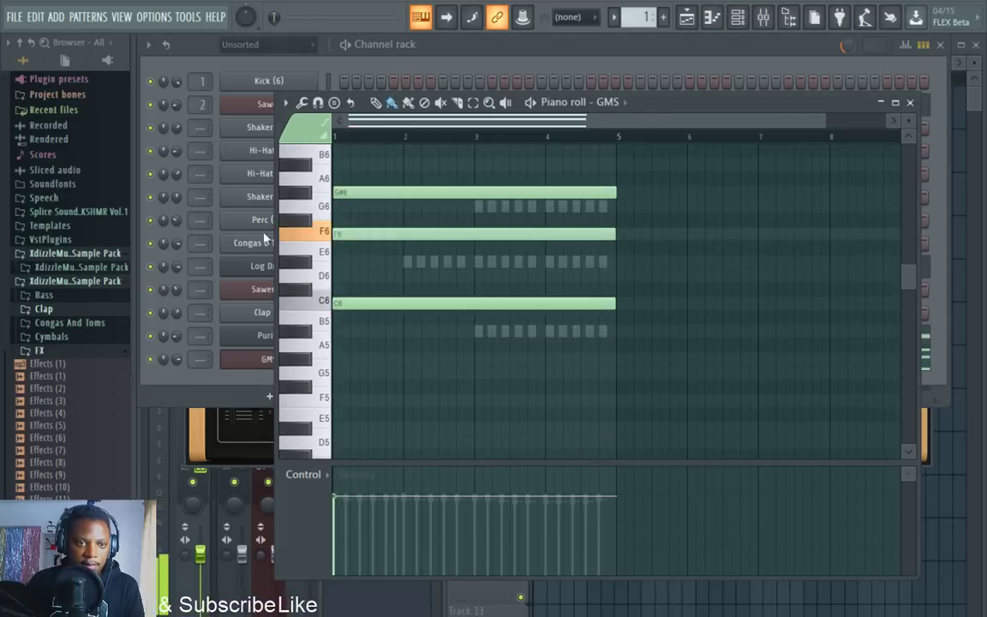
{"action": "left_click_drag", "start_coordinate": [176, 360], "coordinate": [176, 382]}
{"action": "left_click", "coordinate": [476, 426]}
{"action": "right_click", "coordinate": [477, 428]}
{"action": "key", "text": "space"}
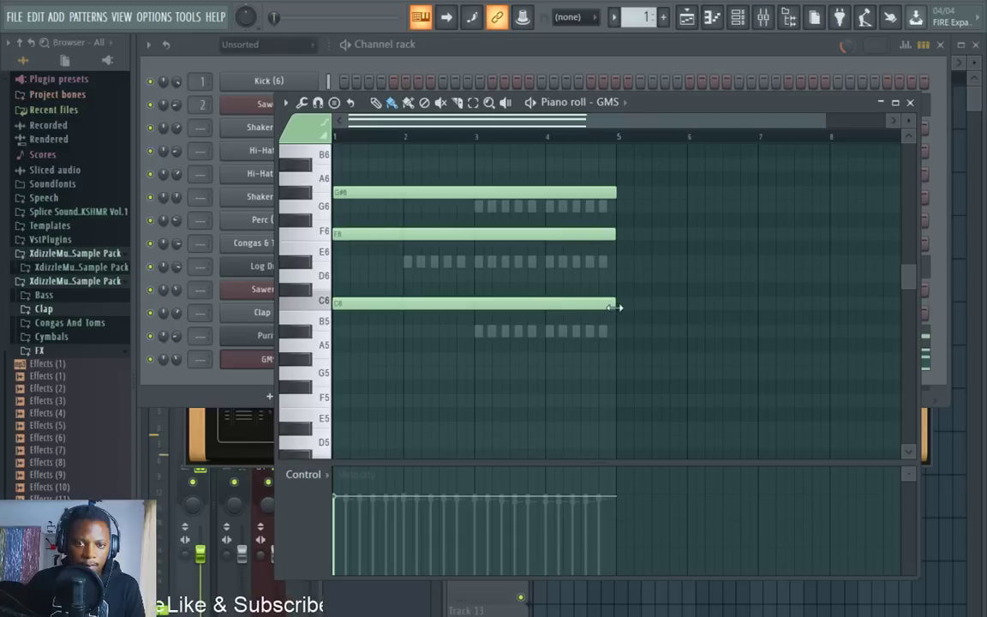
Shorten the GMS pad's C6 note to two bars and set the global snap to Cell.
{"action": "left_click_drag", "start_coordinate": [615, 307], "coordinate": [324, 301]}
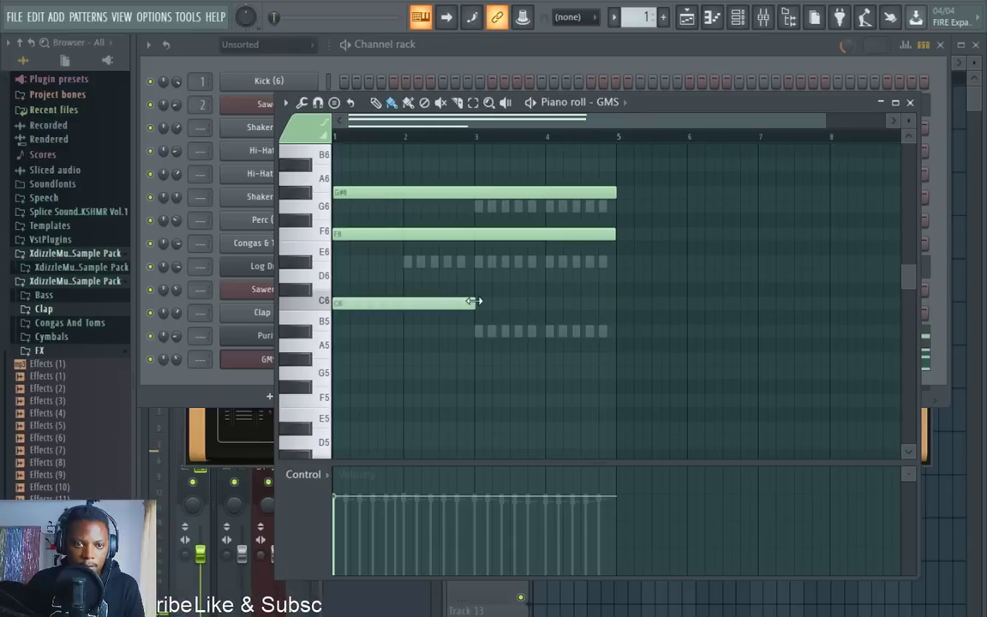
{"action": "left_click", "coordinate": [567, 17]}
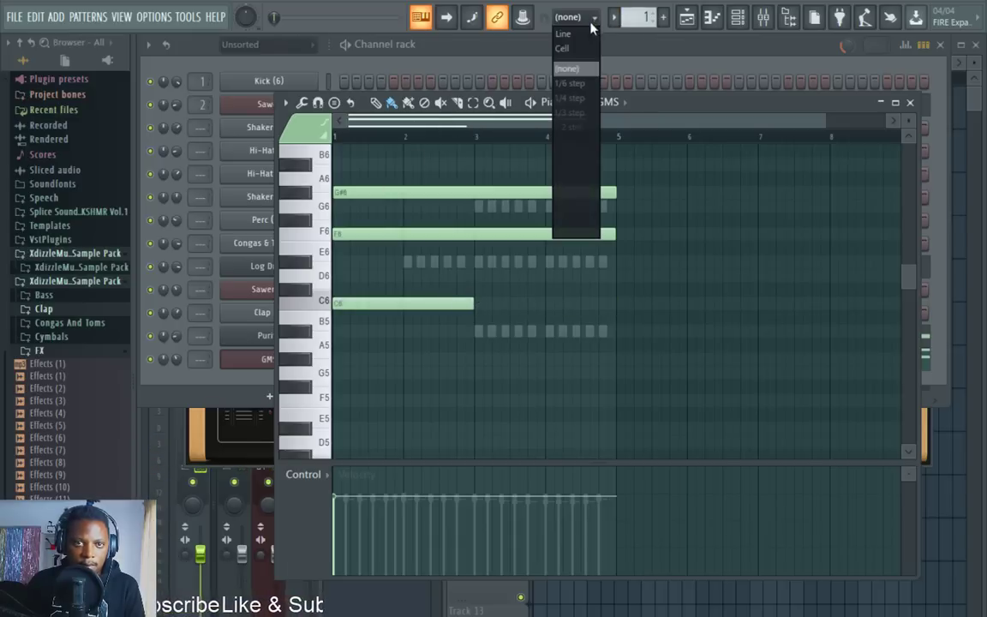
{"action": "left_click", "coordinate": [566, 46]}
Add a two-bar D#6 note at bar 2, and trim F6 to one bar and G#6 to two bars.
{"action": "left_click_drag", "start_coordinate": [413, 268], "coordinate": [545, 262]}
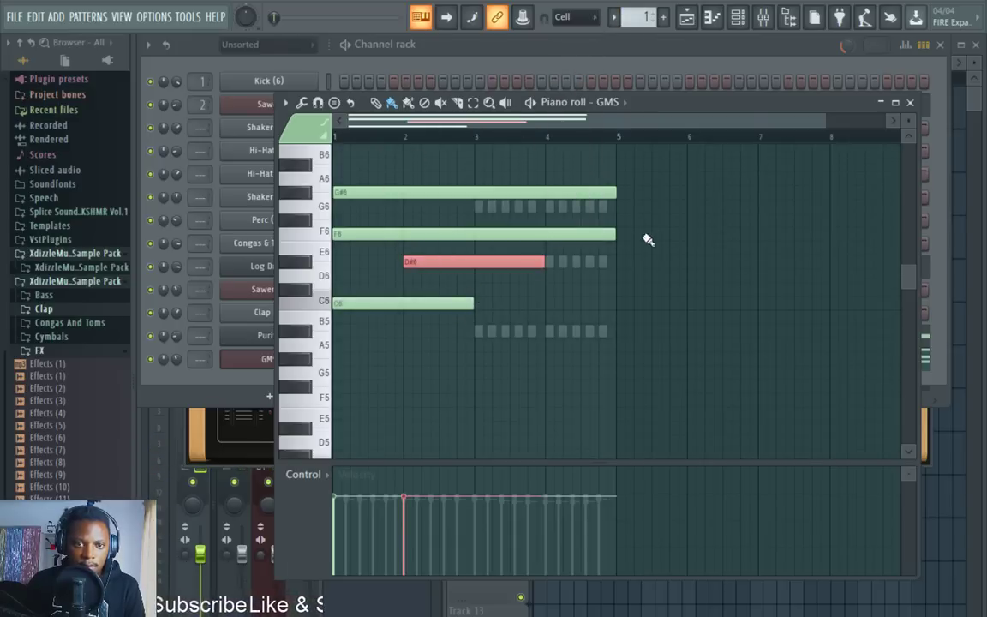
{"action": "left_click_drag", "start_coordinate": [615, 236], "coordinate": [382, 234]}
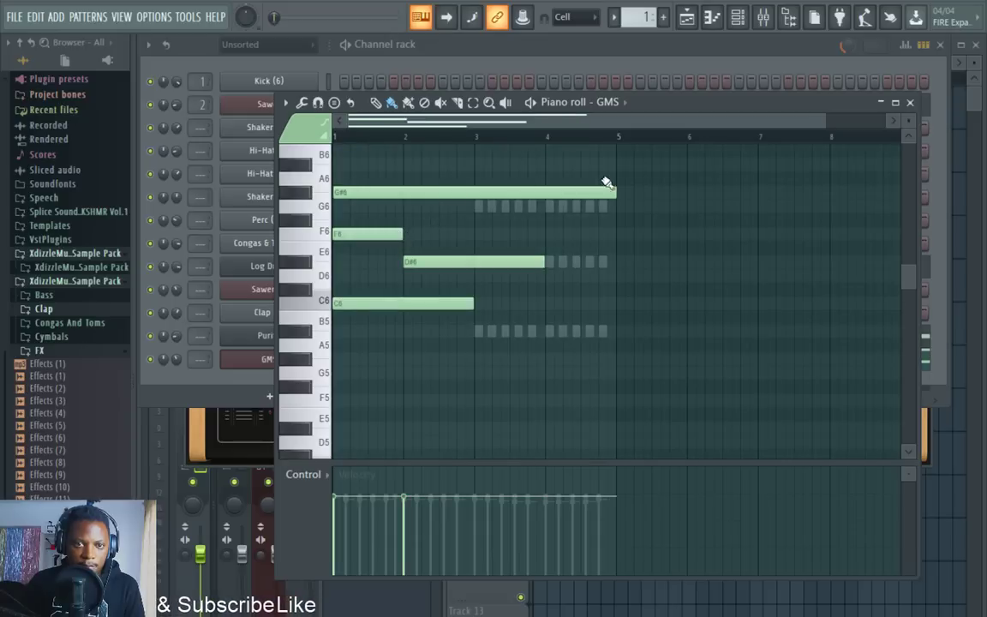
{"action": "left_click_drag", "start_coordinate": [616, 194], "coordinate": [468, 195]}
Add two-bar G6 and A#5 notes at bar 3 and extend the D#6 note to the end of bar 4.
{"action": "left_click", "coordinate": [480, 208]}
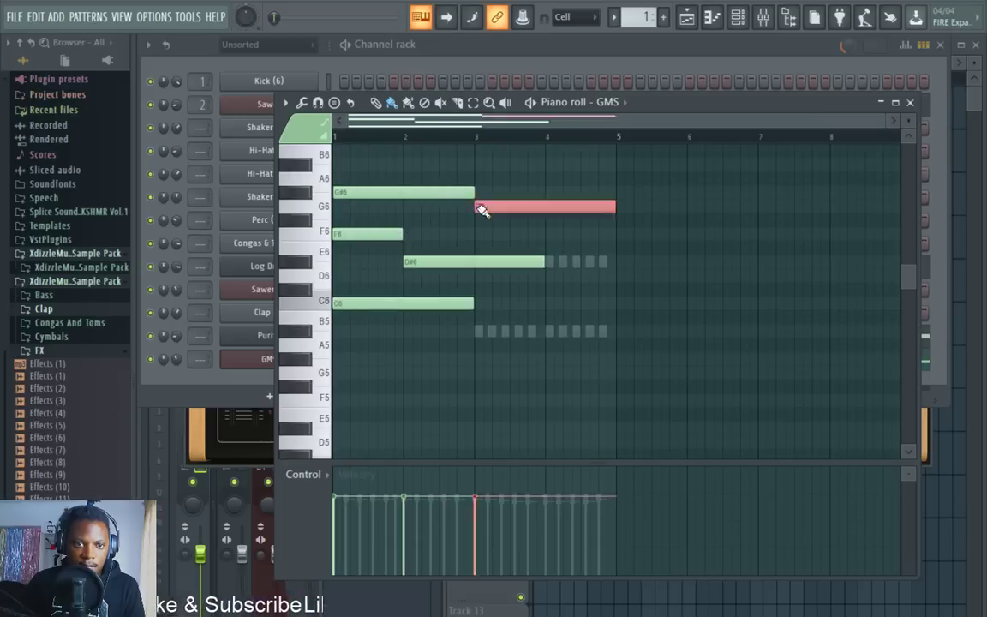
{"action": "left_click_drag", "start_coordinate": [544, 266], "coordinate": [508, 265]}
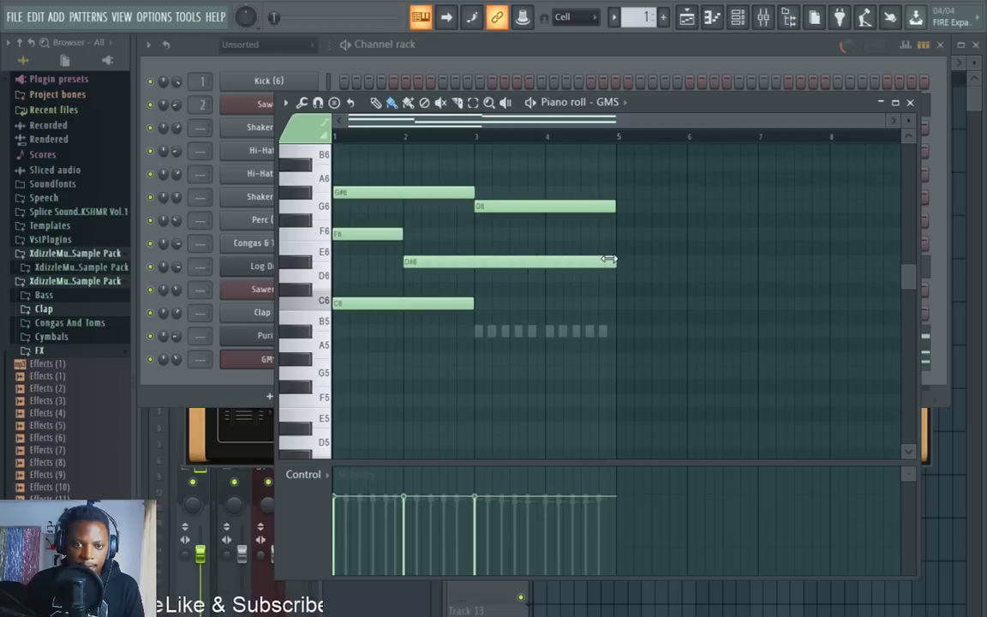
{"action": "left_click", "coordinate": [481, 331]}
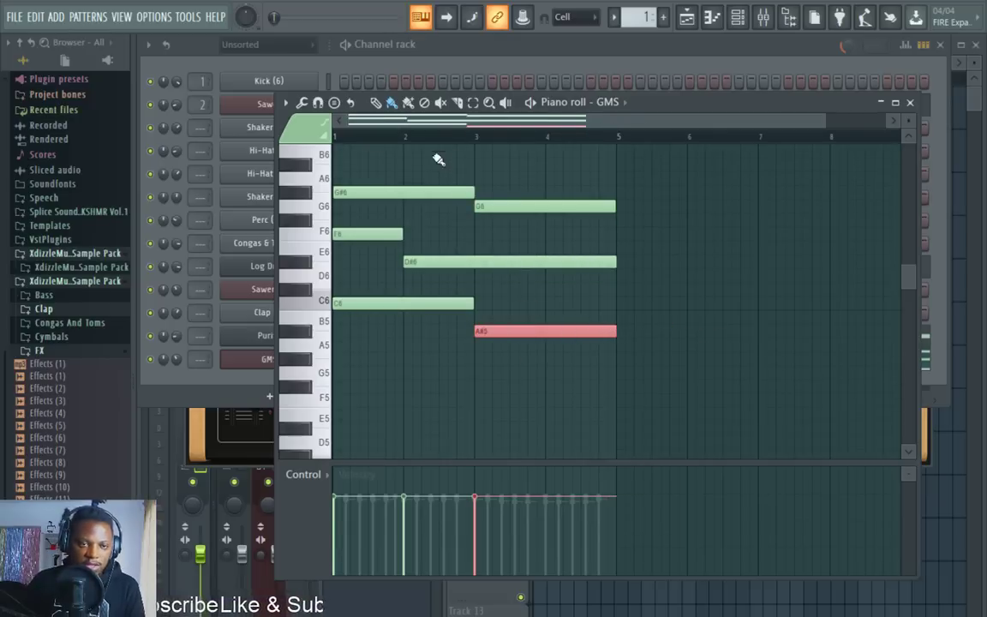
Play the arrangement and transpose all the GMS pad's notes down two octaves.
{"action": "key", "text": "space"}
{"action": "left_click", "coordinate": [402, 53]}
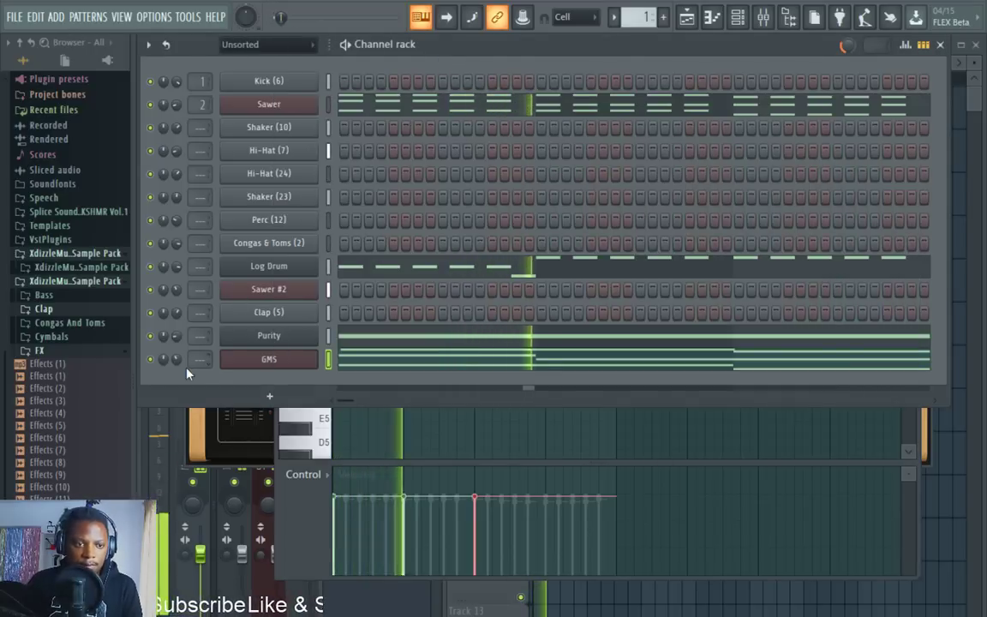
{"action": "left_click", "coordinate": [453, 364]}
{"action": "left_click", "coordinate": [454, 362]}
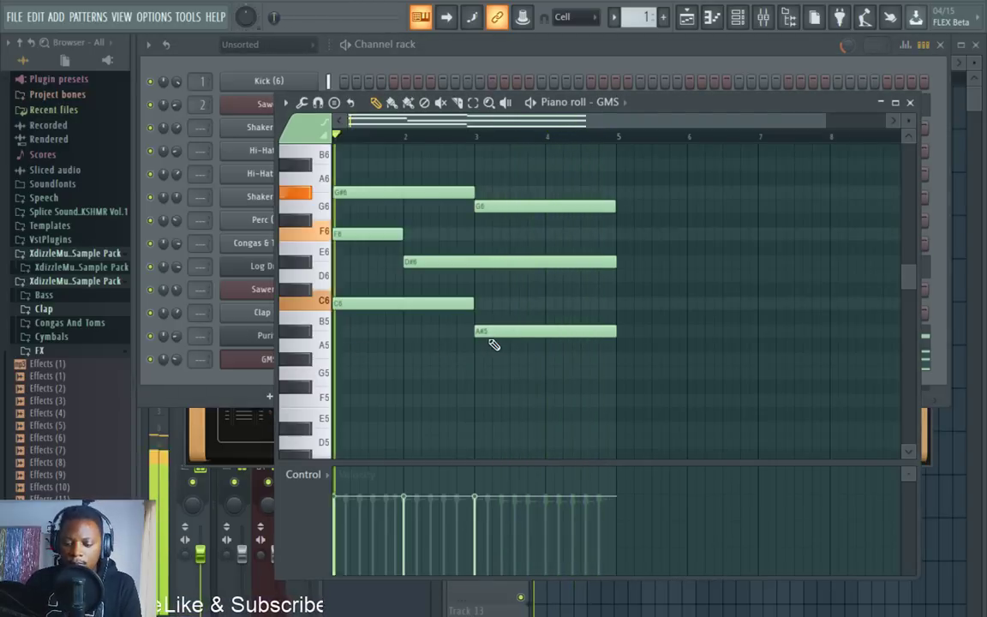
{"action": "key", "text": "ctrl+Down"}
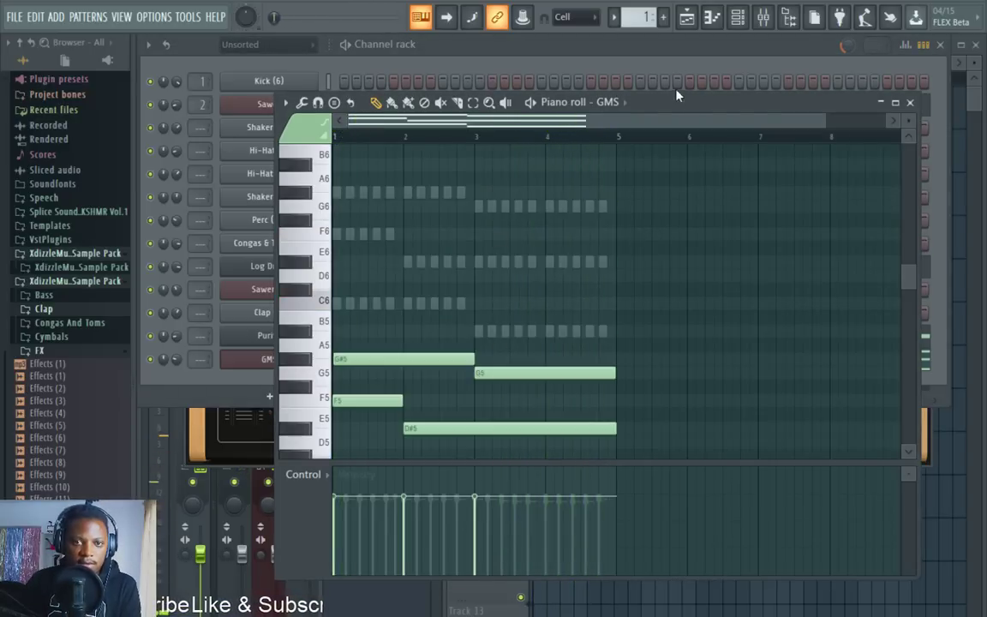
{"action": "scroll", "coordinate": [514, 223], "scroll_direction": "down", "scroll_amount": 4}
{"action": "key", "text": "ctrl+Down"}
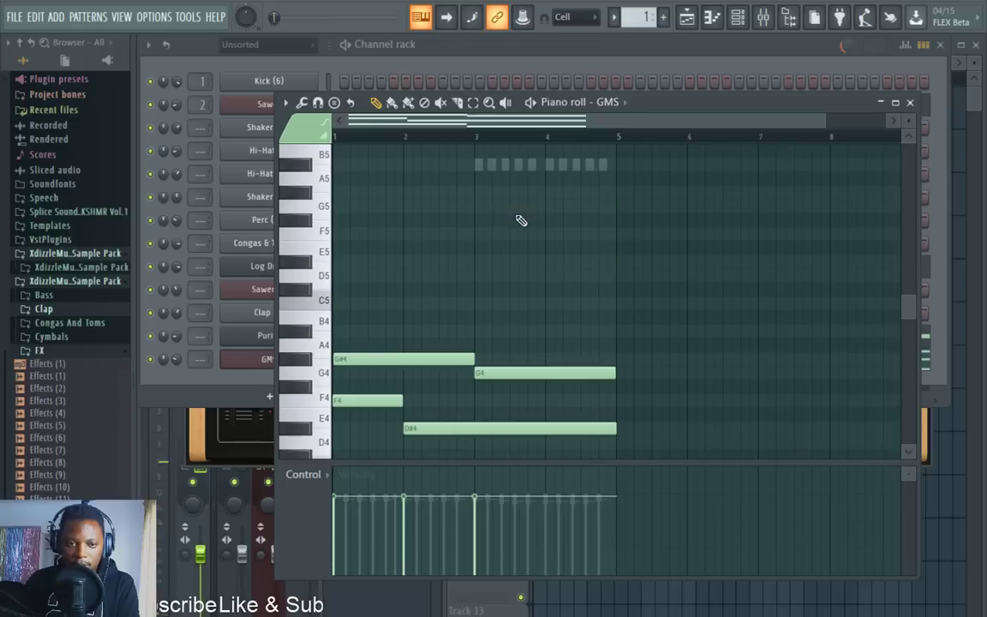
Raise the GMS channel's volume while the arrangement plays and review its notes.
{"action": "left_click", "coordinate": [177, 367]}
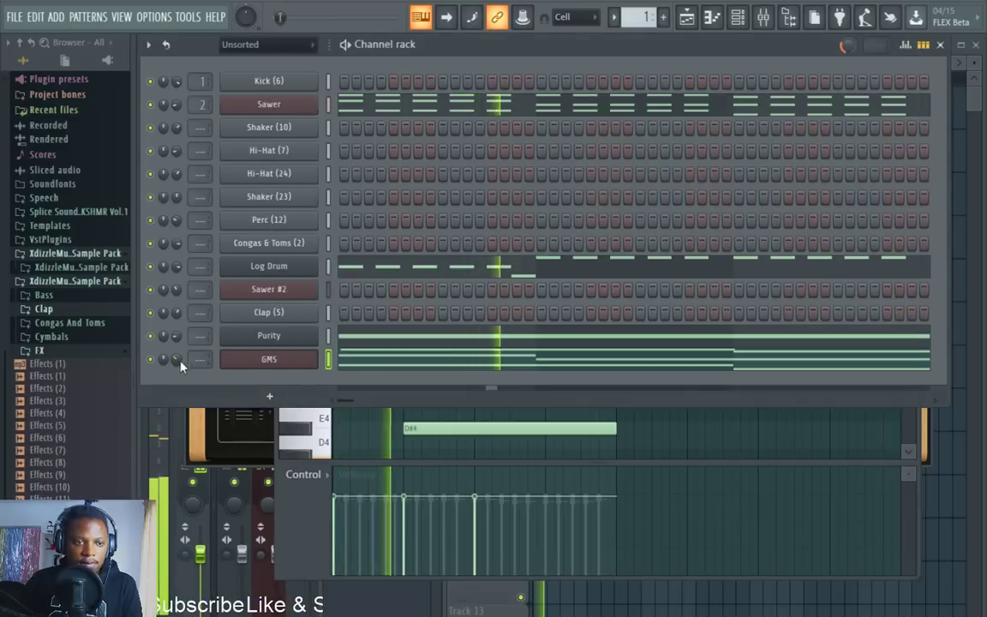
{"action": "left_click_drag", "start_coordinate": [176, 362], "coordinate": [177, 352]}
{"action": "left_click", "coordinate": [526, 361]}
{"action": "left_click", "coordinate": [527, 361]}
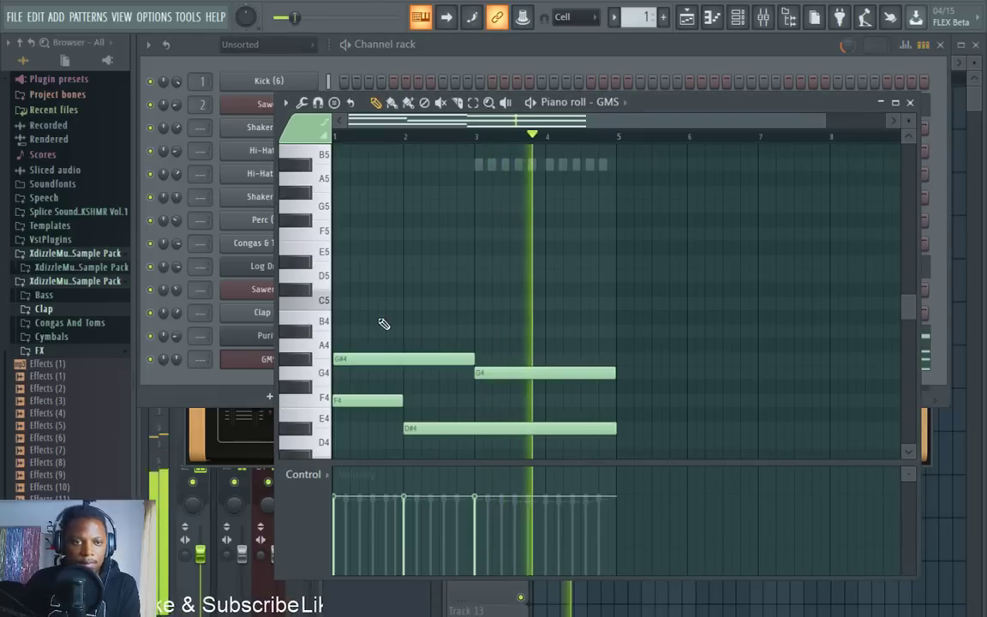
{"action": "left_click", "coordinate": [481, 68]}
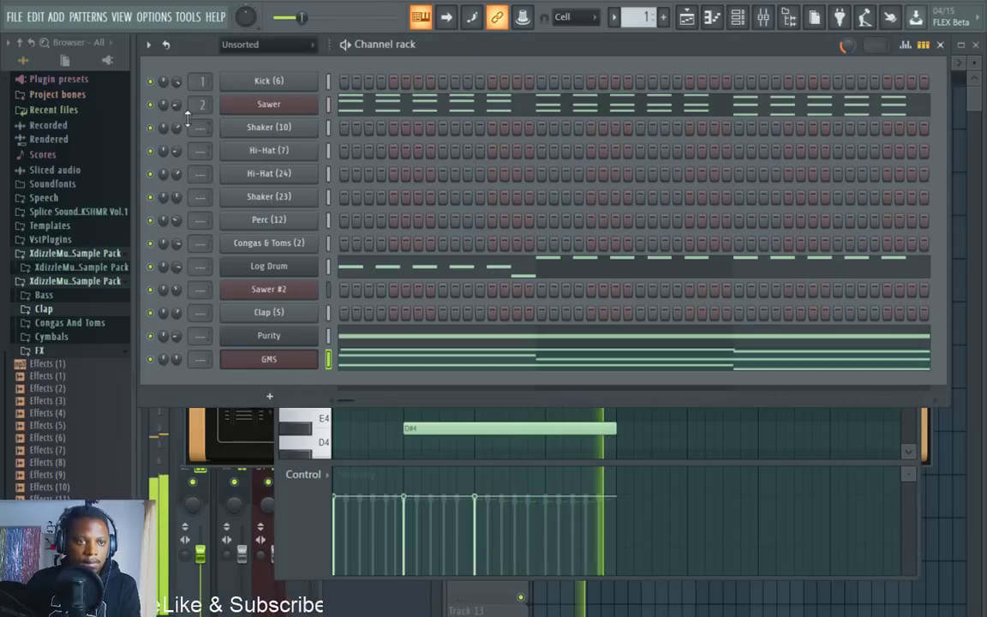
Mute the Sawer #2 and Purity channels to hear the GMS pad, and look over its notes.
{"action": "left_click", "coordinate": [150, 289]}
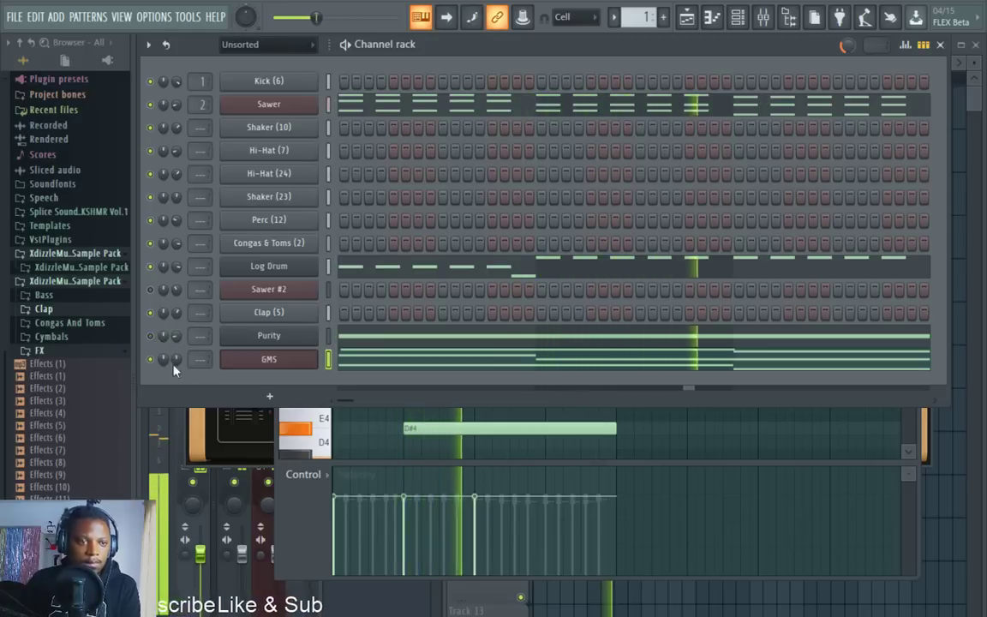
{"action": "left_click", "coordinate": [391, 365]}
{"action": "left_click", "coordinate": [388, 360]}
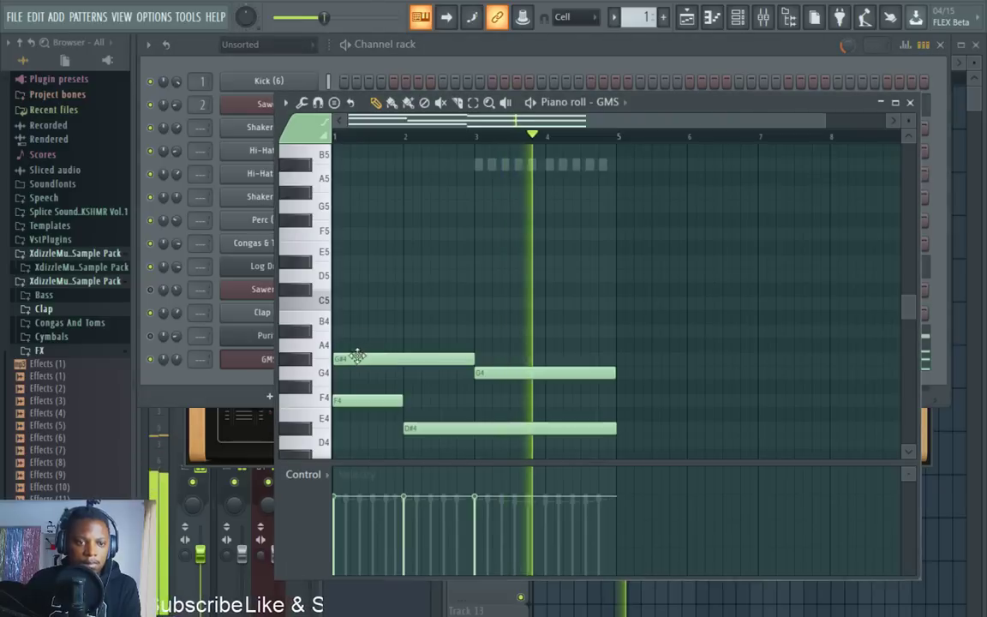
{"action": "left_click", "coordinate": [460, 68]}
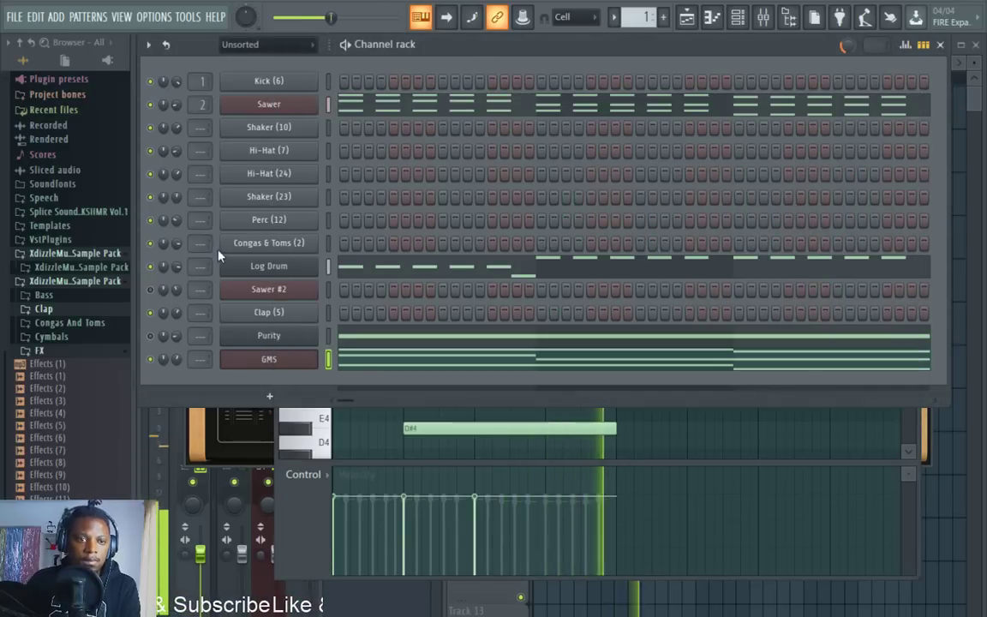
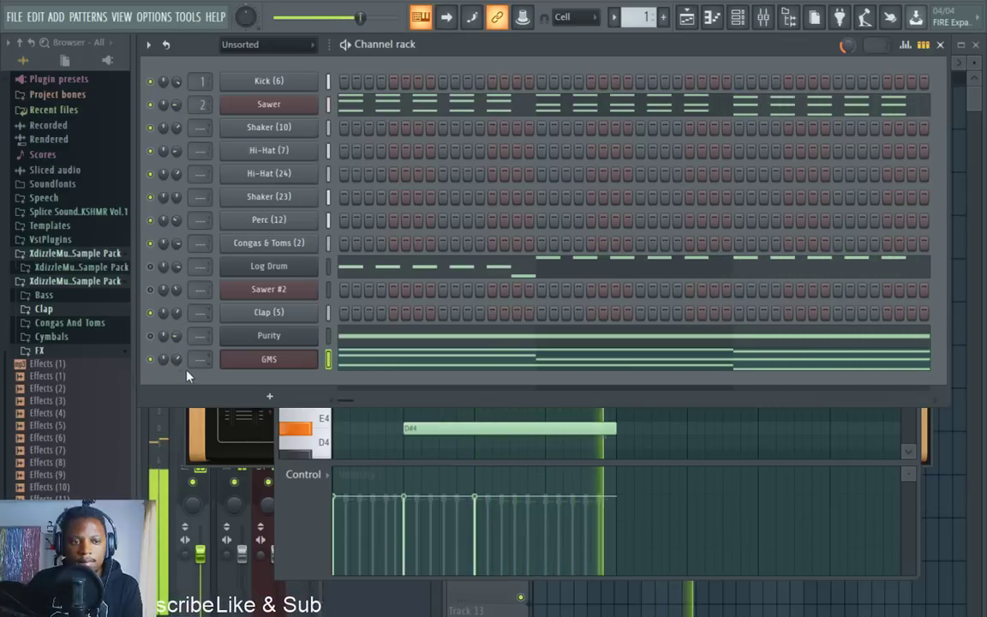
Add a second GMS channel and load the Pad 4 MC program from the Pads & Textures bank.
{"action": "left_click", "coordinate": [269, 399]}
{"action": "left_click", "coordinate": [454, 152]}
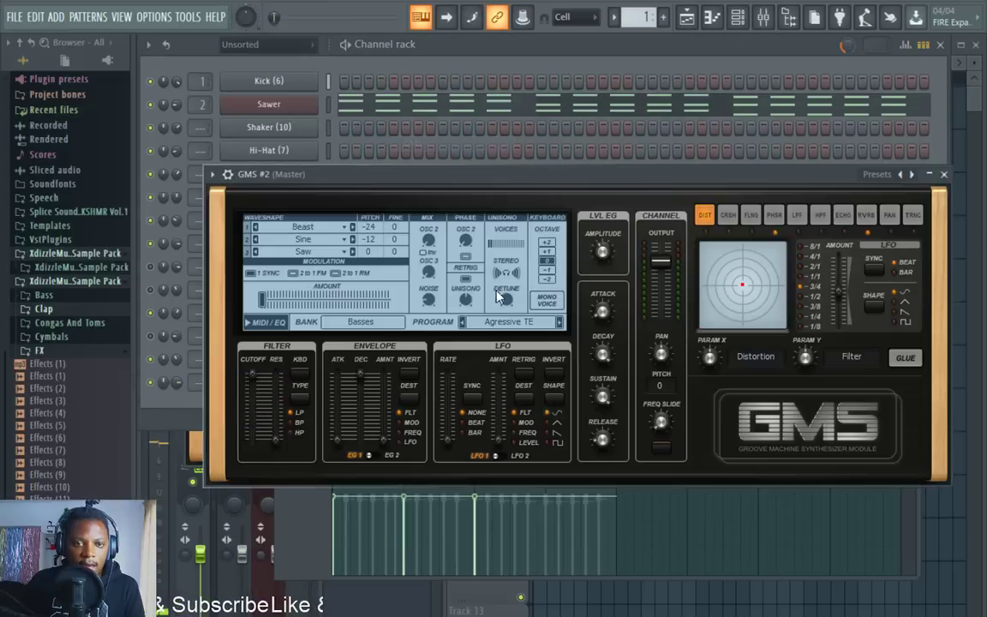
{"action": "left_click", "coordinate": [359, 323]}
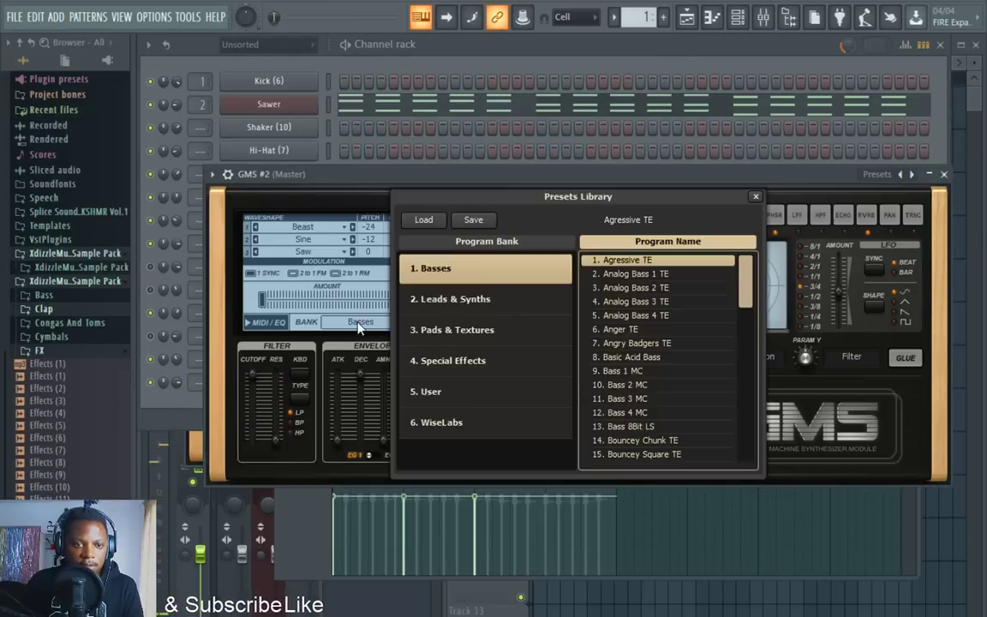
{"action": "left_click", "coordinate": [460, 329]}
{"action": "scroll", "coordinate": [681, 407], "scroll_direction": "down", "scroll_amount": 3}
{"action": "scroll", "coordinate": [664, 376], "scroll_direction": "up", "scroll_amount": 2}
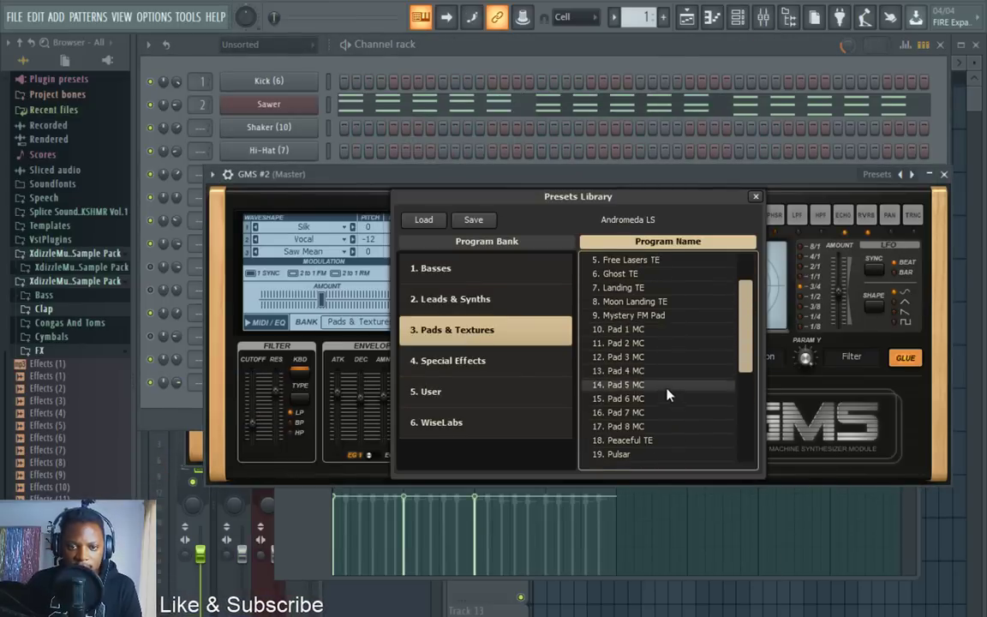
{"action": "double_click", "coordinate": [638, 370]}
Paste the GMS pad's notes into the GMS #2 channel and play the arrangement.
{"action": "left_click", "coordinate": [550, 70]}
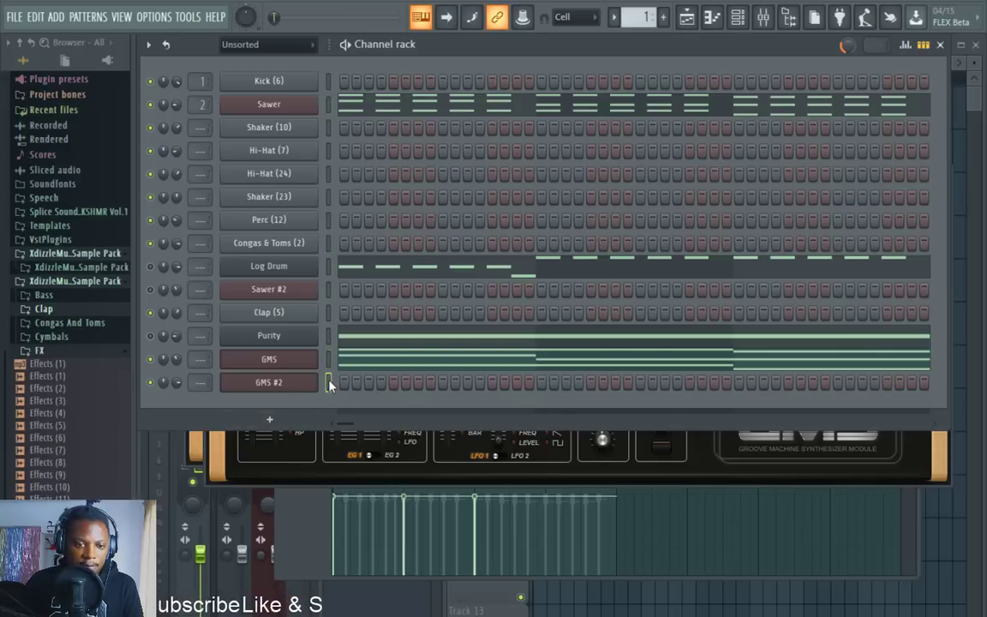
{"action": "key", "text": "ctrl+v"}
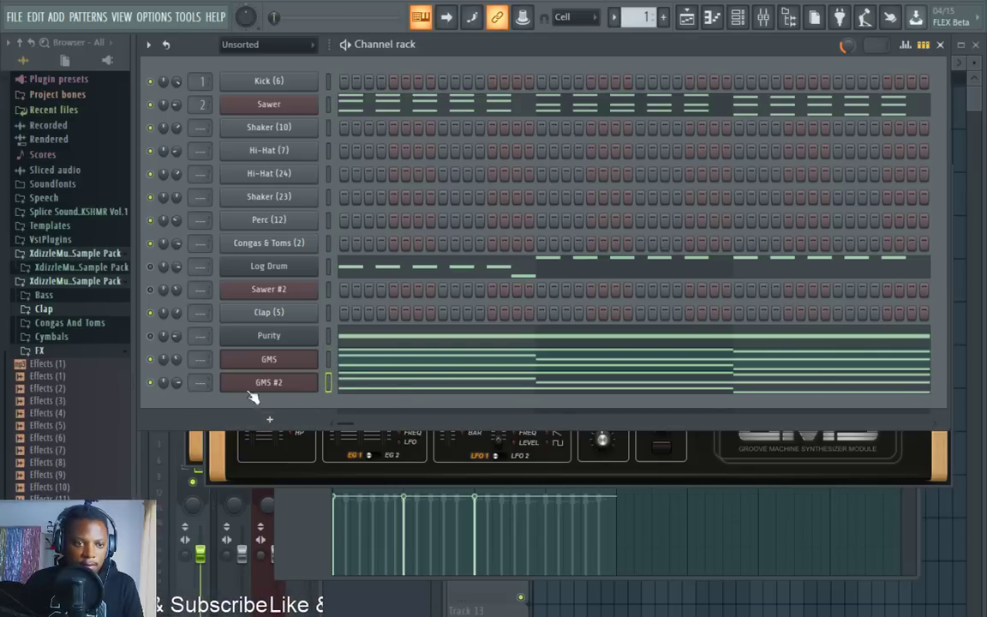
{"action": "left_click", "coordinate": [392, 389]}
{"action": "key", "text": "space"}
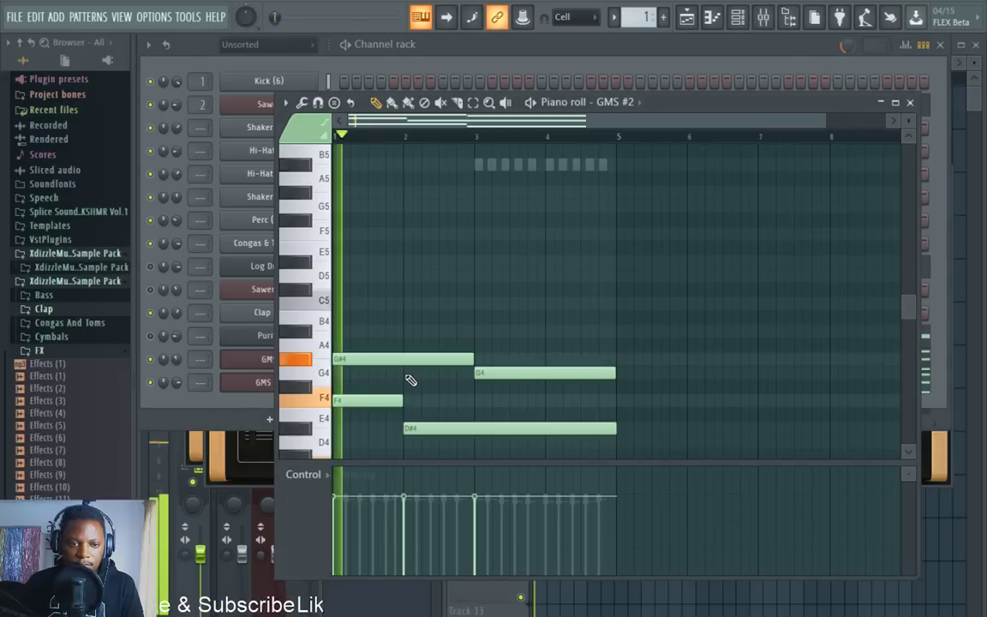
Change the GMS #2 program to Pad 6 MC and close the presets library.
{"action": "left_click", "coordinate": [186, 387]}
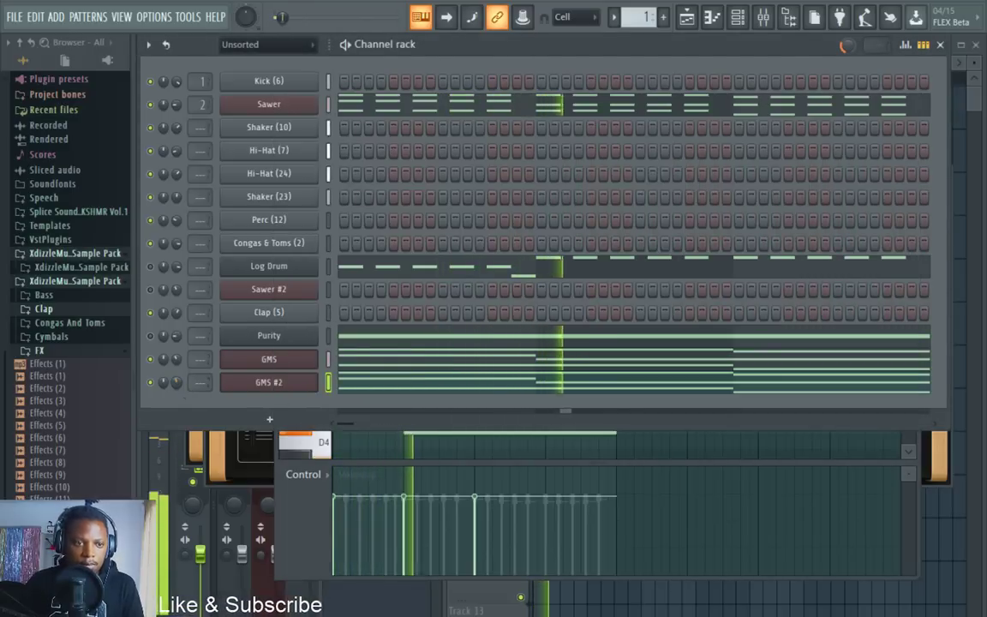
{"action": "left_click", "coordinate": [268, 382]}
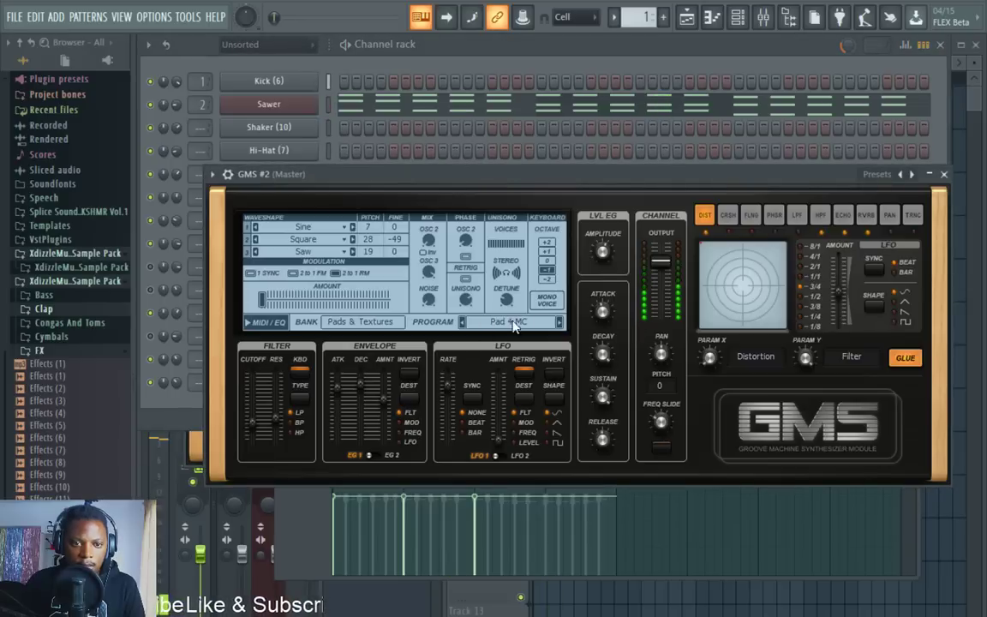
{"action": "left_click", "coordinate": [527, 322]}
{"action": "left_click", "coordinate": [634, 399]}
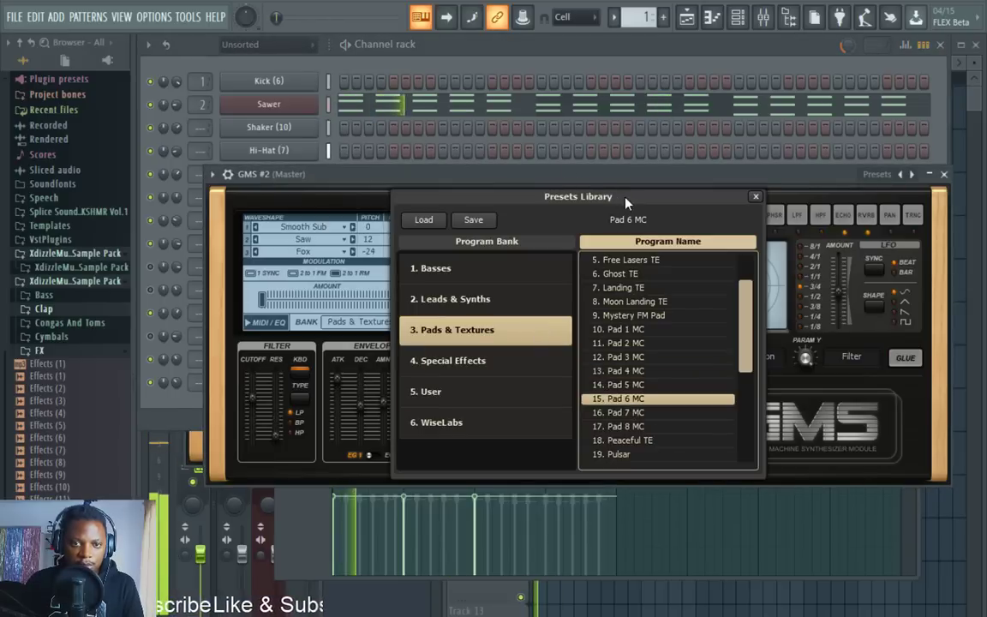
{"action": "left_click", "coordinate": [755, 198]}
{"action": "left_click", "coordinate": [524, 42]}
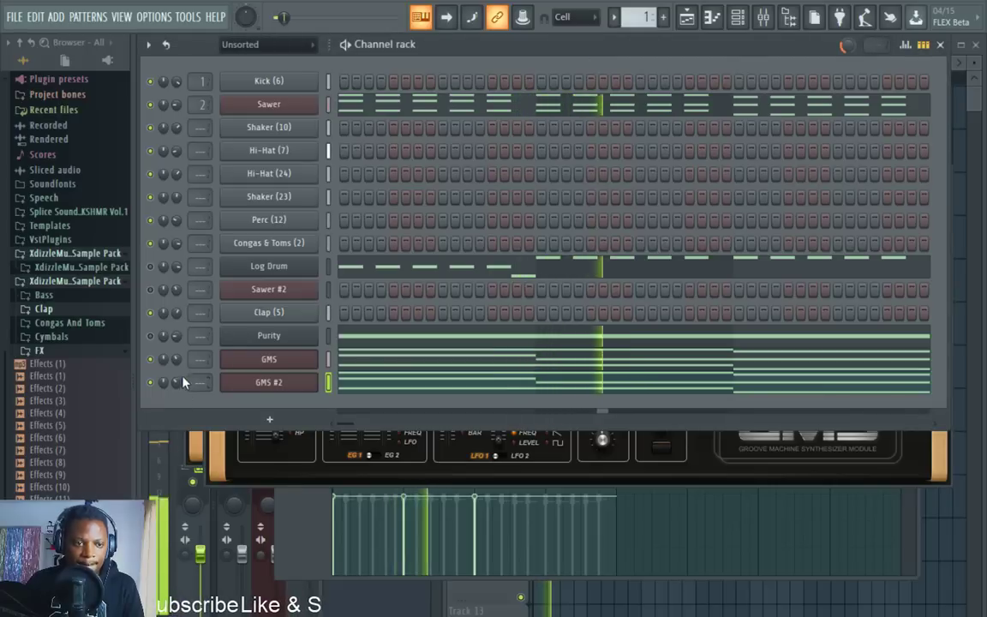
Transpose the GMS #2 notes up one octave and unmute the Log Drum, Sawer #2 and Purity channels.
{"action": "left_click", "coordinate": [363, 390]}
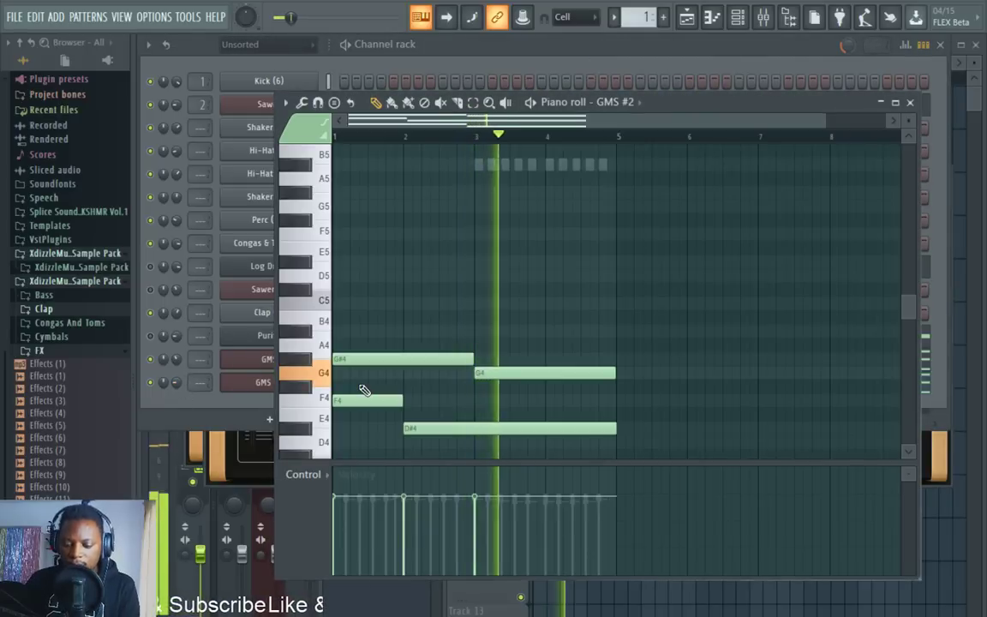
{"action": "left_click", "coordinate": [161, 343]}
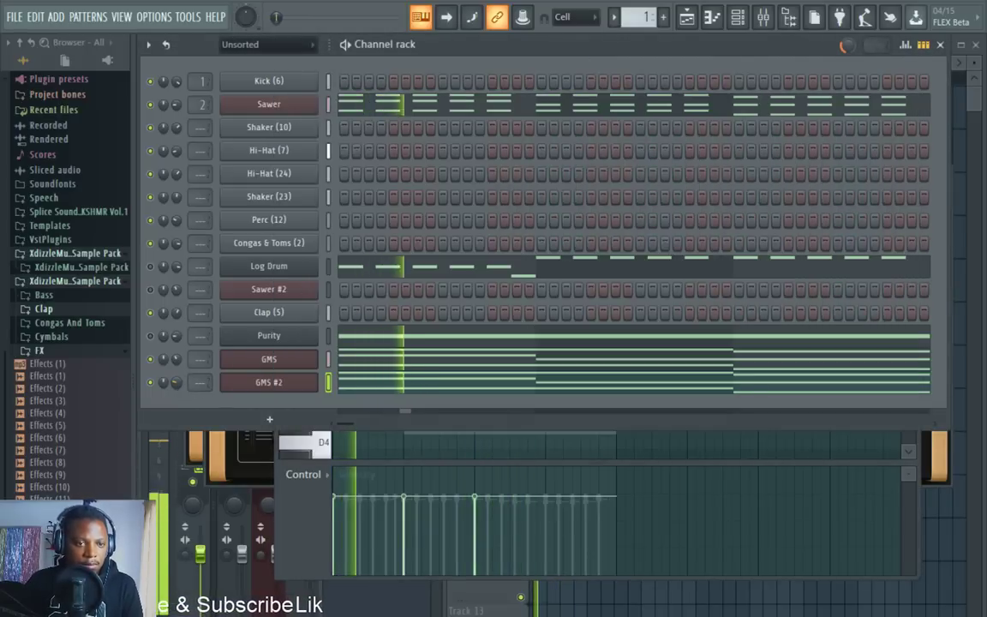
{"action": "left_click", "coordinate": [399, 387]}
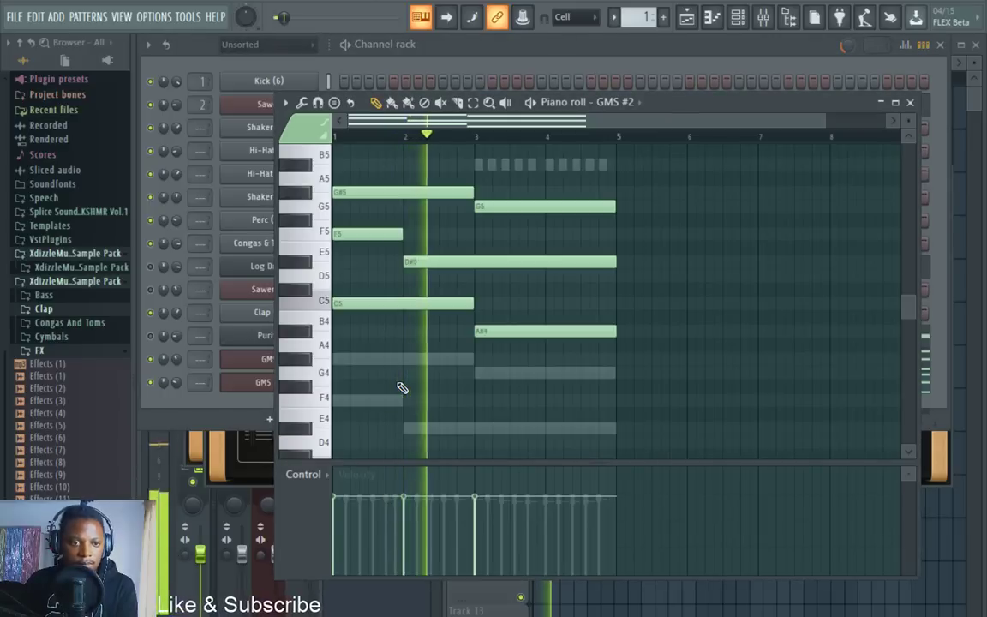
{"action": "left_click", "coordinate": [163, 345]}
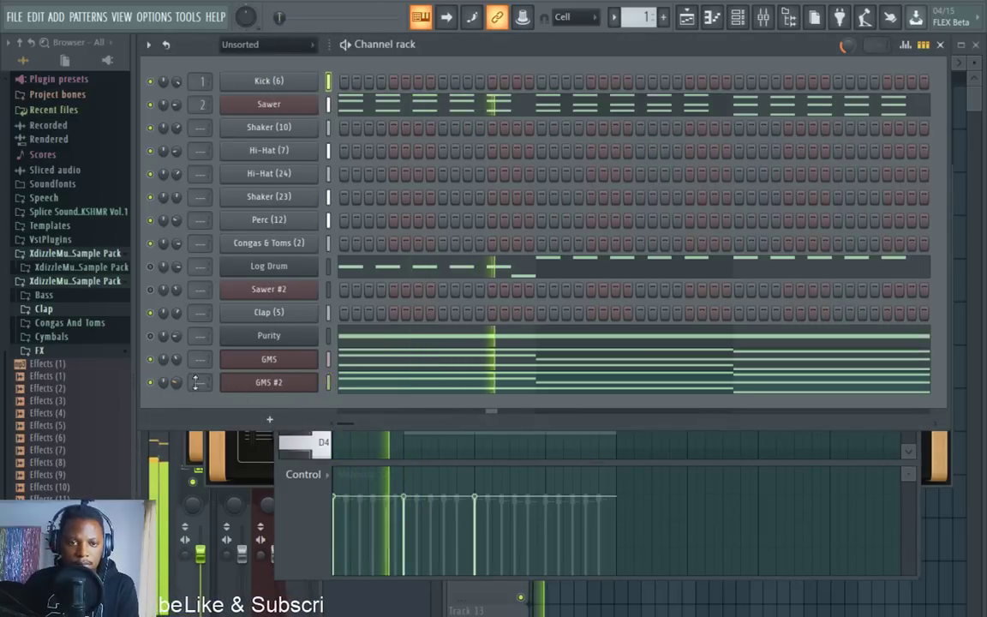
{"action": "left_click", "coordinate": [356, 387]}
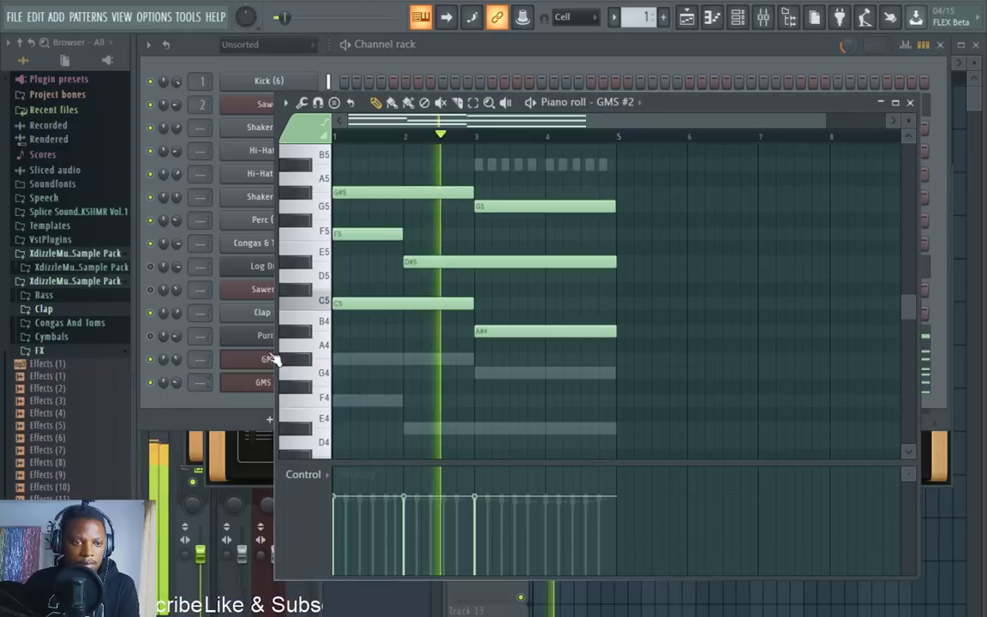
{"action": "left_click", "coordinate": [177, 388]}
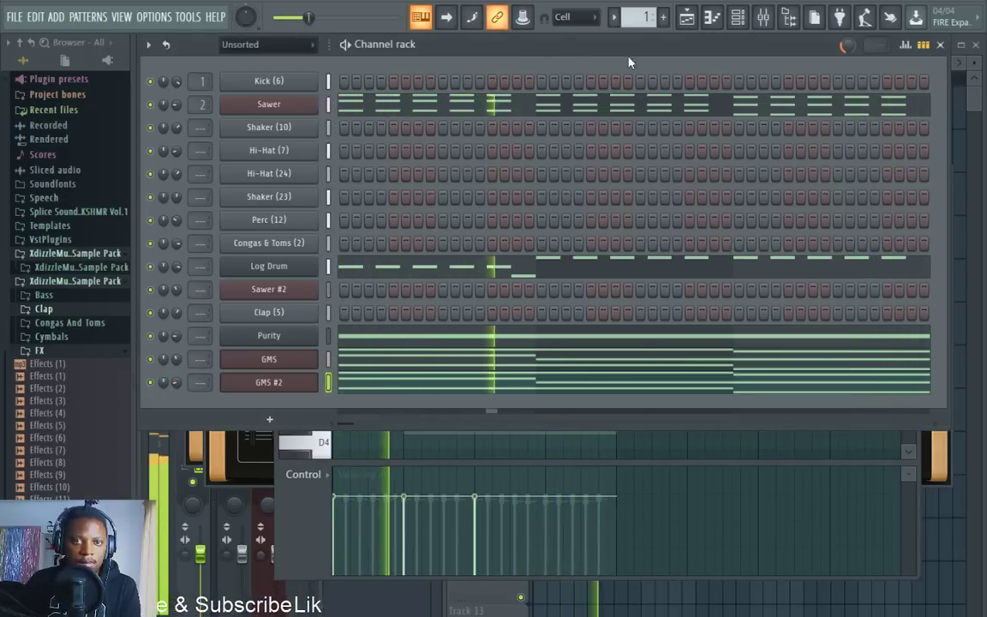
In the playlist, delete the first Filter Cutoff clip on Track 5 and place Pattern 2 in Track 1's gap at bar 8.
{"action": "left_click", "coordinate": [689, 20]}
{"action": "left_click", "coordinate": [689, 20]}
{"action": "left_click", "coordinate": [690, 21]}
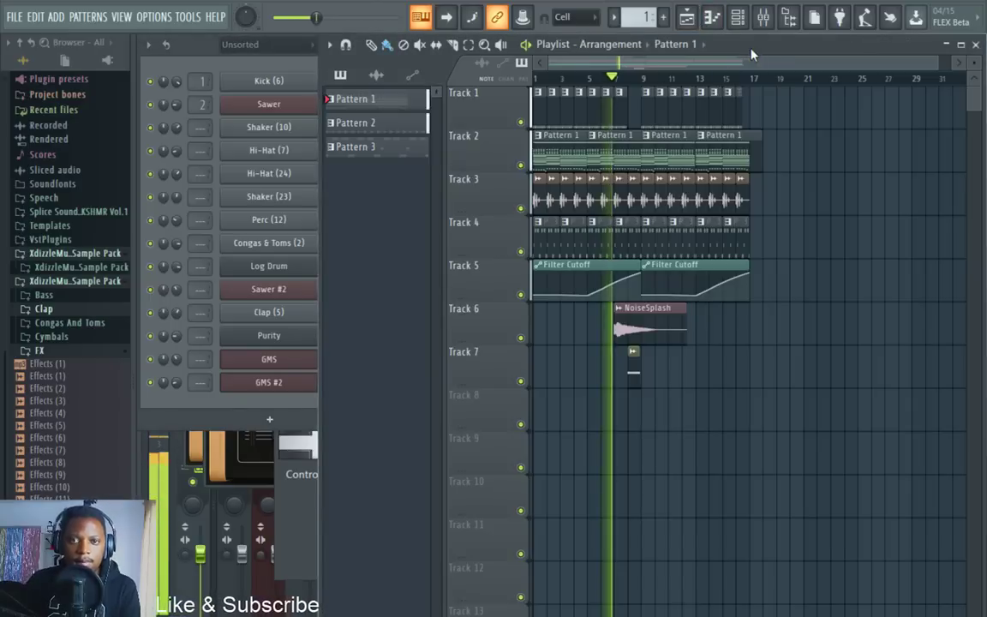
{"action": "scroll", "coordinate": [595, 70], "scroll_direction": "up", "scroll_amount": 3}
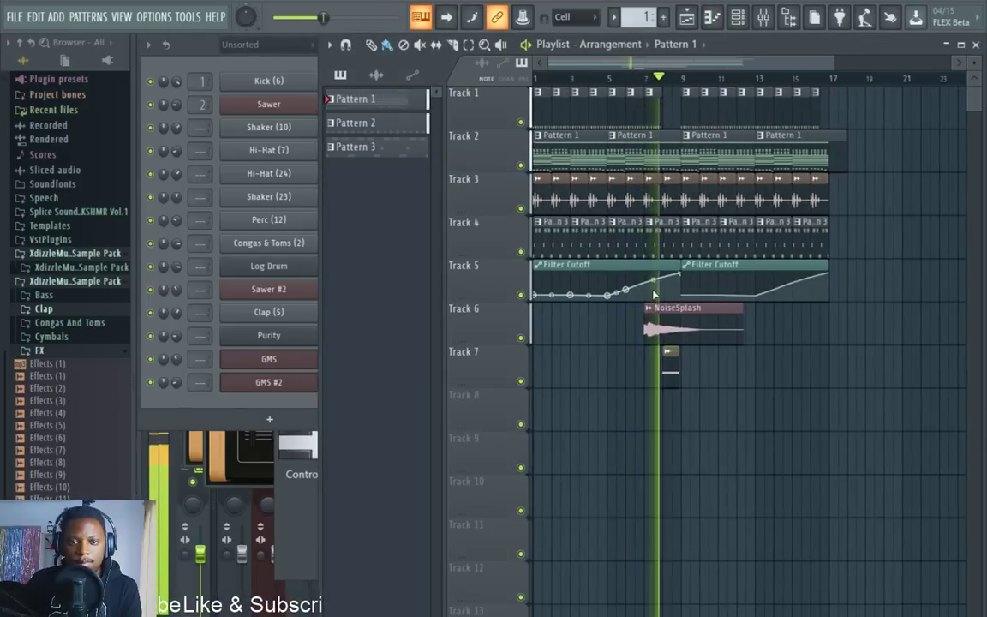
{"action": "right_click", "coordinate": [649, 273]}
{"action": "left_click_drag", "start_coordinate": [653, 274], "coordinate": [795, 276]}
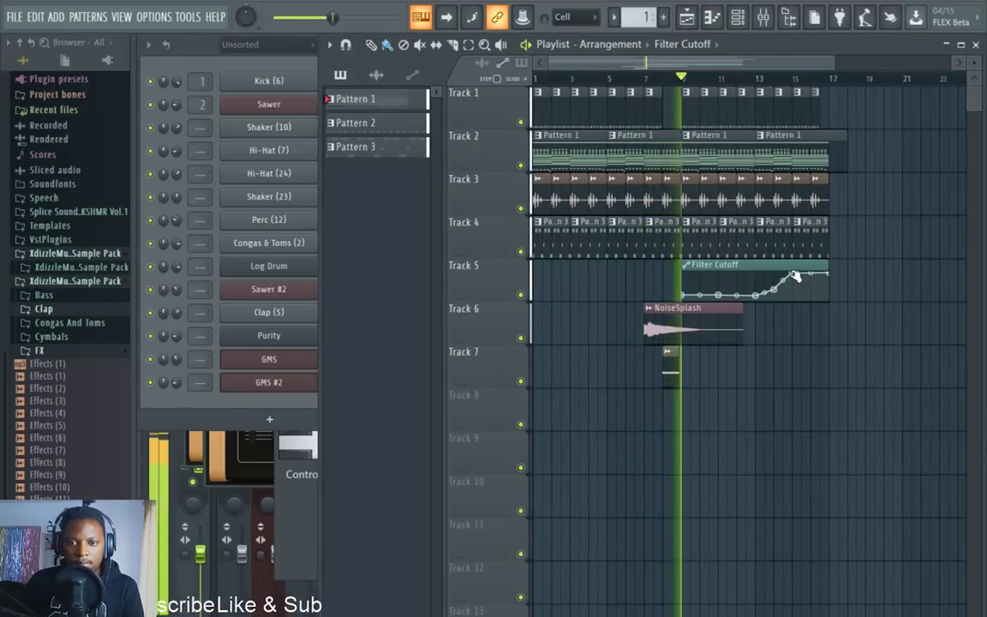
{"action": "left_click", "coordinate": [668, 108]}
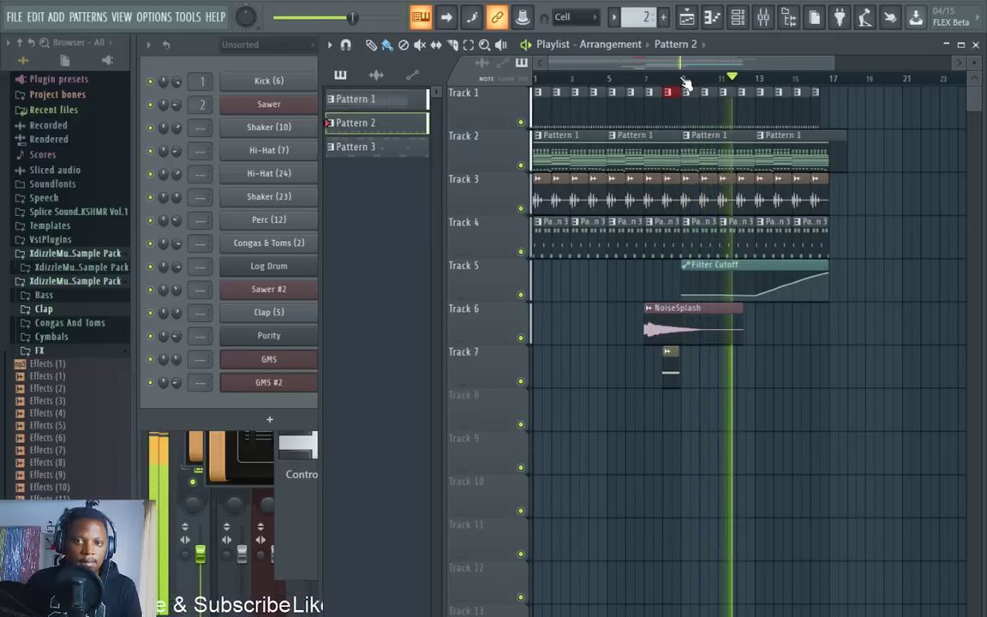
Examine the ends of Pattern 1's Sawer and Purity notes for anything extending past bar 5.
{"action": "double_click", "coordinate": [844, 151]}
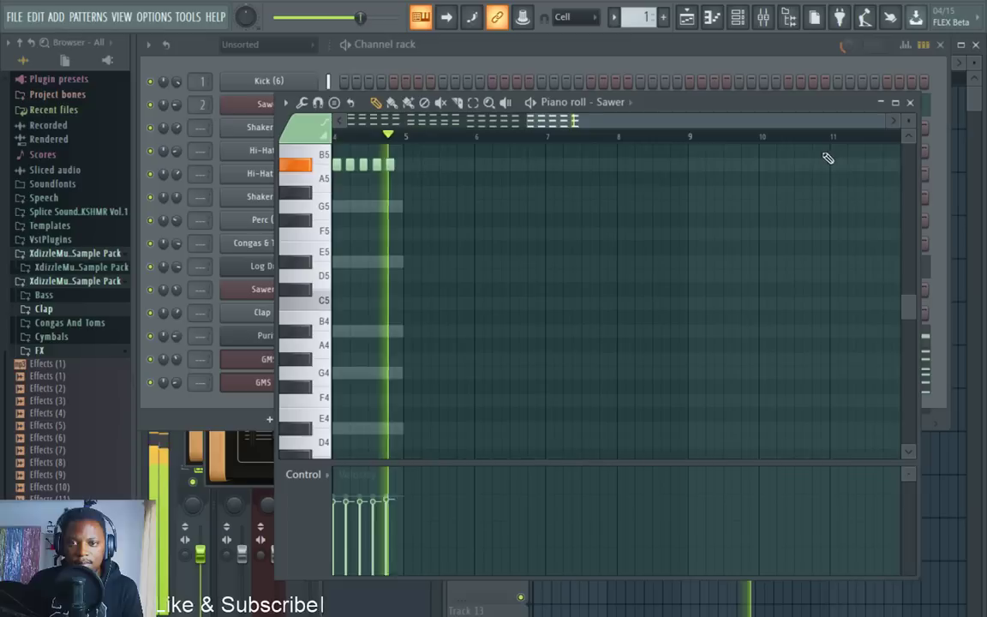
{"action": "scroll", "coordinate": [447, 225], "scroll_direction": "up", "scroll_amount": 10}
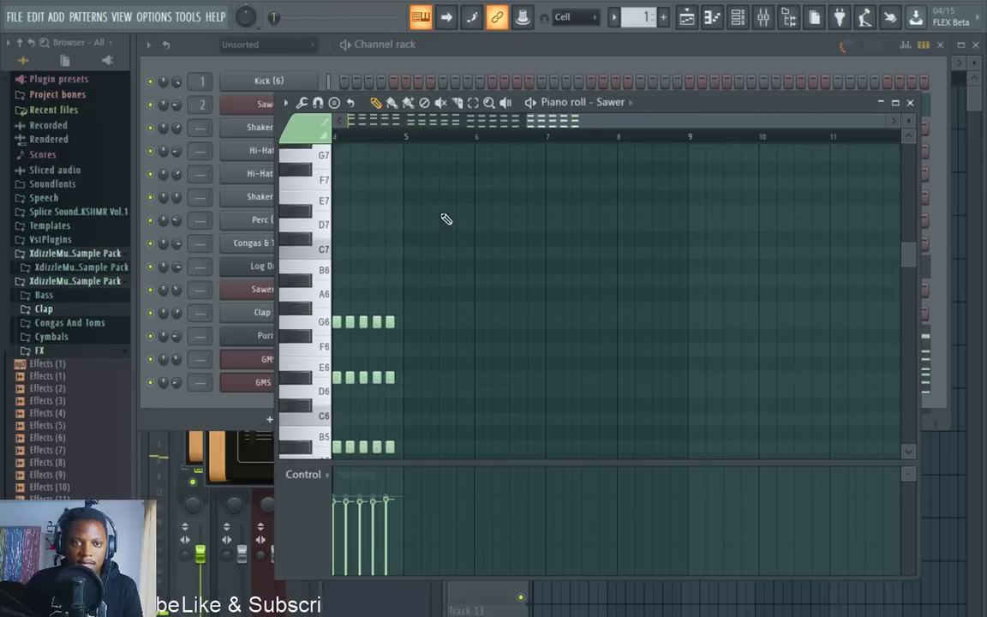
{"action": "left_click", "coordinate": [549, 55]}
{"action": "left_click", "coordinate": [973, 104]}
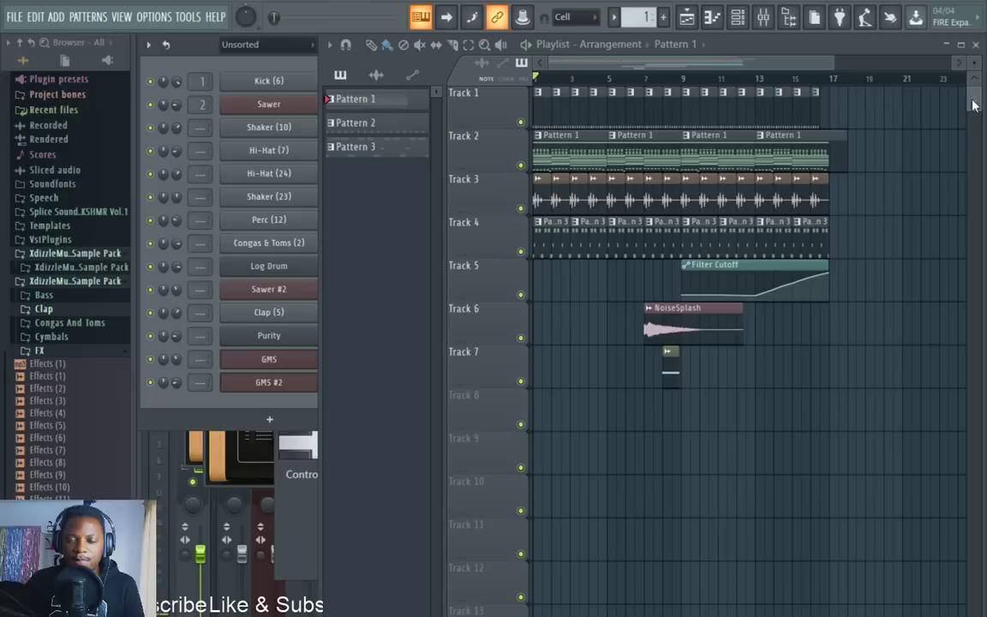
{"action": "scroll", "coordinate": [837, 130], "scroll_direction": "up", "scroll_amount": 2}
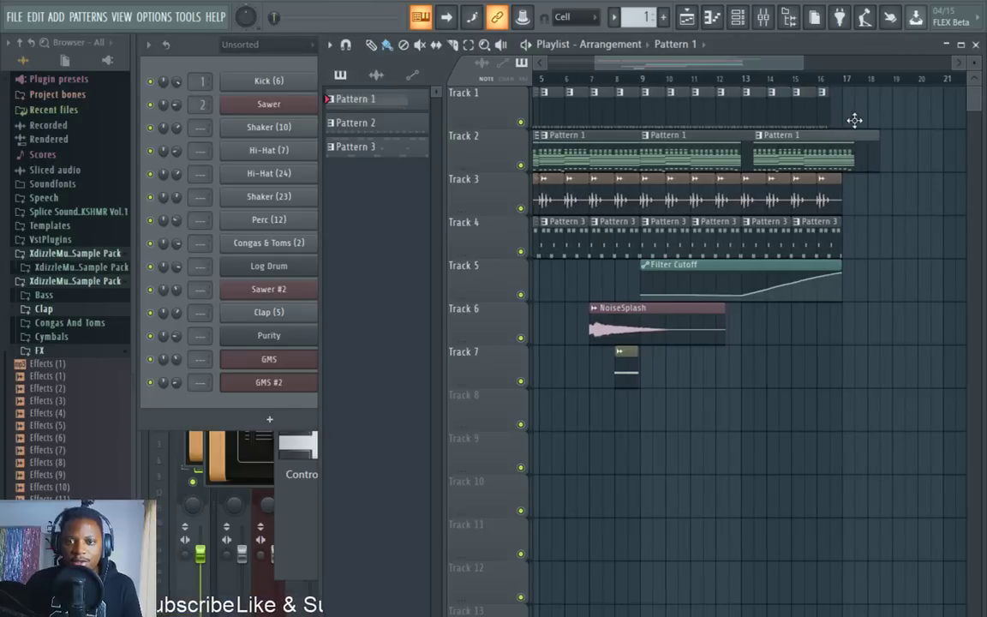
{"action": "double_click", "coordinate": [842, 161]}
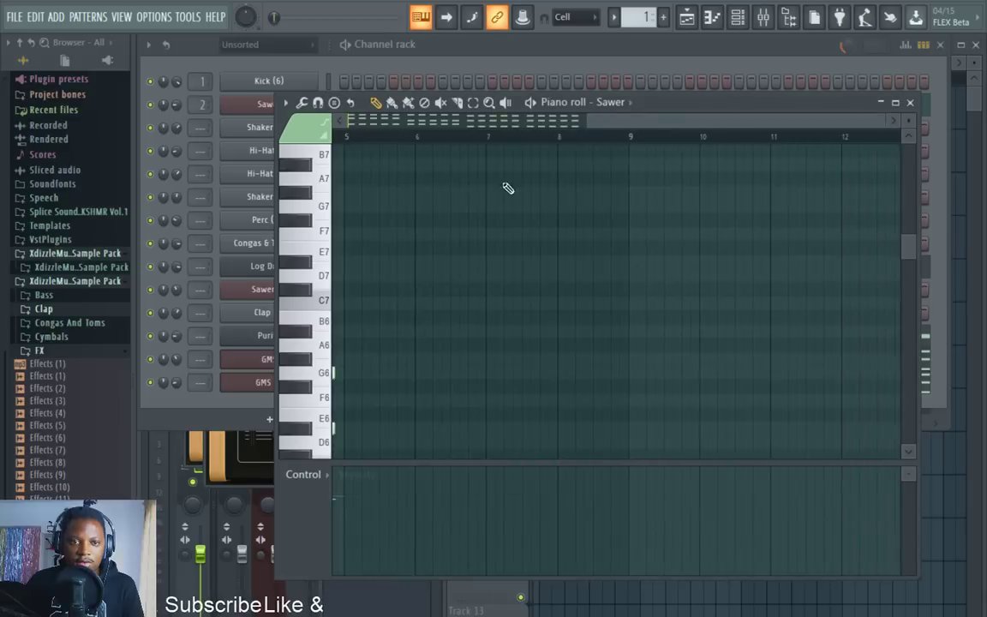
{"action": "scroll", "coordinate": [555, 298], "scroll_direction": "down", "scroll_amount": 3}
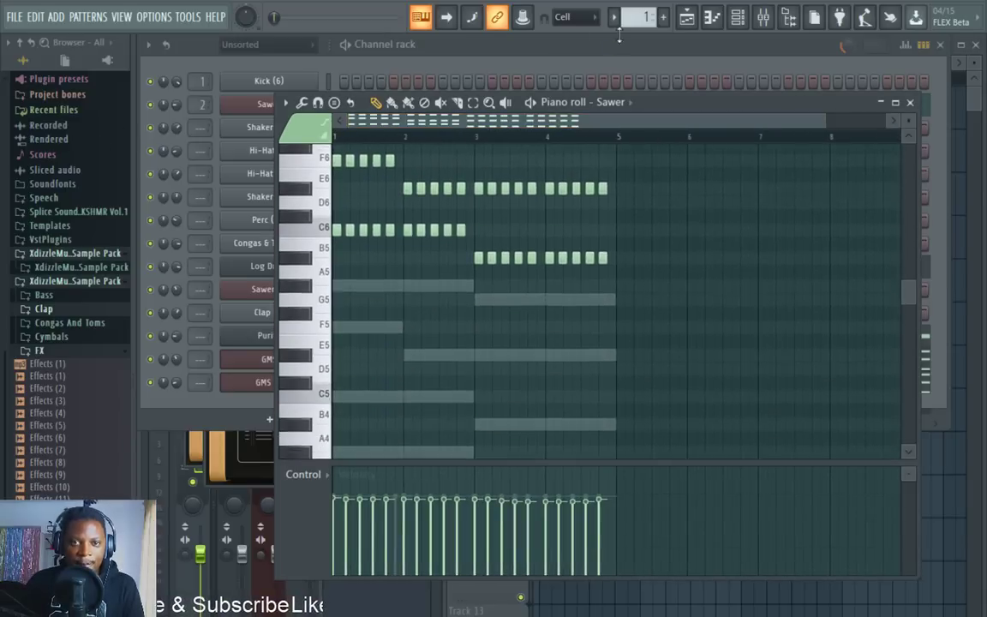
{"action": "left_click", "coordinate": [614, 39]}
{"action": "left_click", "coordinate": [769, 348]}
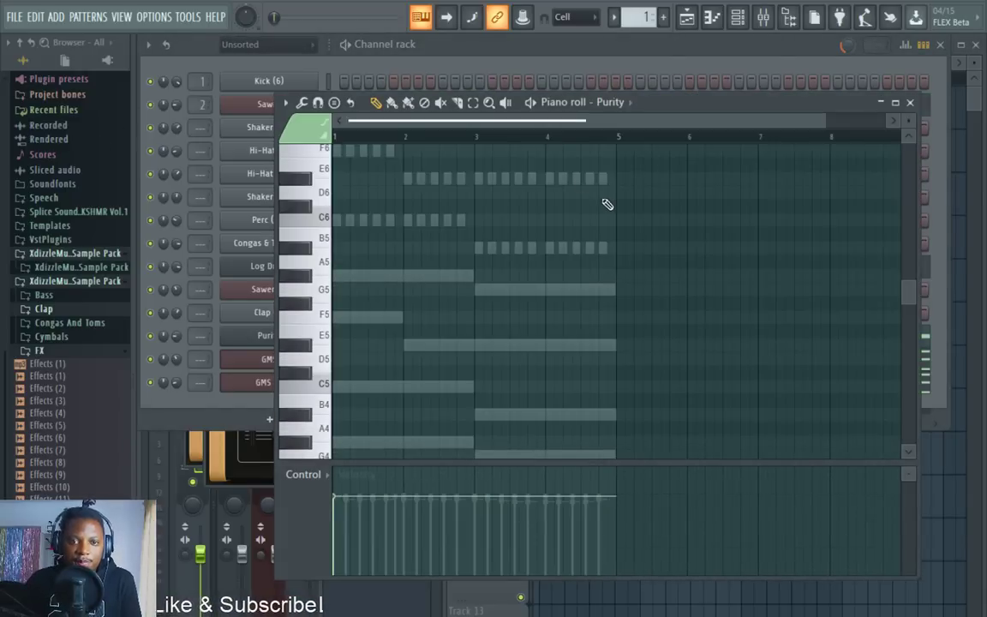
{"action": "scroll", "coordinate": [609, 206], "scroll_direction": "down", "scroll_amount": 6}
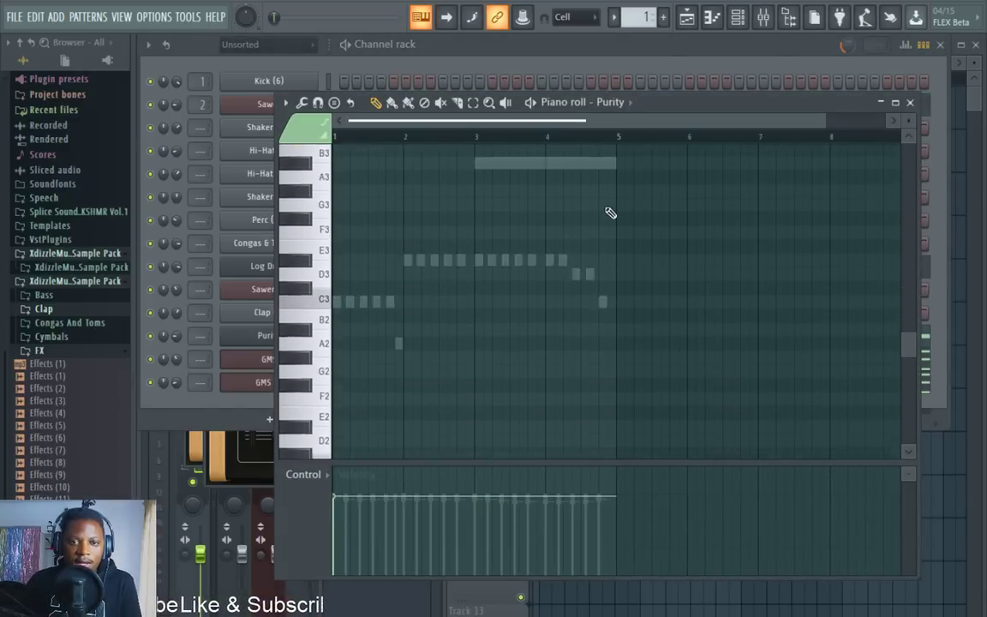
{"action": "scroll", "coordinate": [609, 212], "scroll_direction": "up", "scroll_amount": 5}
Delete the tiny stray D#4 note at the start of bar 5 in Pattern 1's GMS notes.
{"action": "left_click", "coordinate": [552, 63]}
{"action": "left_click", "coordinate": [648, 379]}
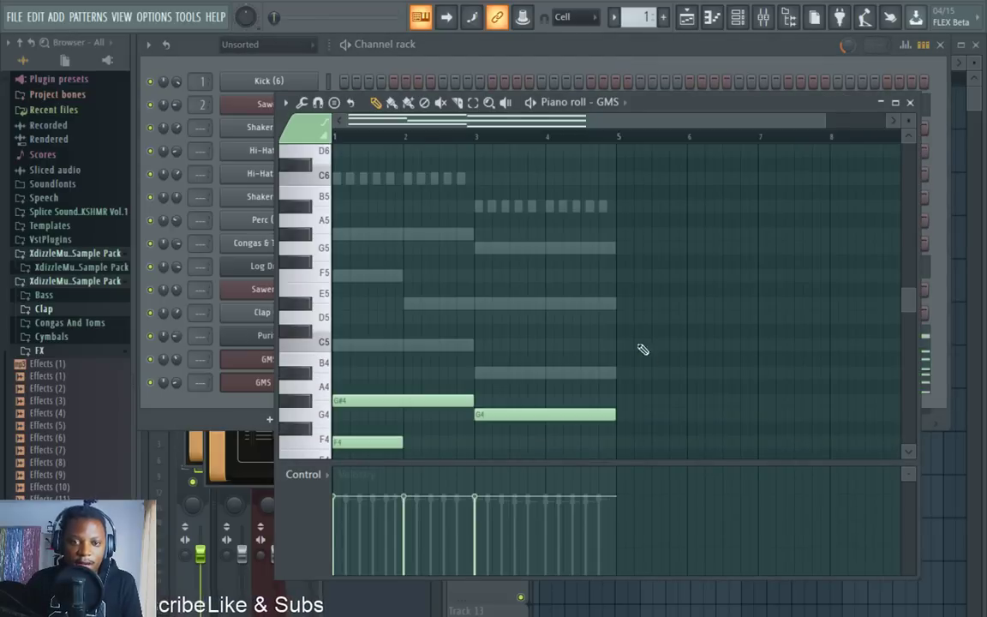
{"action": "scroll", "coordinate": [590, 306], "scroll_direction": "down", "scroll_amount": 4}
{"action": "scroll", "coordinate": [620, 149], "scroll_direction": "up", "scroll_amount": 5}
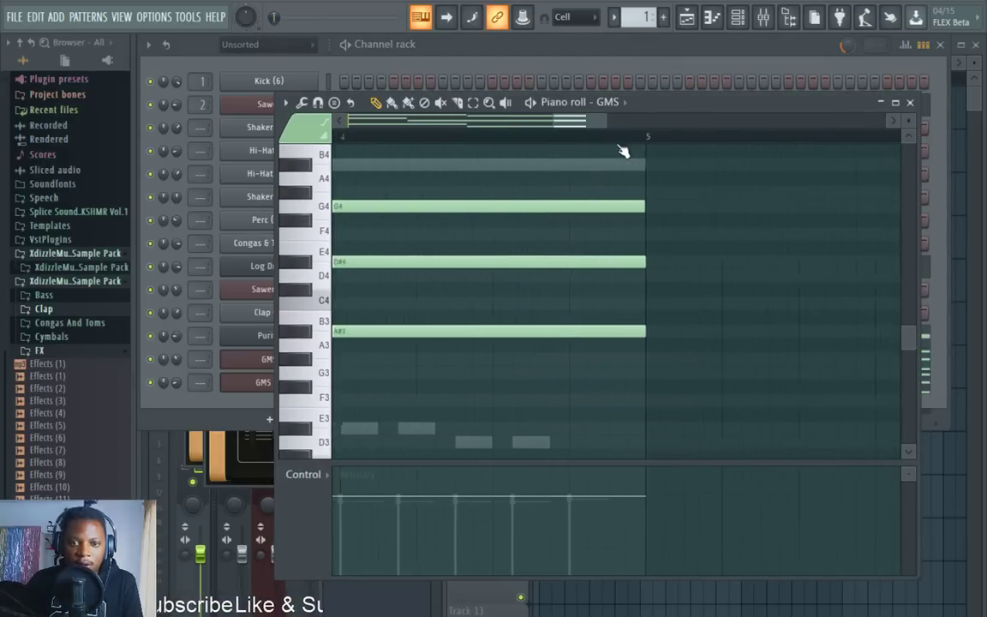
{"action": "scroll", "coordinate": [672, 155], "scroll_direction": "up", "scroll_amount": 4}
{"action": "scroll", "coordinate": [715, 257], "scroll_direction": "down", "scroll_amount": 5}
{"action": "scroll", "coordinate": [694, 150], "scroll_direction": "up", "scroll_amount": 3}
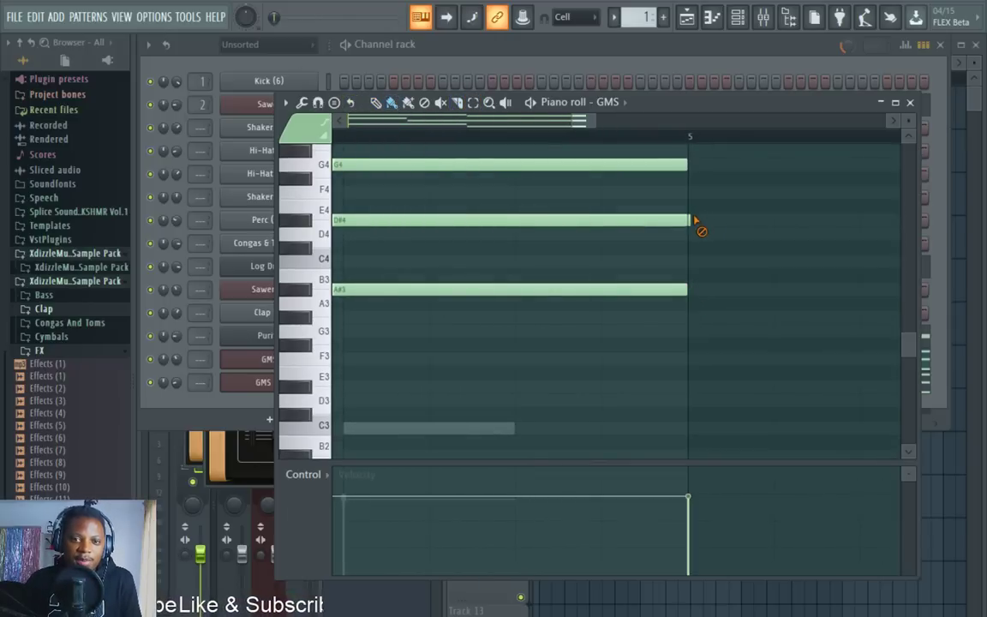
{"action": "scroll", "coordinate": [607, 142], "scroll_direction": "down", "scroll_amount": 2}
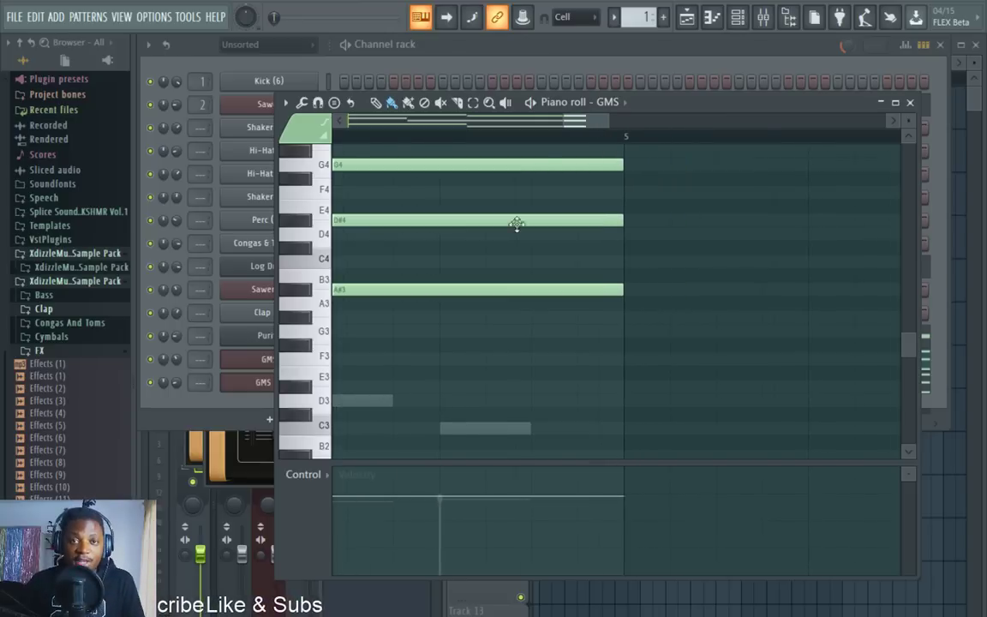
Bring the channel rack forward and view the typing keyboard's base note and scale layout options.
{"action": "left_click", "coordinate": [646, 55]}
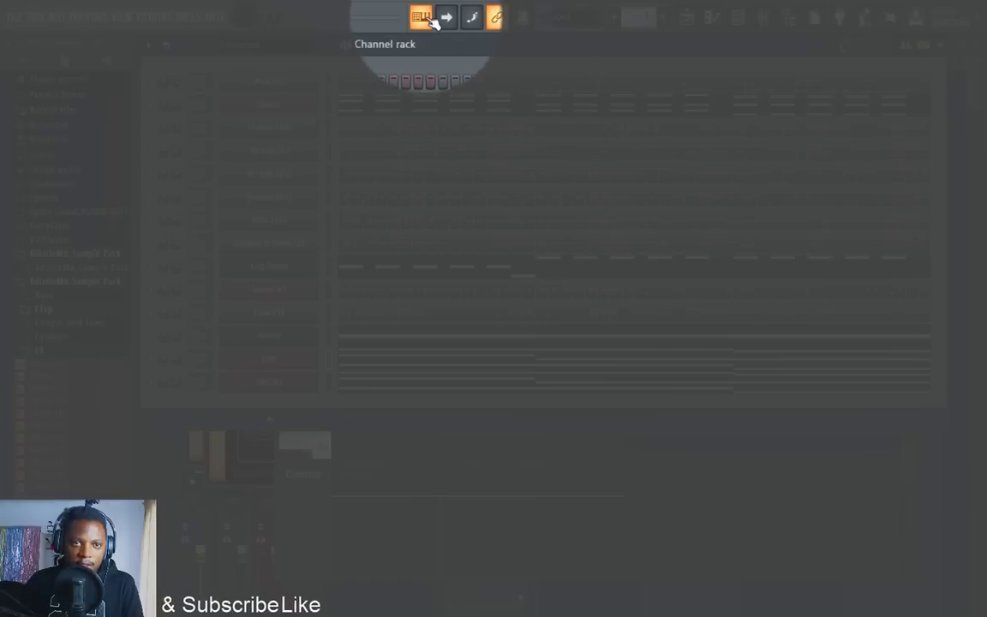
{"action": "left_click", "coordinate": [434, 23]}
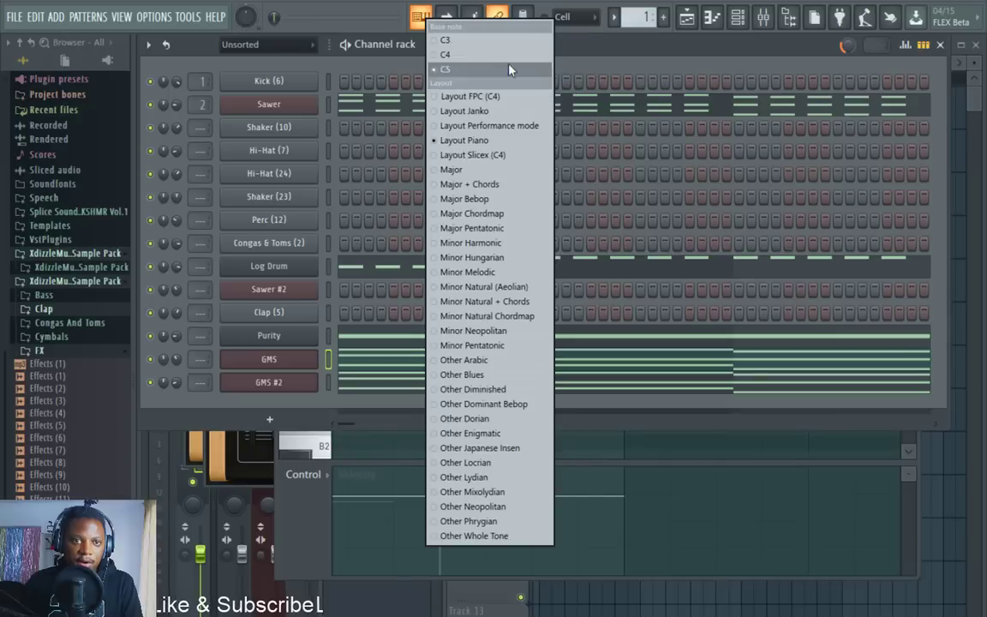
{"action": "left_click", "coordinate": [608, 57]}
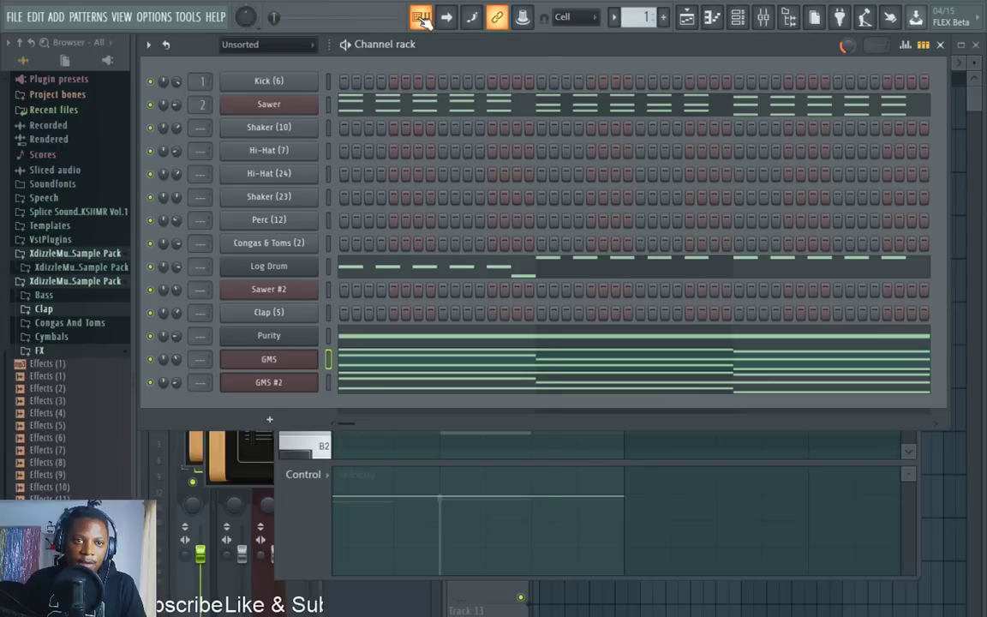
{"action": "left_click", "coordinate": [421, 20]}
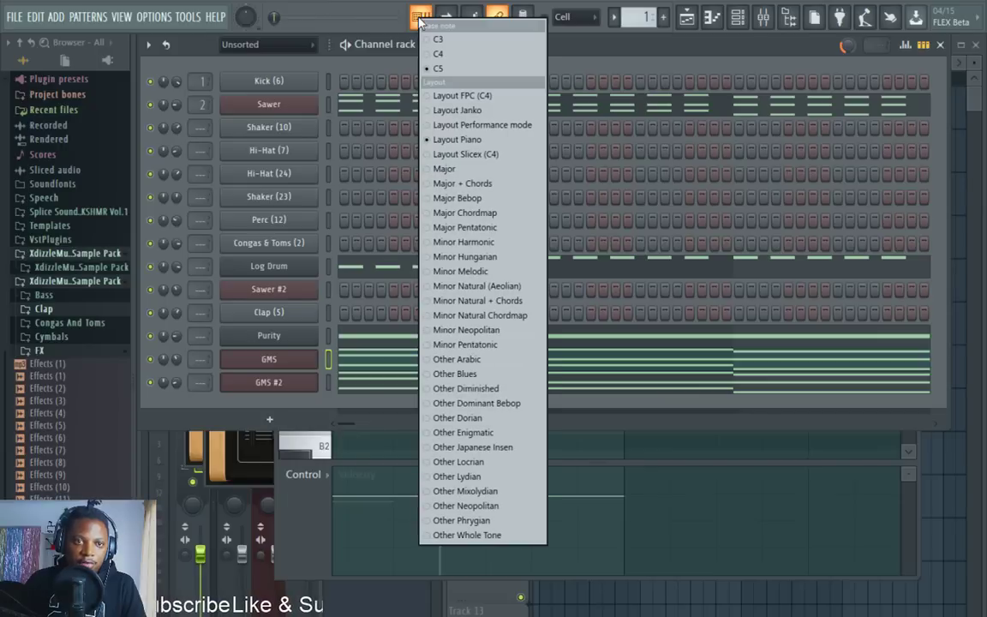